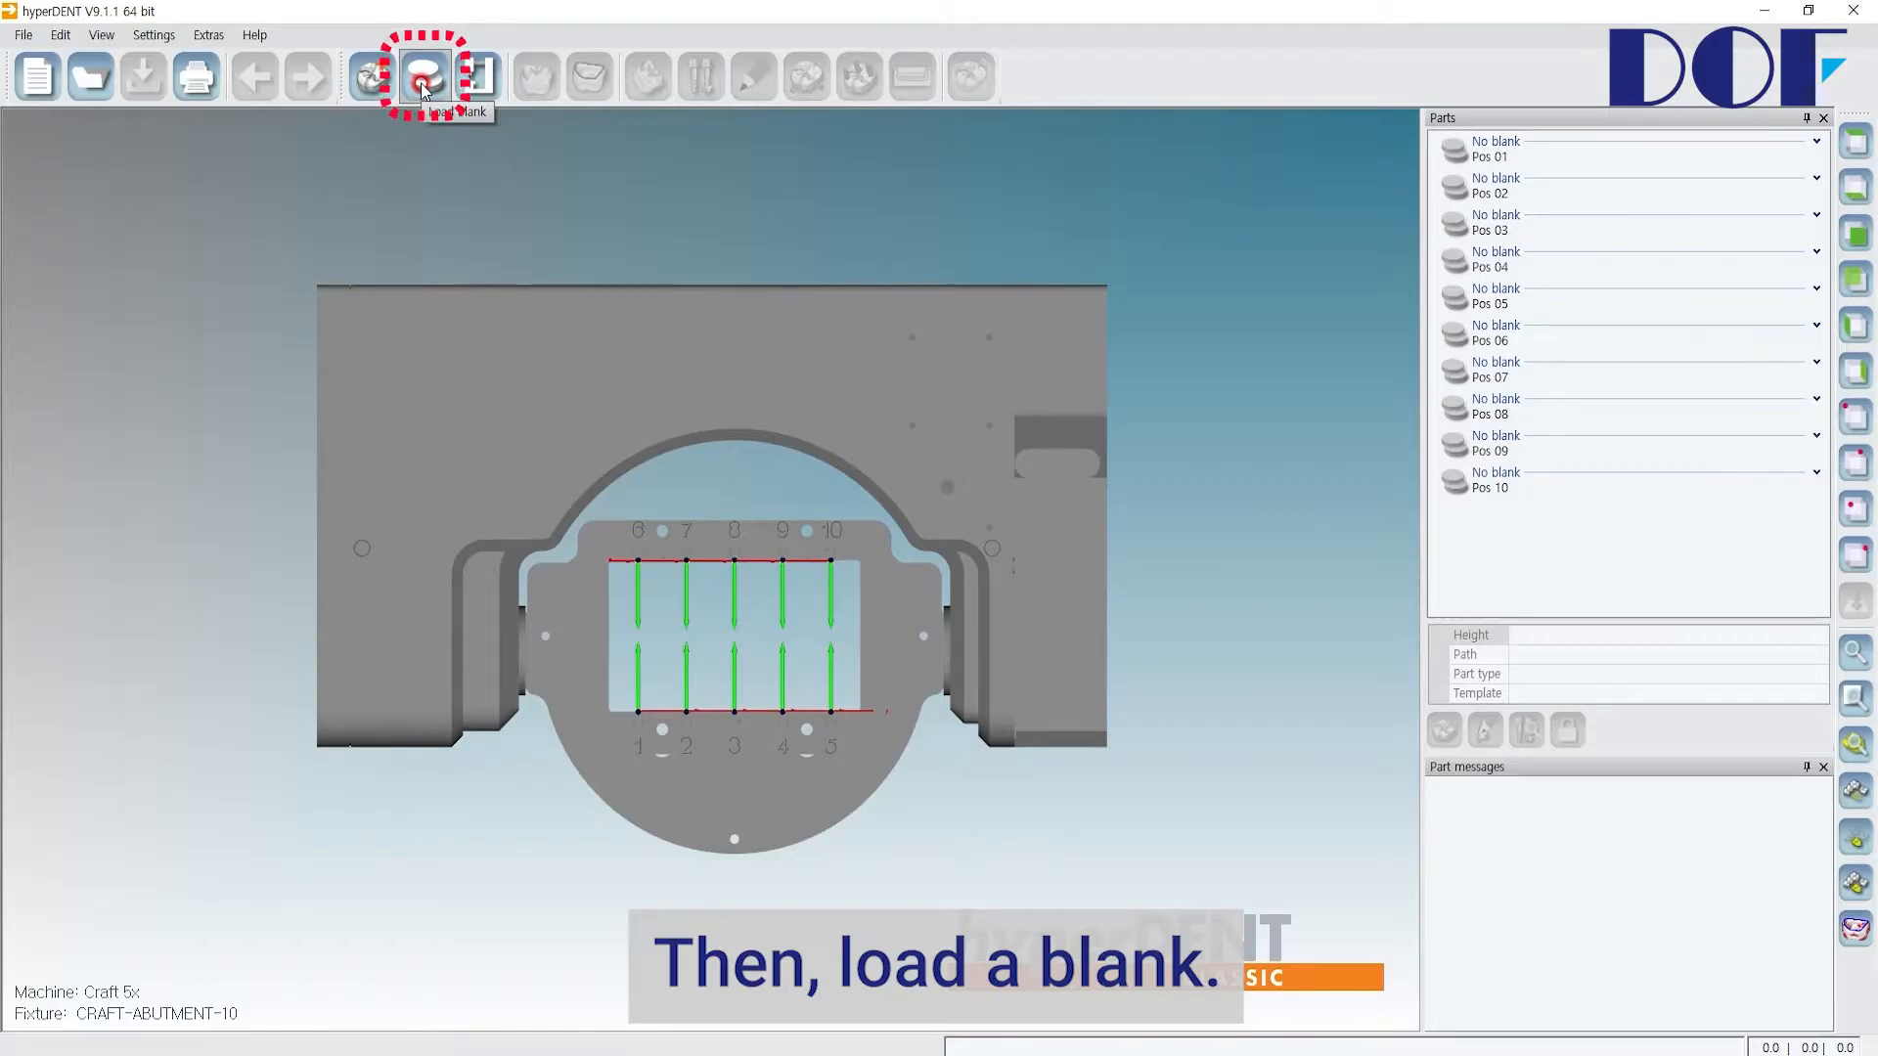
Step: Load a new Titan Abutment-D10 blank into slot Pos 03
click(422, 86)
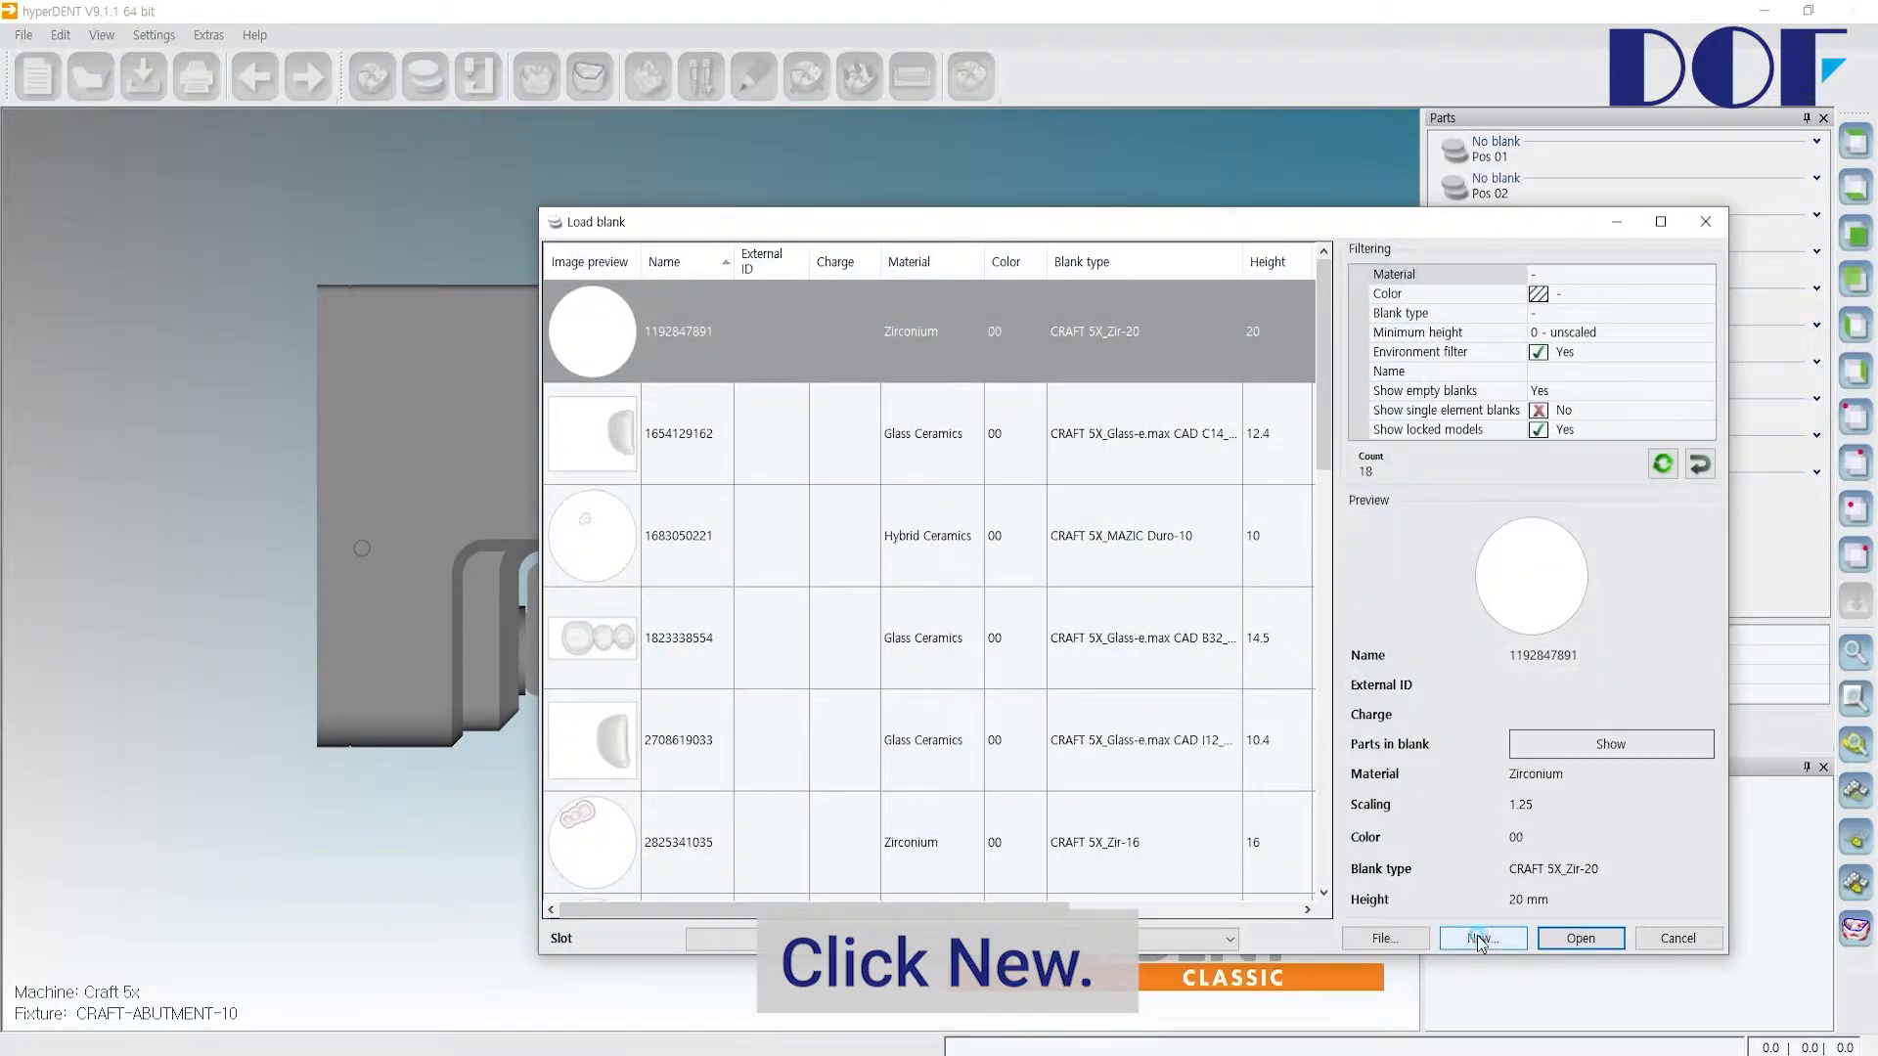
click(459, 379)
scroll(512, 685, down, 7)
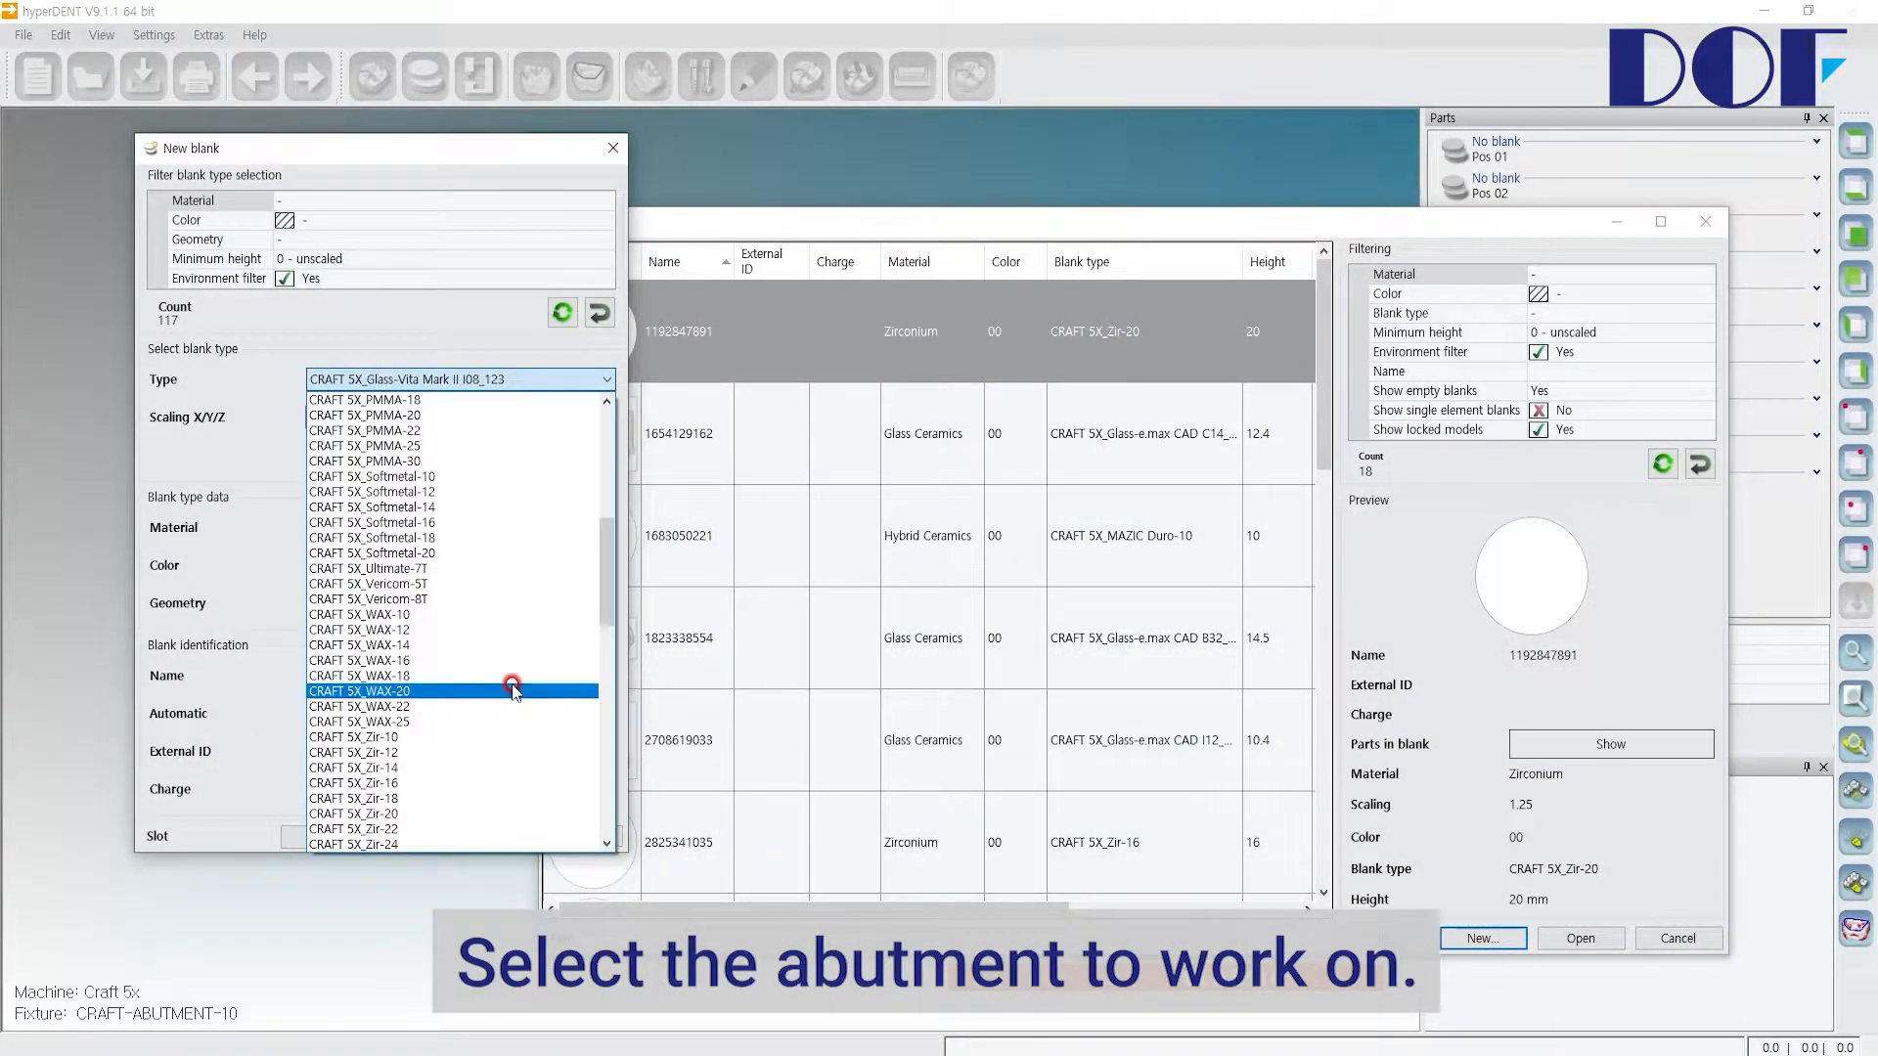
scroll(512, 685, down, 7)
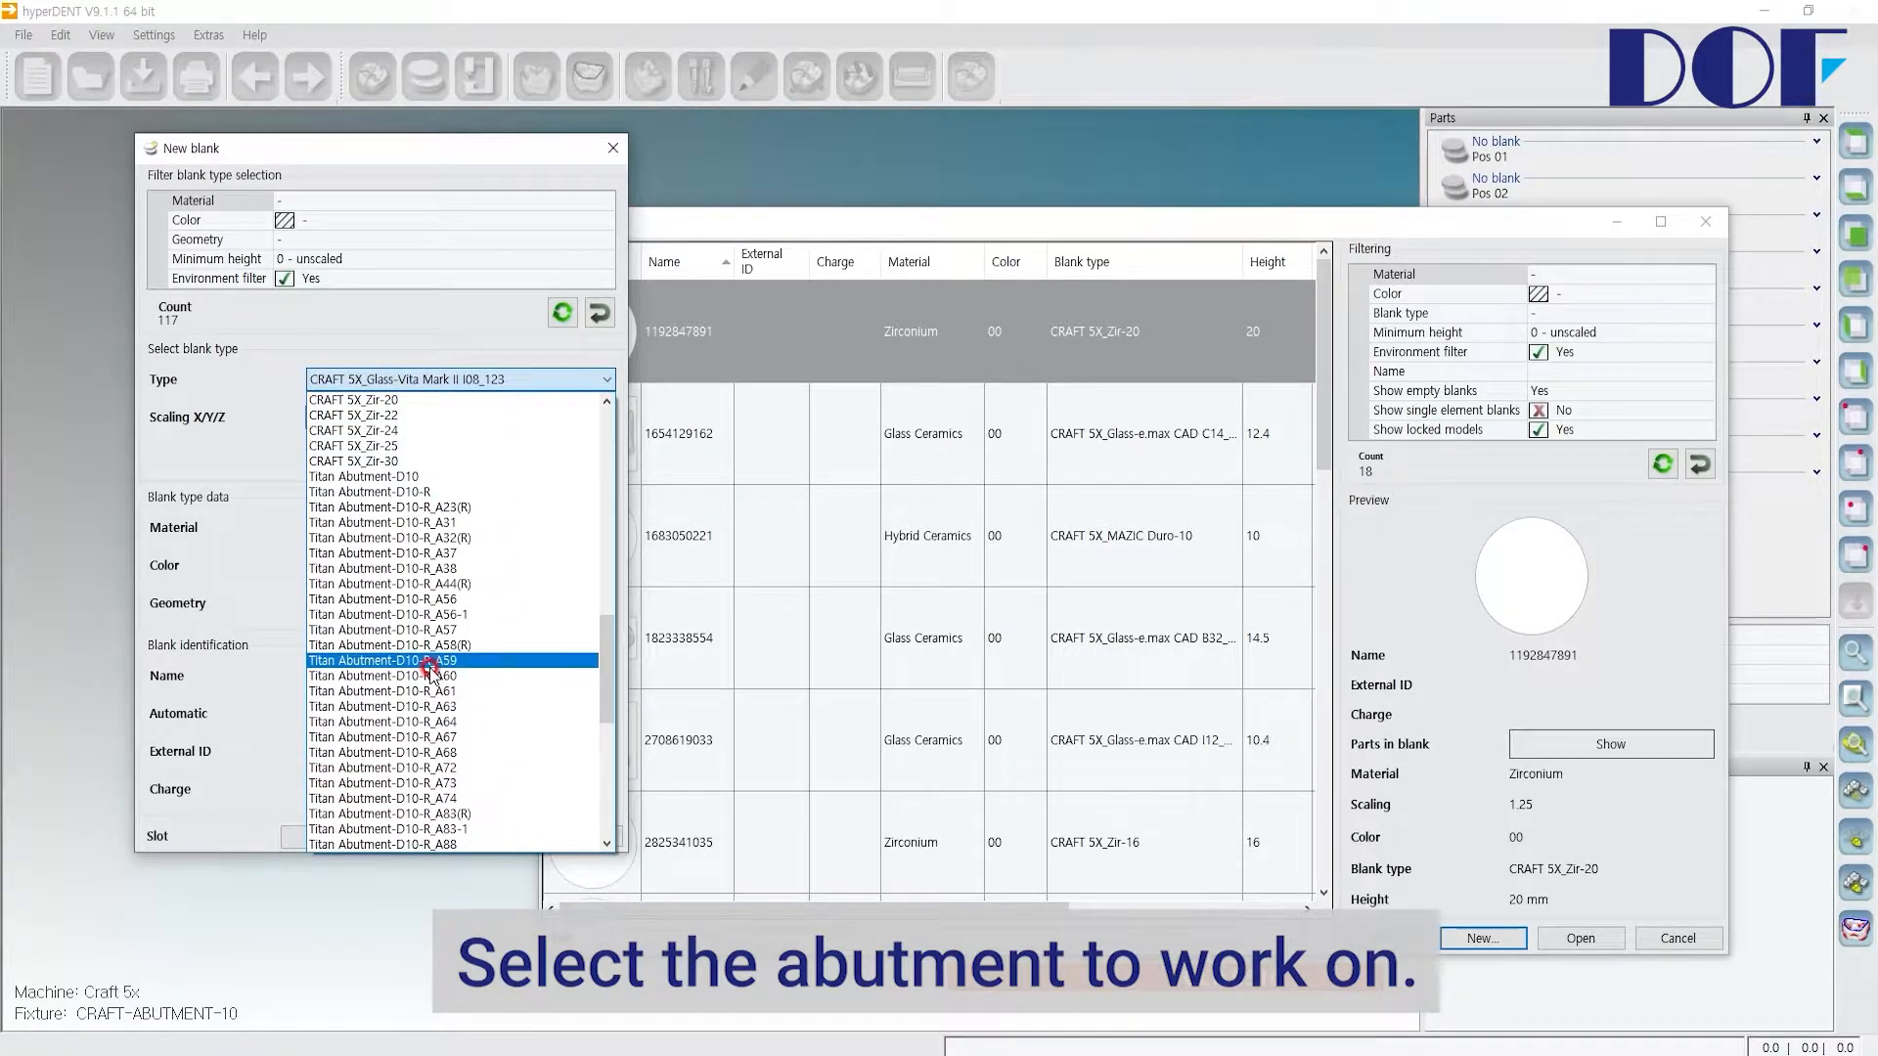
click(431, 477)
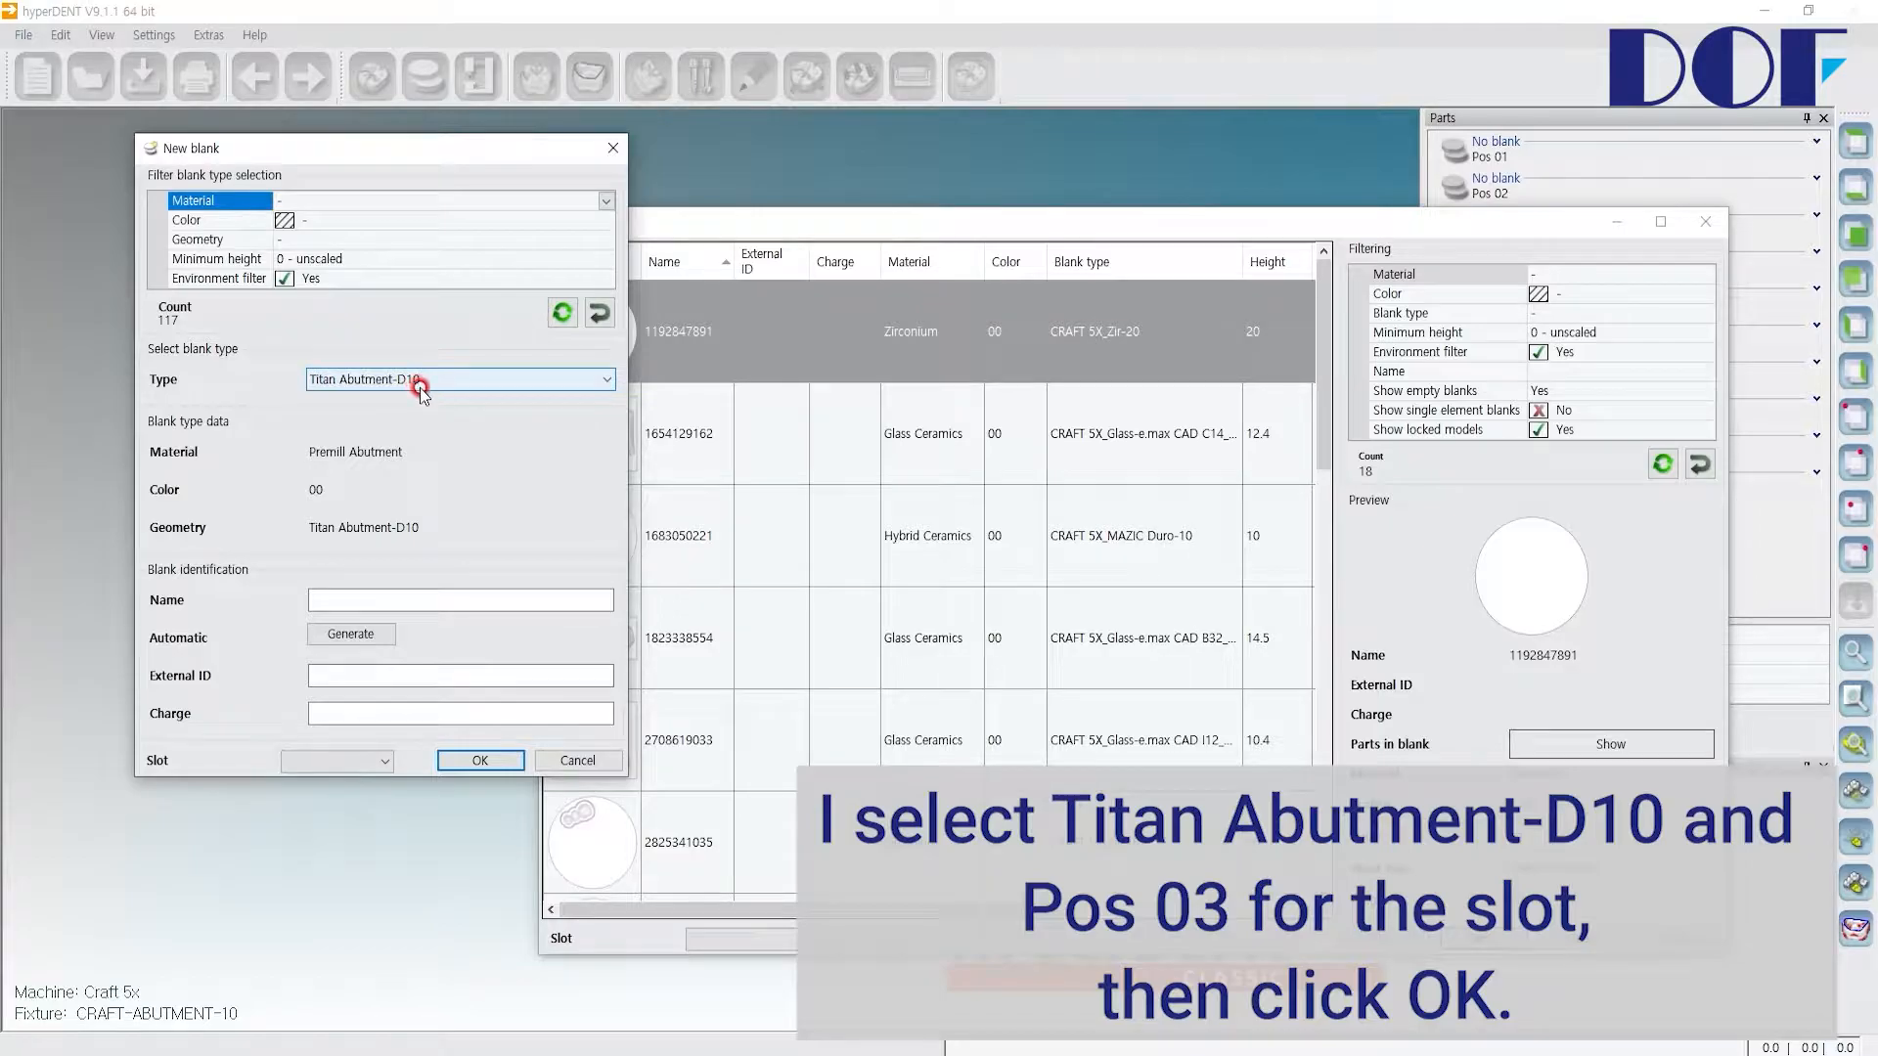
click(383, 761)
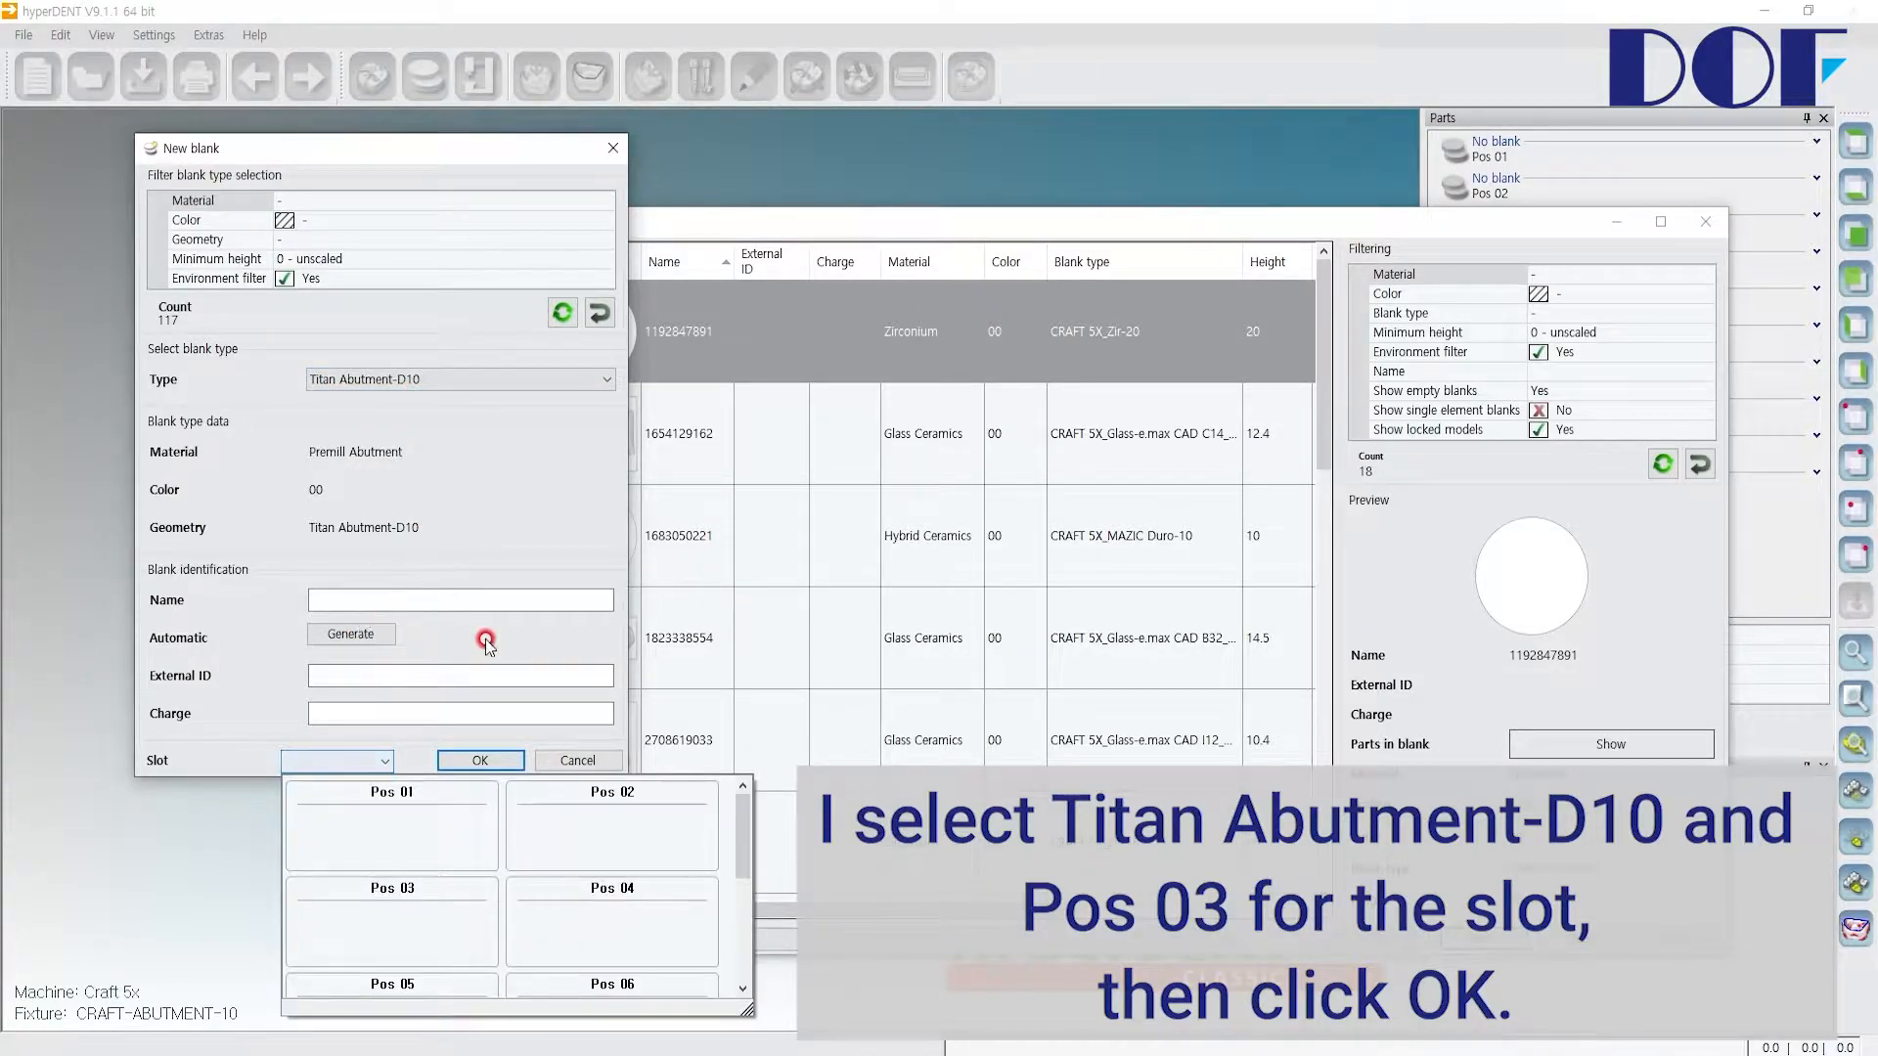
click(461, 917)
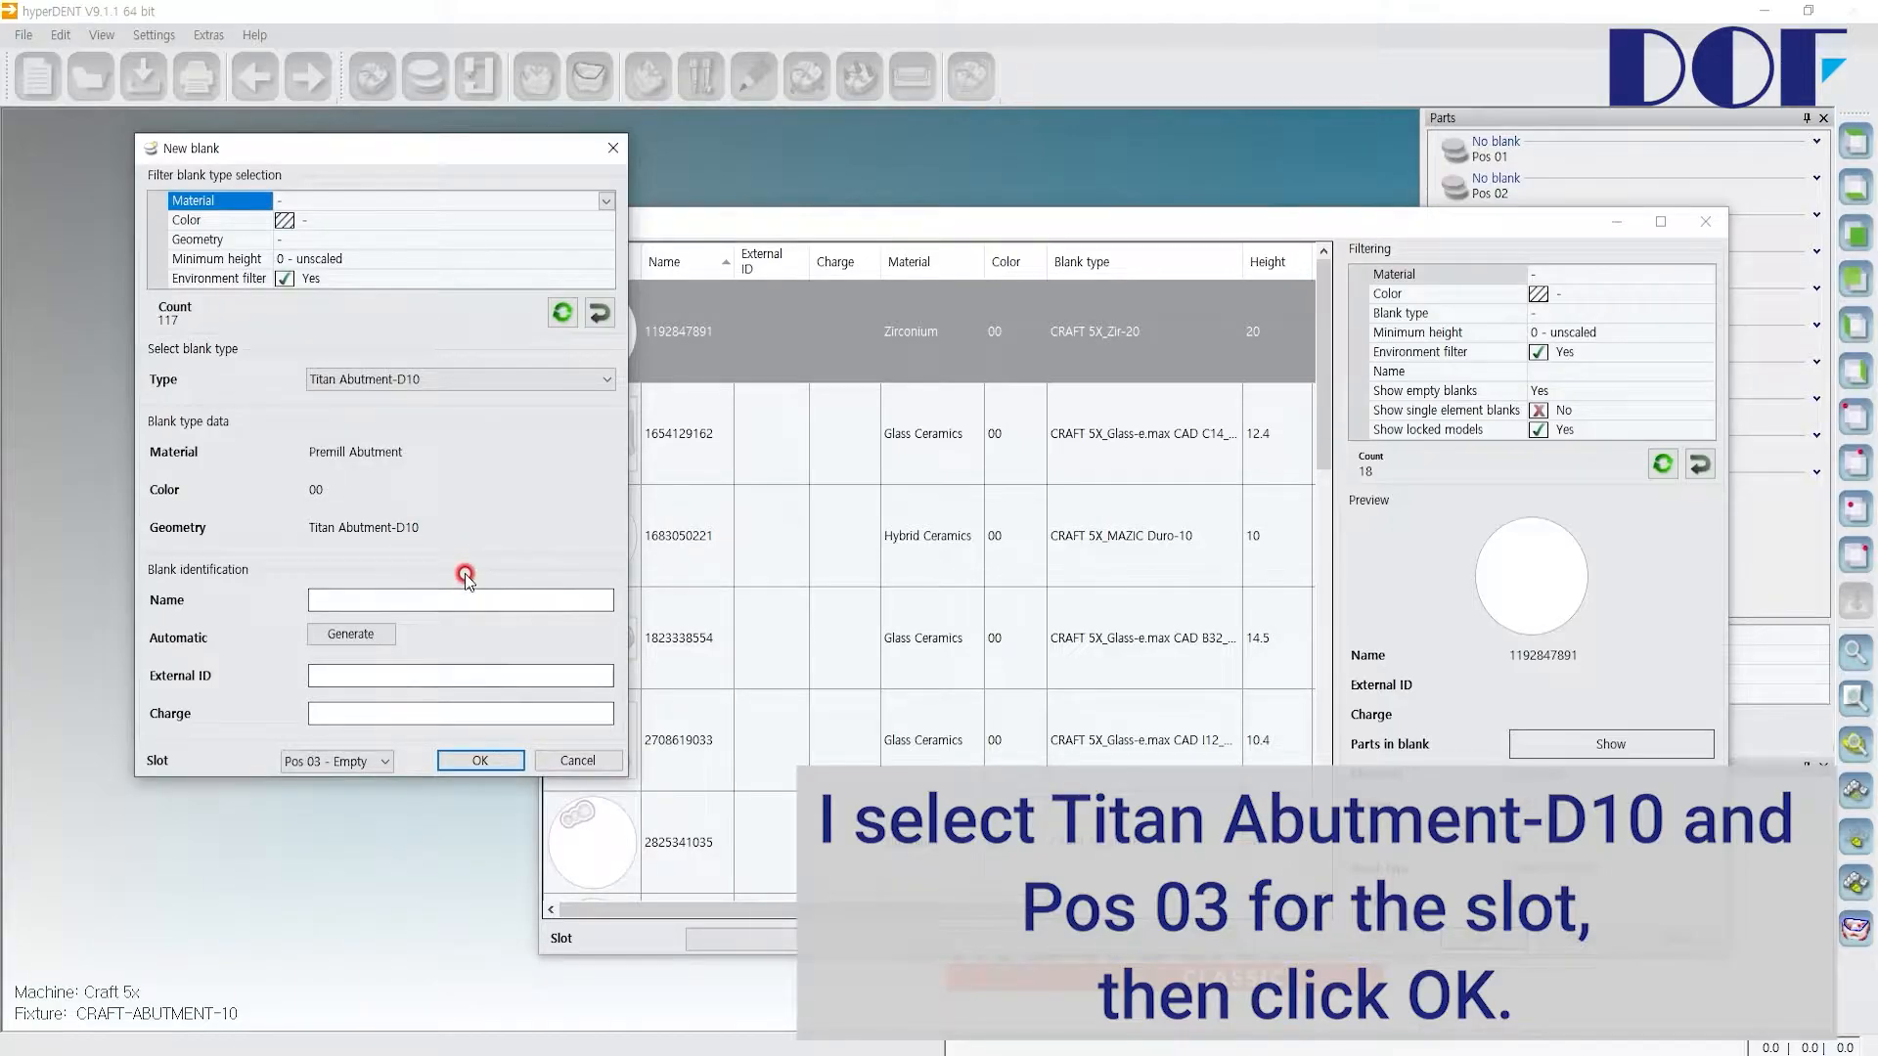
click(480, 761)
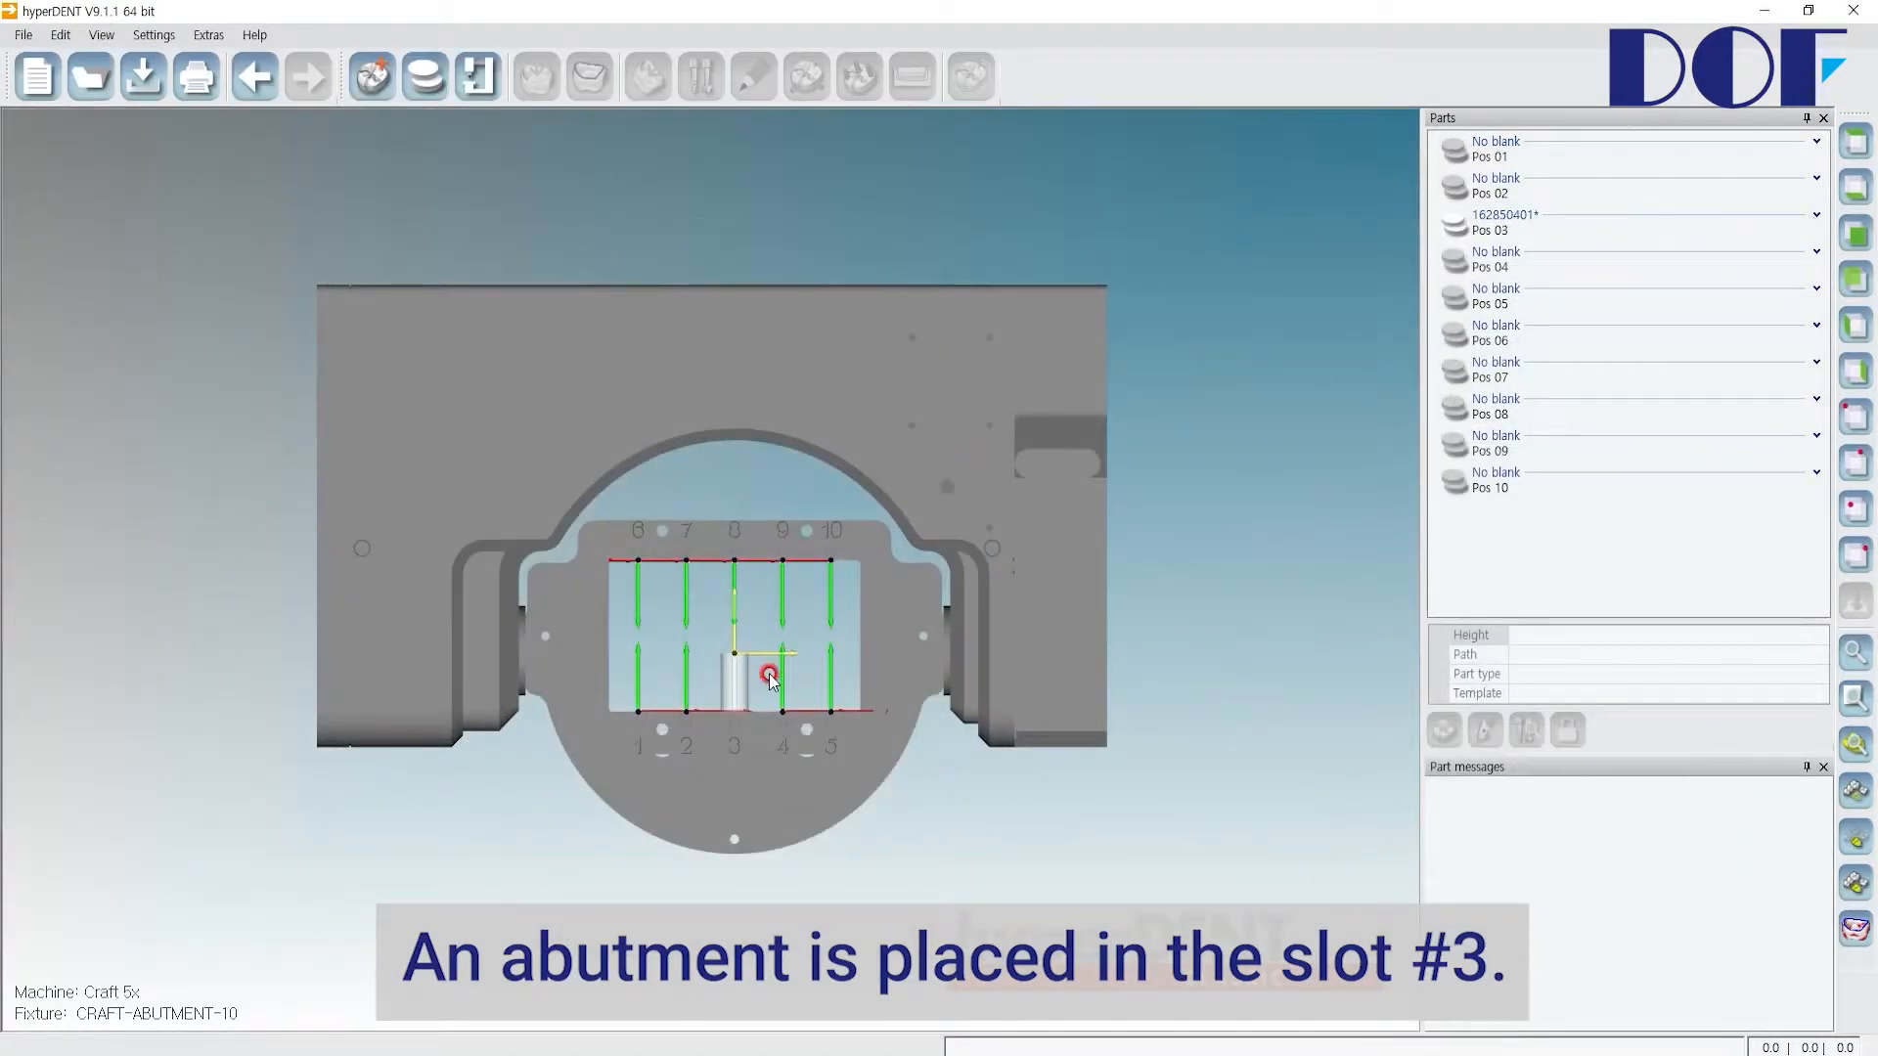
scroll(730, 700, up, 5)
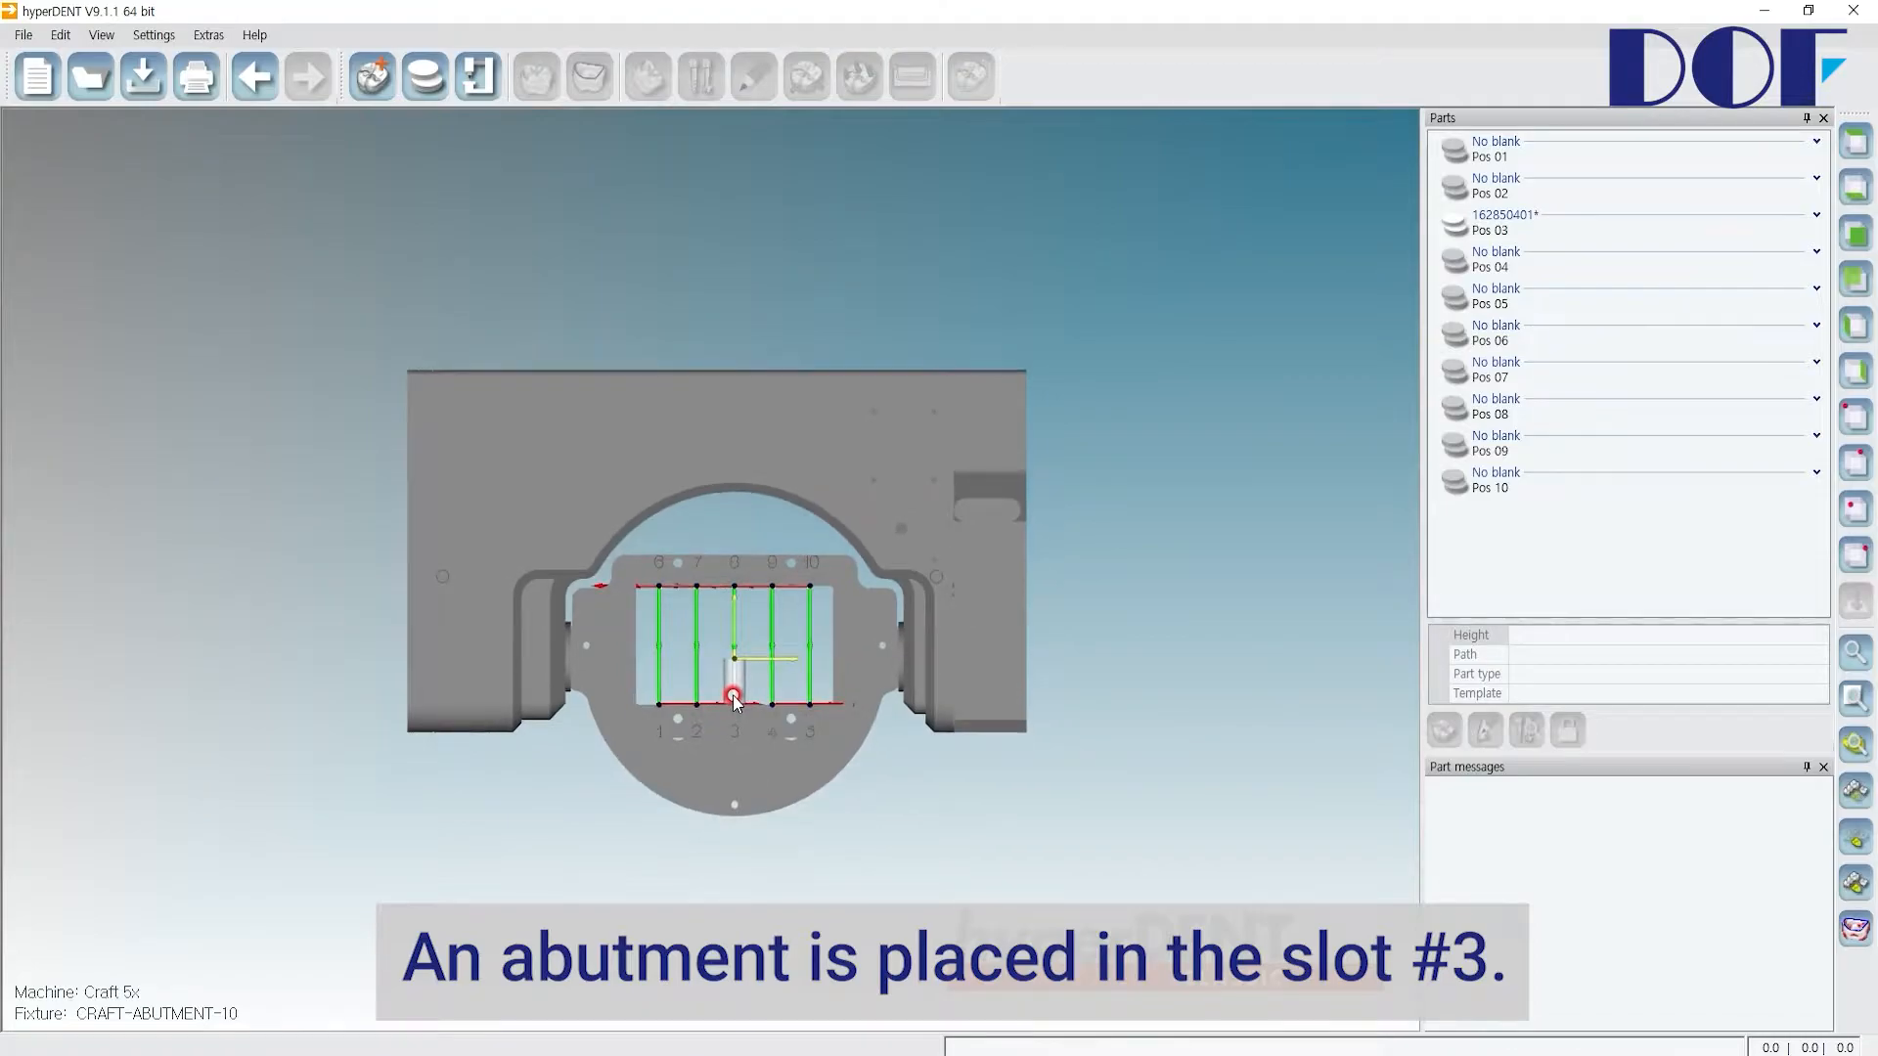
scroll(730, 673, up, 2)
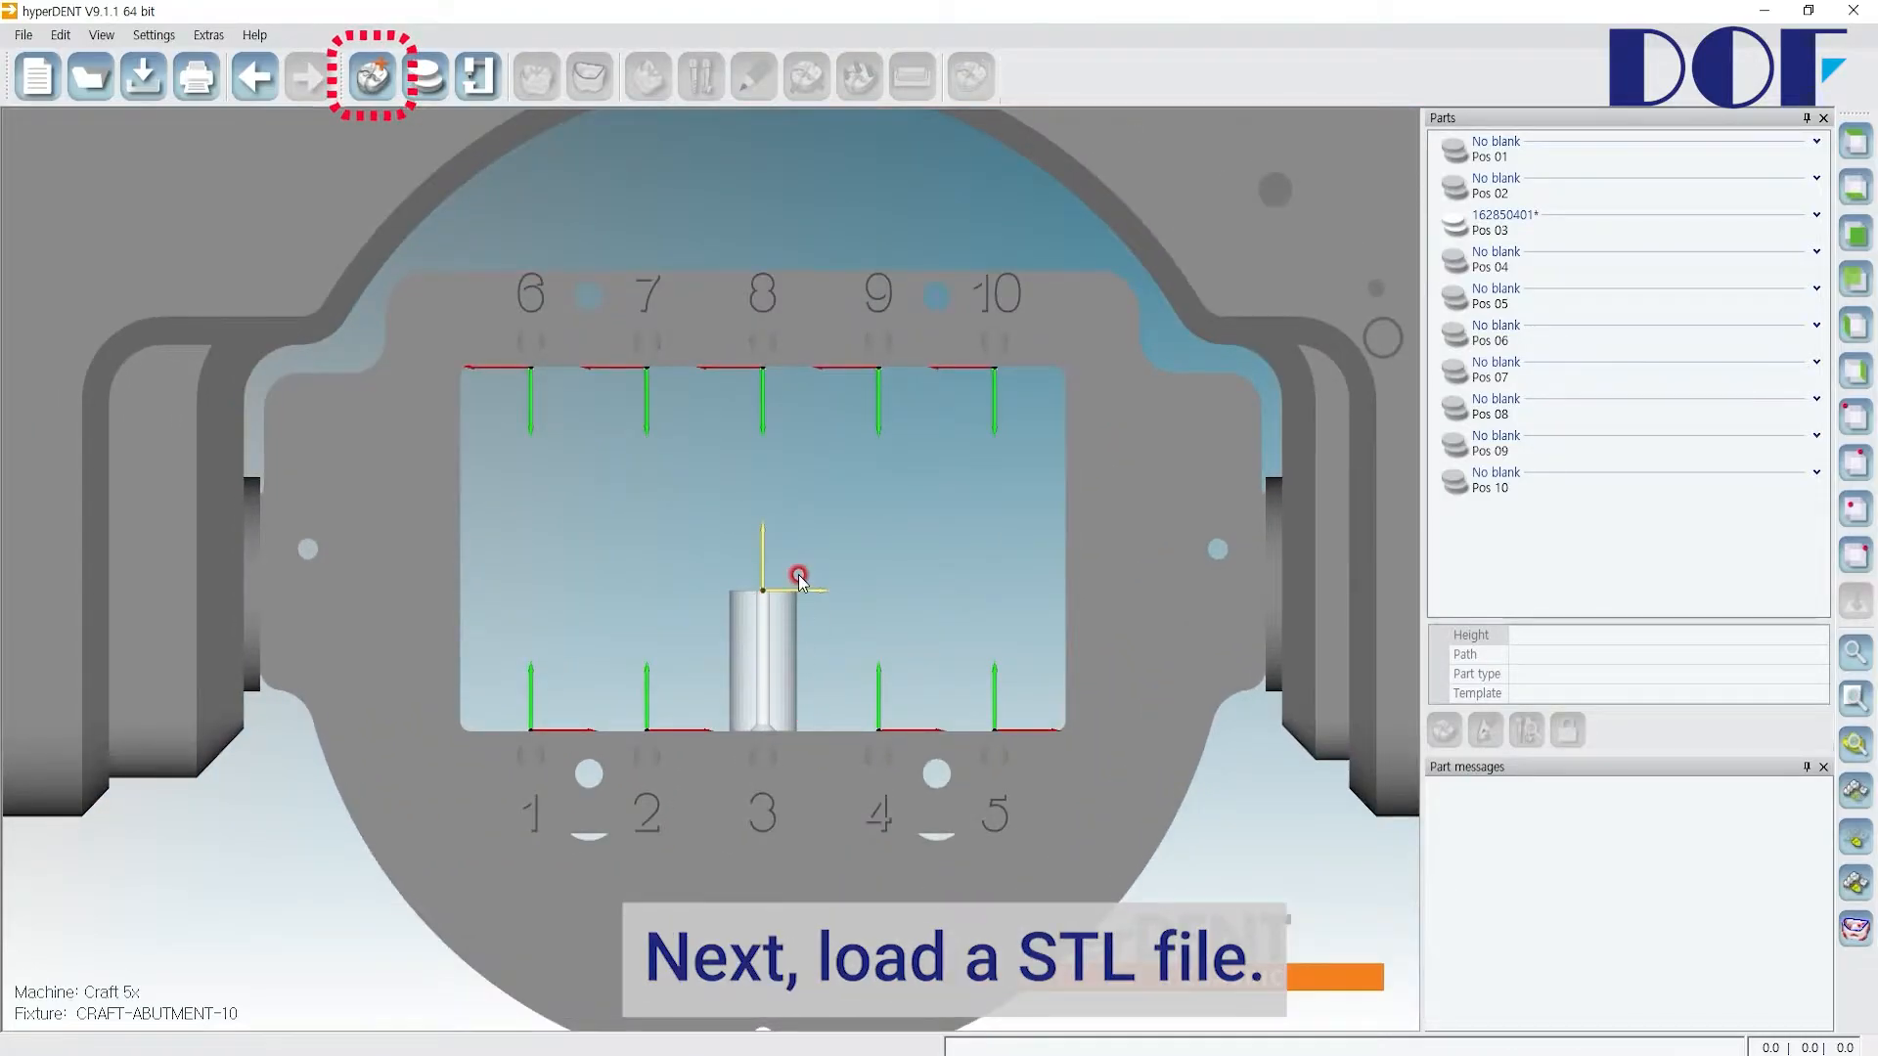
click(368, 92)
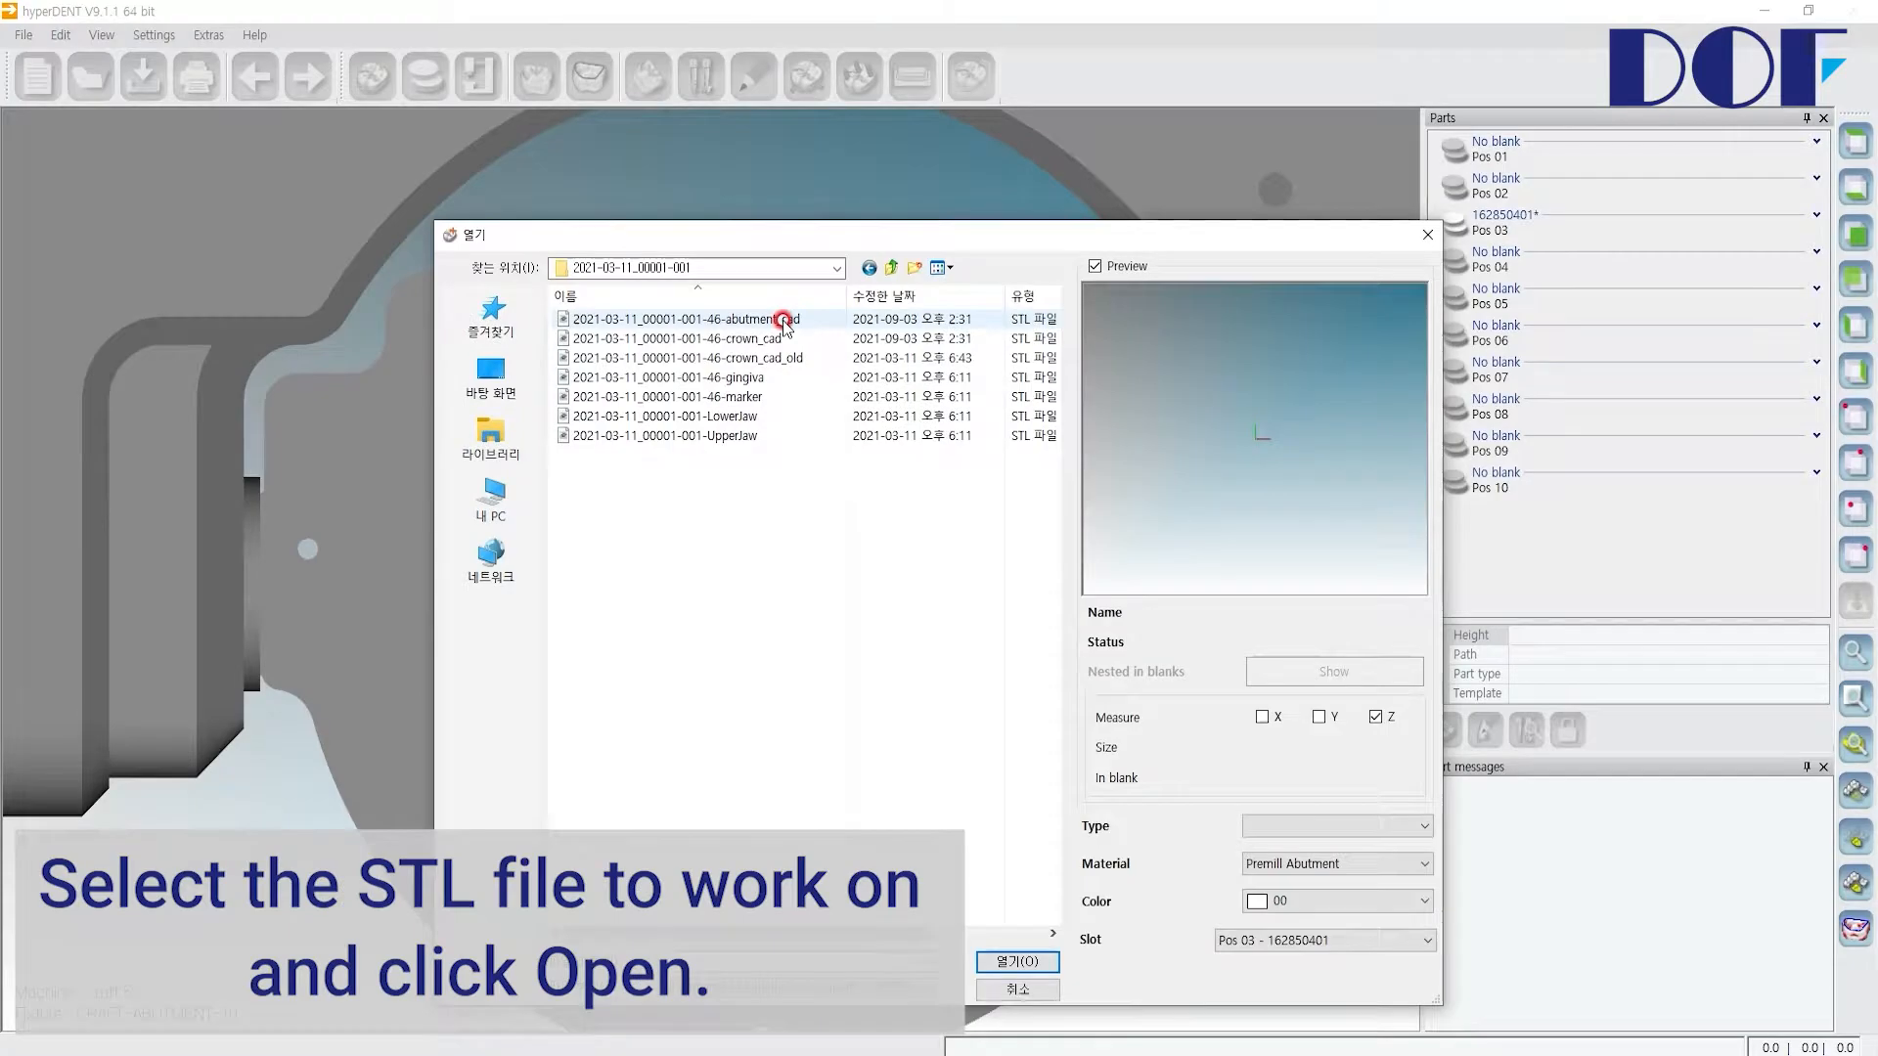
click(781, 322)
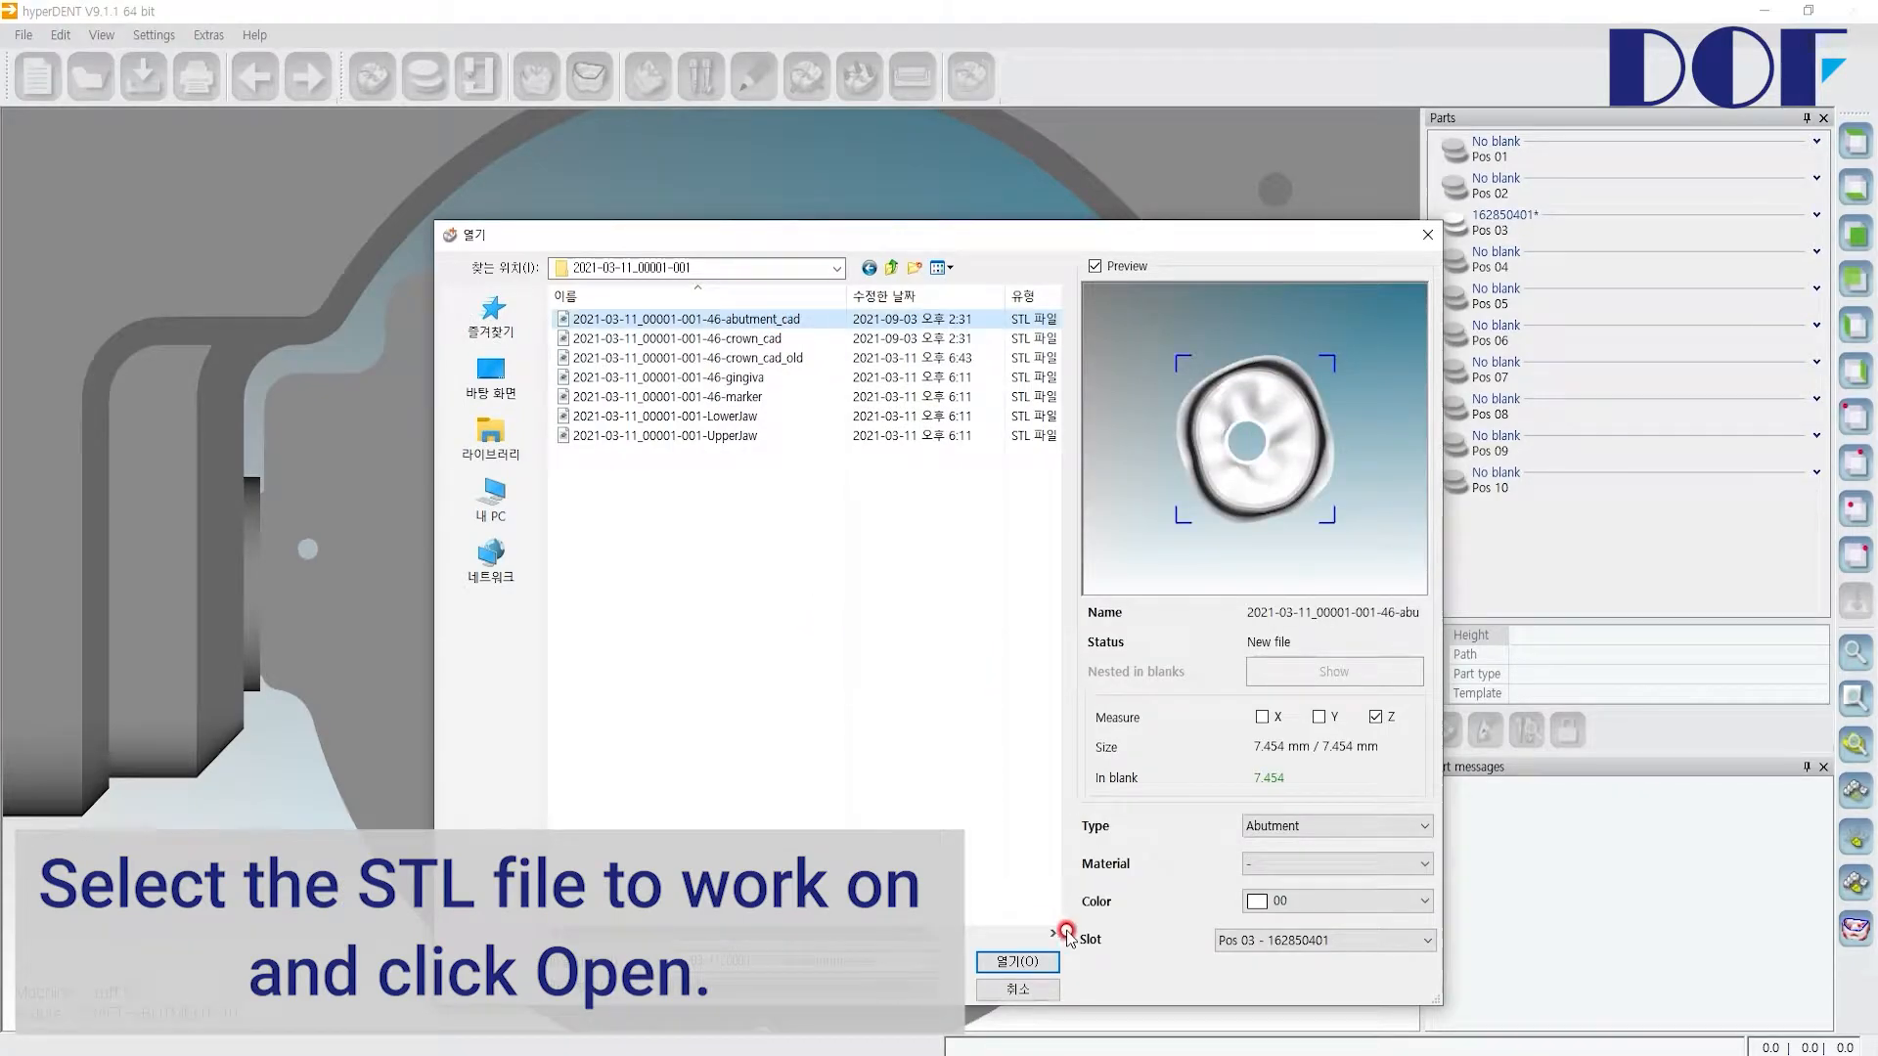
click(1039, 965)
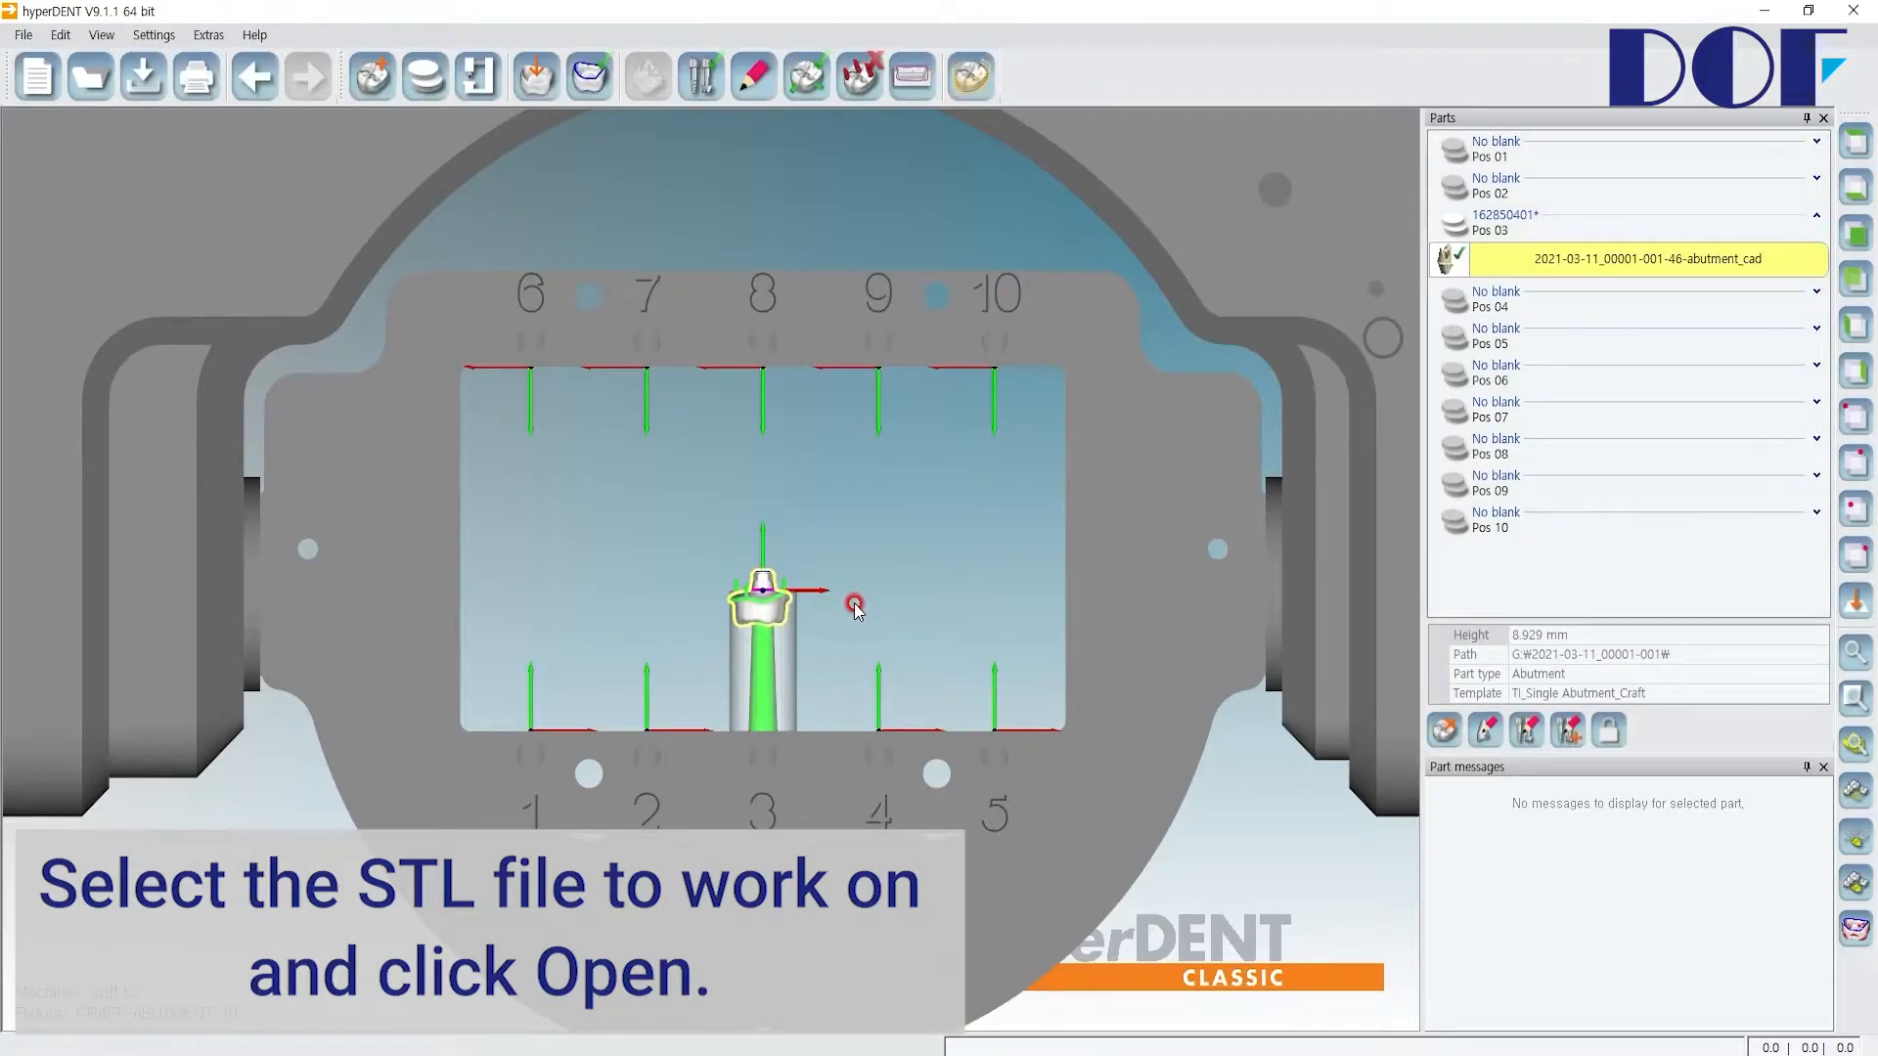
Step: Open Adjust part on screwchannel axis for the loaded abutment
scroll(759, 605, down, 1)
scroll(759, 606, up, 10)
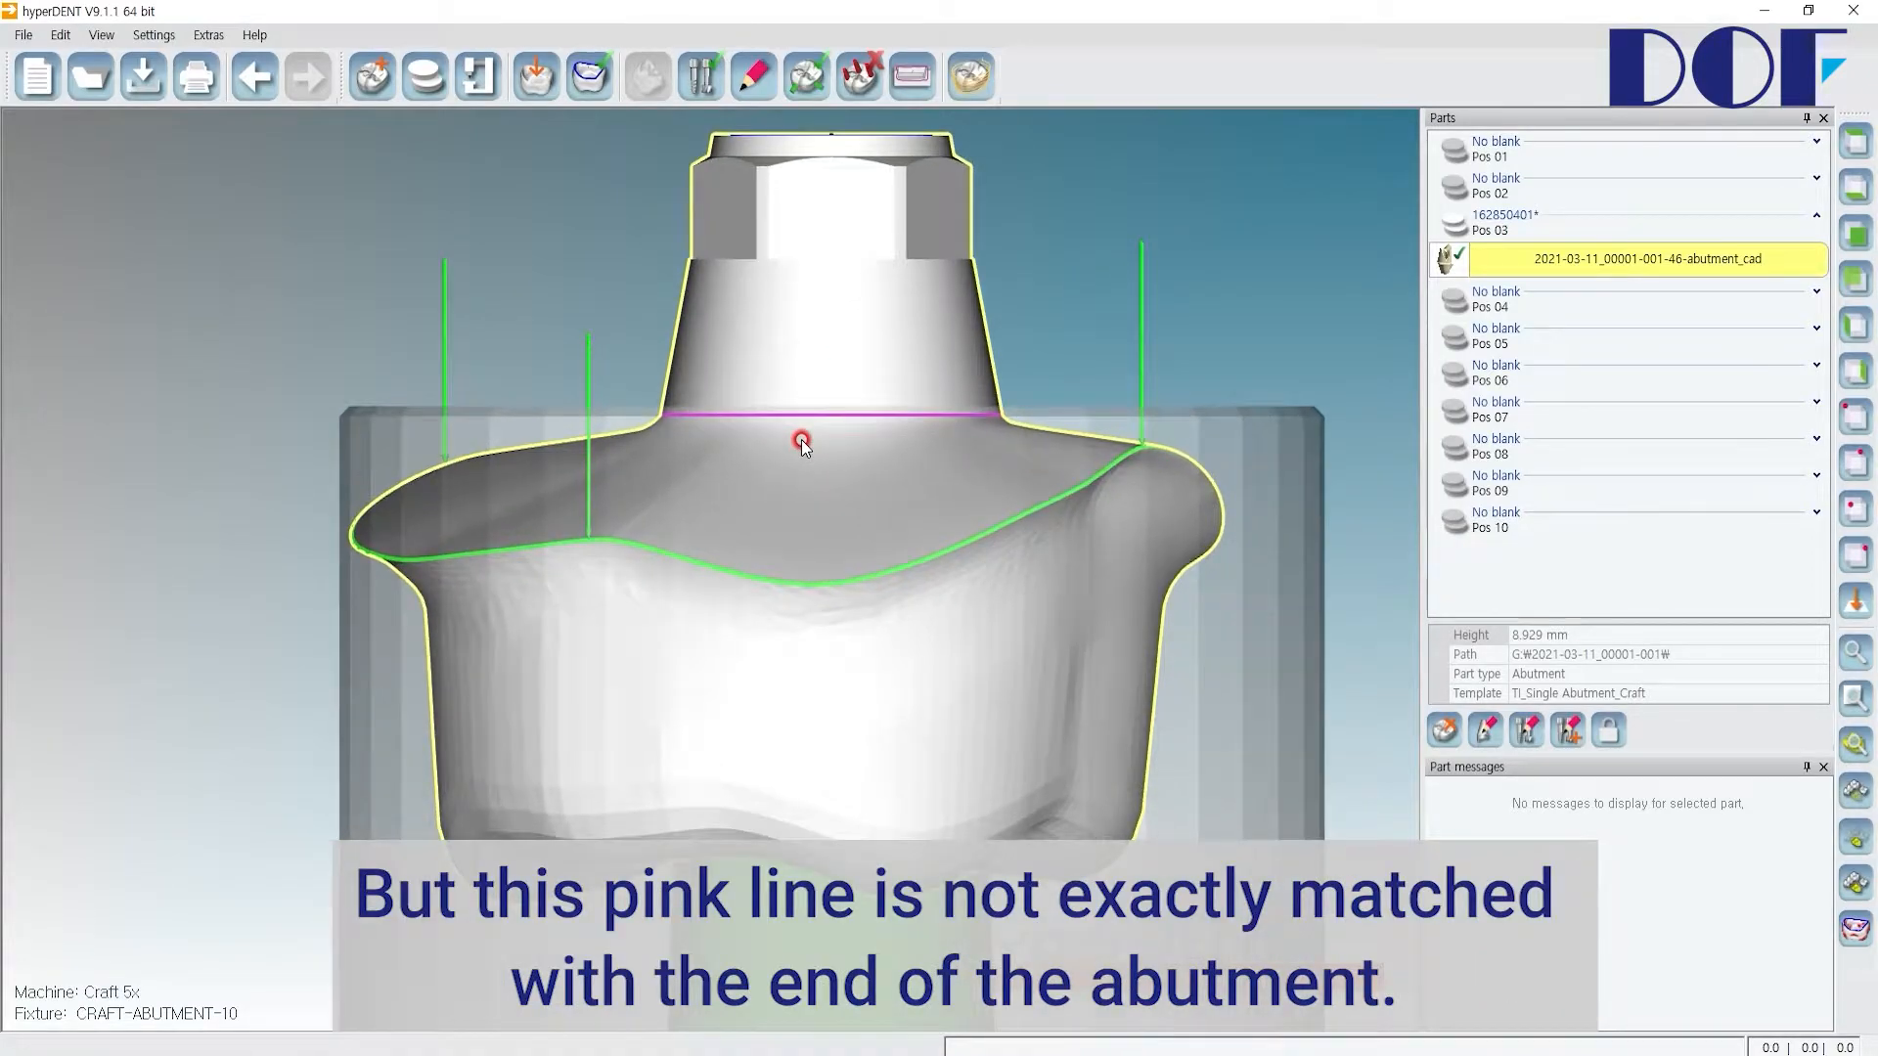
scroll(801, 439, up, 5)
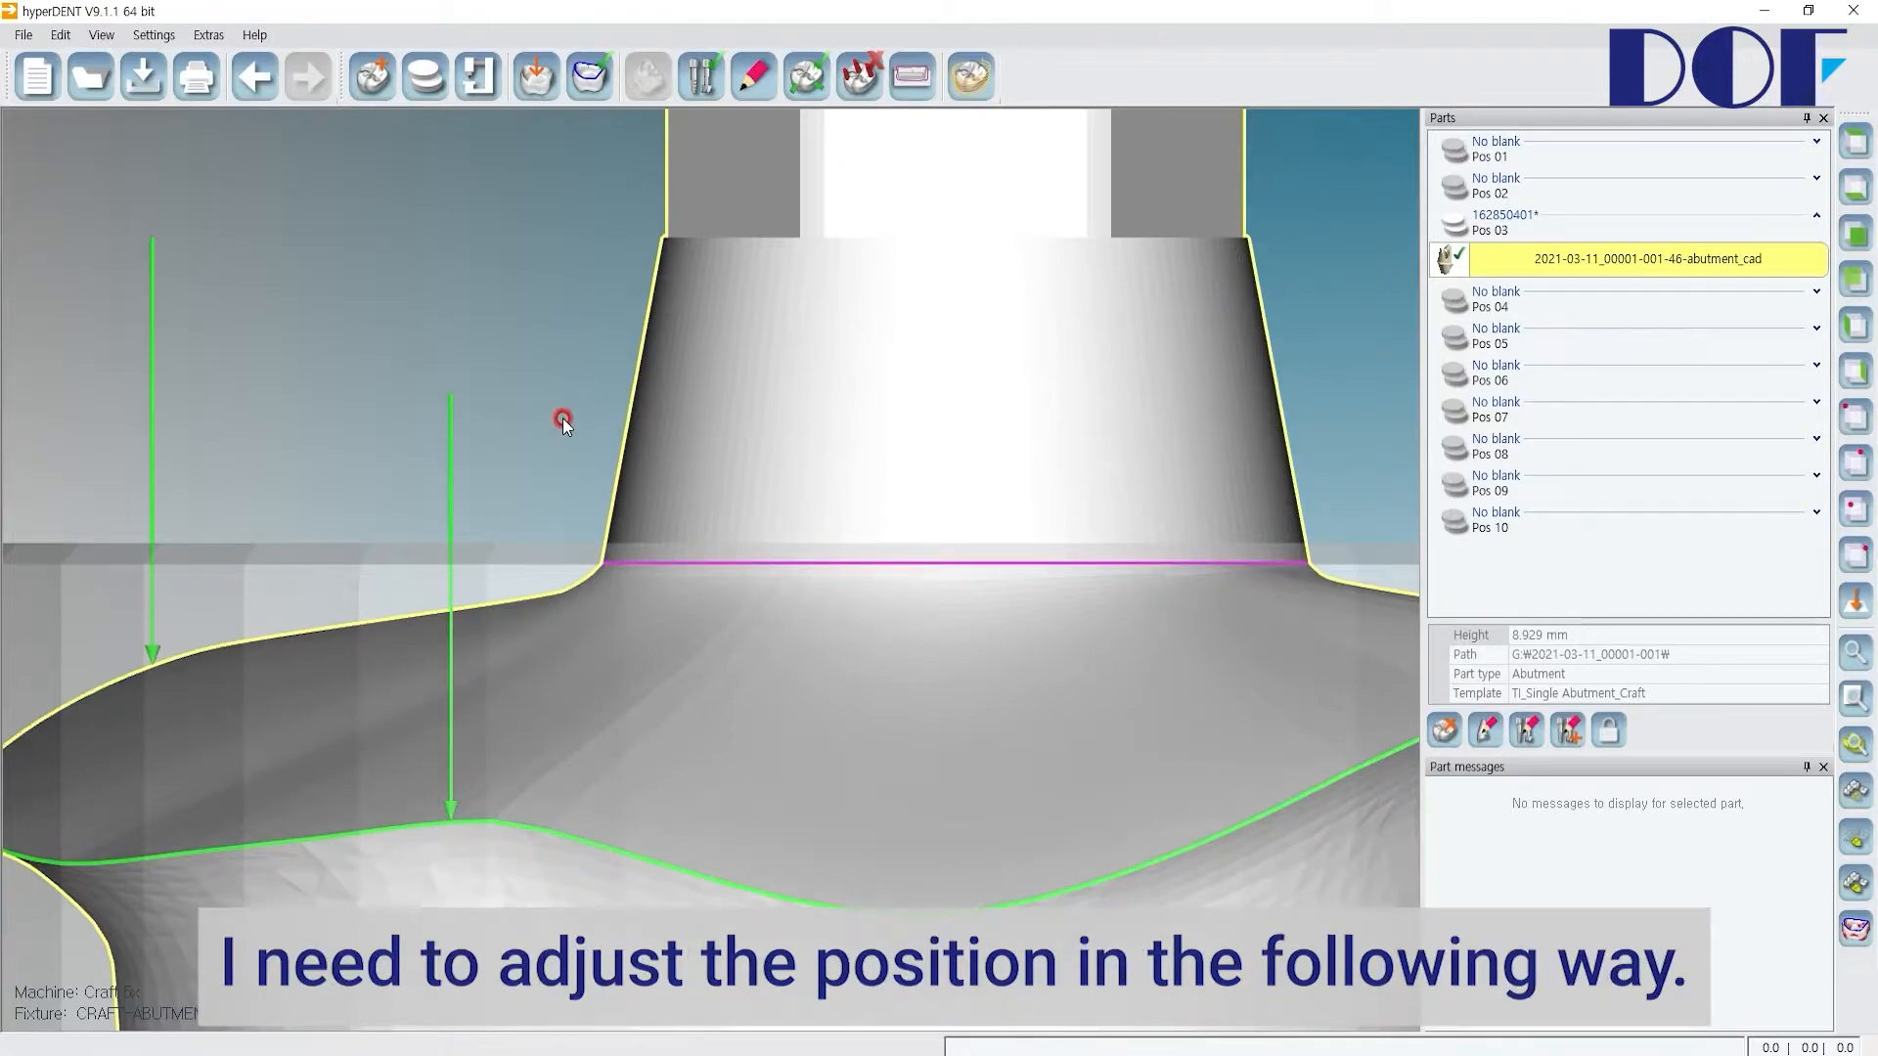
right_click(760, 365)
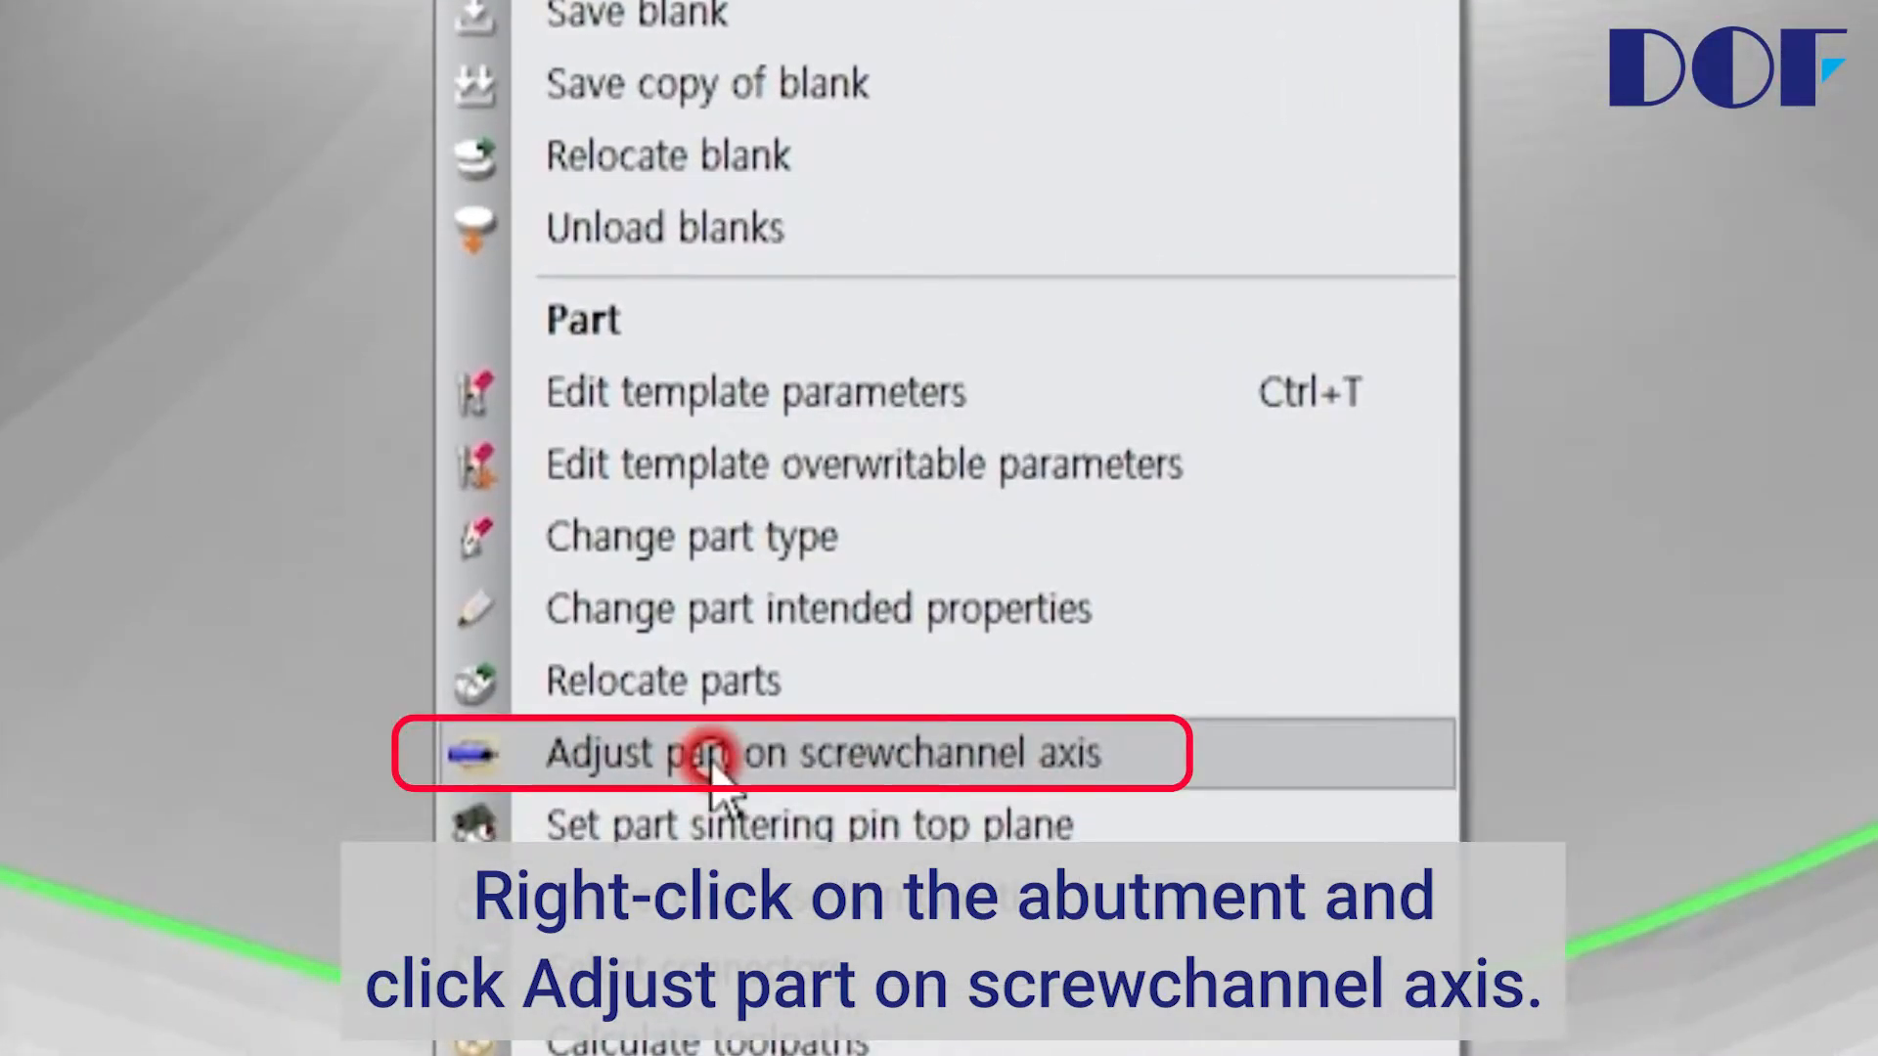
click(941, 758)
scroll(798, 483, down, 3)
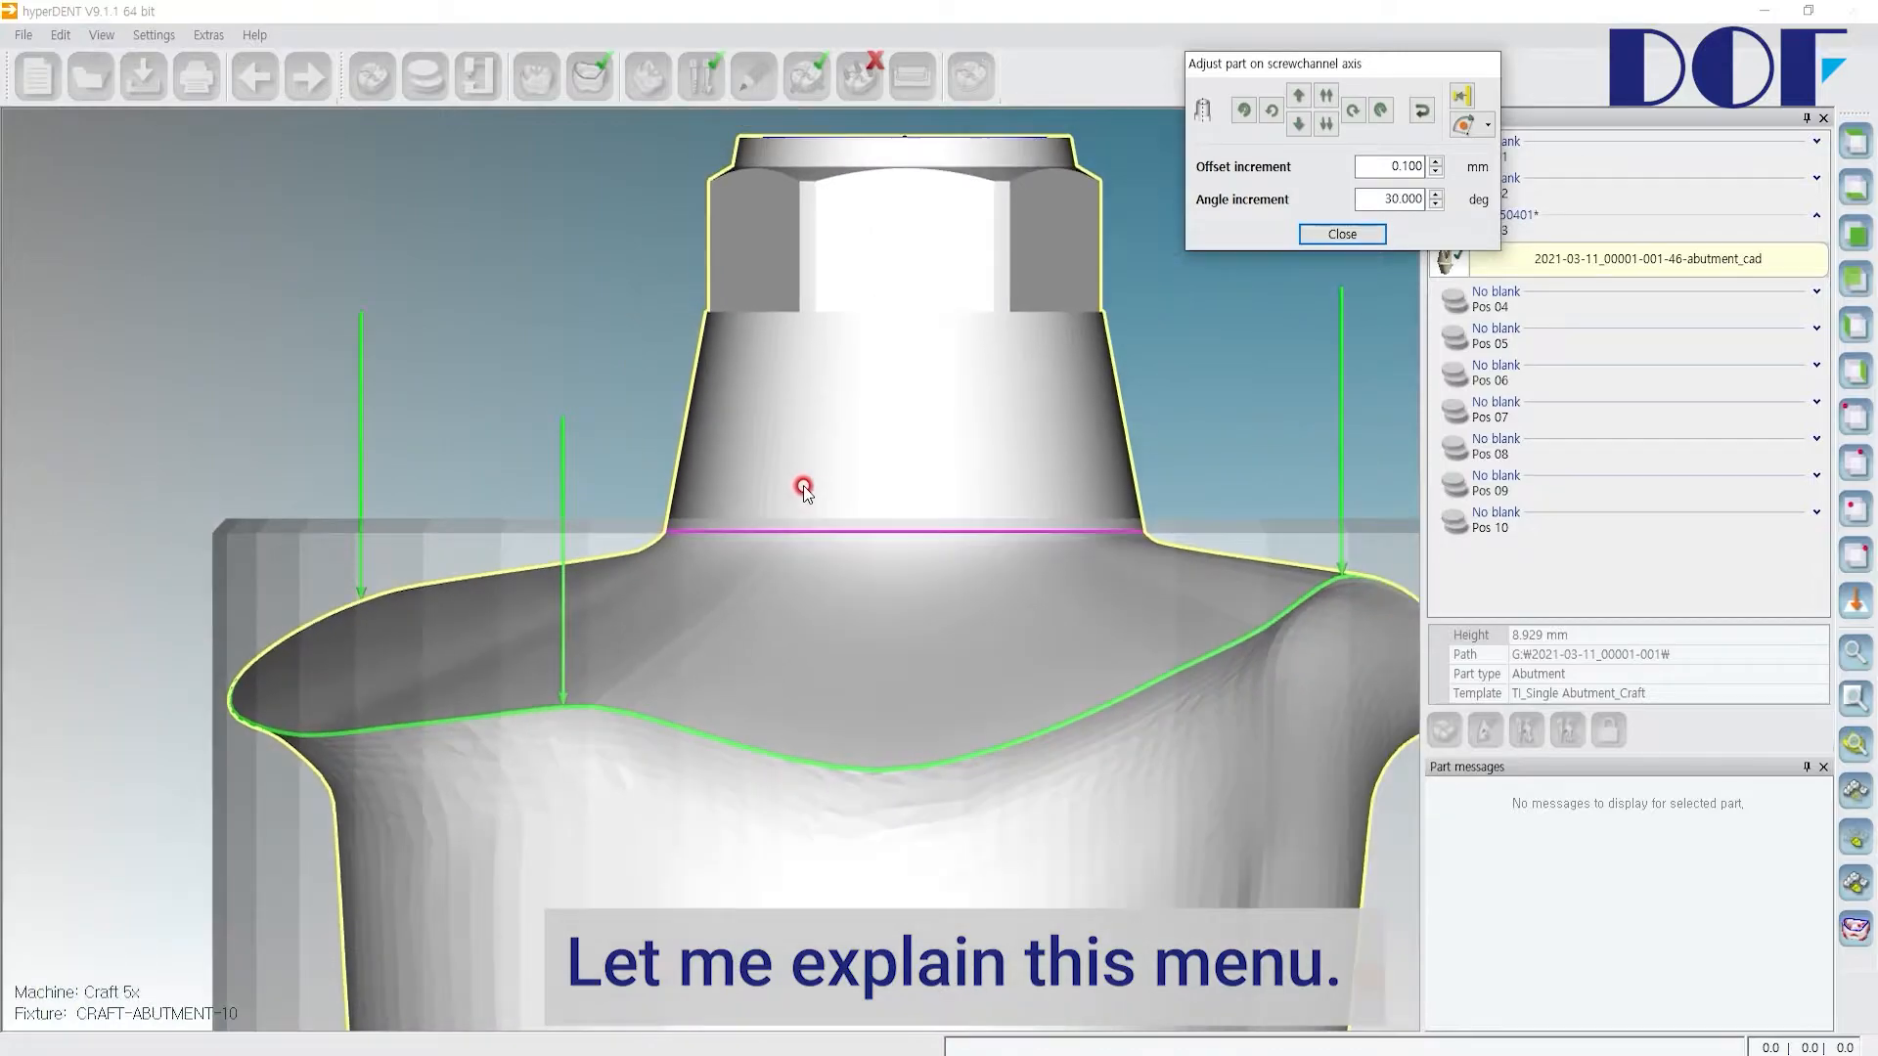
Step: Translate the abutment up and down by the 0.1 mm offset increment along the screw channel axis
click(1435, 152)
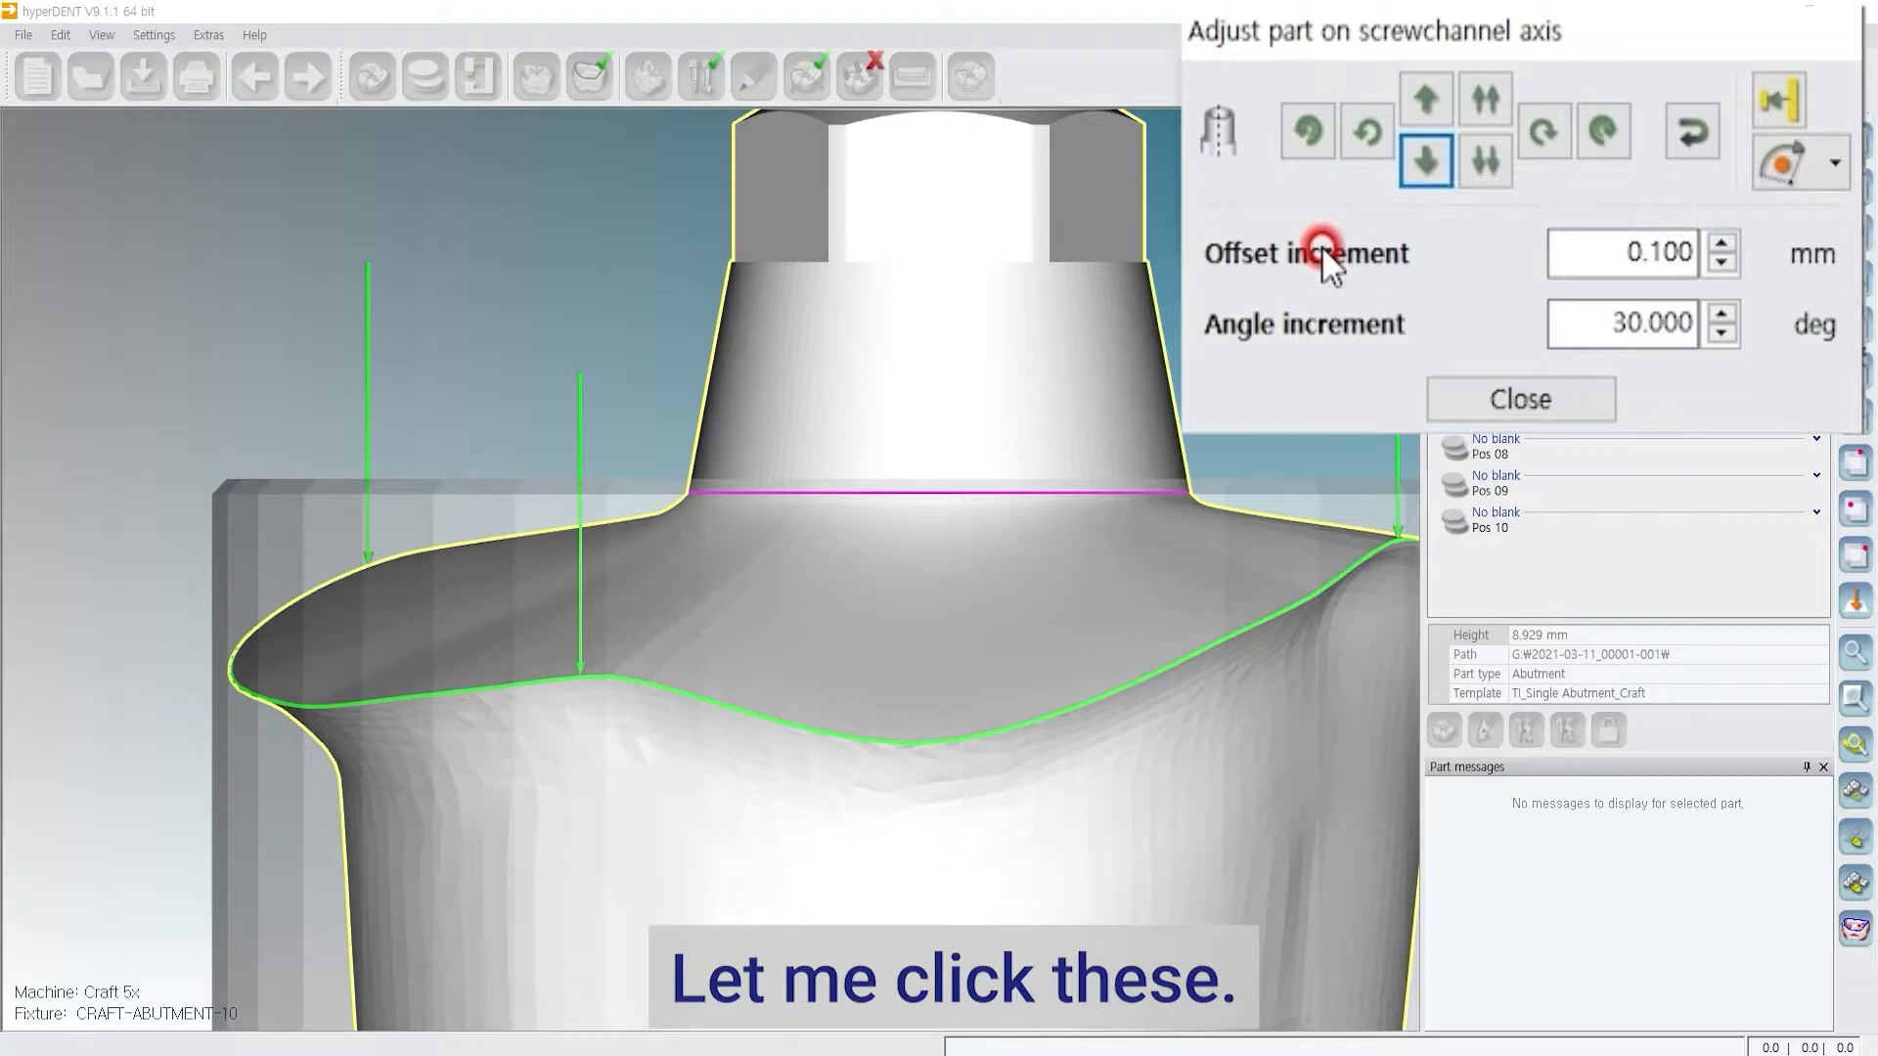
click(1424, 102)
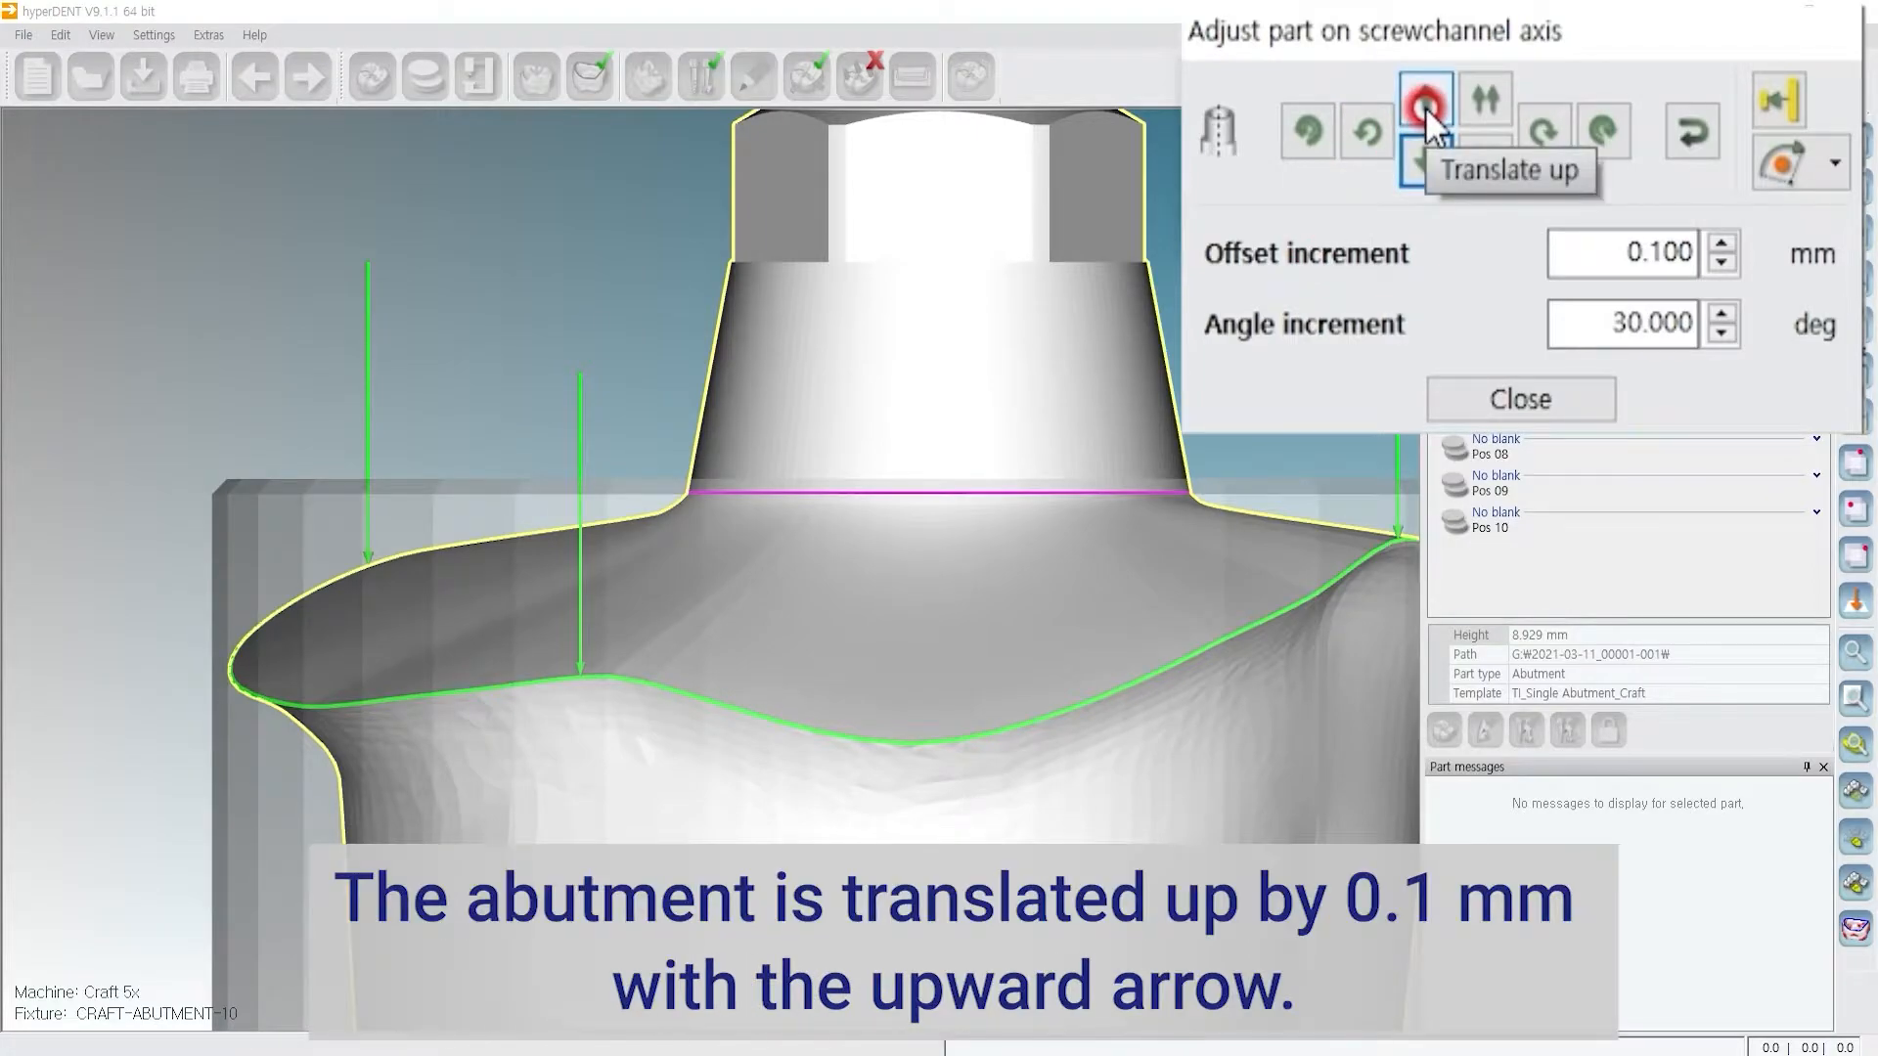
click(1424, 104)
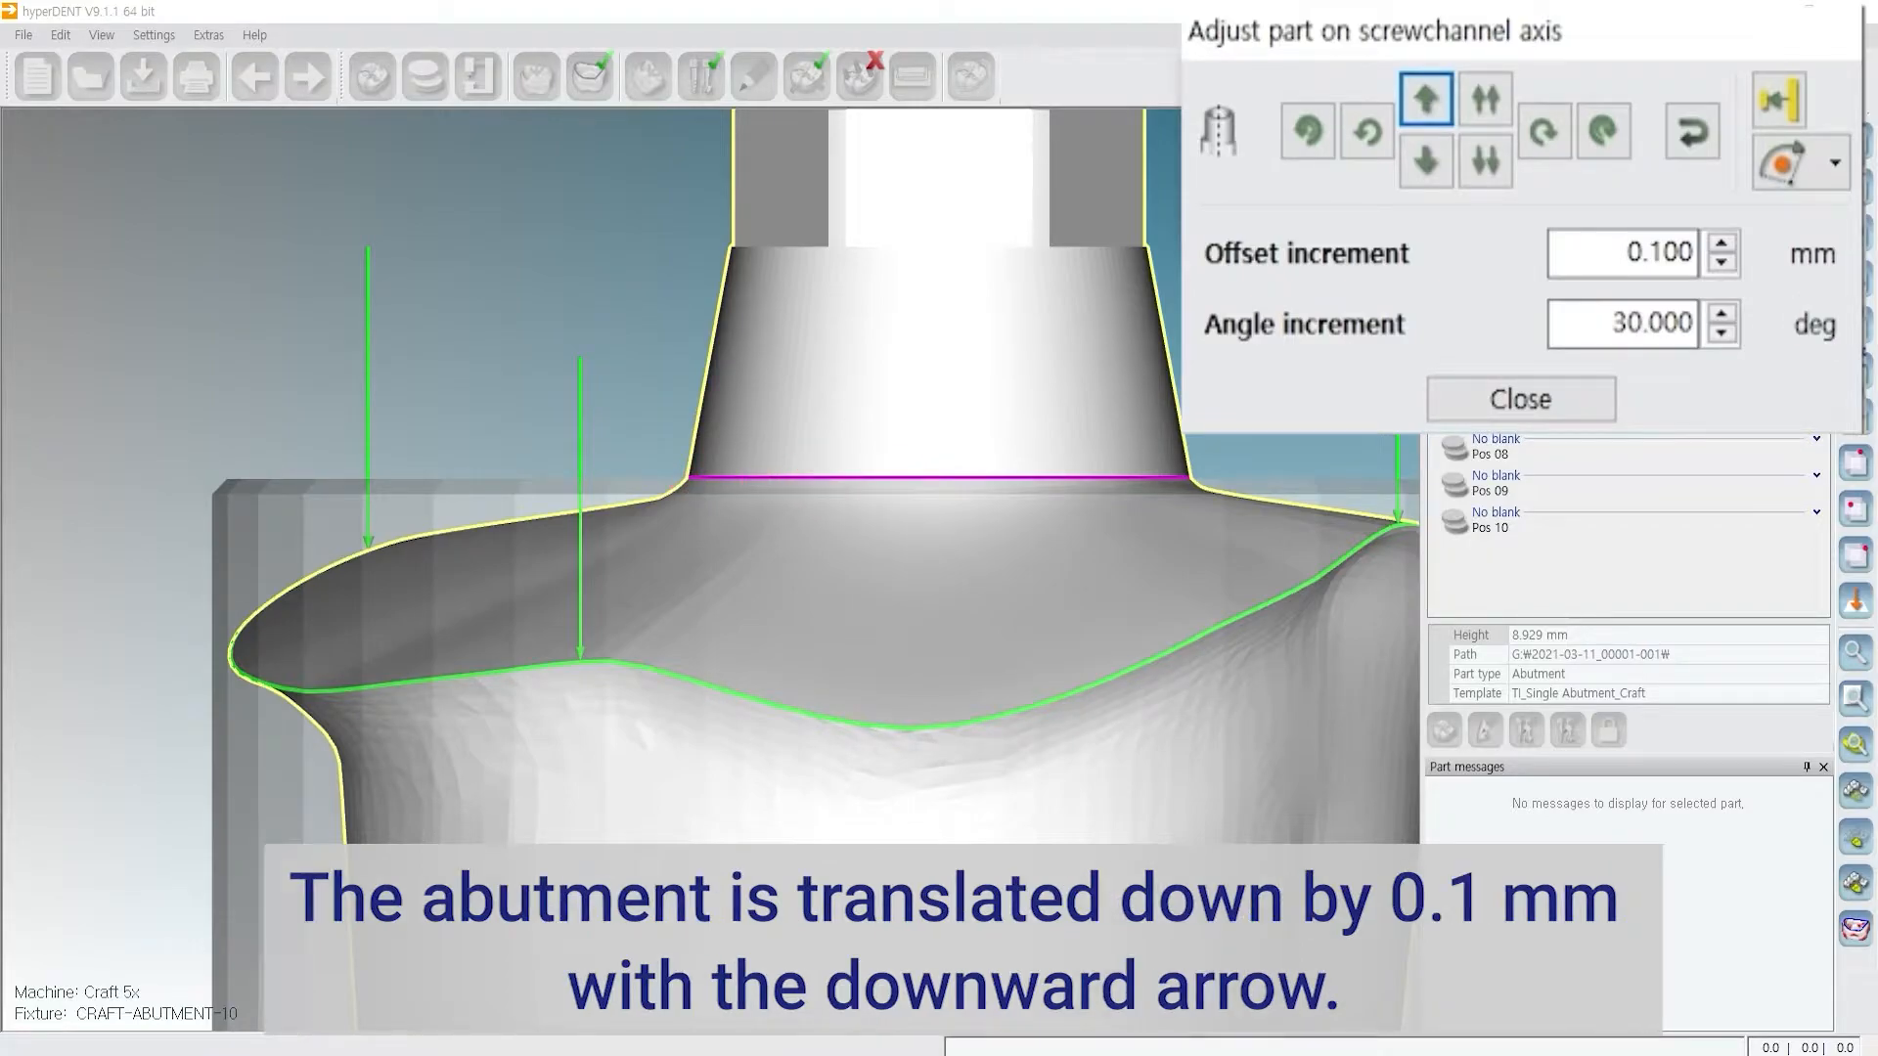
click(1425, 160)
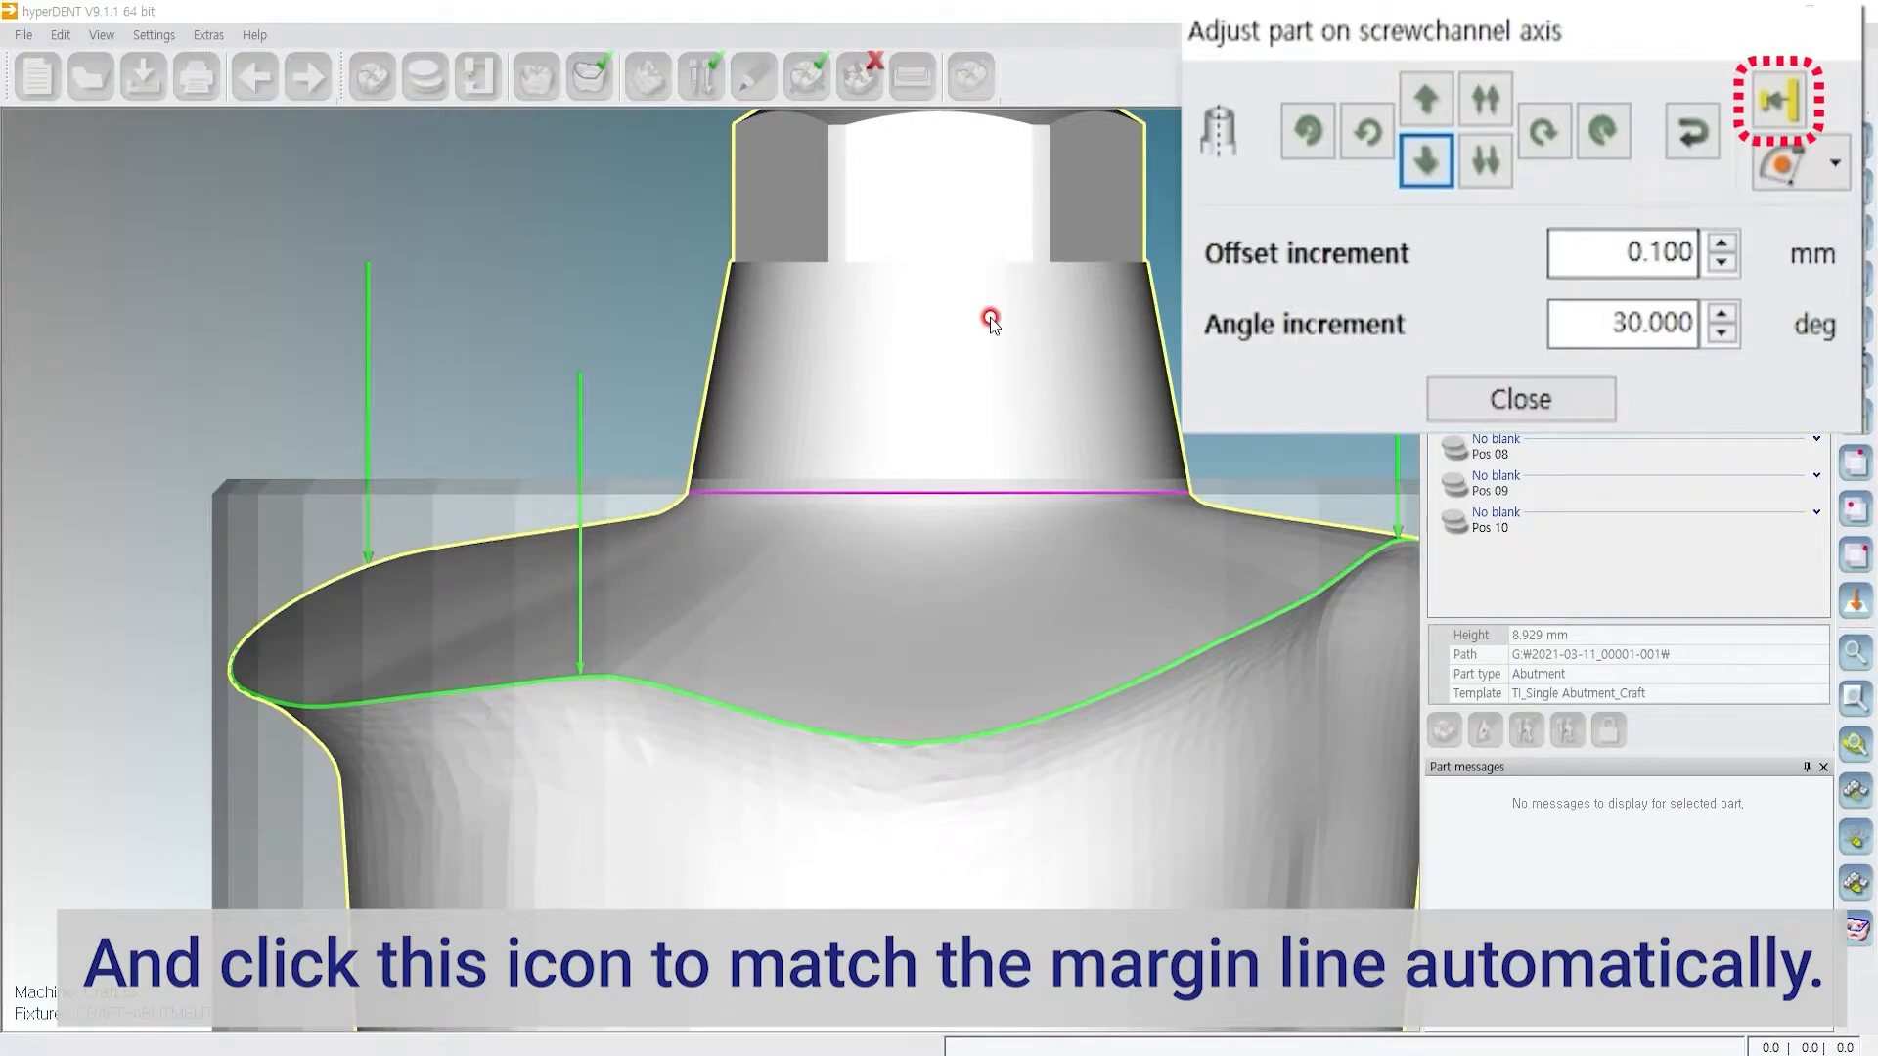
Step: Automatically match the pink margin line to the bottom surface of the abutment blank
click(1782, 104)
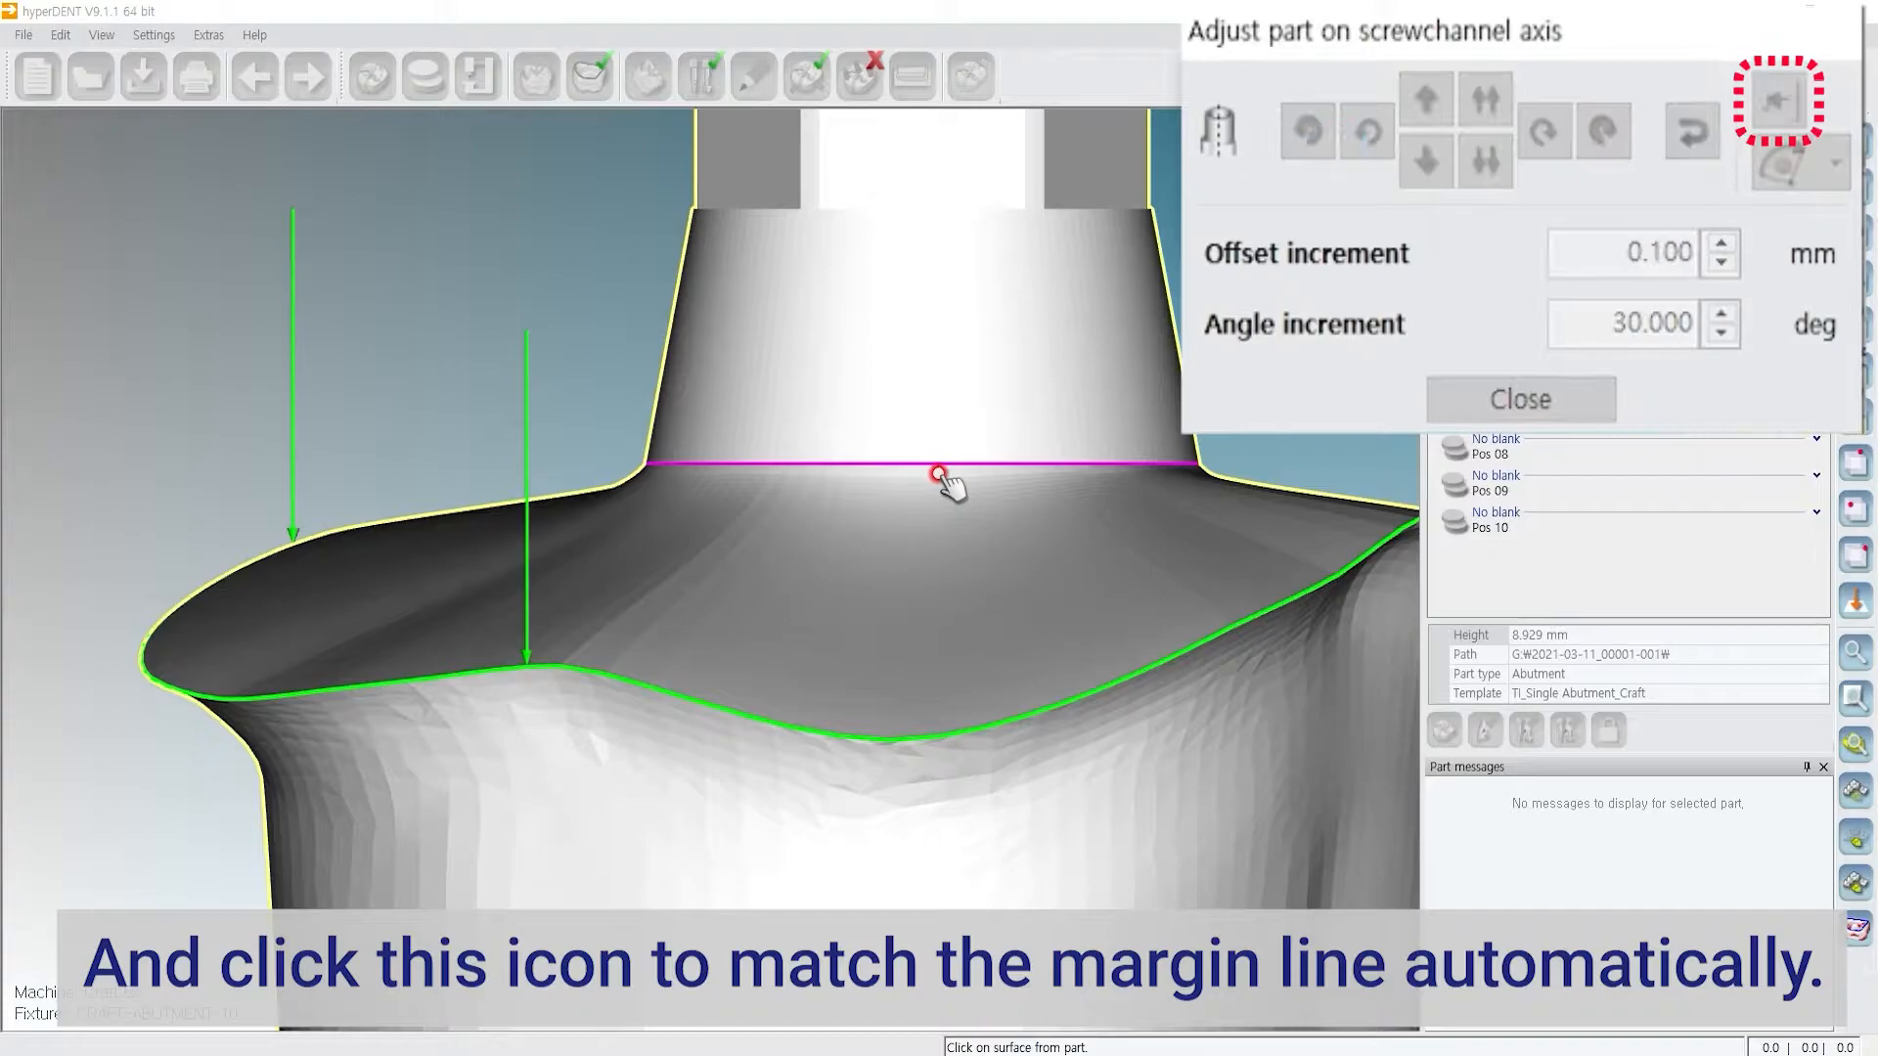
scroll(768, 494, up, 5)
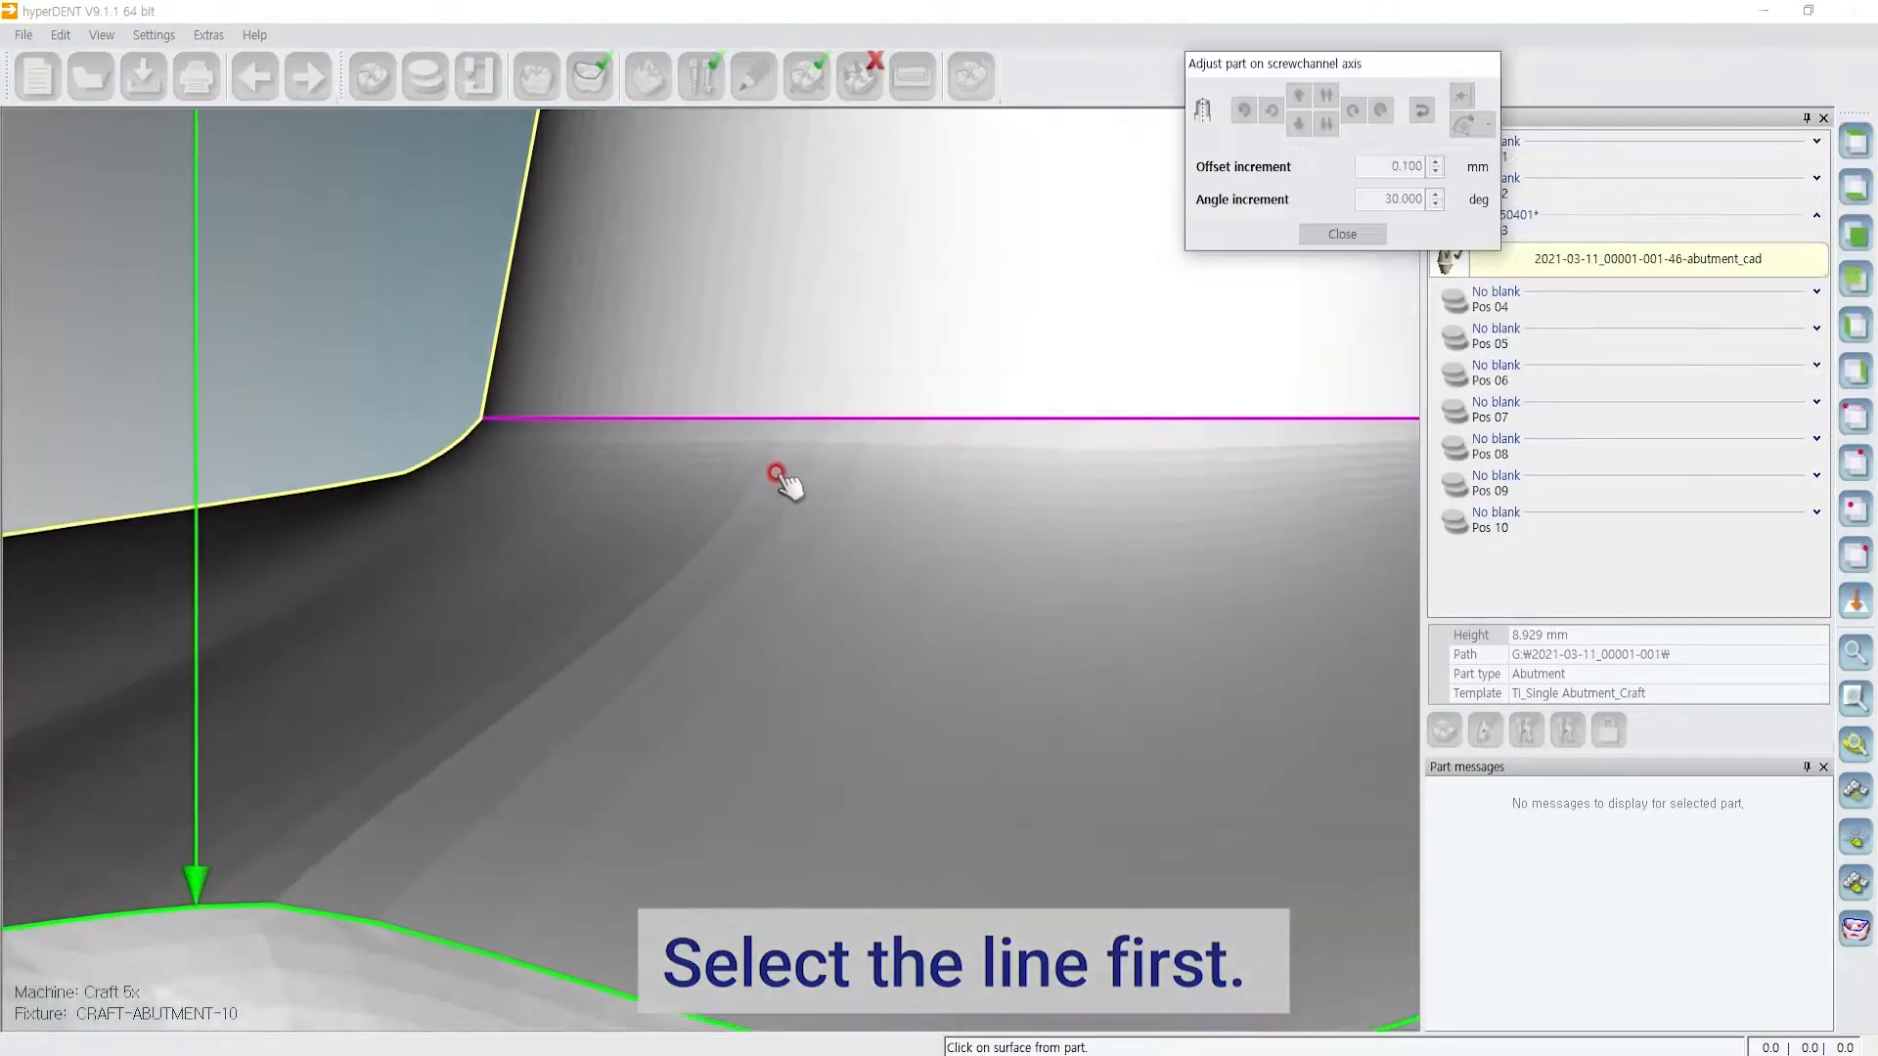
click(712, 411)
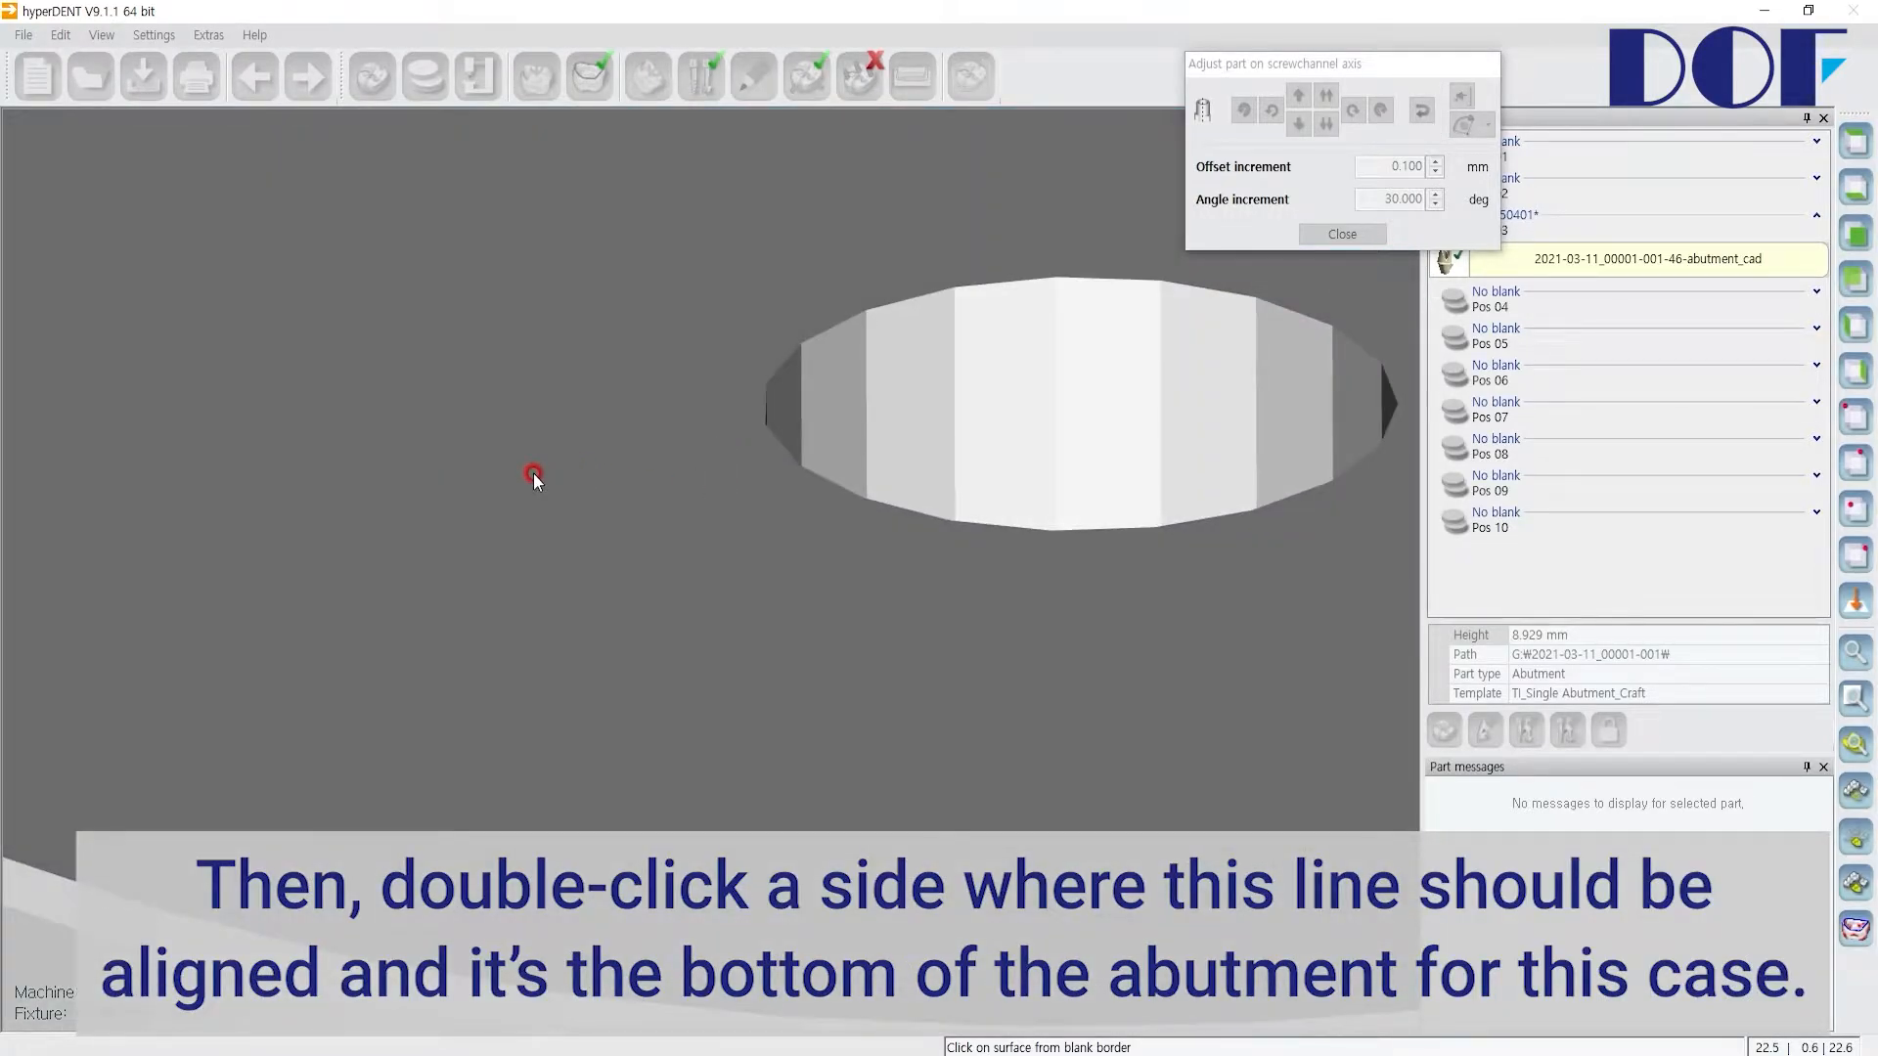
scroll(533, 476, down, 3)
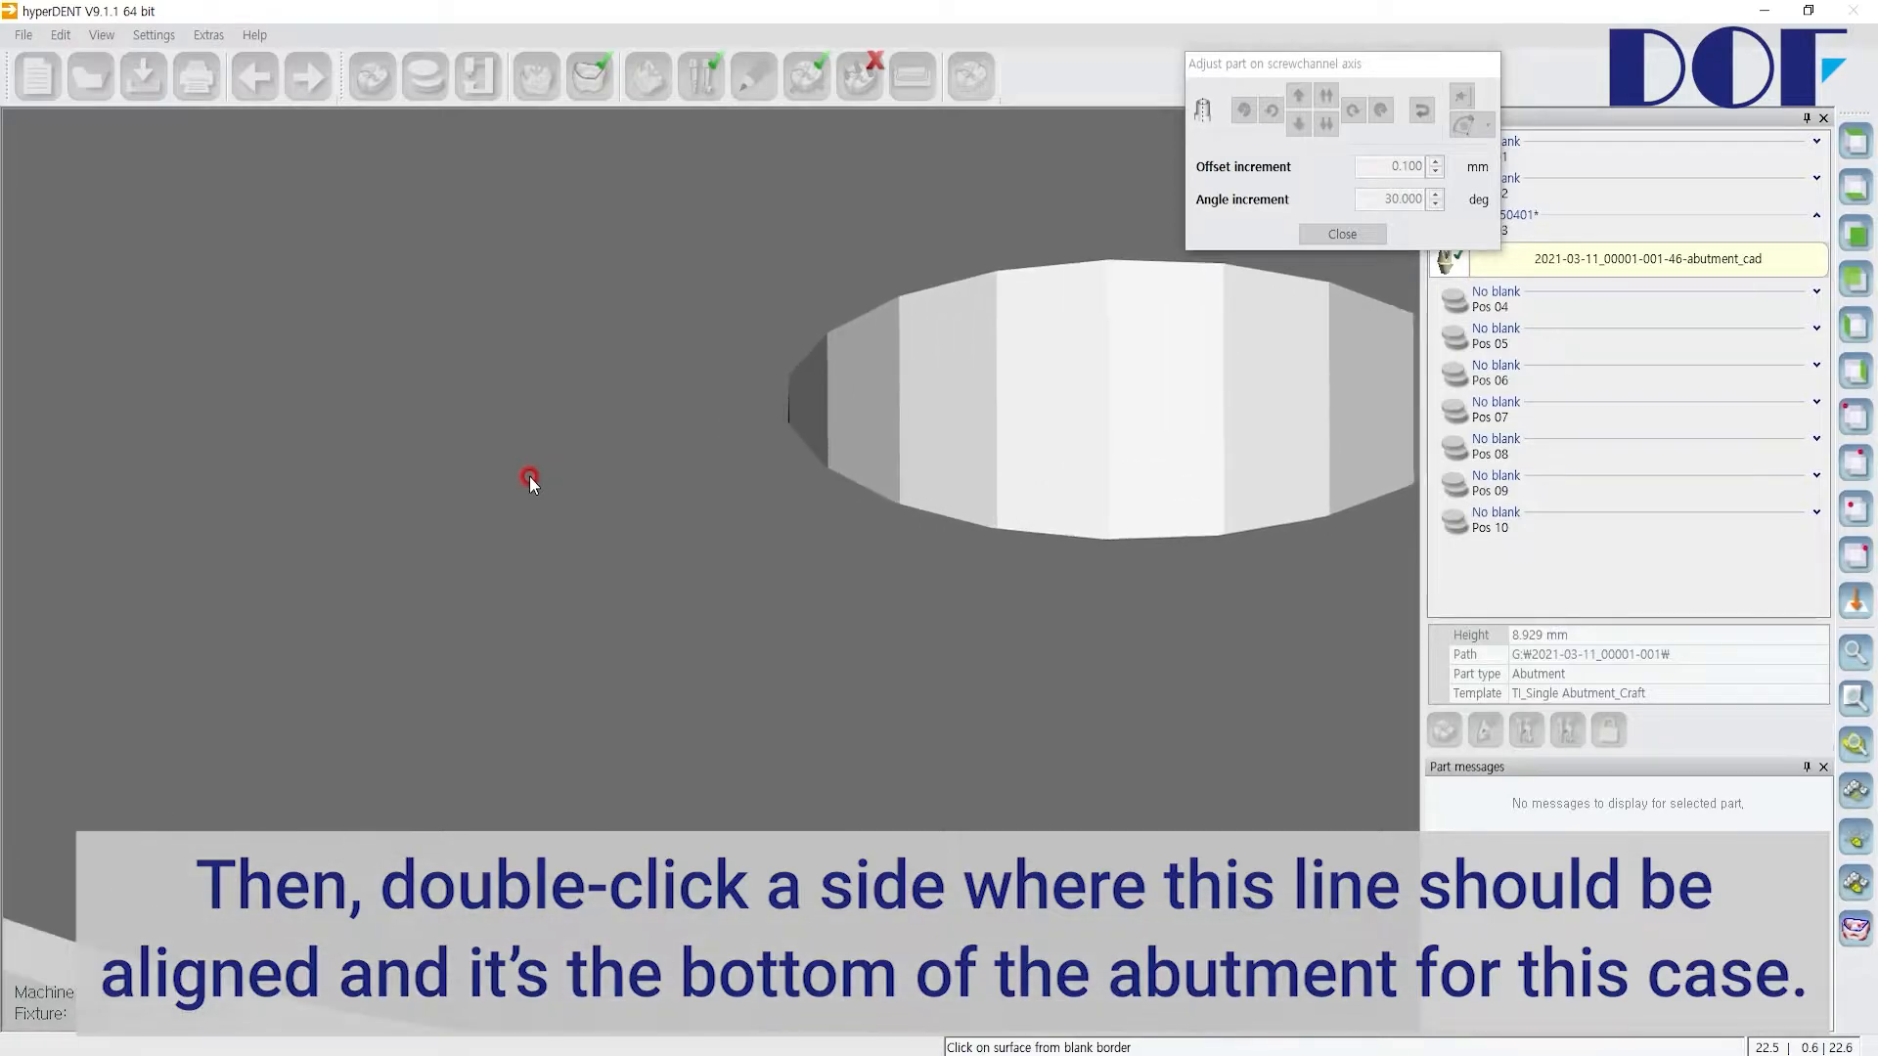
scroll(534, 473, down, 1)
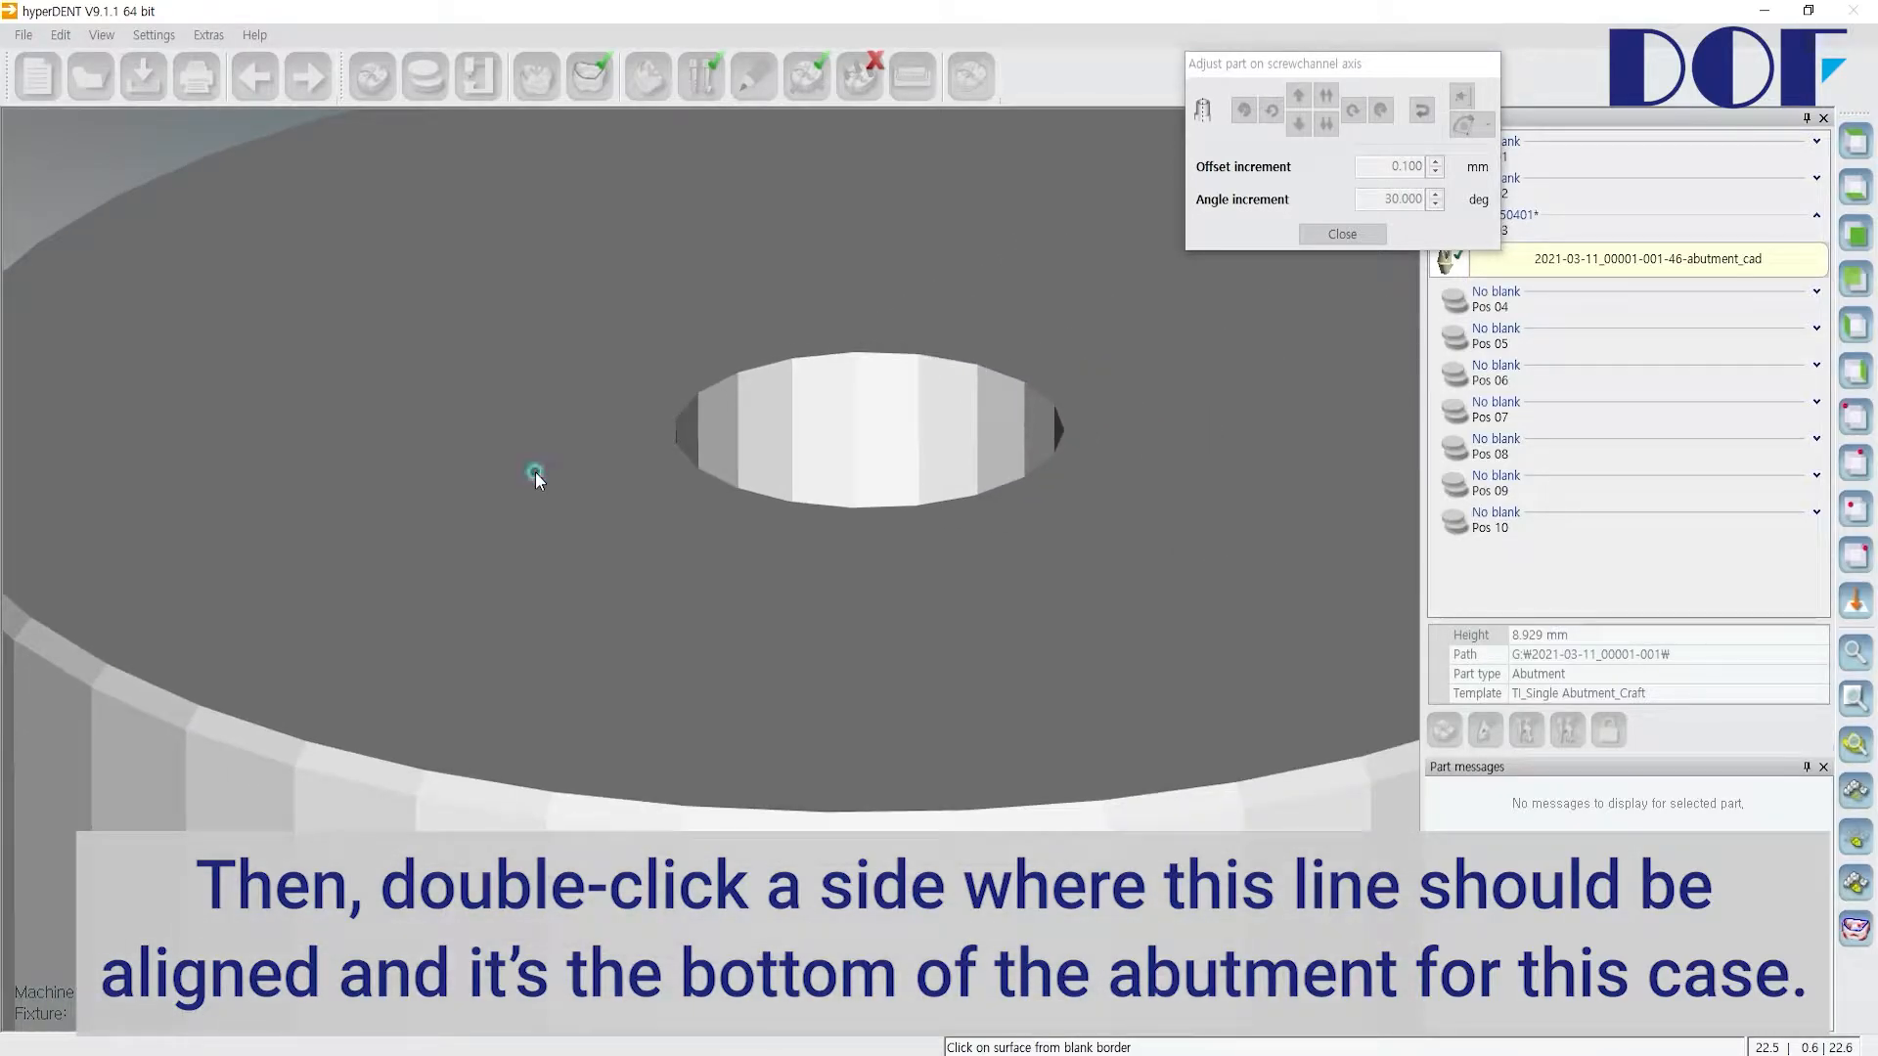
double_click(536, 472)
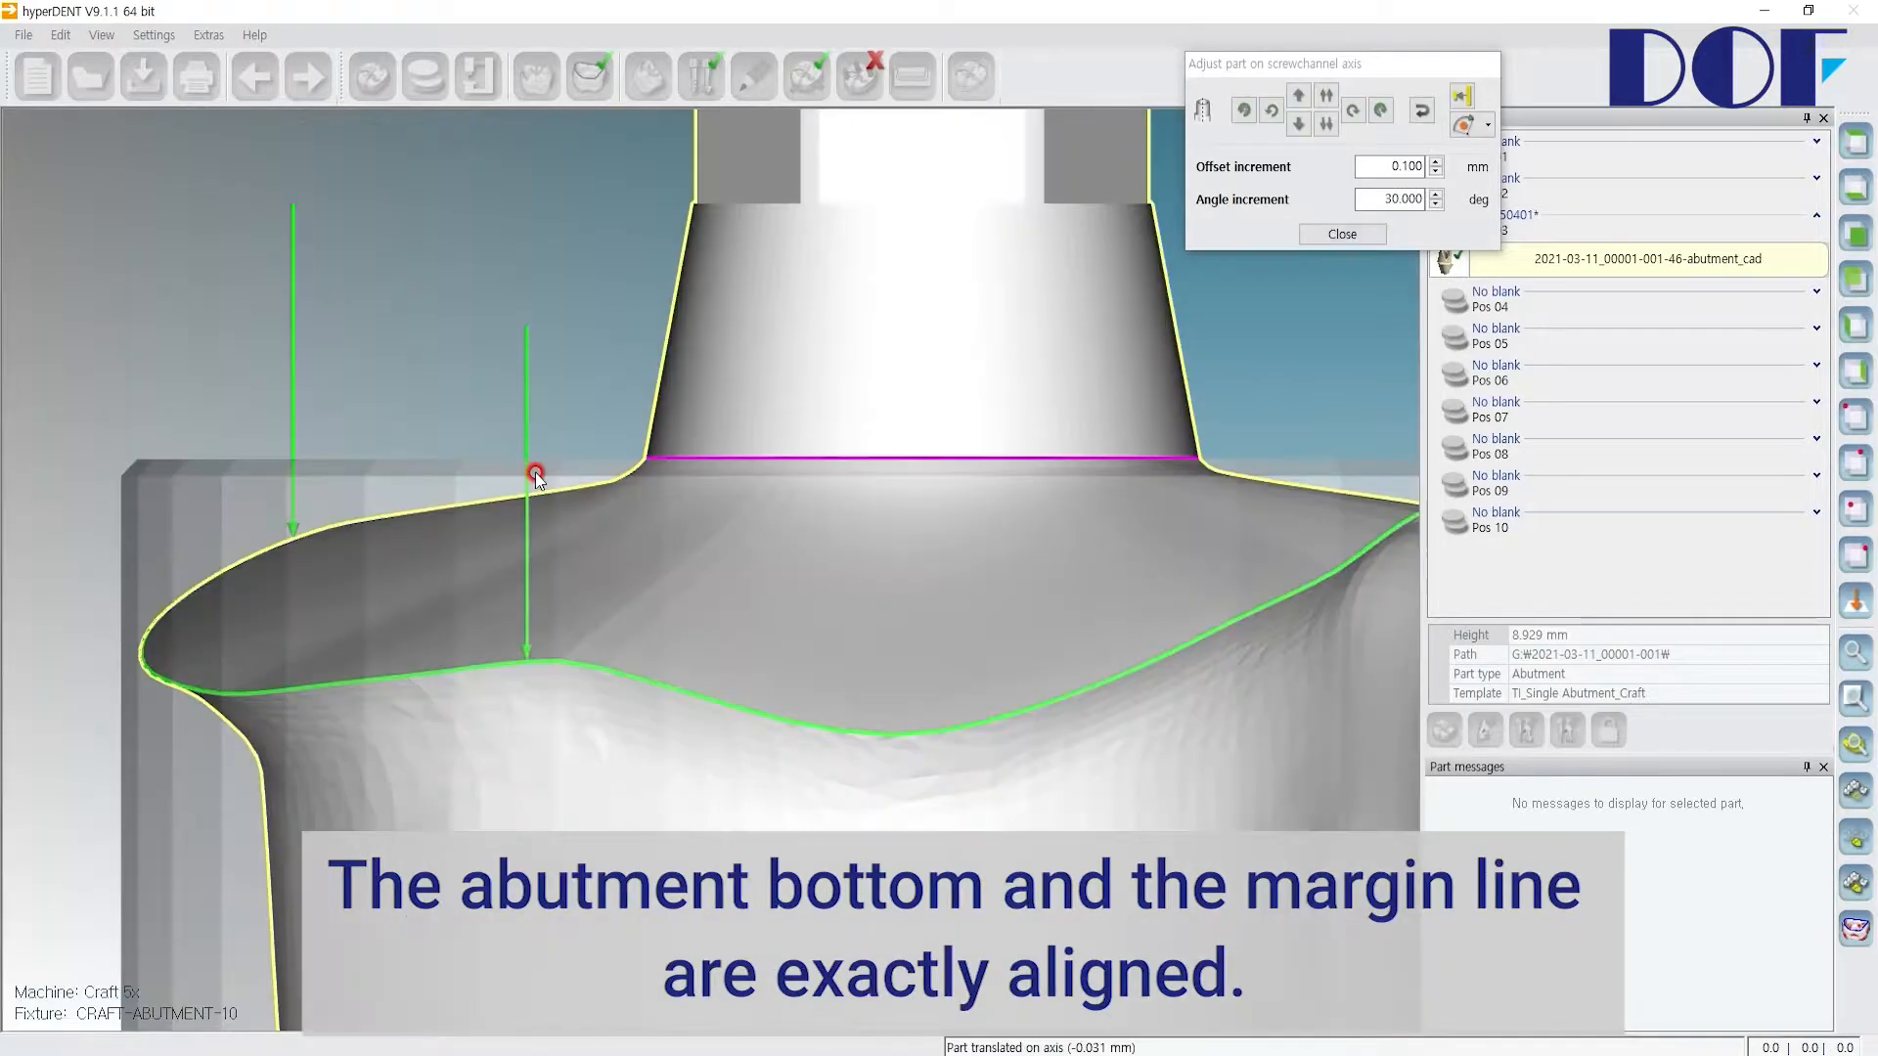
Step: Close the screw channel axis adjustment tool
scroll(643, 458, up, 5)
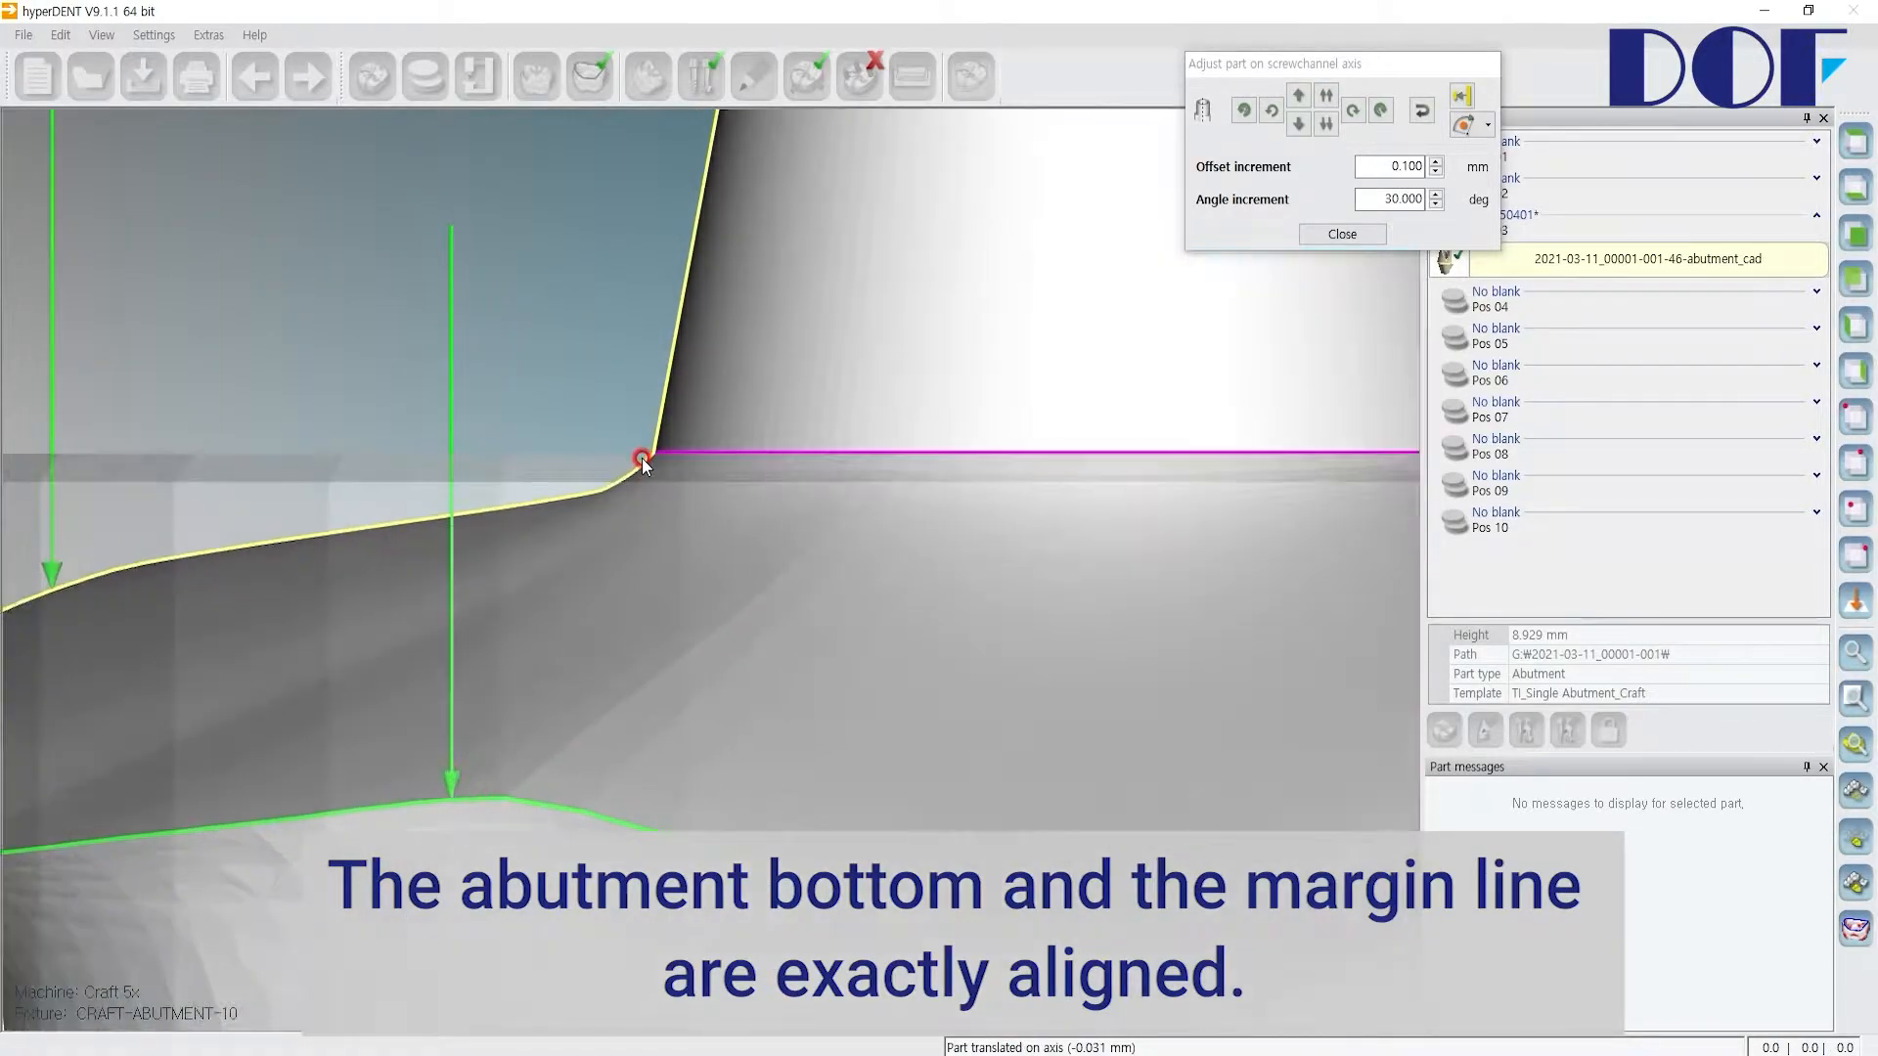
scroll(641, 458, up, 2)
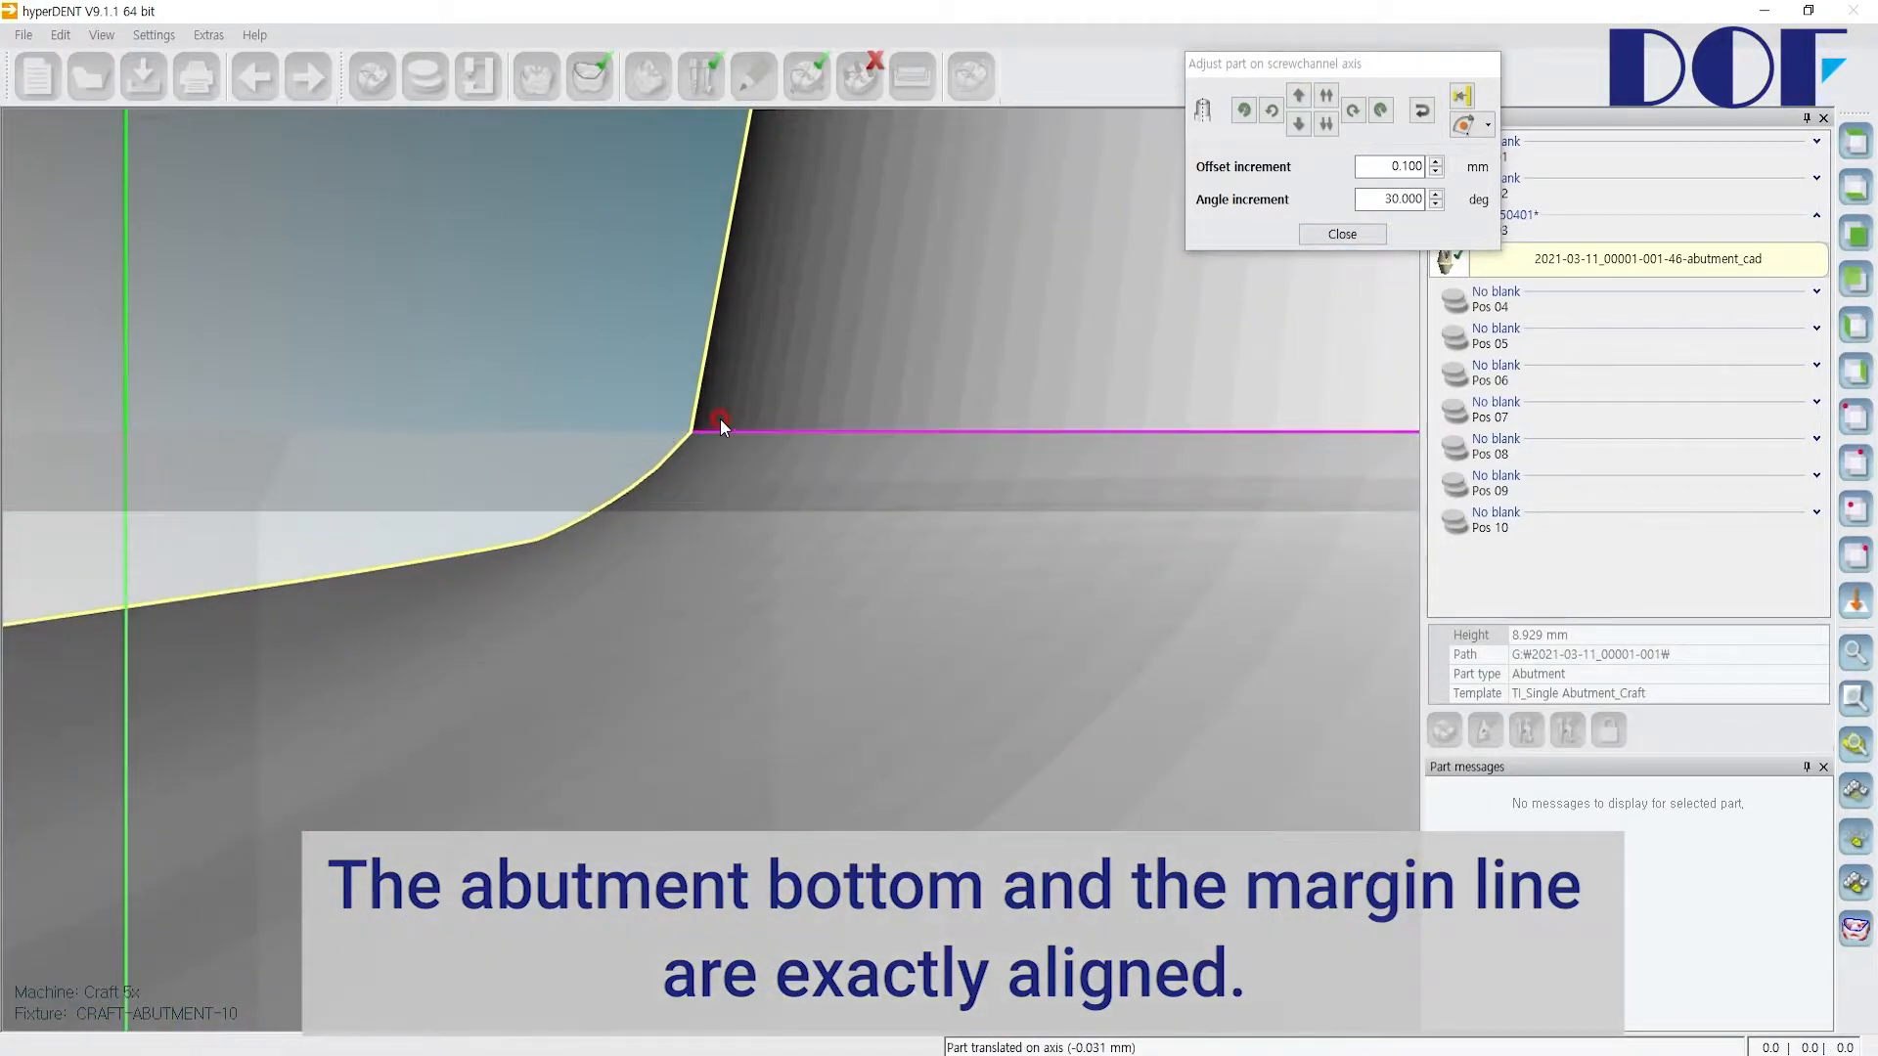
scroll(743, 448, down, 4)
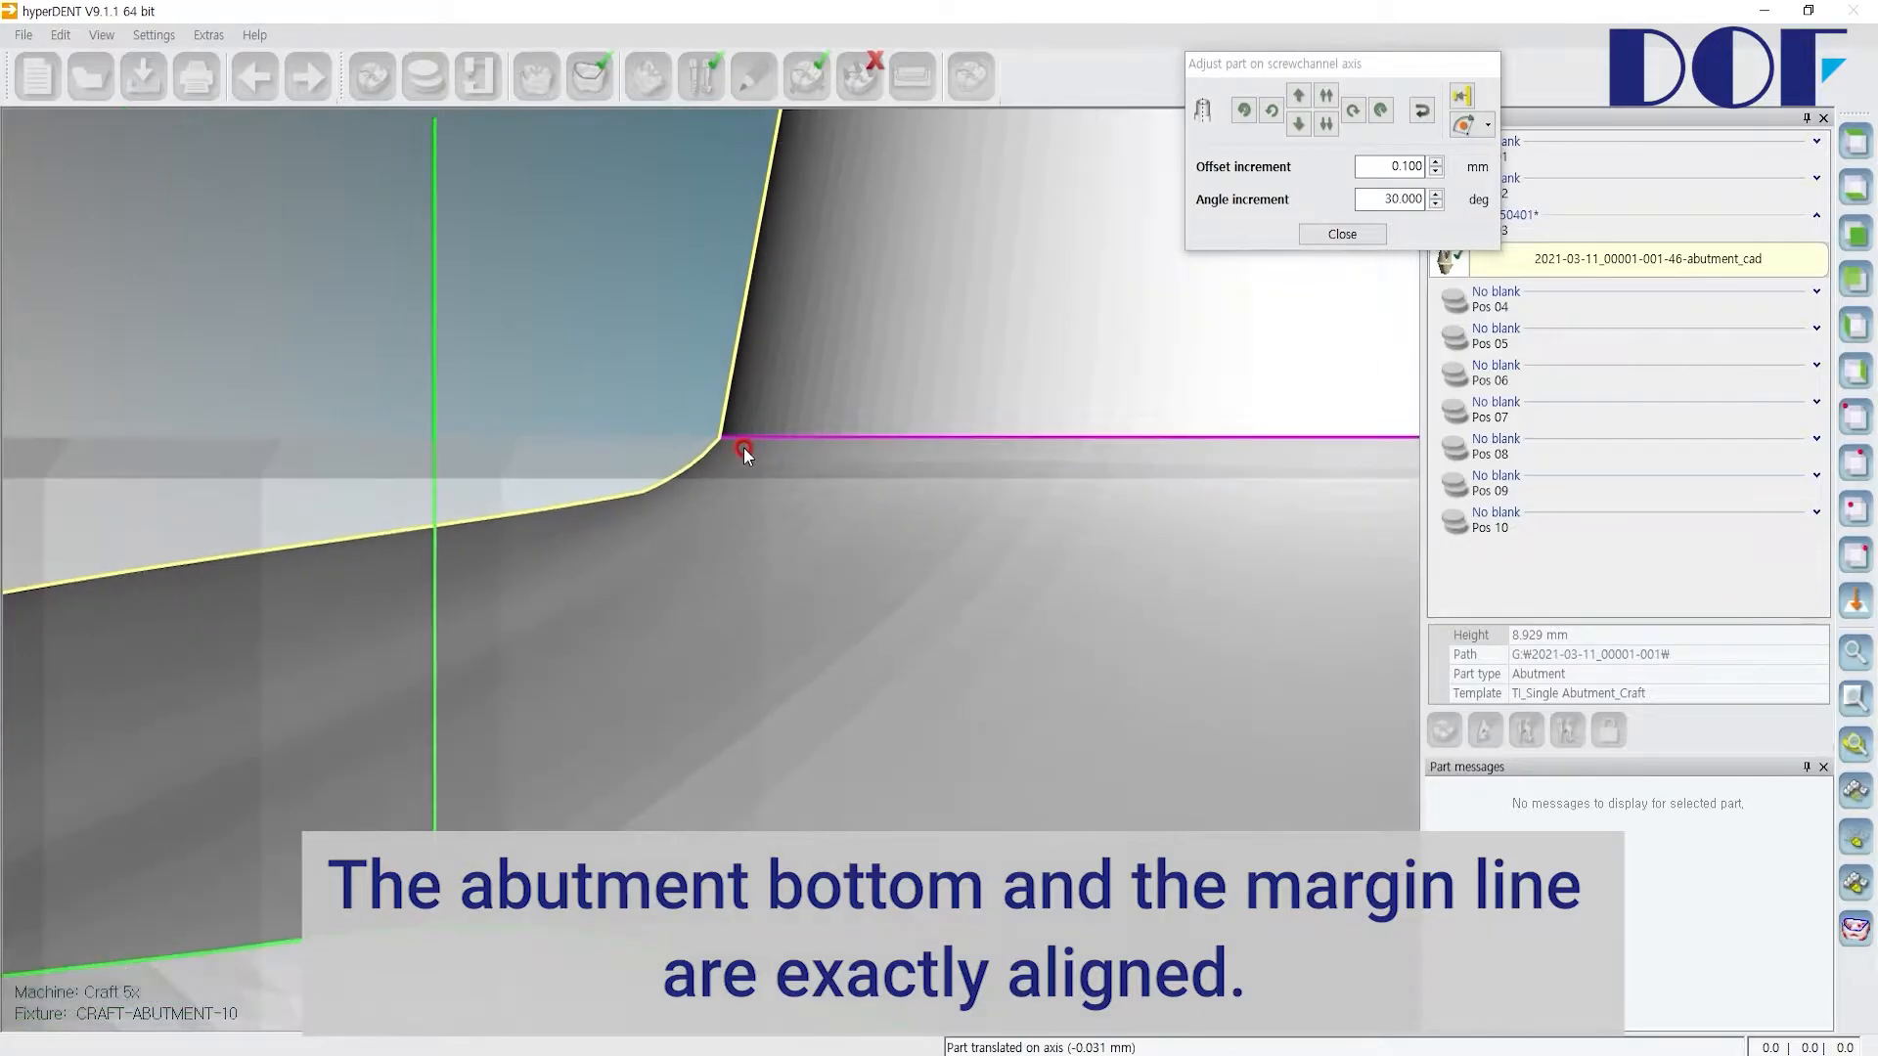
scroll(743, 448, down, 4)
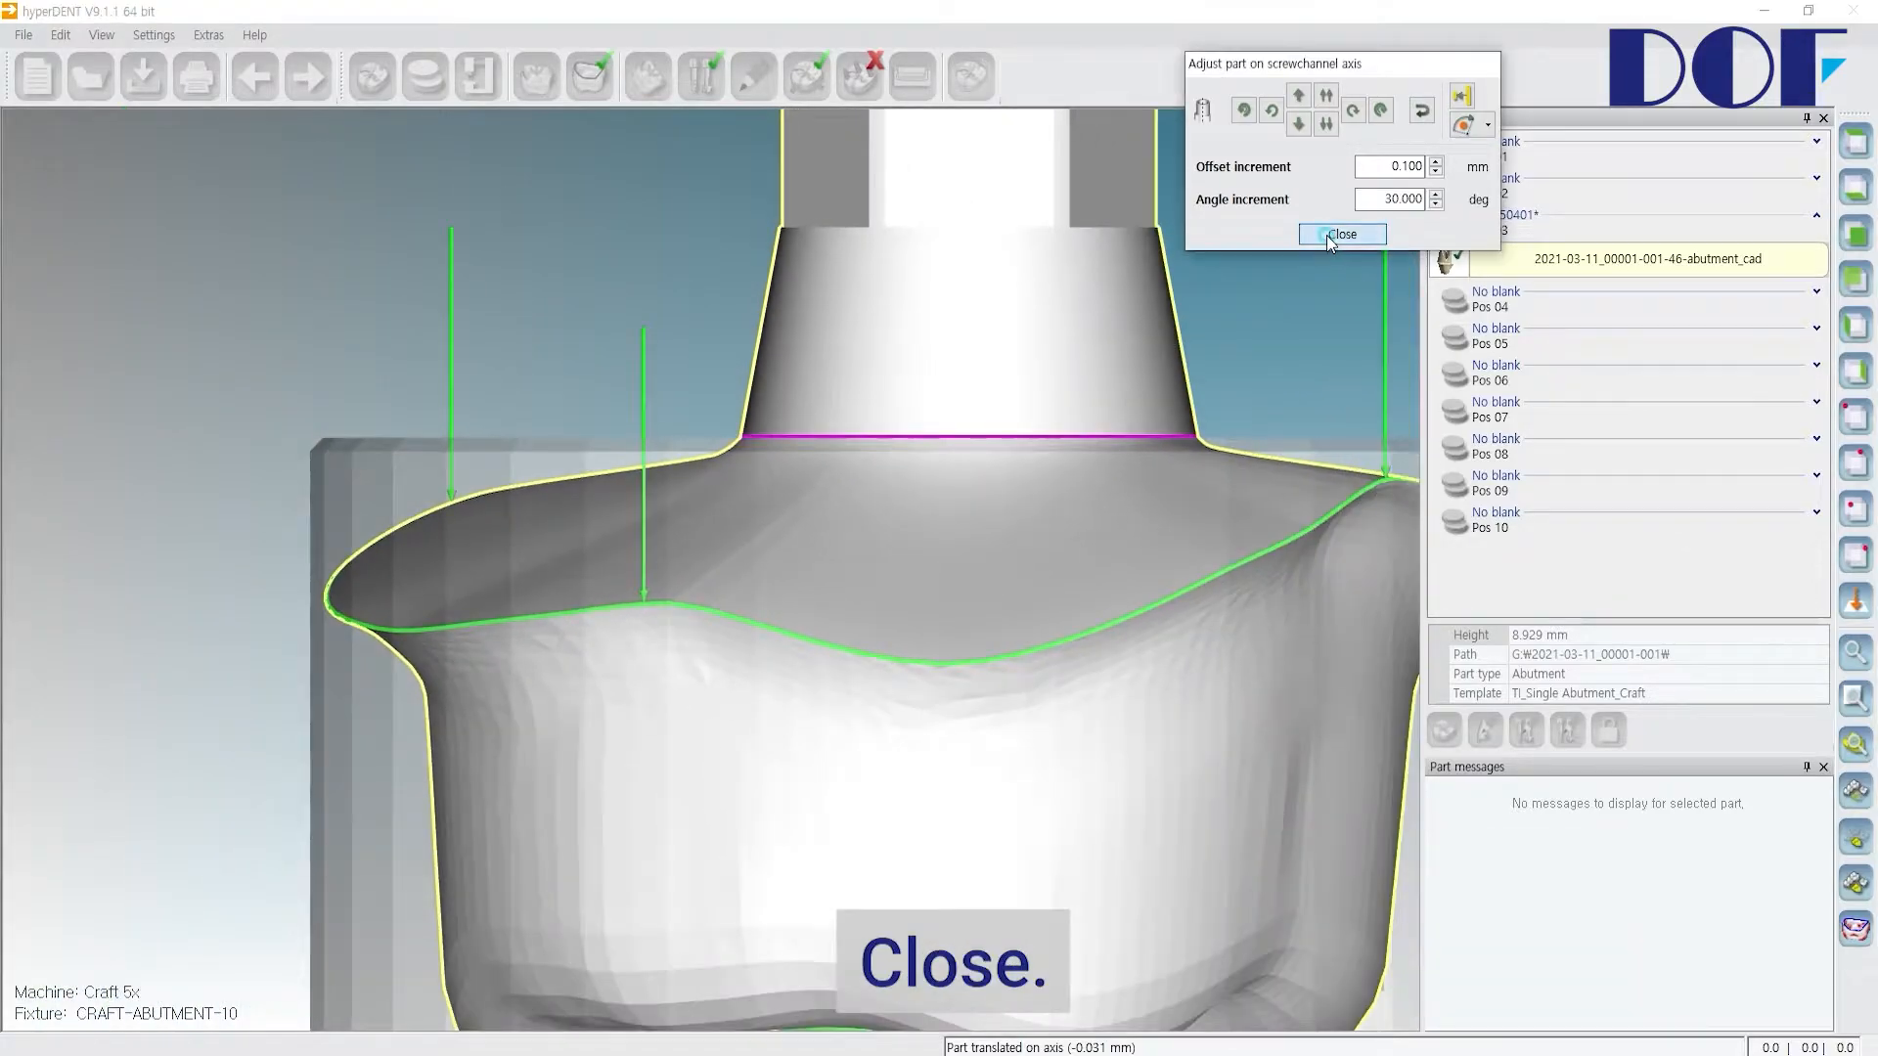
click(1328, 234)
scroll(990, 395, down, 5)
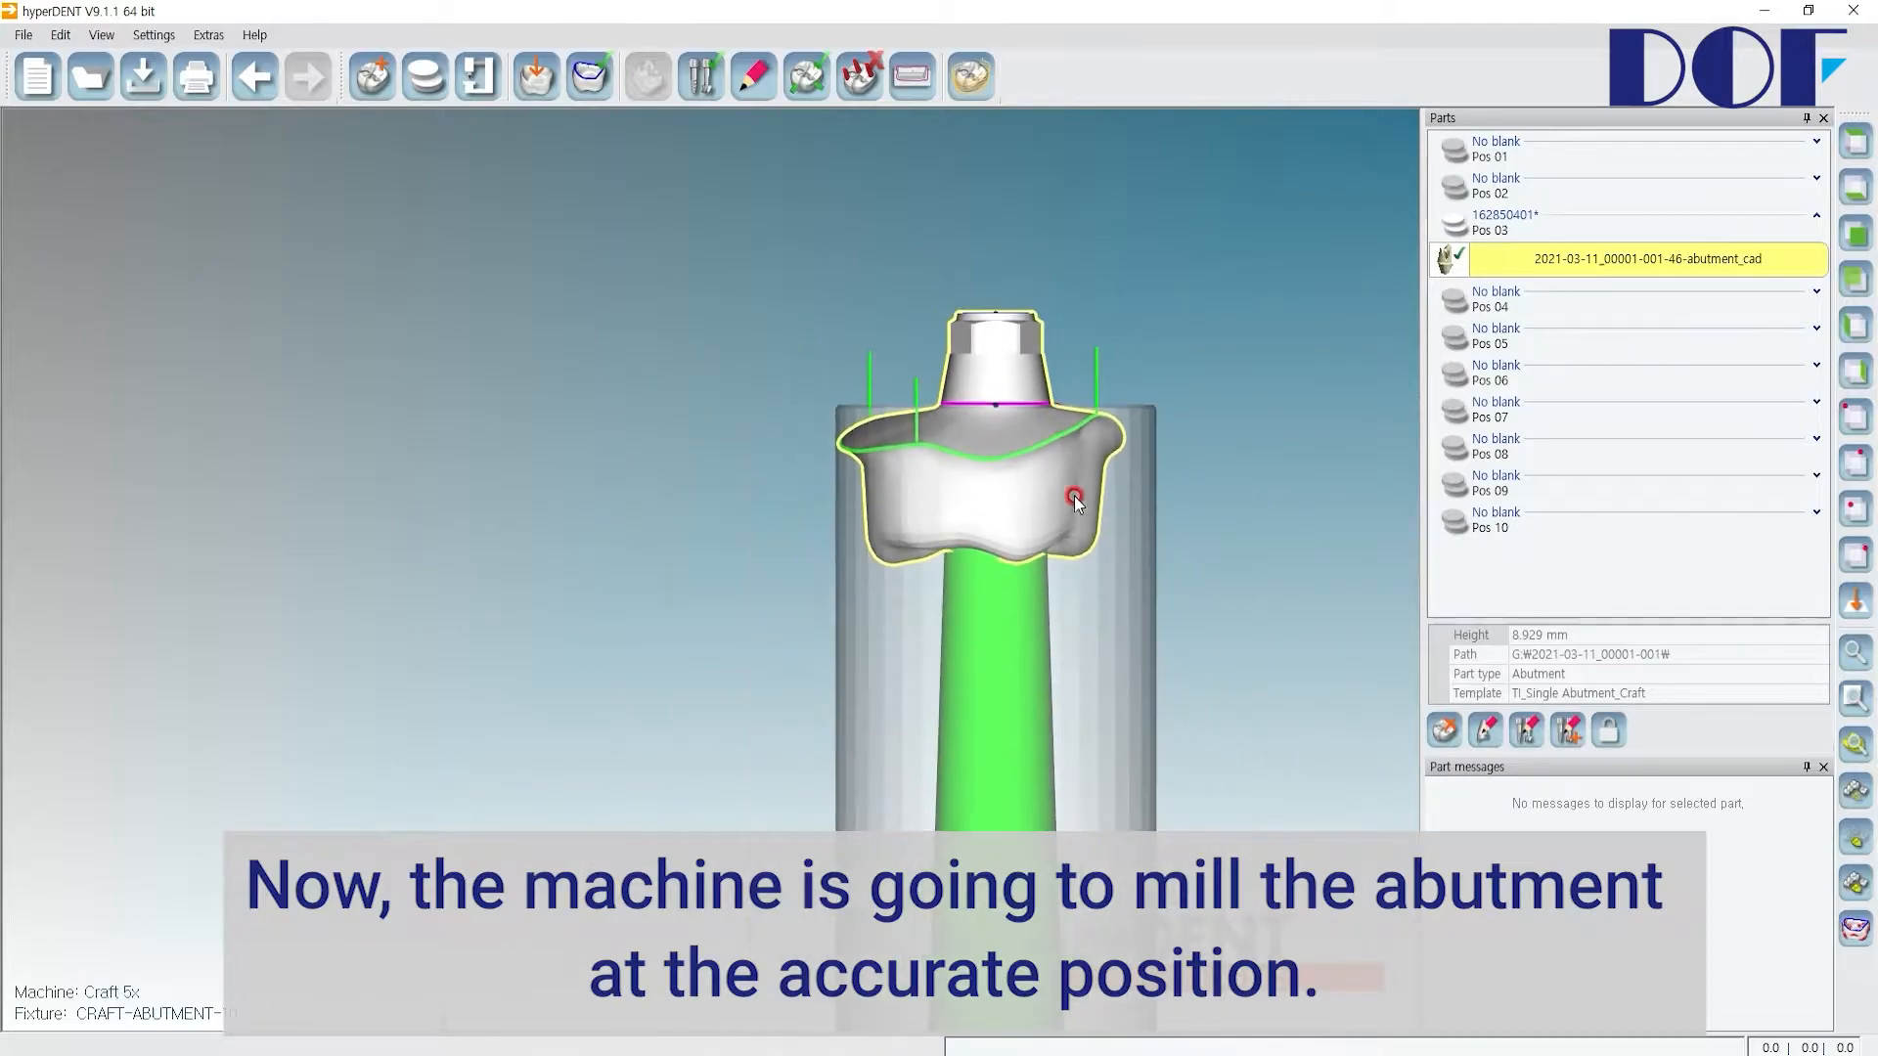
middle_drag(1090, 548, 1029, 520)
scroll(1029, 520, down, 3)
middle_drag(1071, 591, 895, 519)
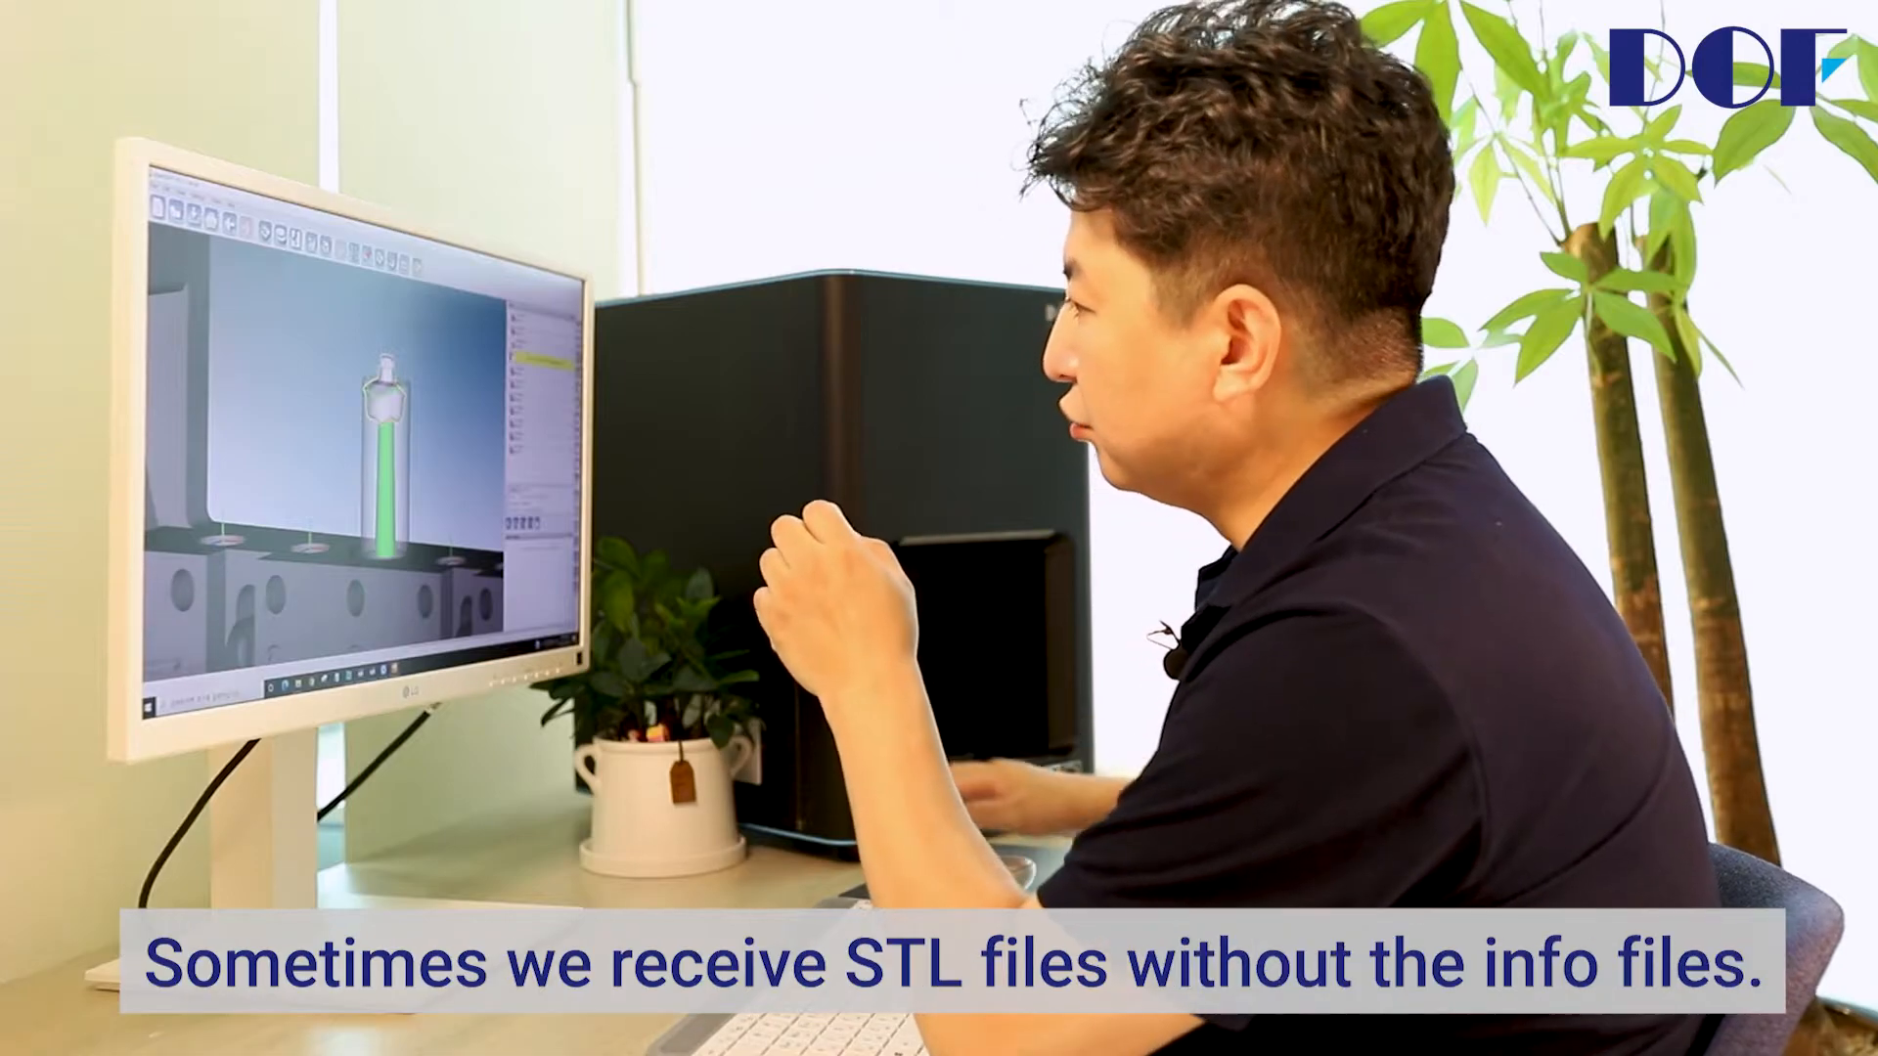
Step: Open the 2021-03-11_00001-001 case folder in File Explorer to view its STL and info files
mouse_move(297, 684)
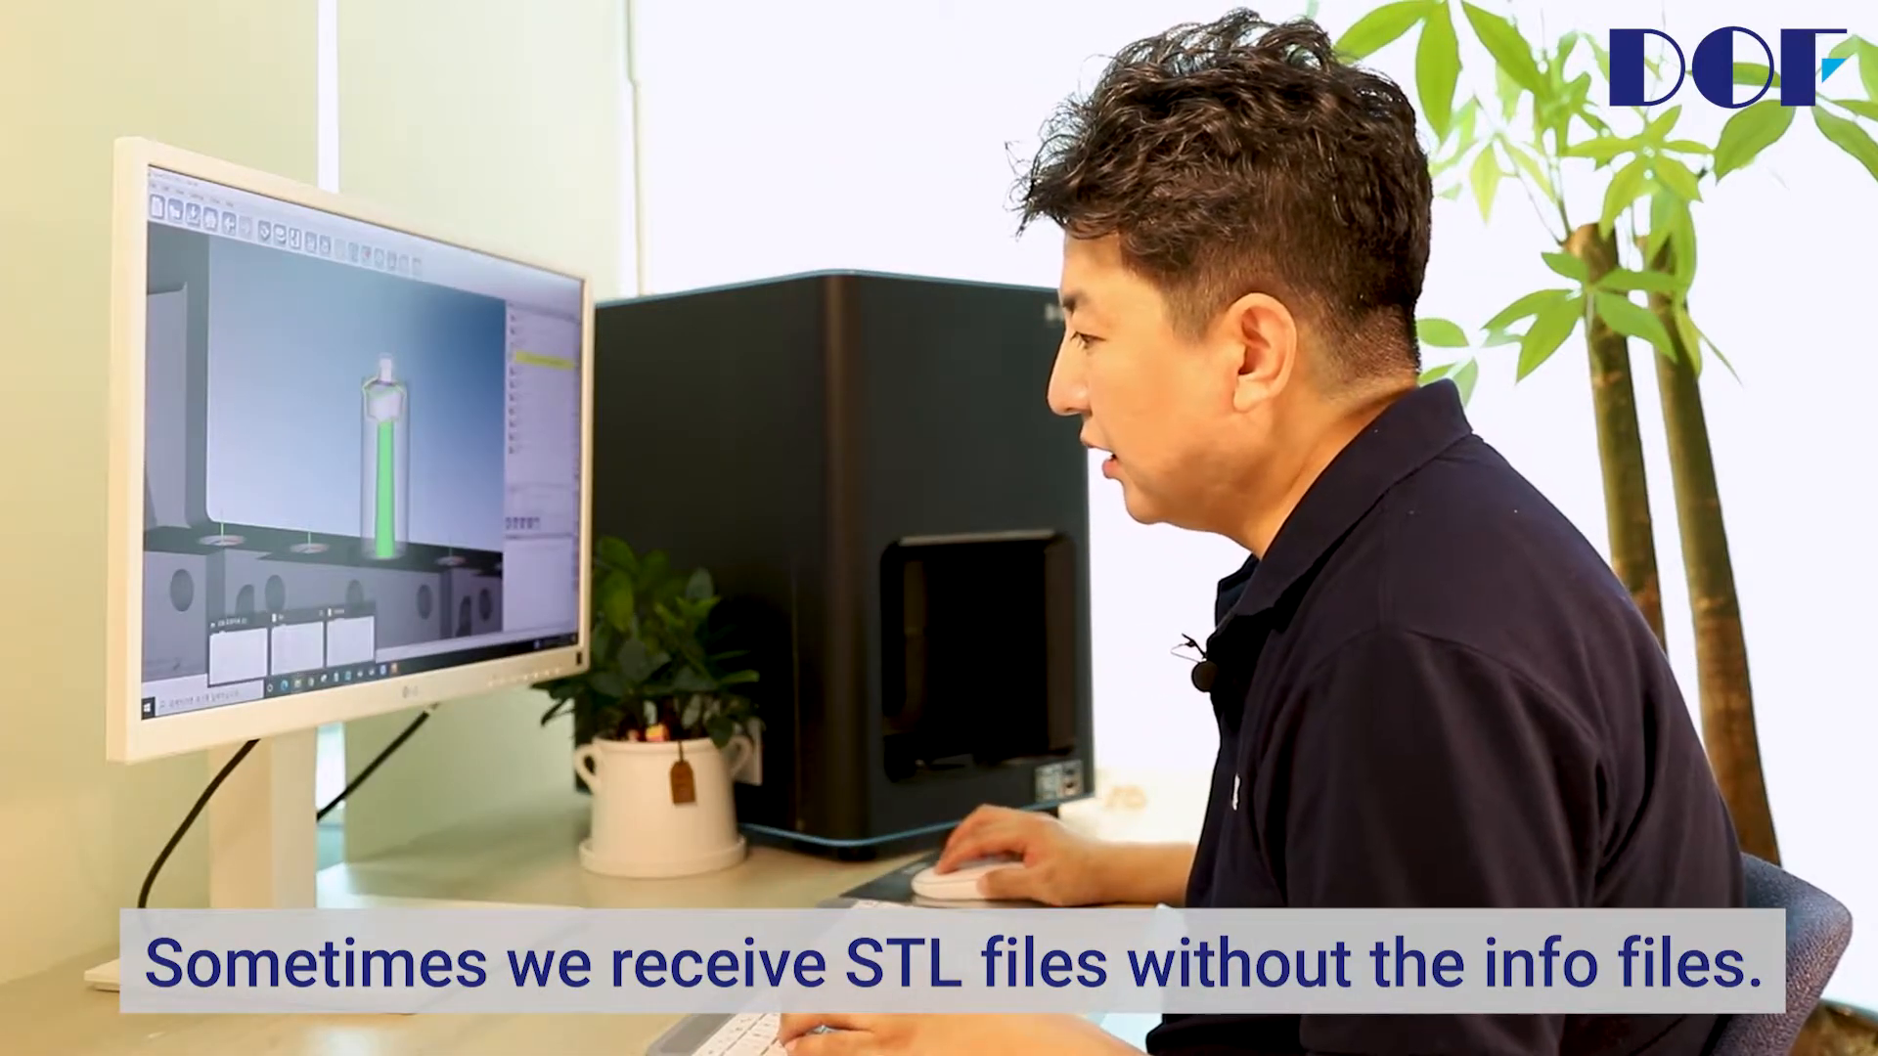
click(238, 657)
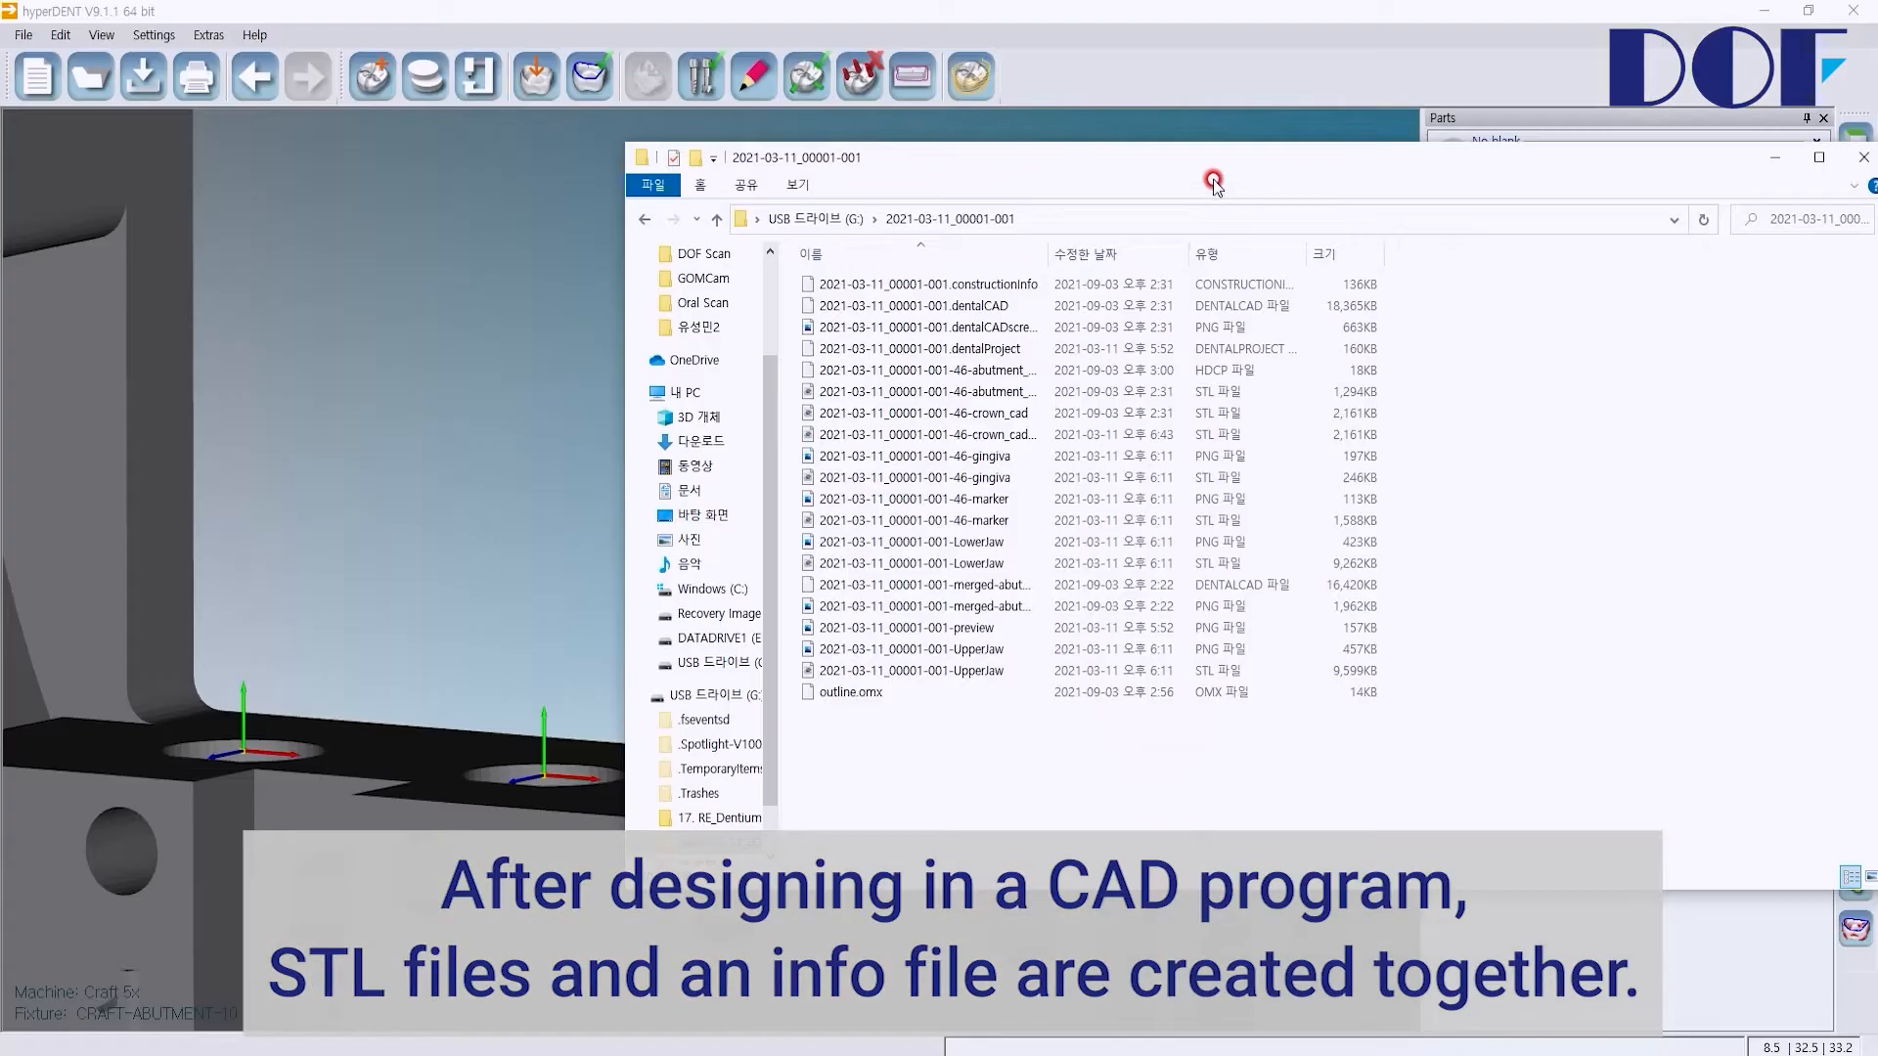
drag(1212, 183, 982, 210)
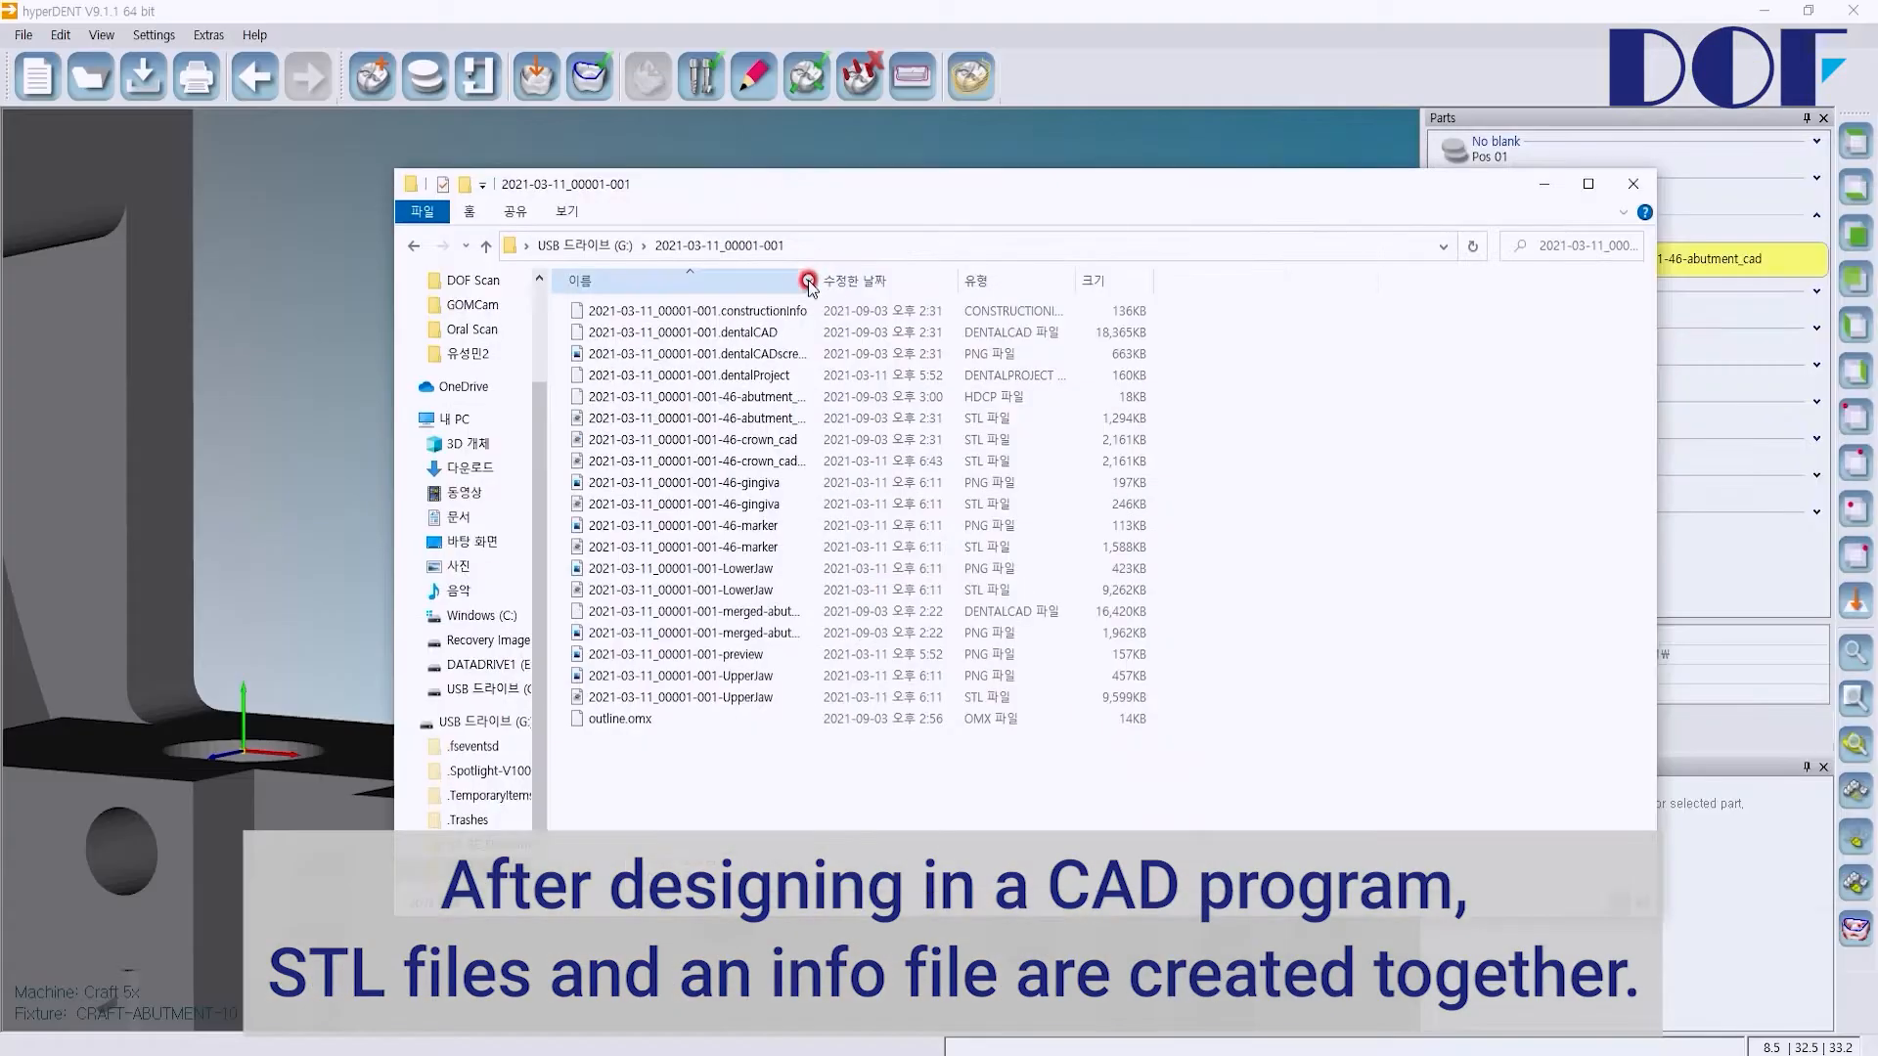
Step: Widen the file name column and look through the STL and info files in the case folder
drag(819, 282, 1062, 283)
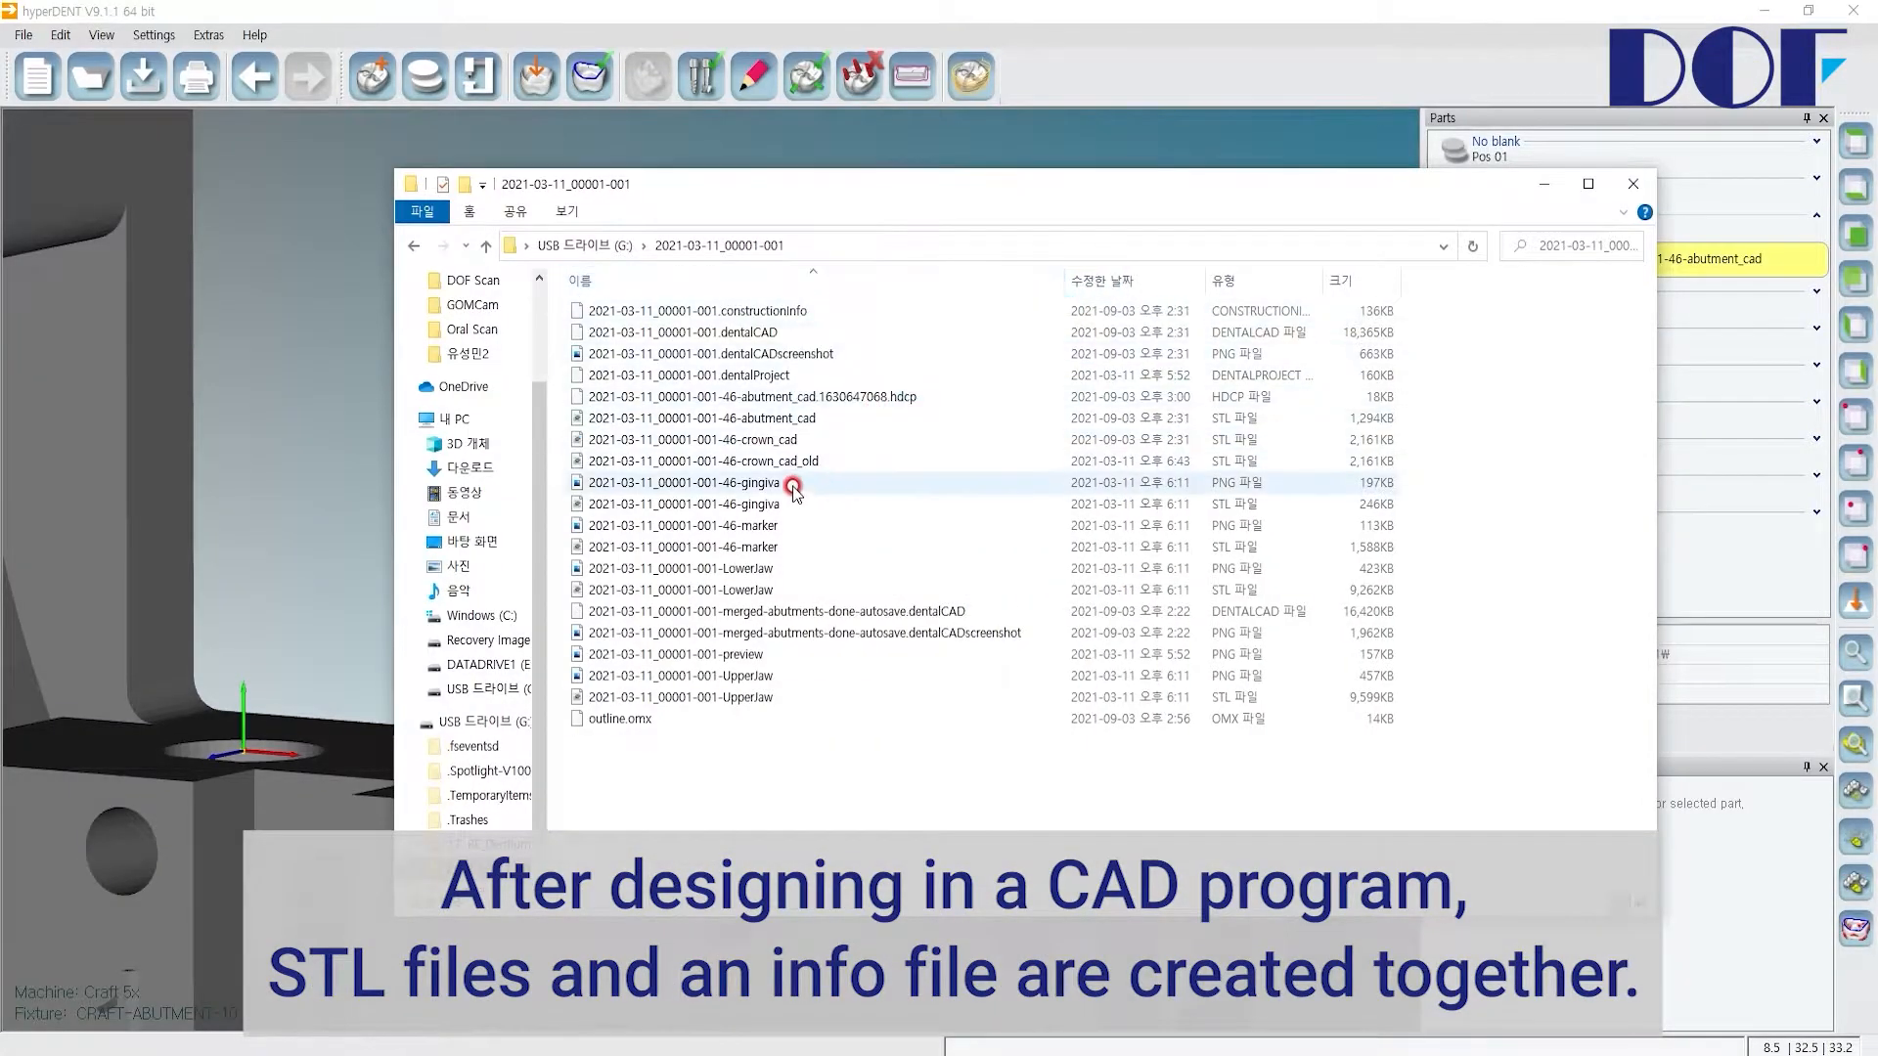
click(764, 464)
click(765, 440)
ctrl+click(772, 419)
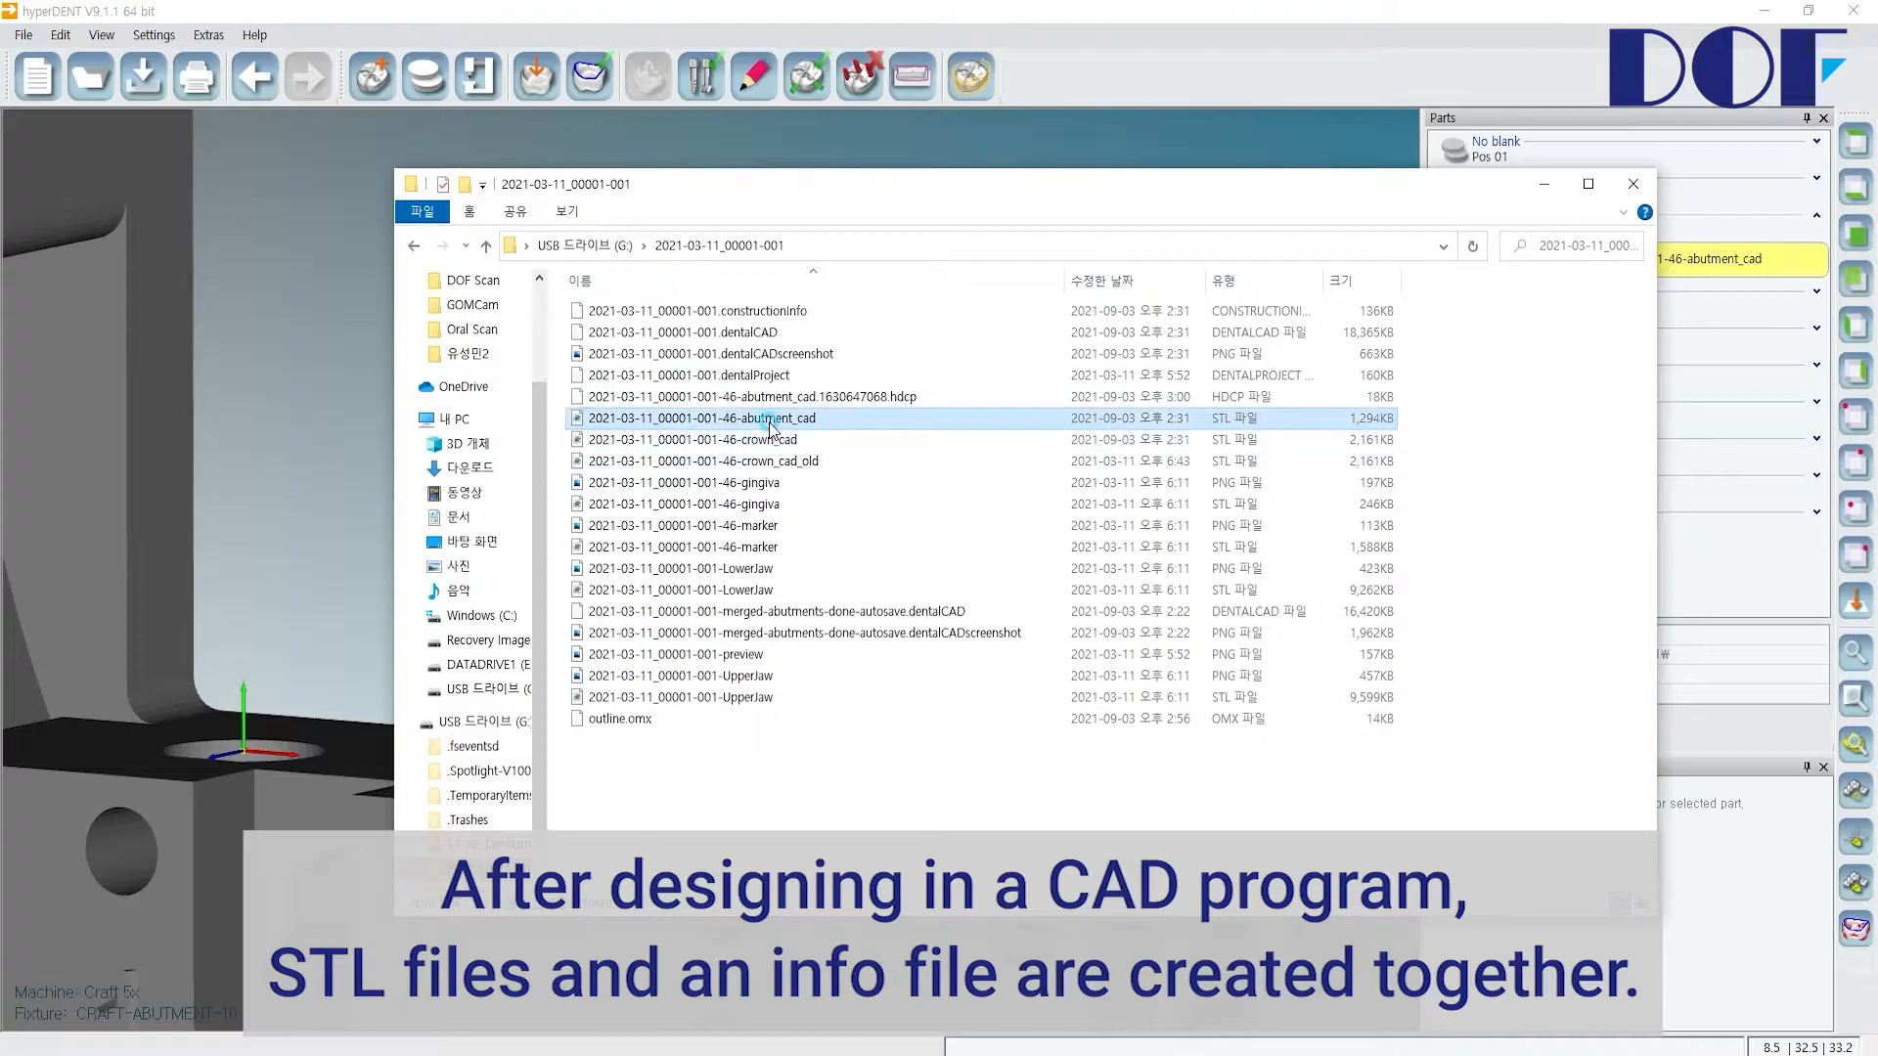
click(771, 422)
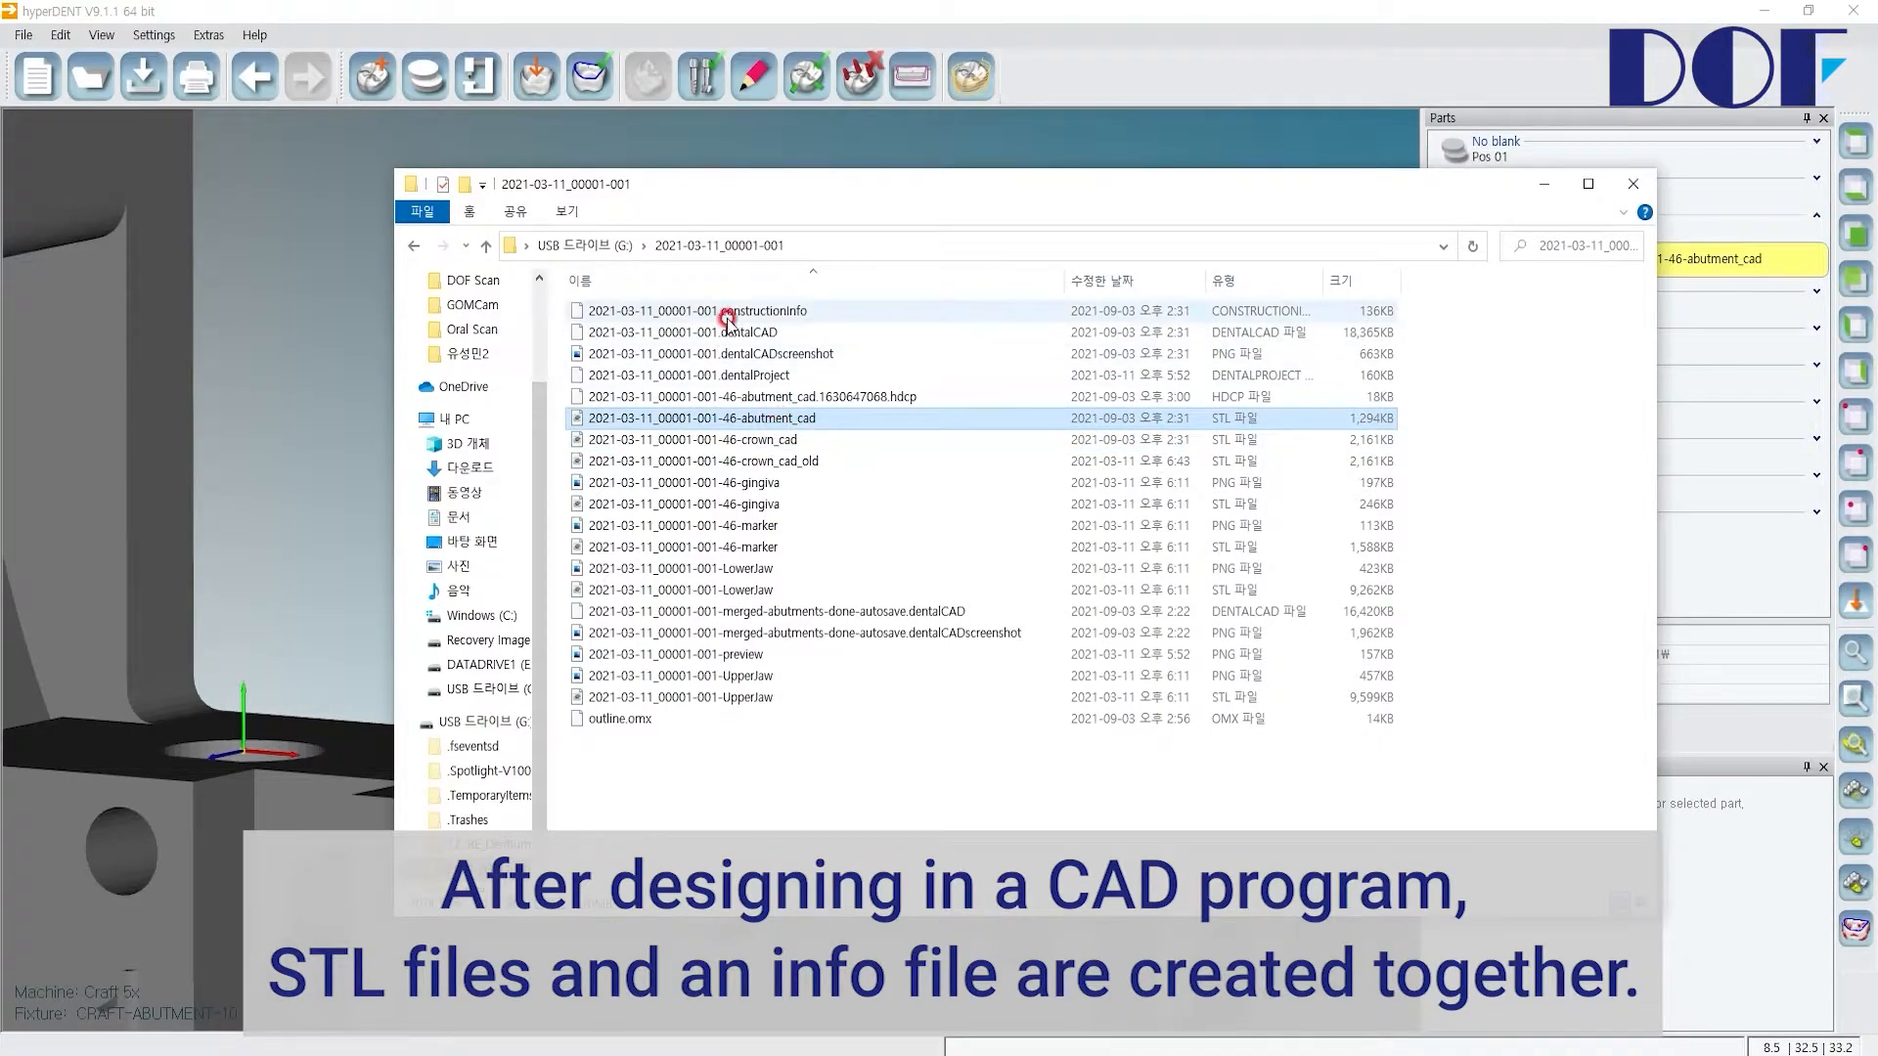
click(764, 312)
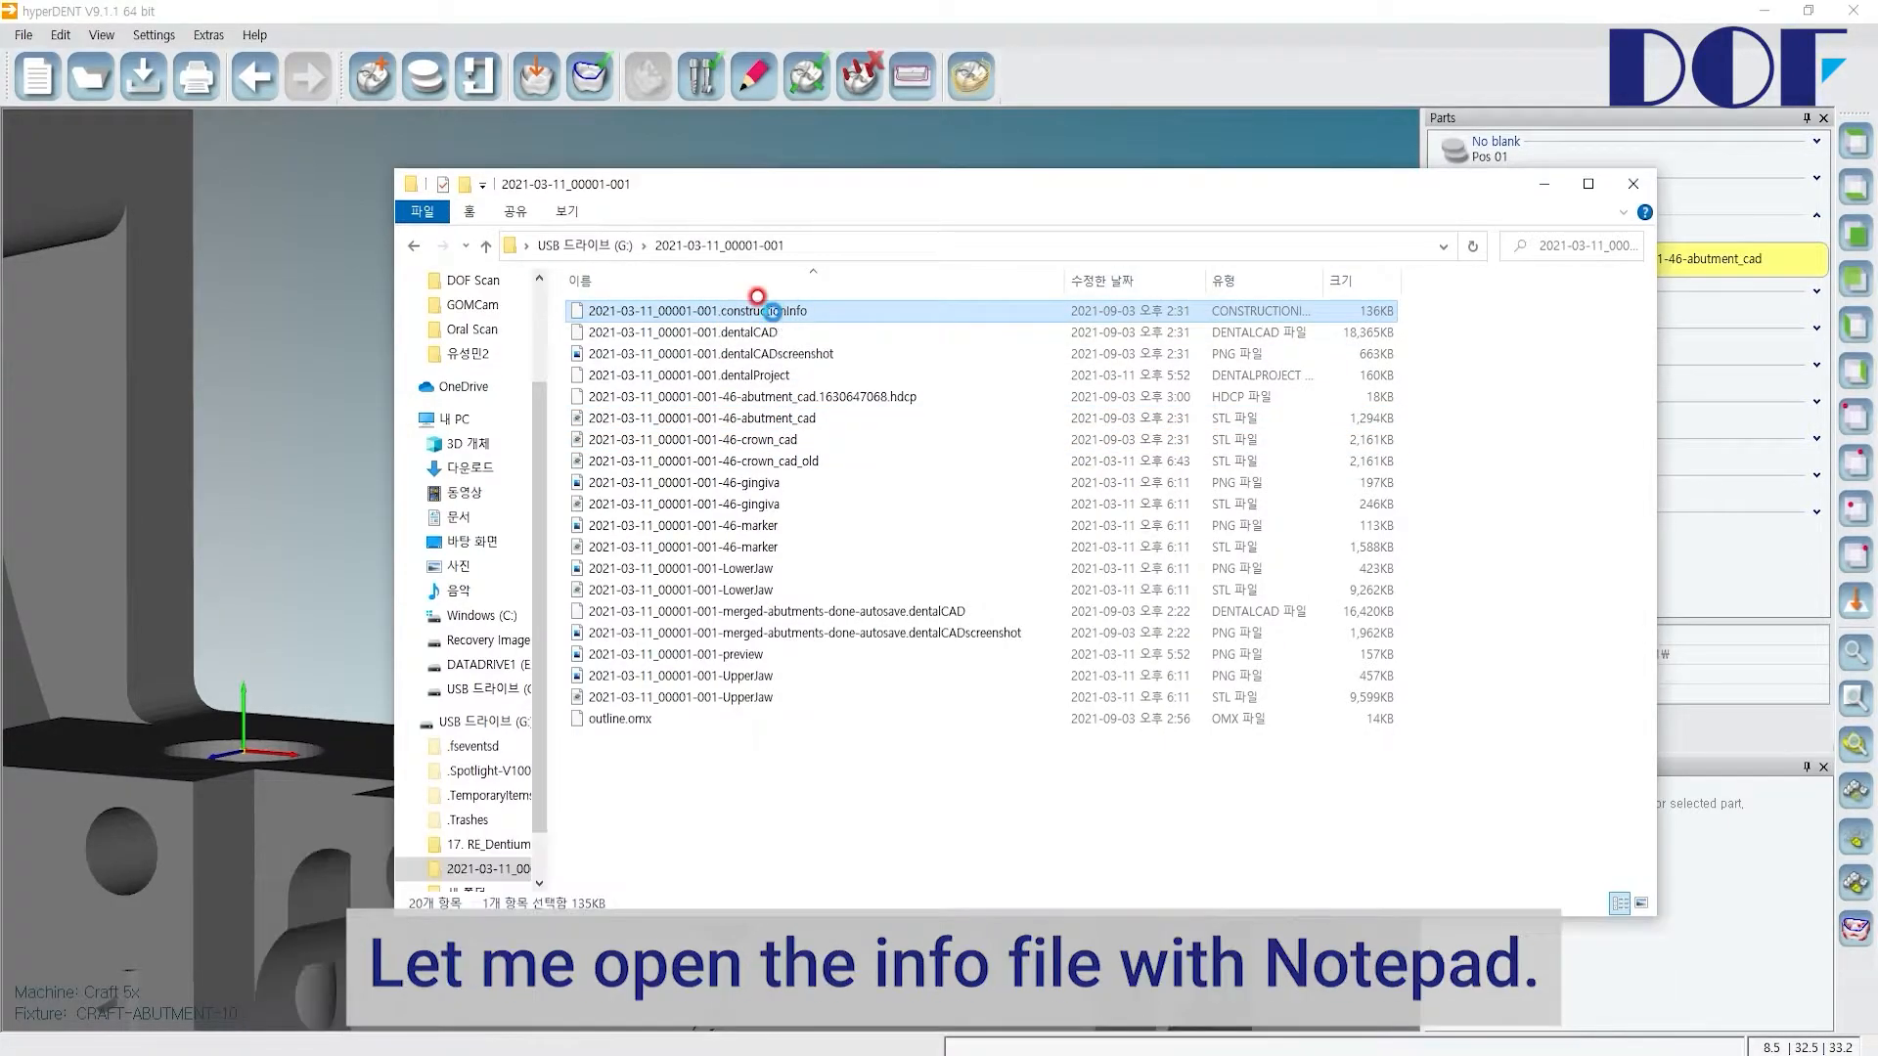
Step: Open the constructionInfo file with Notepad, without making it the default app
right_click(772, 313)
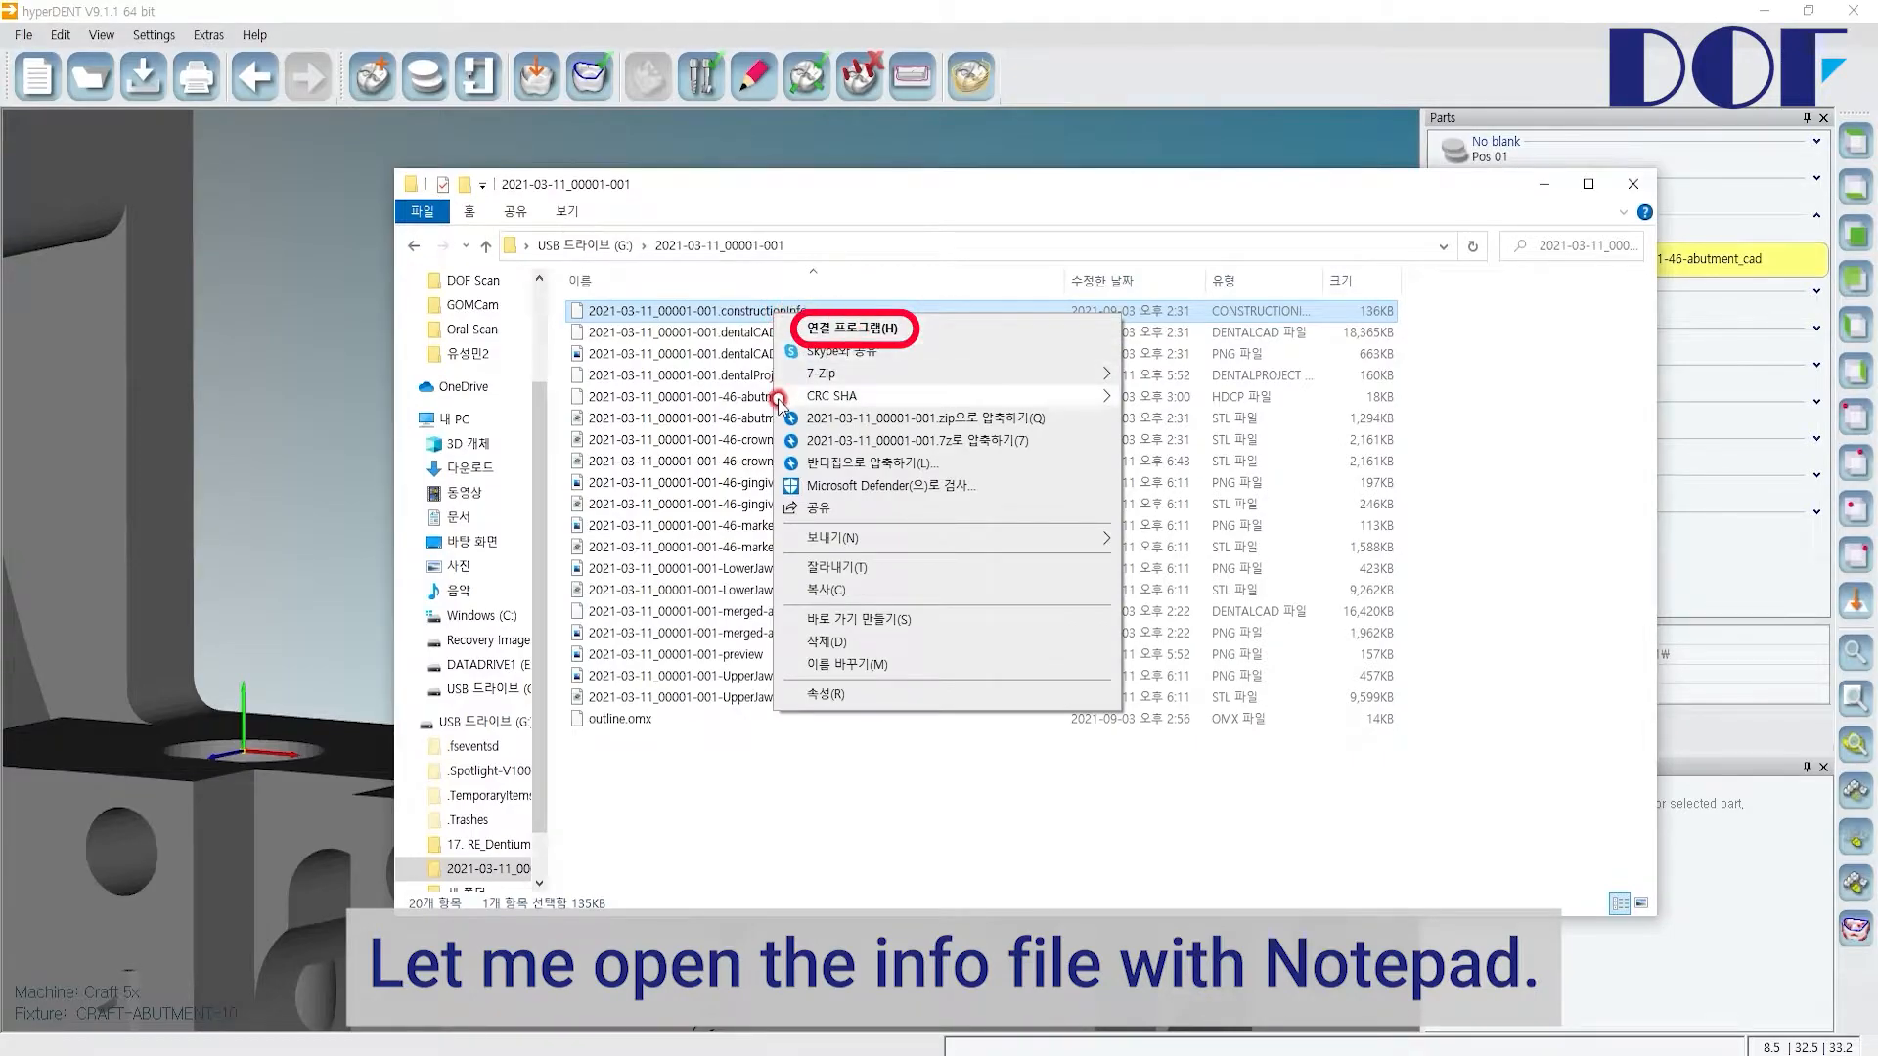
click(839, 326)
click(839, 424)
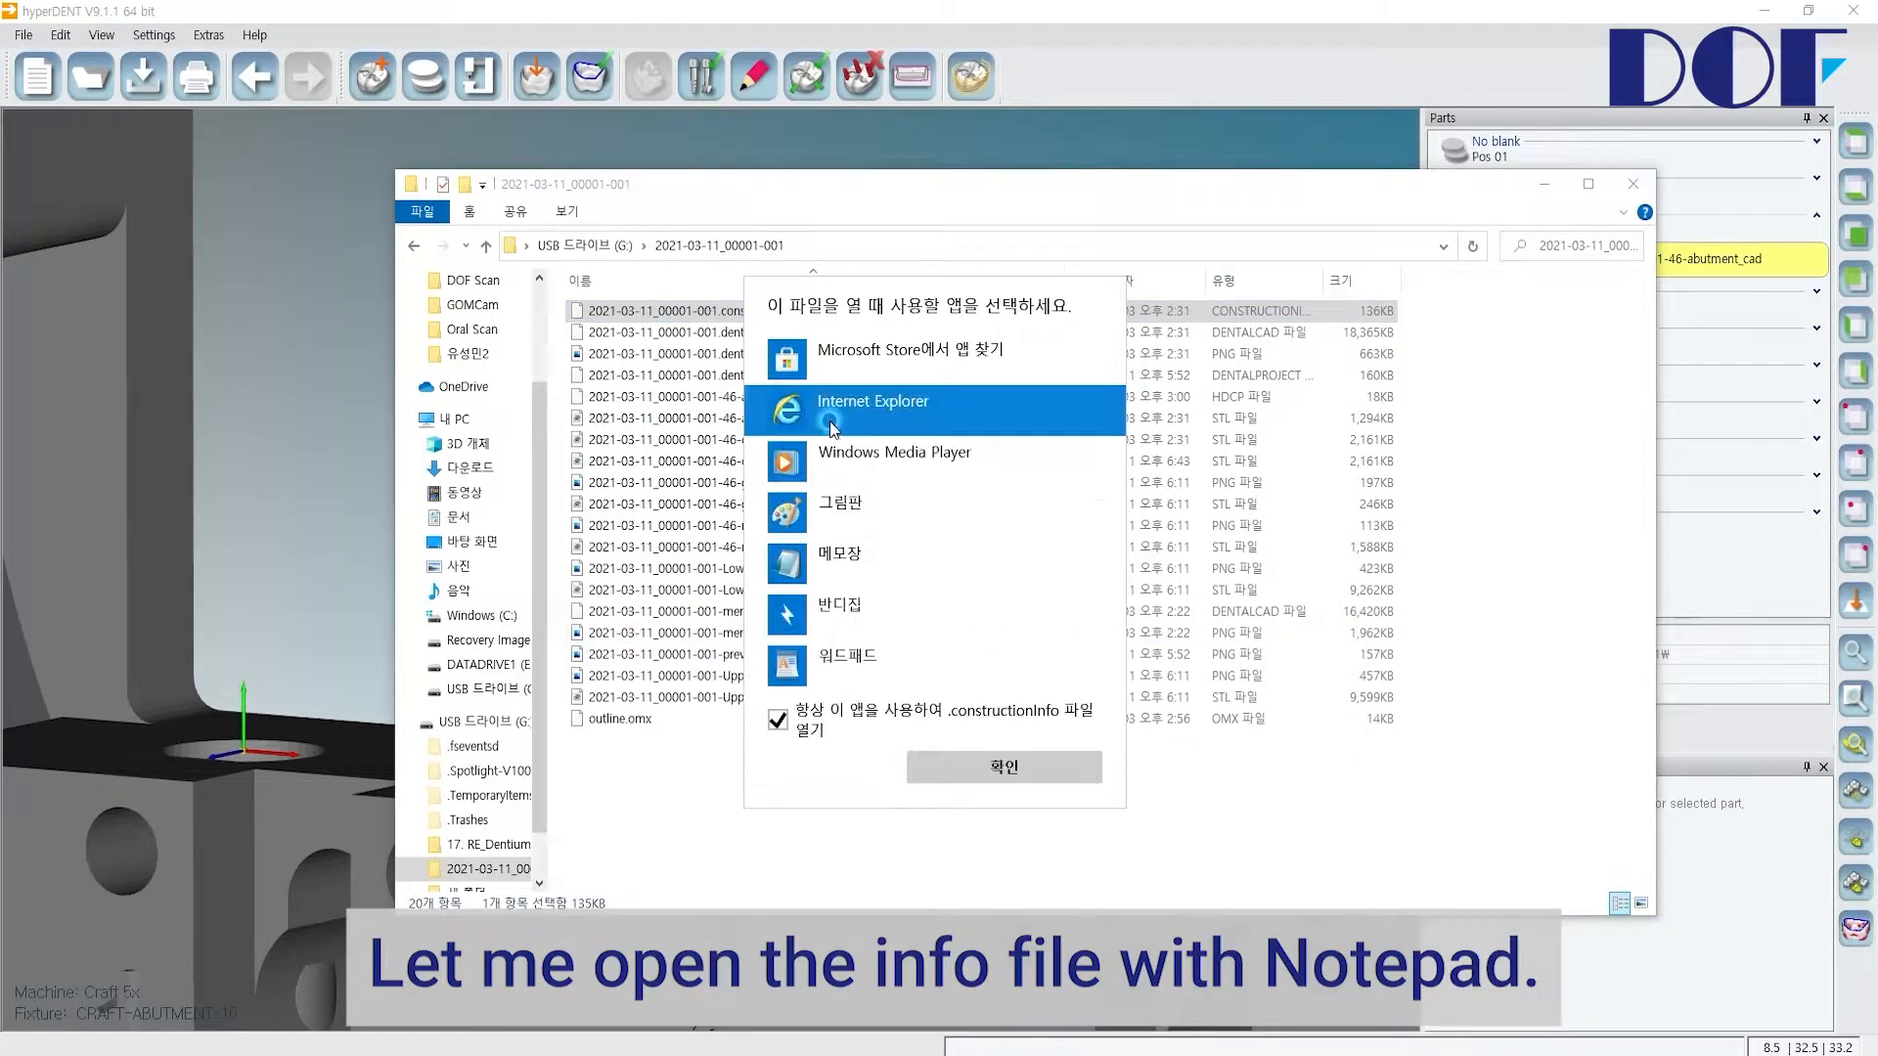
click(778, 719)
click(802, 567)
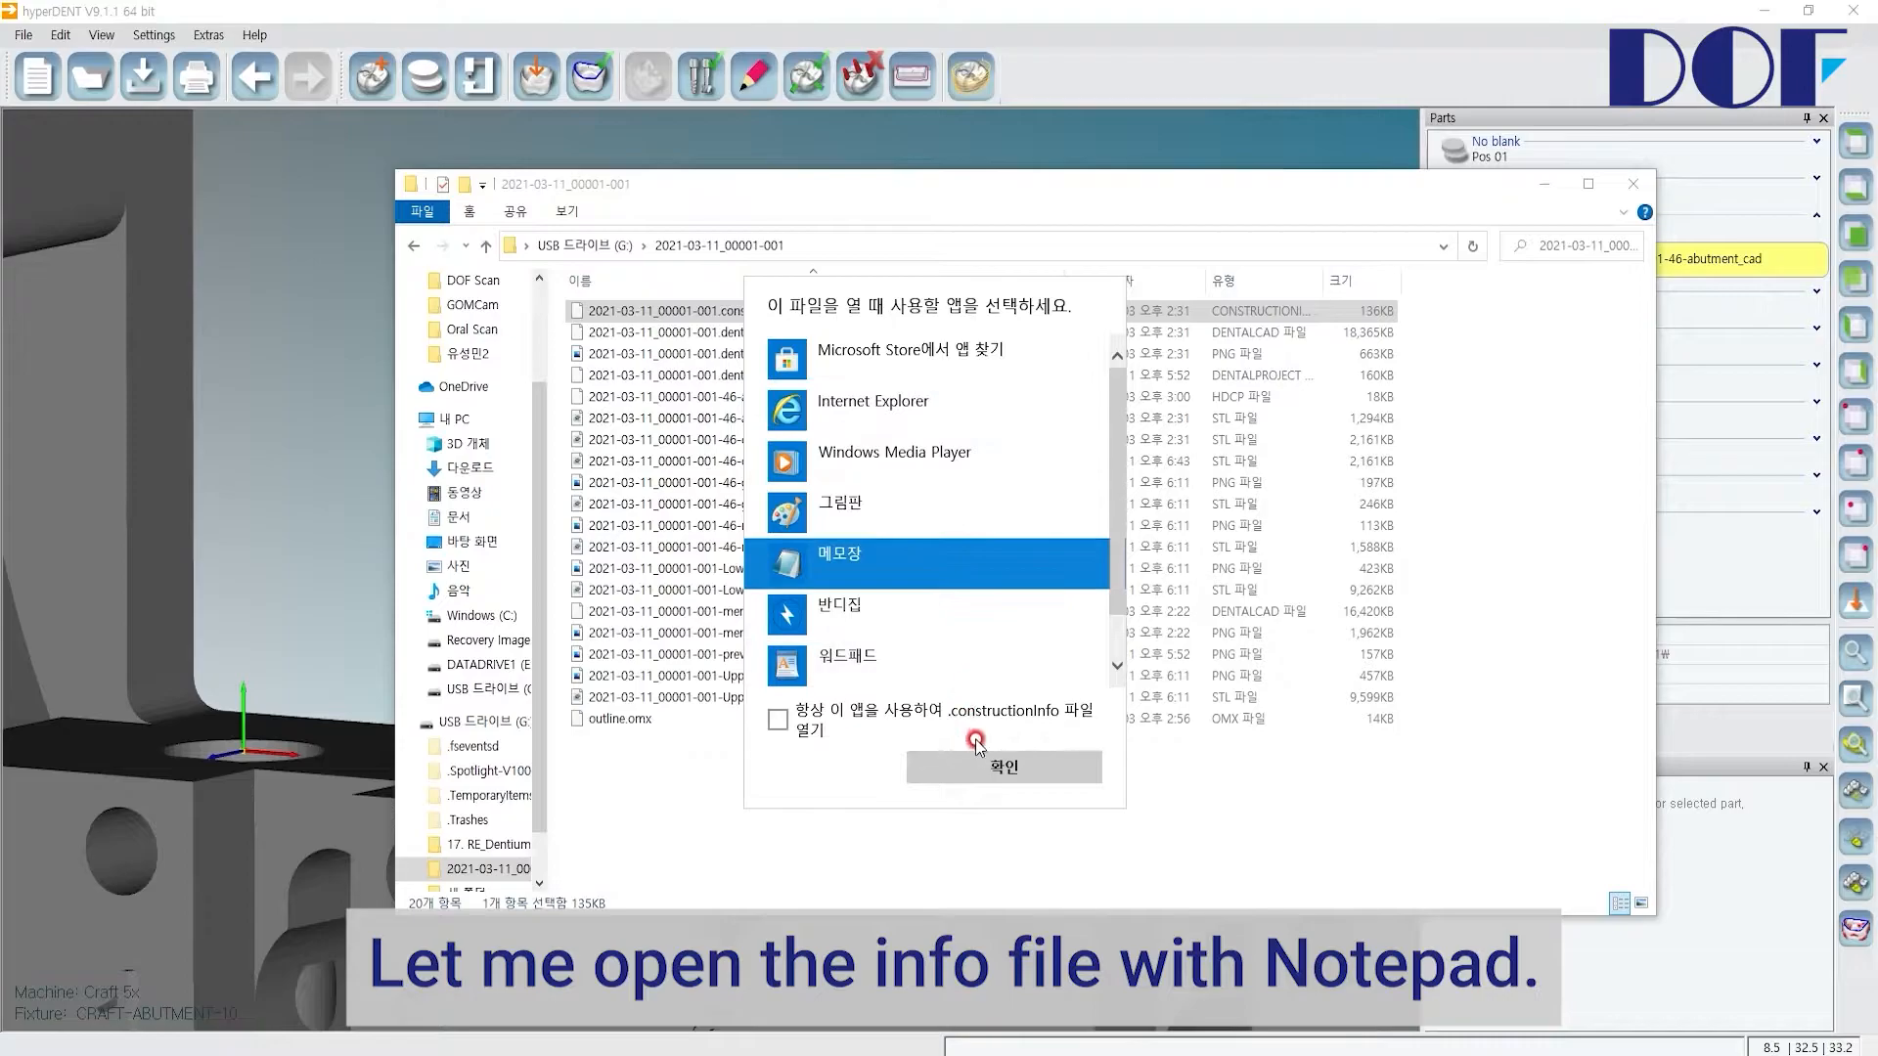
click(978, 767)
click(922, 444)
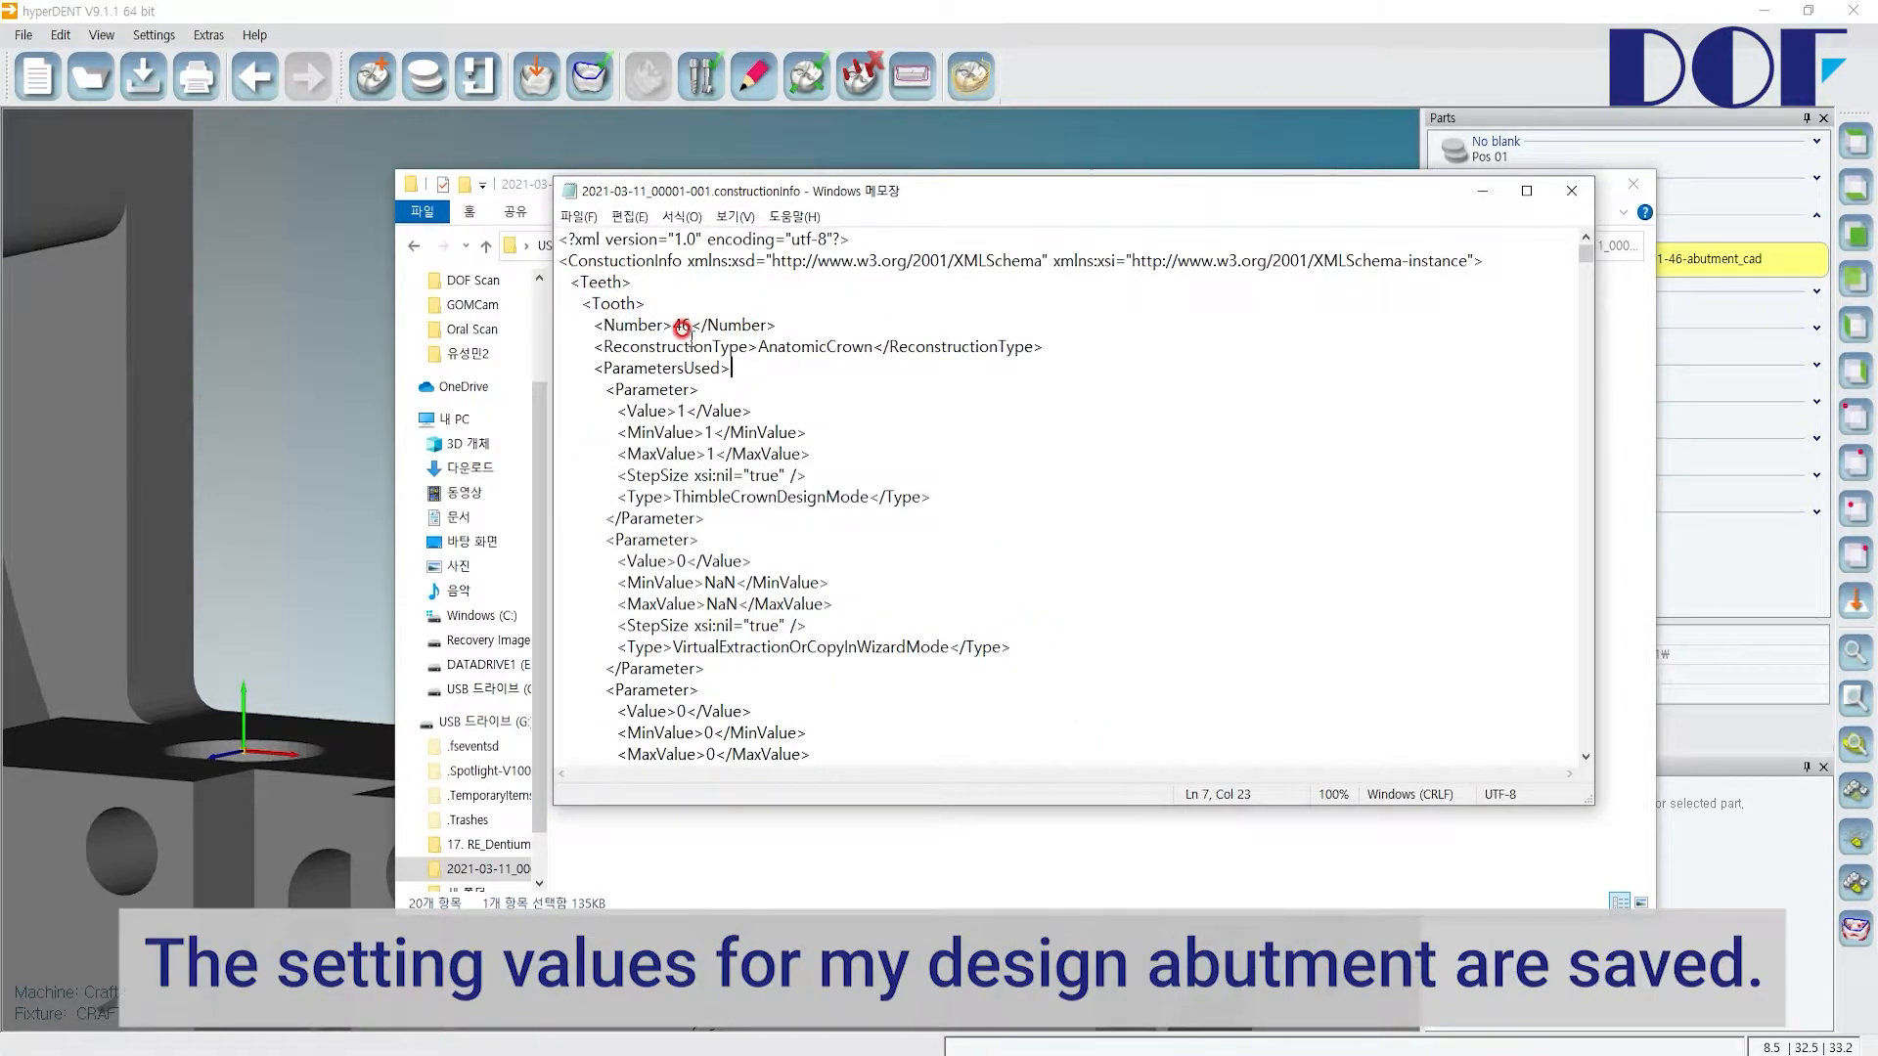
Step: Read through the saved abutment design parameters in the info file
drag(593, 325, 981, 625)
scroll(981, 626, down, 8)
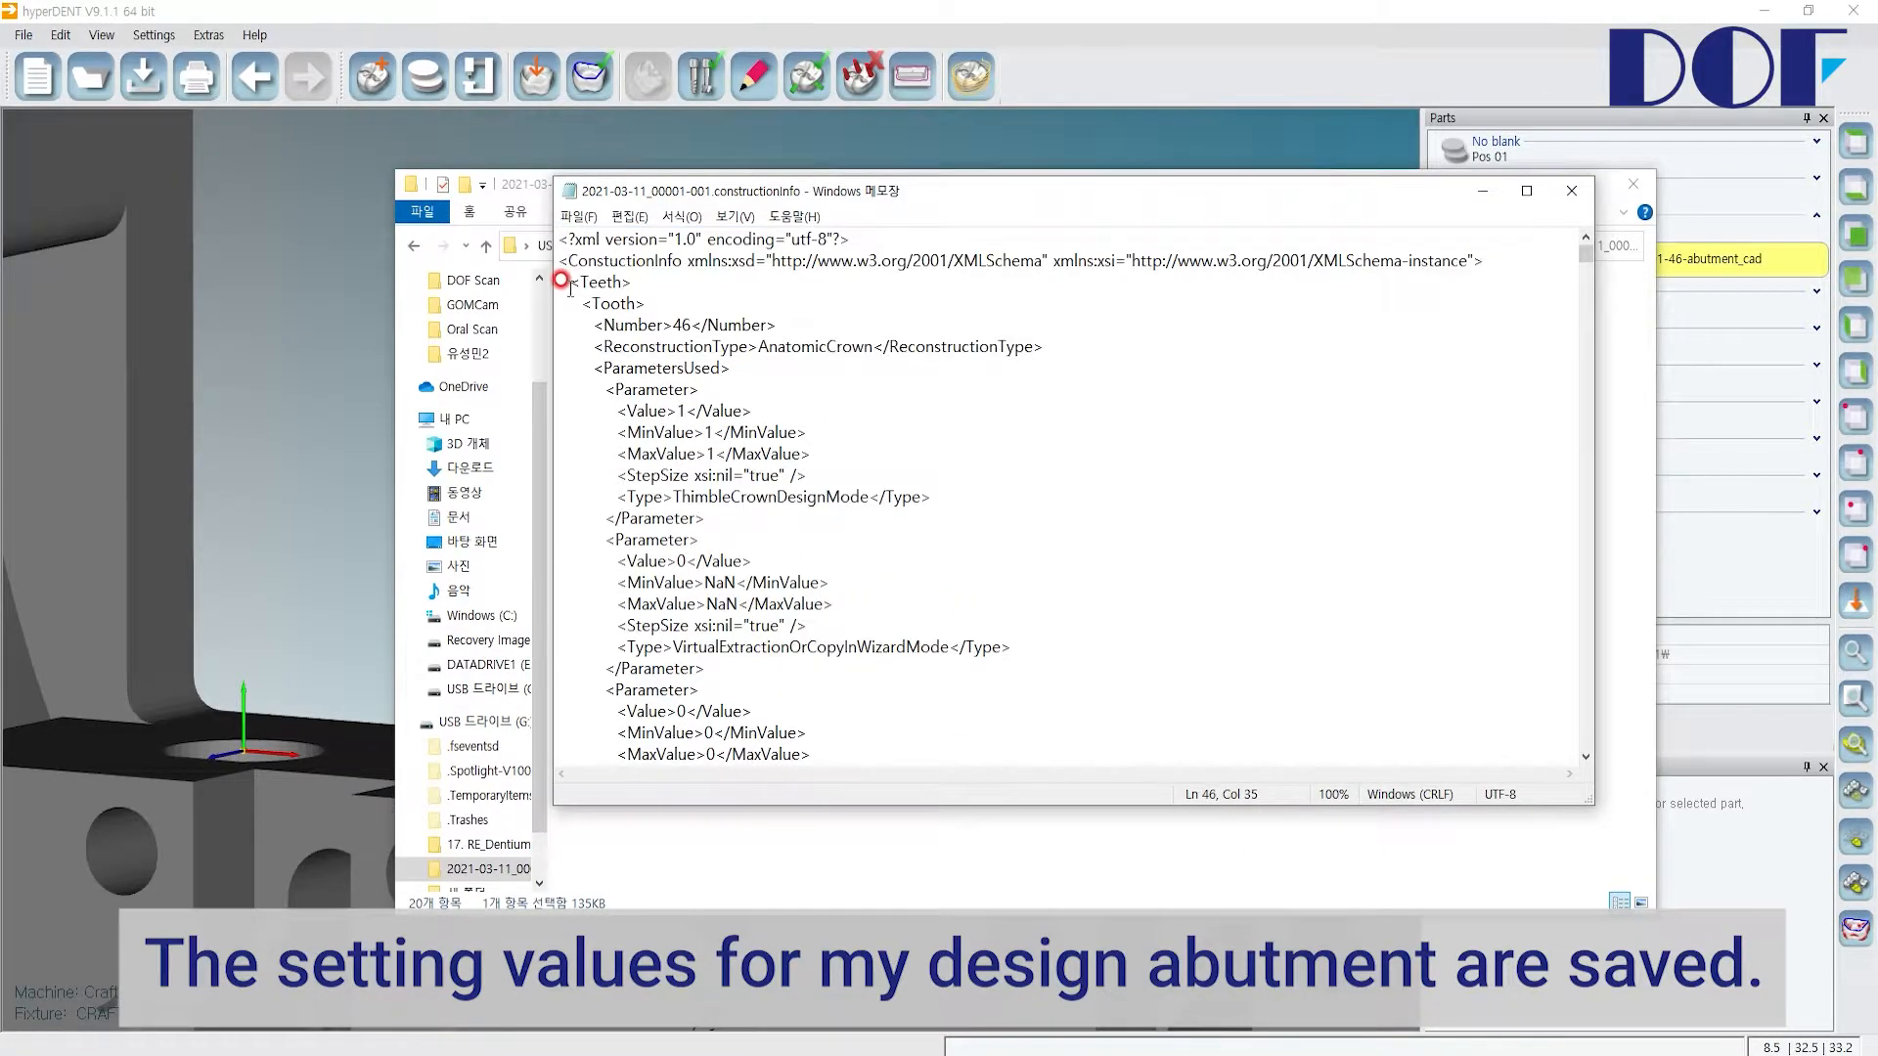
drag(560, 281, 729, 370)
drag(729, 370, 812, 476)
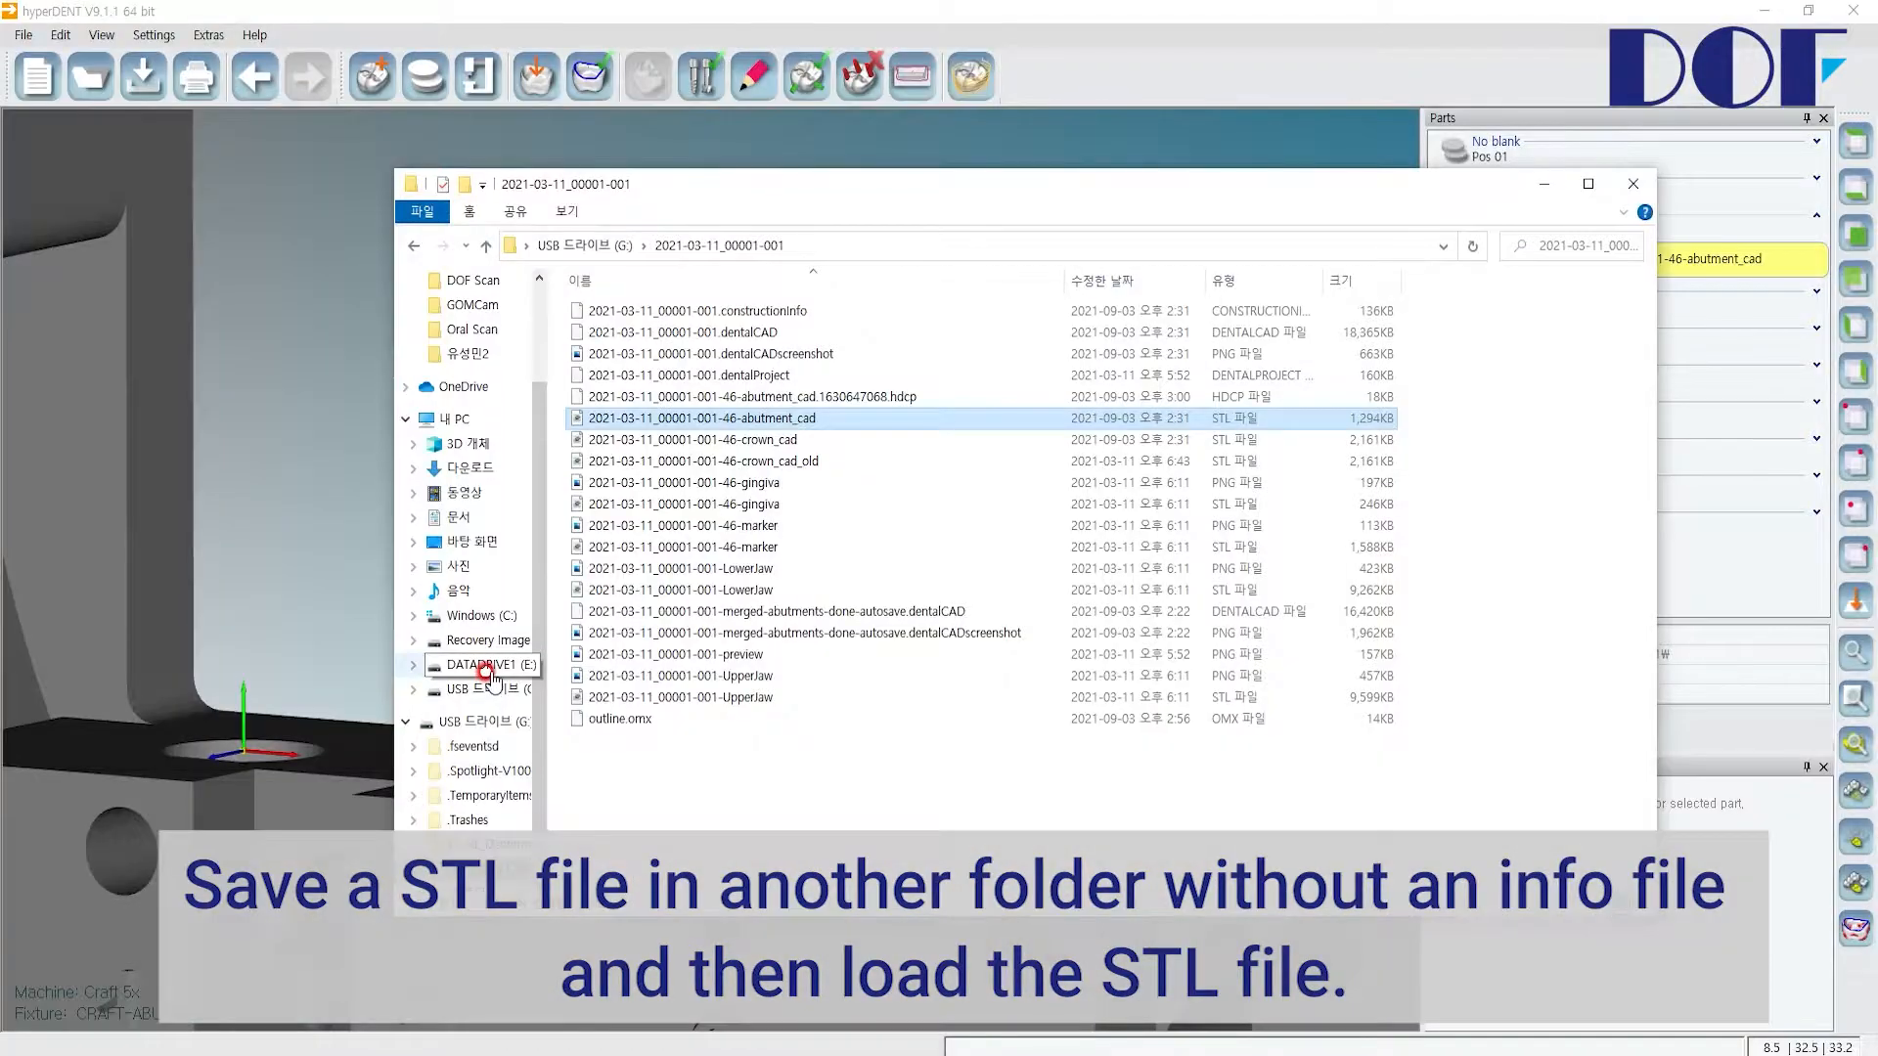
Step: Paste a copy of the abutment_cad STL into the root of the DATADRIVE1 (E:) drive
click(485, 666)
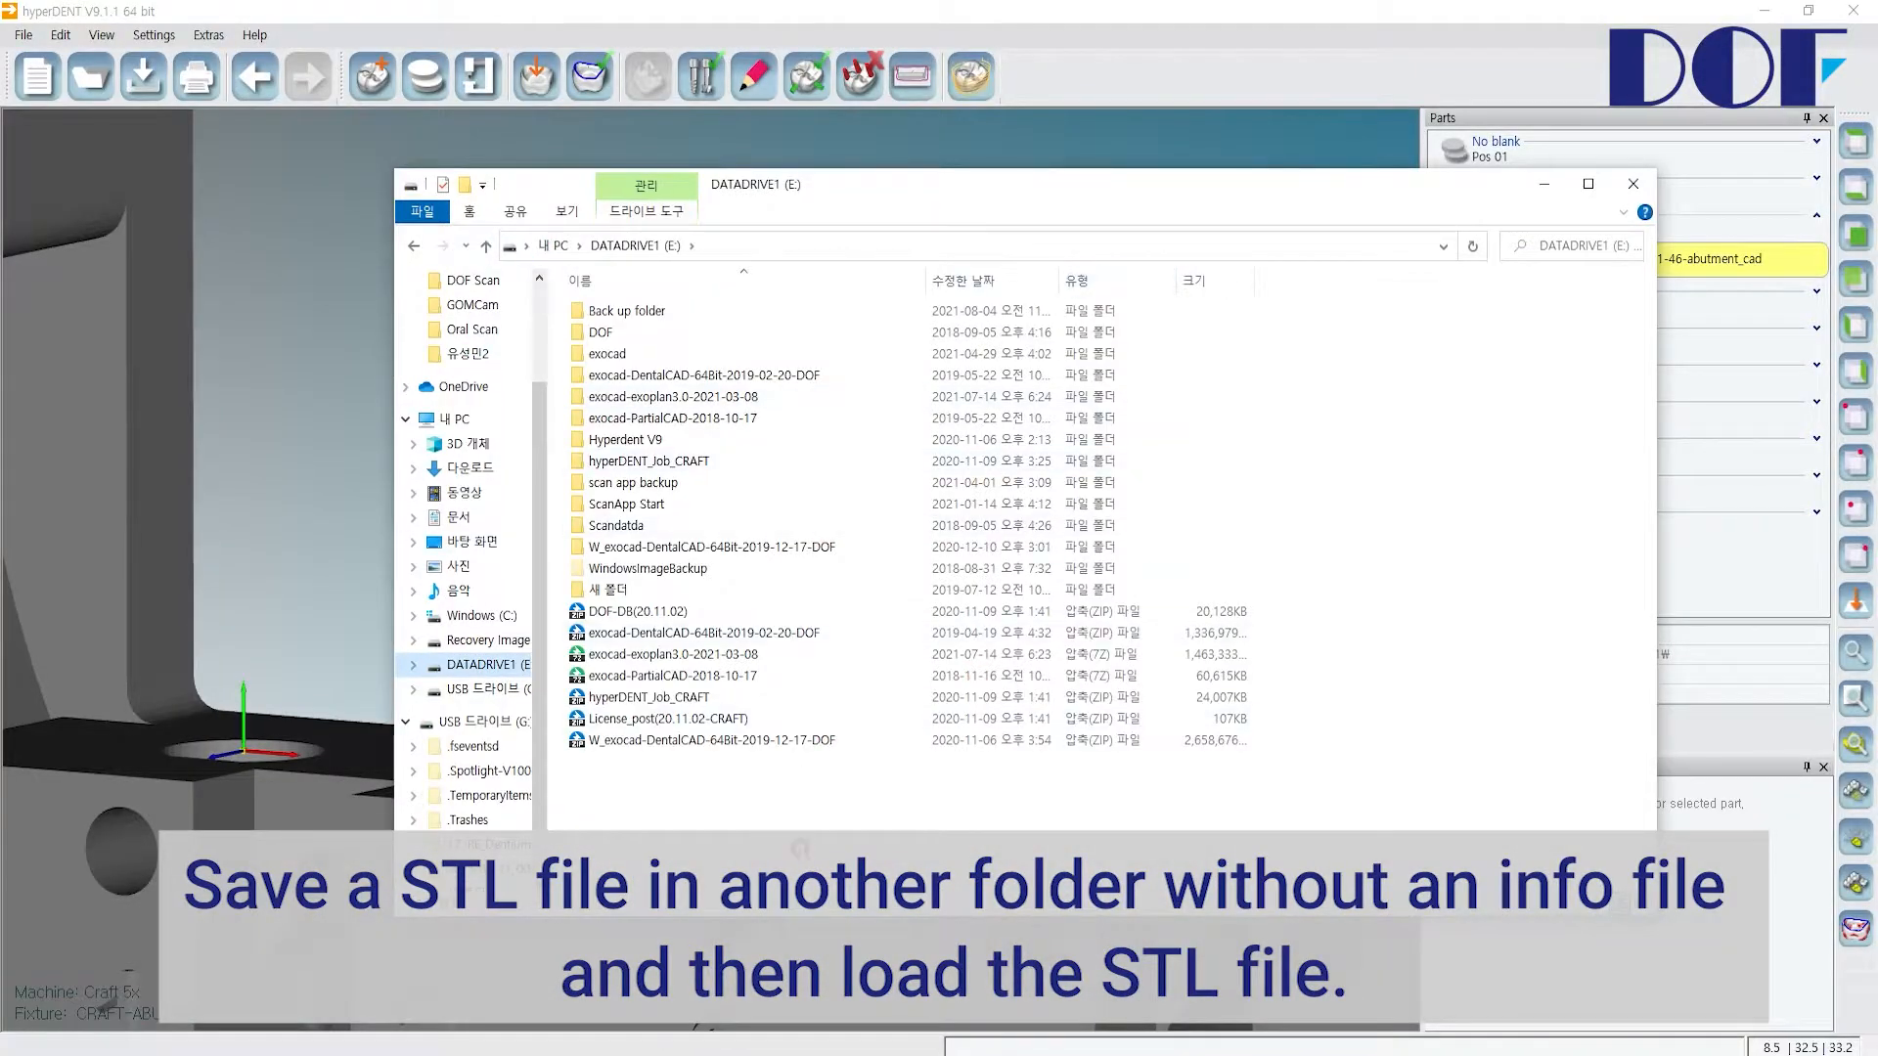
key(ctrl+v)
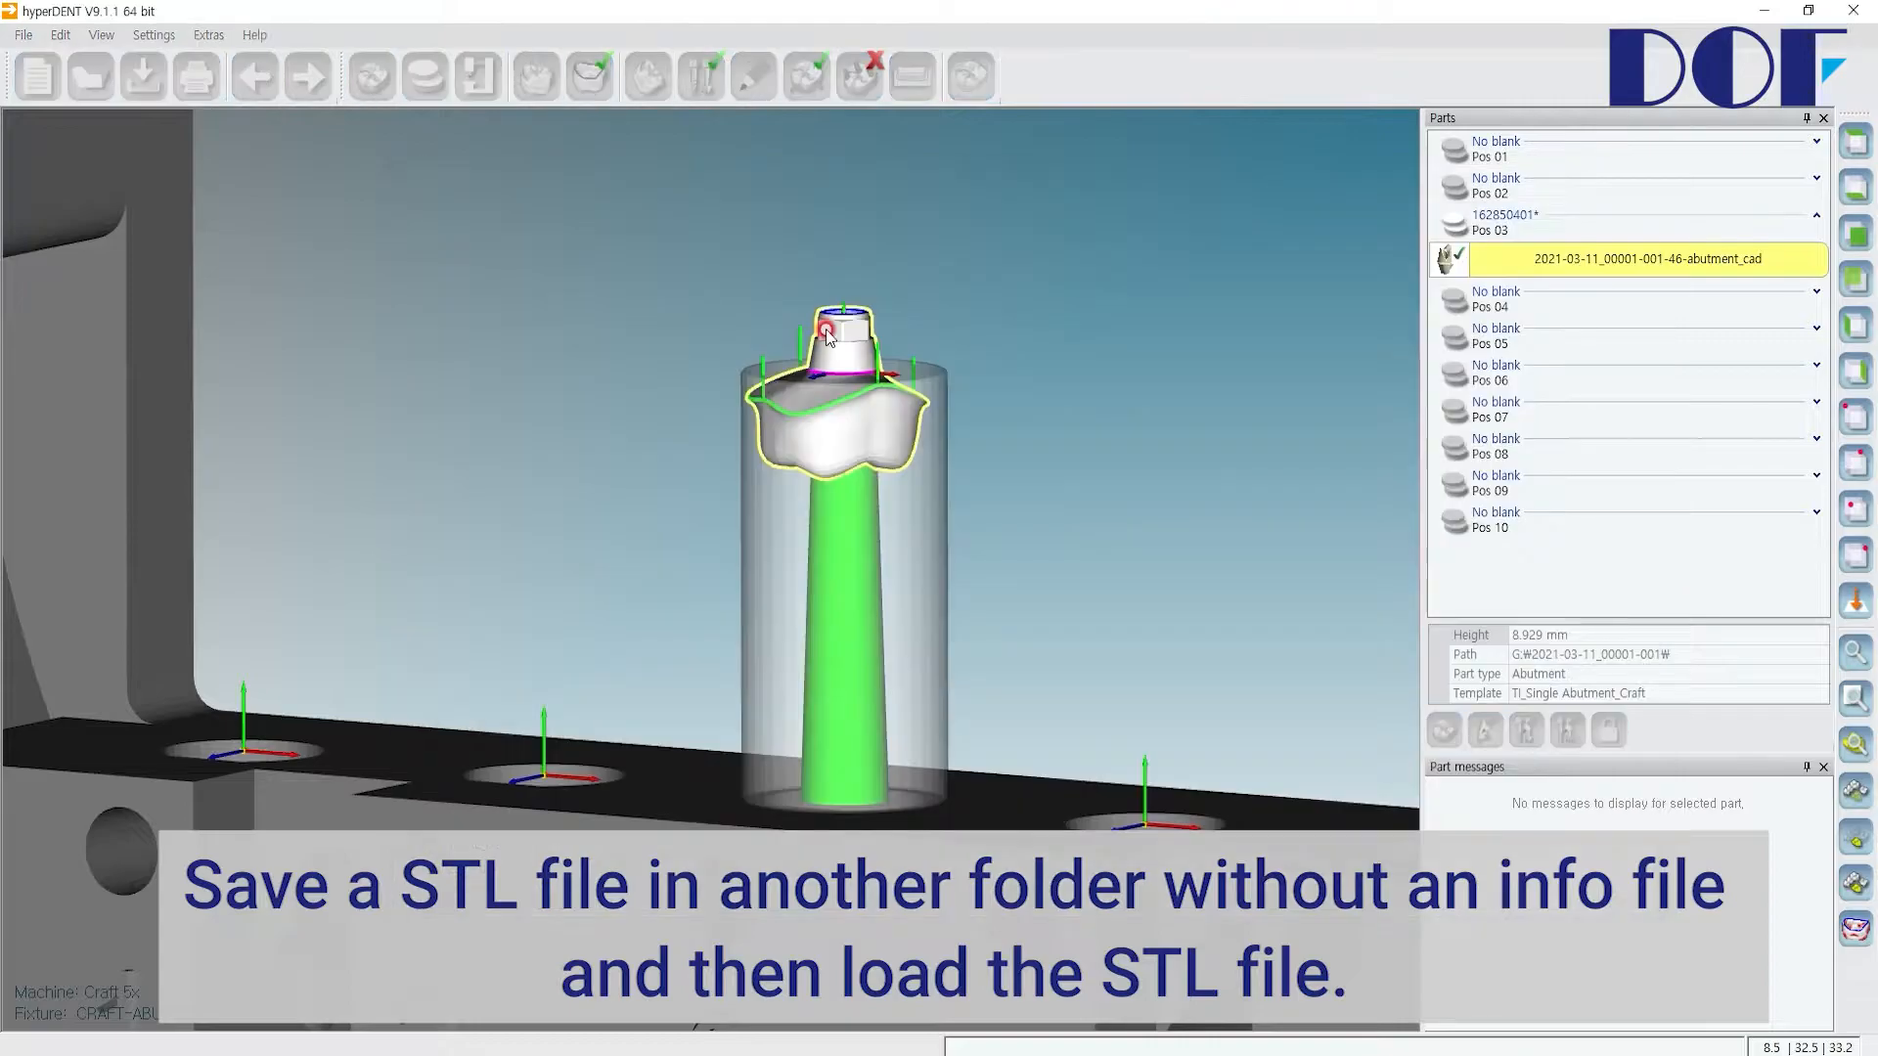
Step: Delete the loaded abutment part and select the copied abutment_cad STL on DATADRIVE1 (E:) for loading
key(Delete)
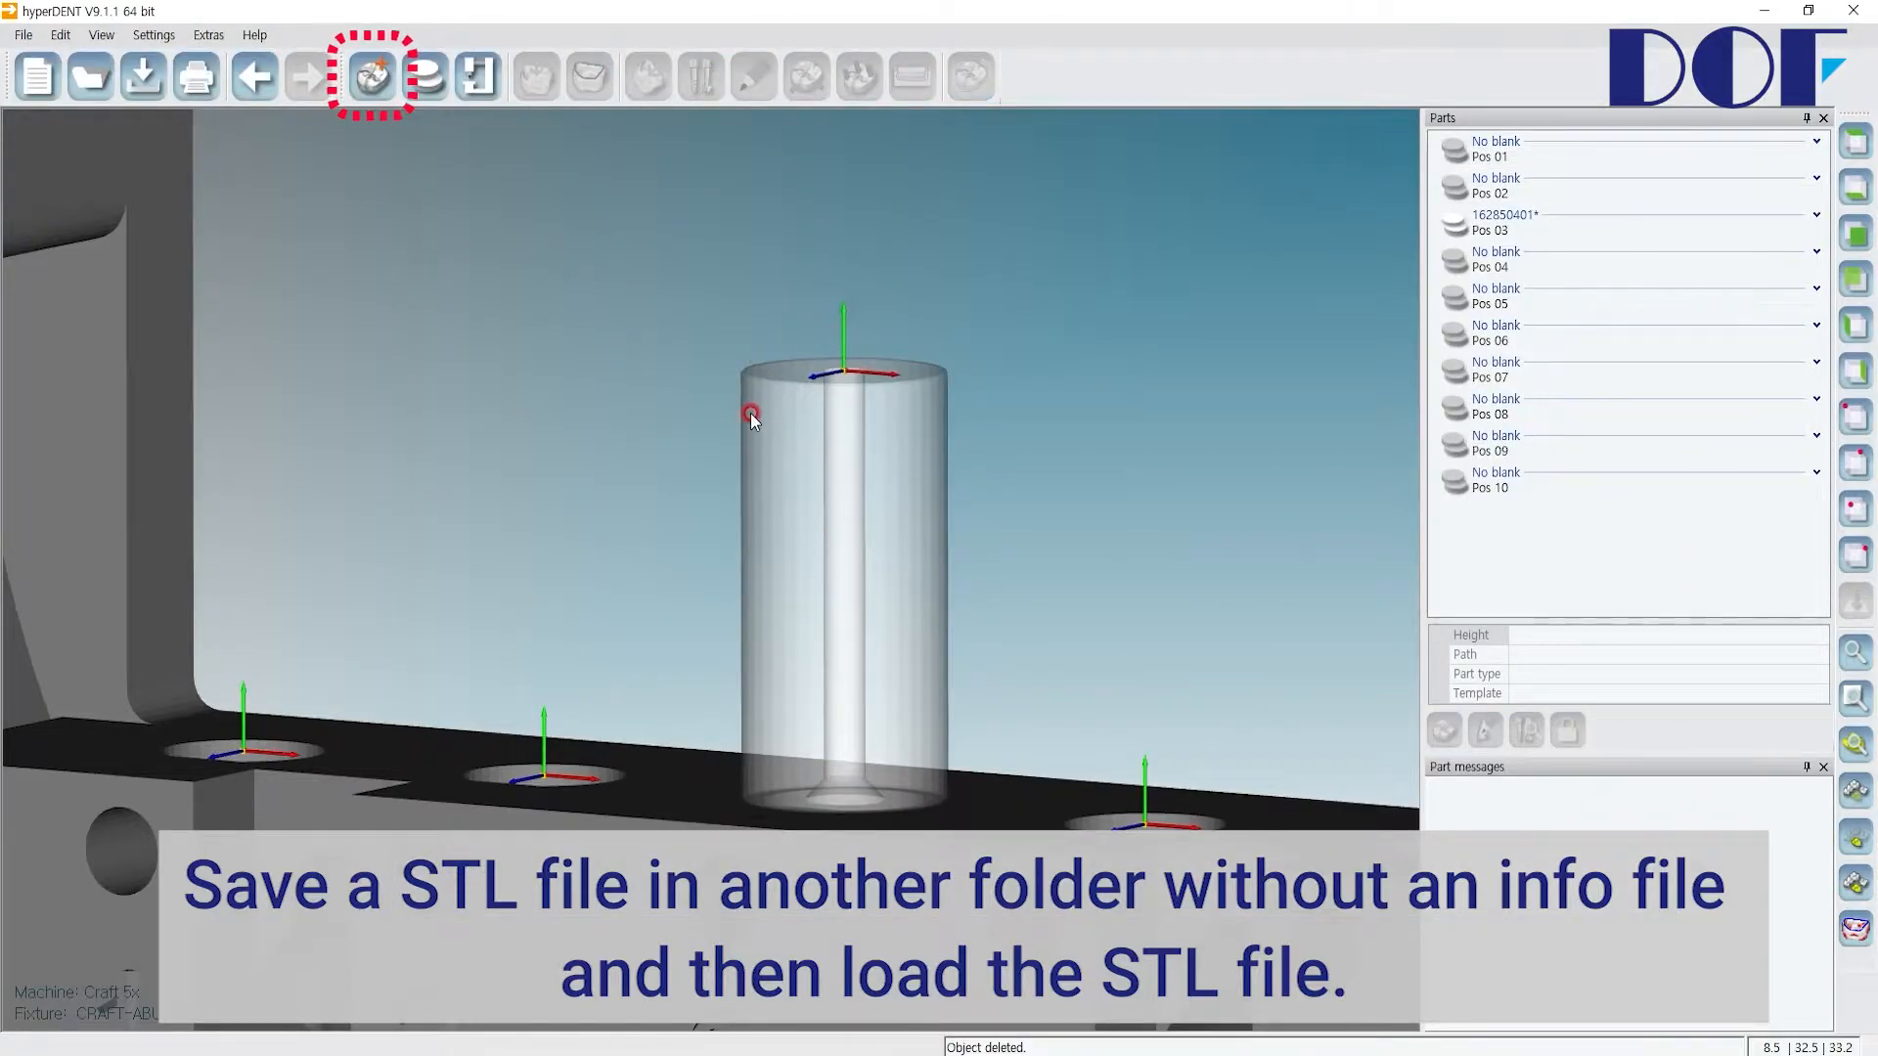
click(372, 95)
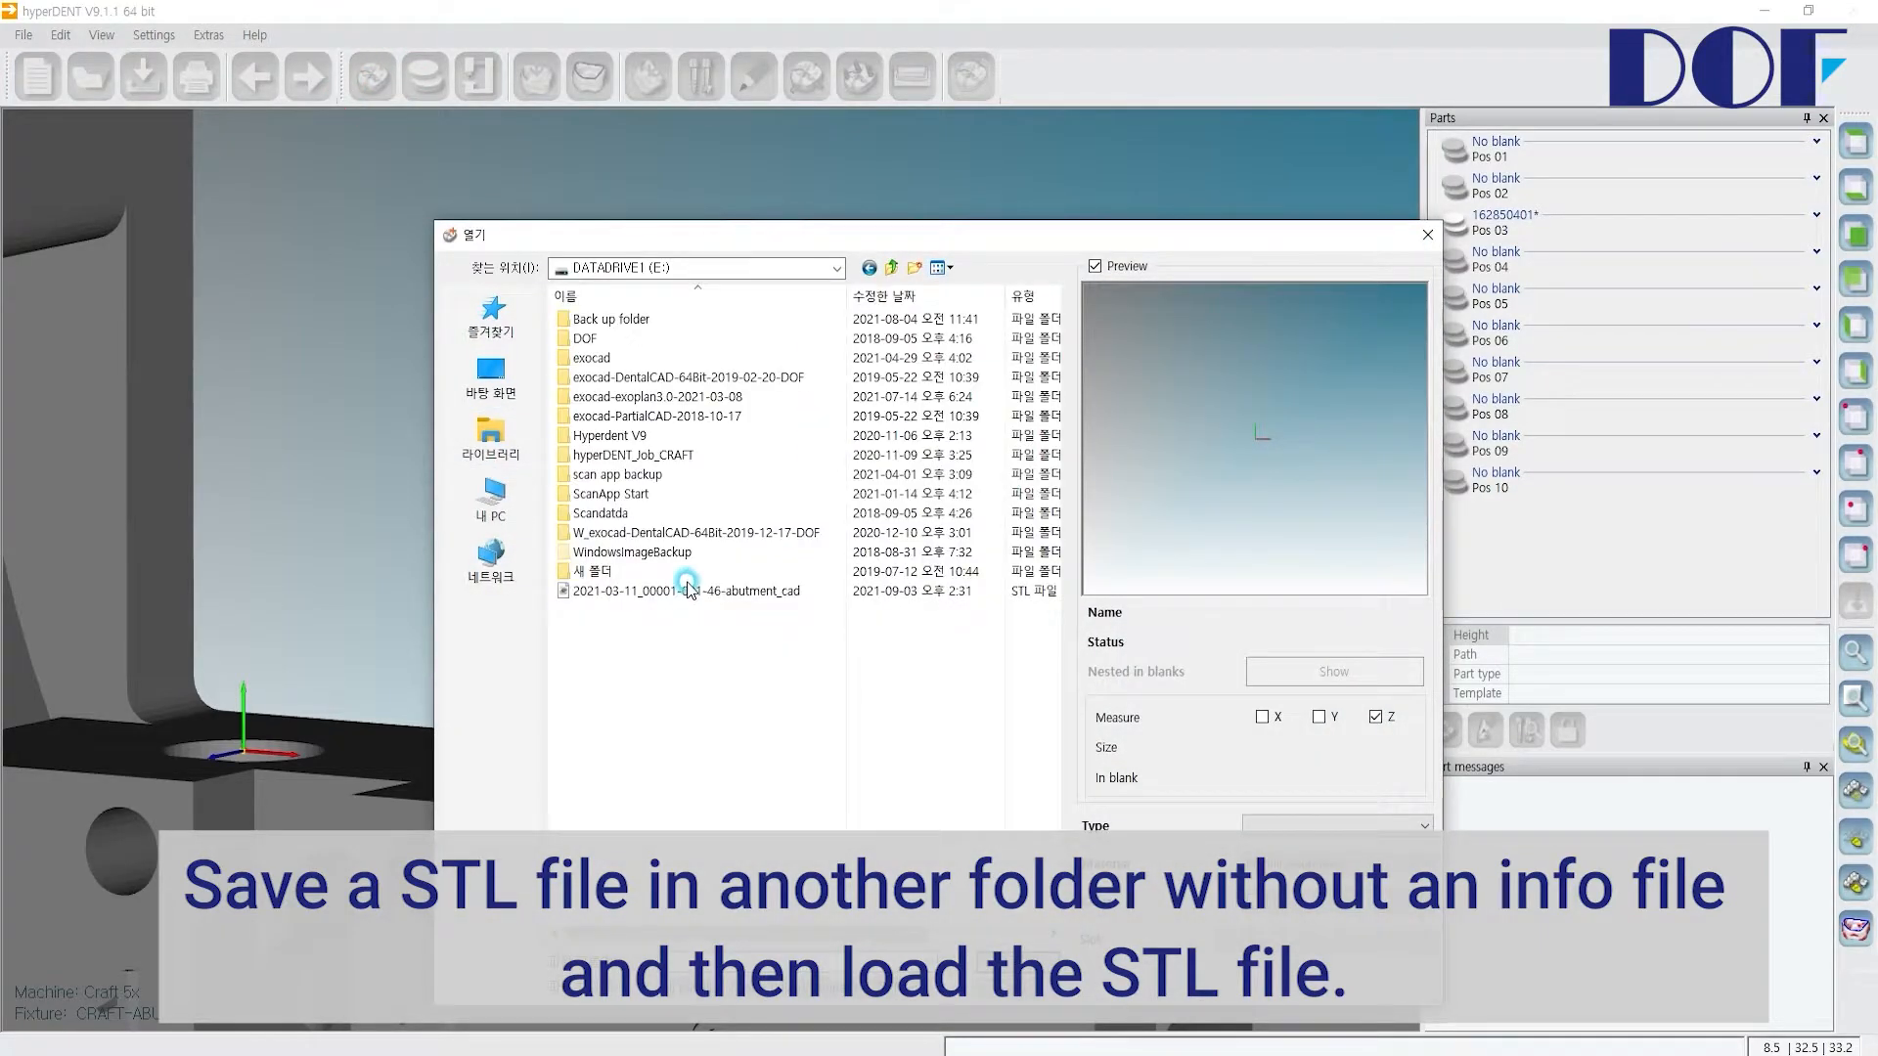
click(688, 588)
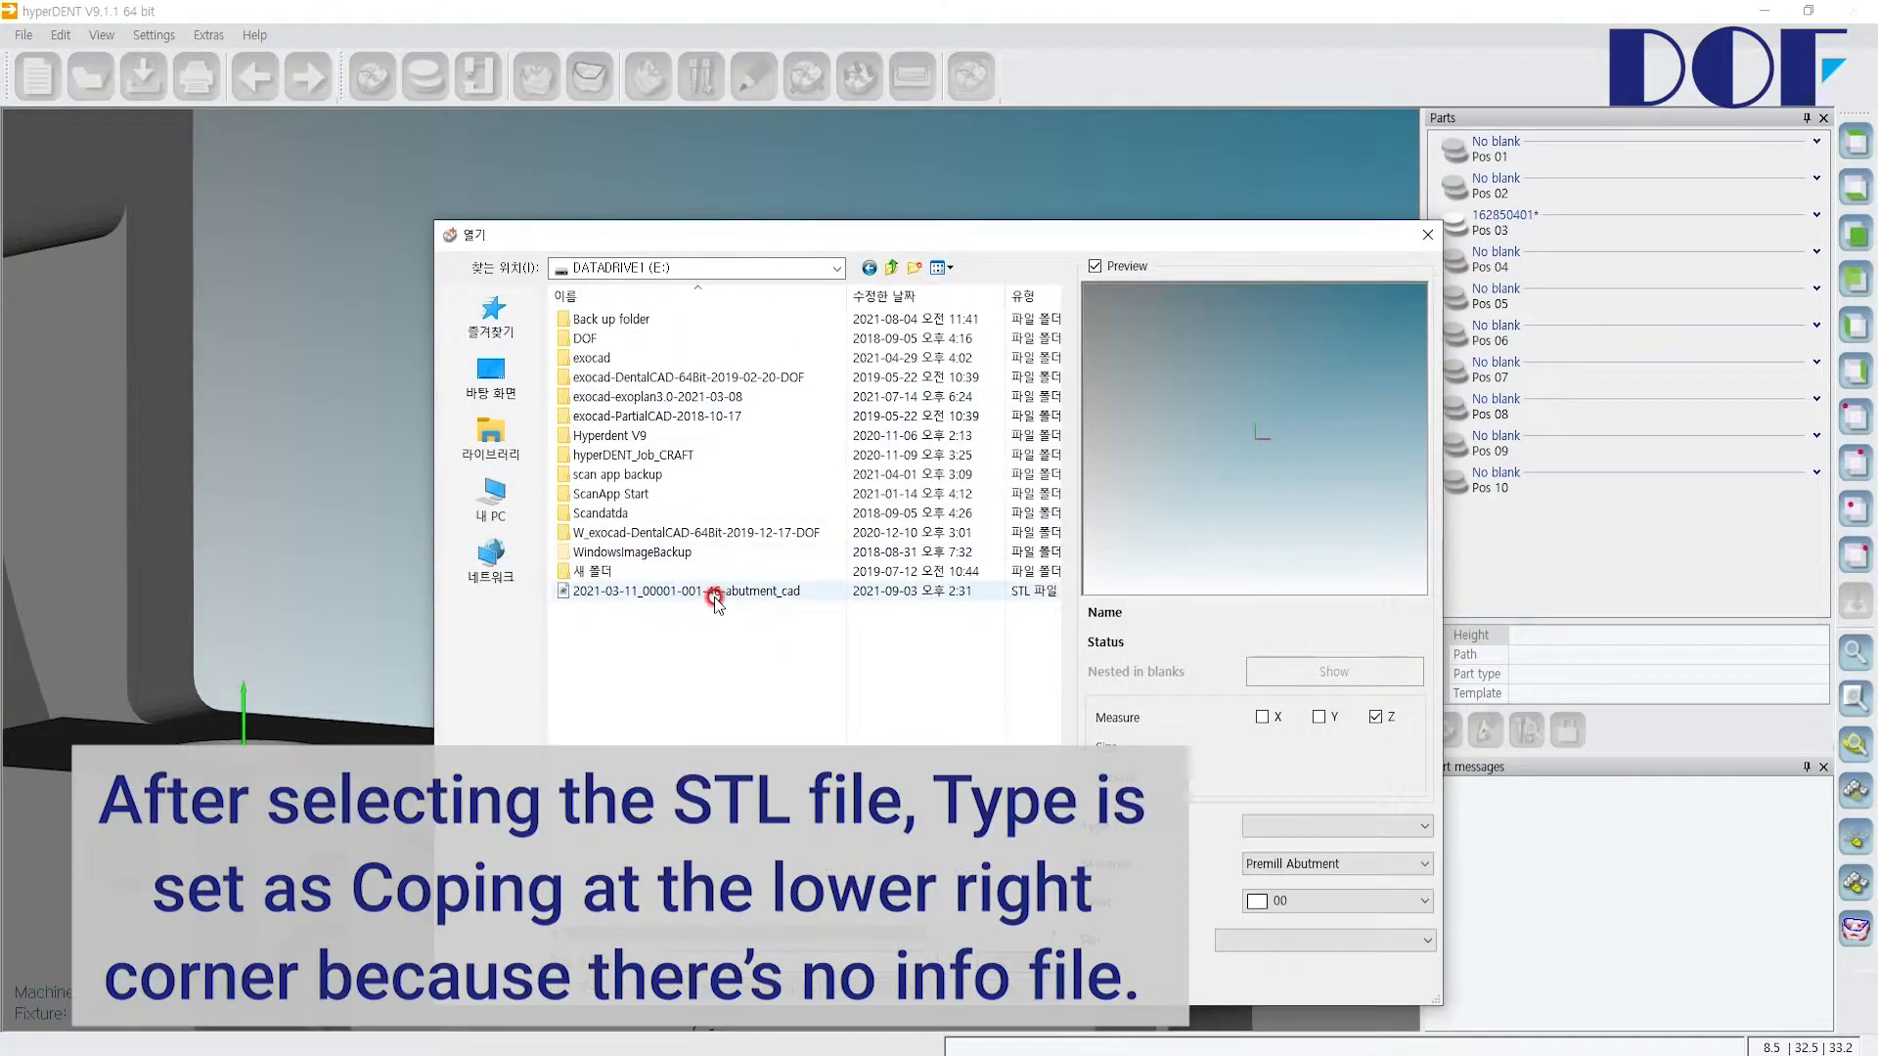
click(776, 593)
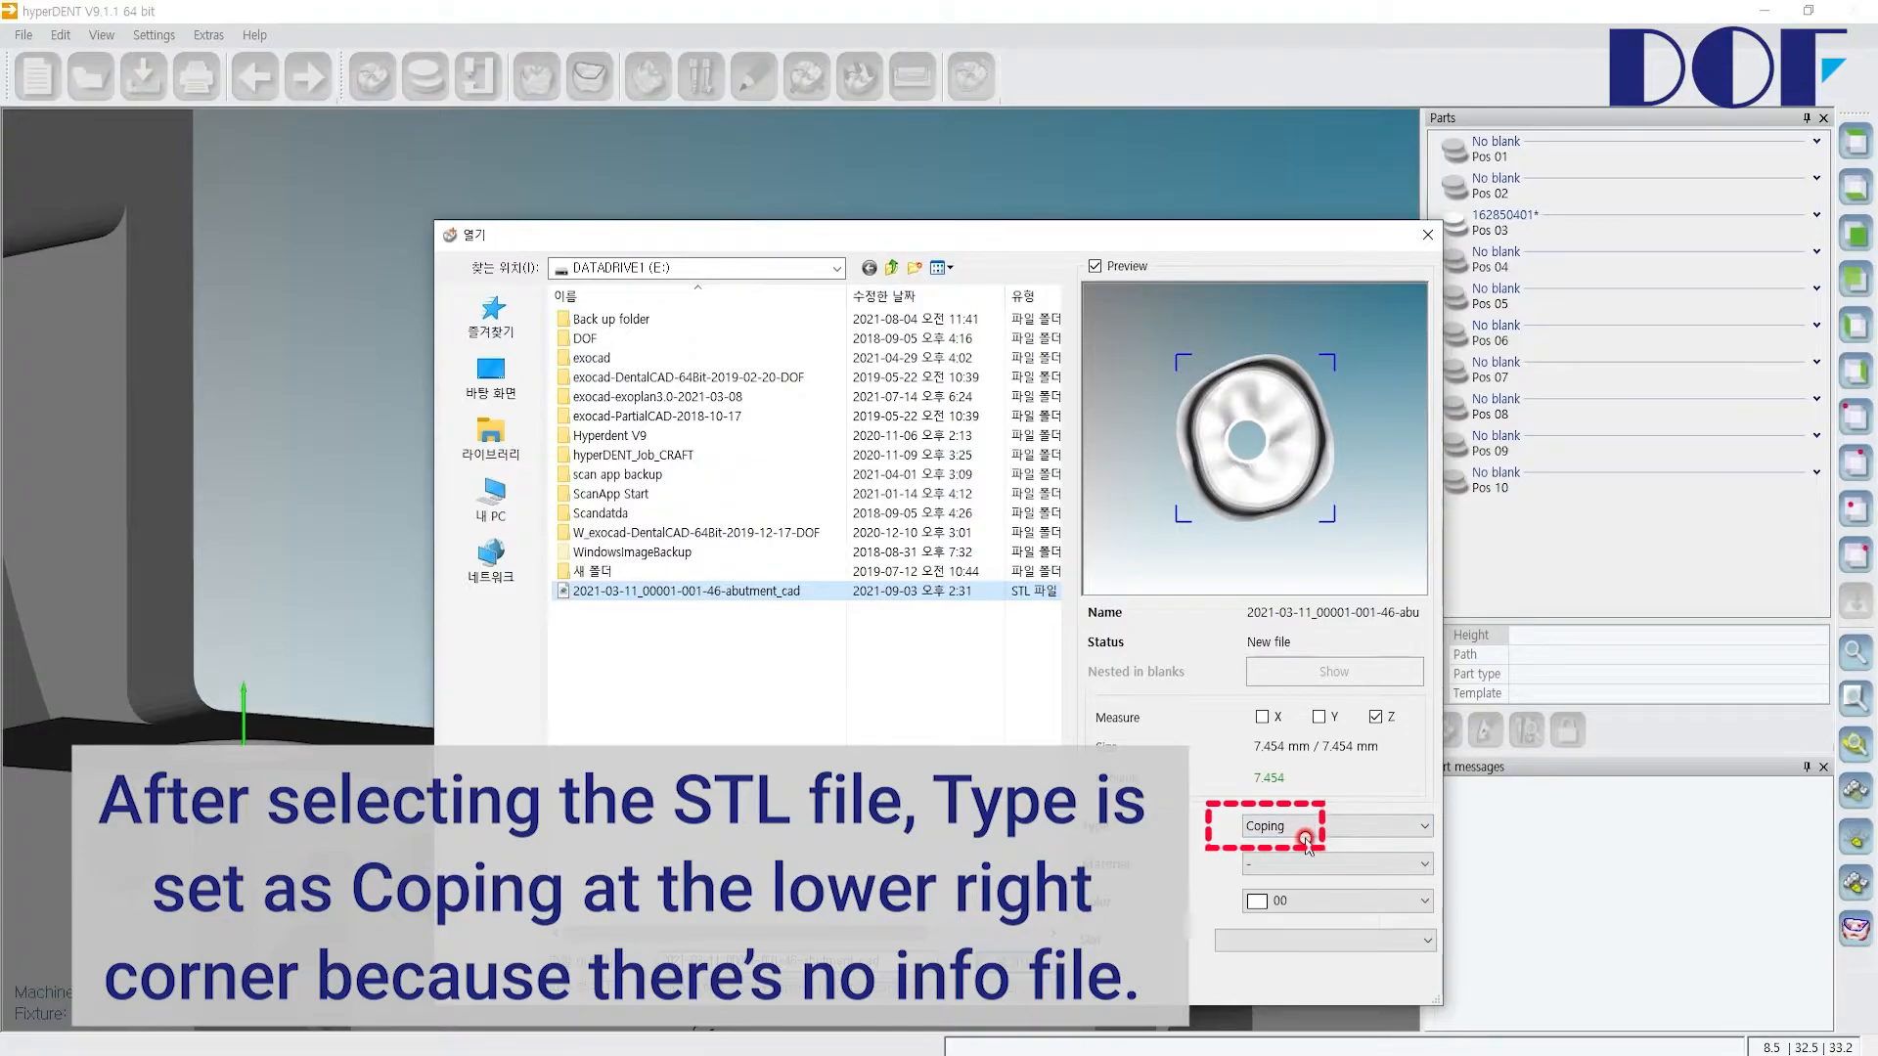
Step: Set the part type to Abutment and the slot to Pos 01, then open the STL
click(1408, 828)
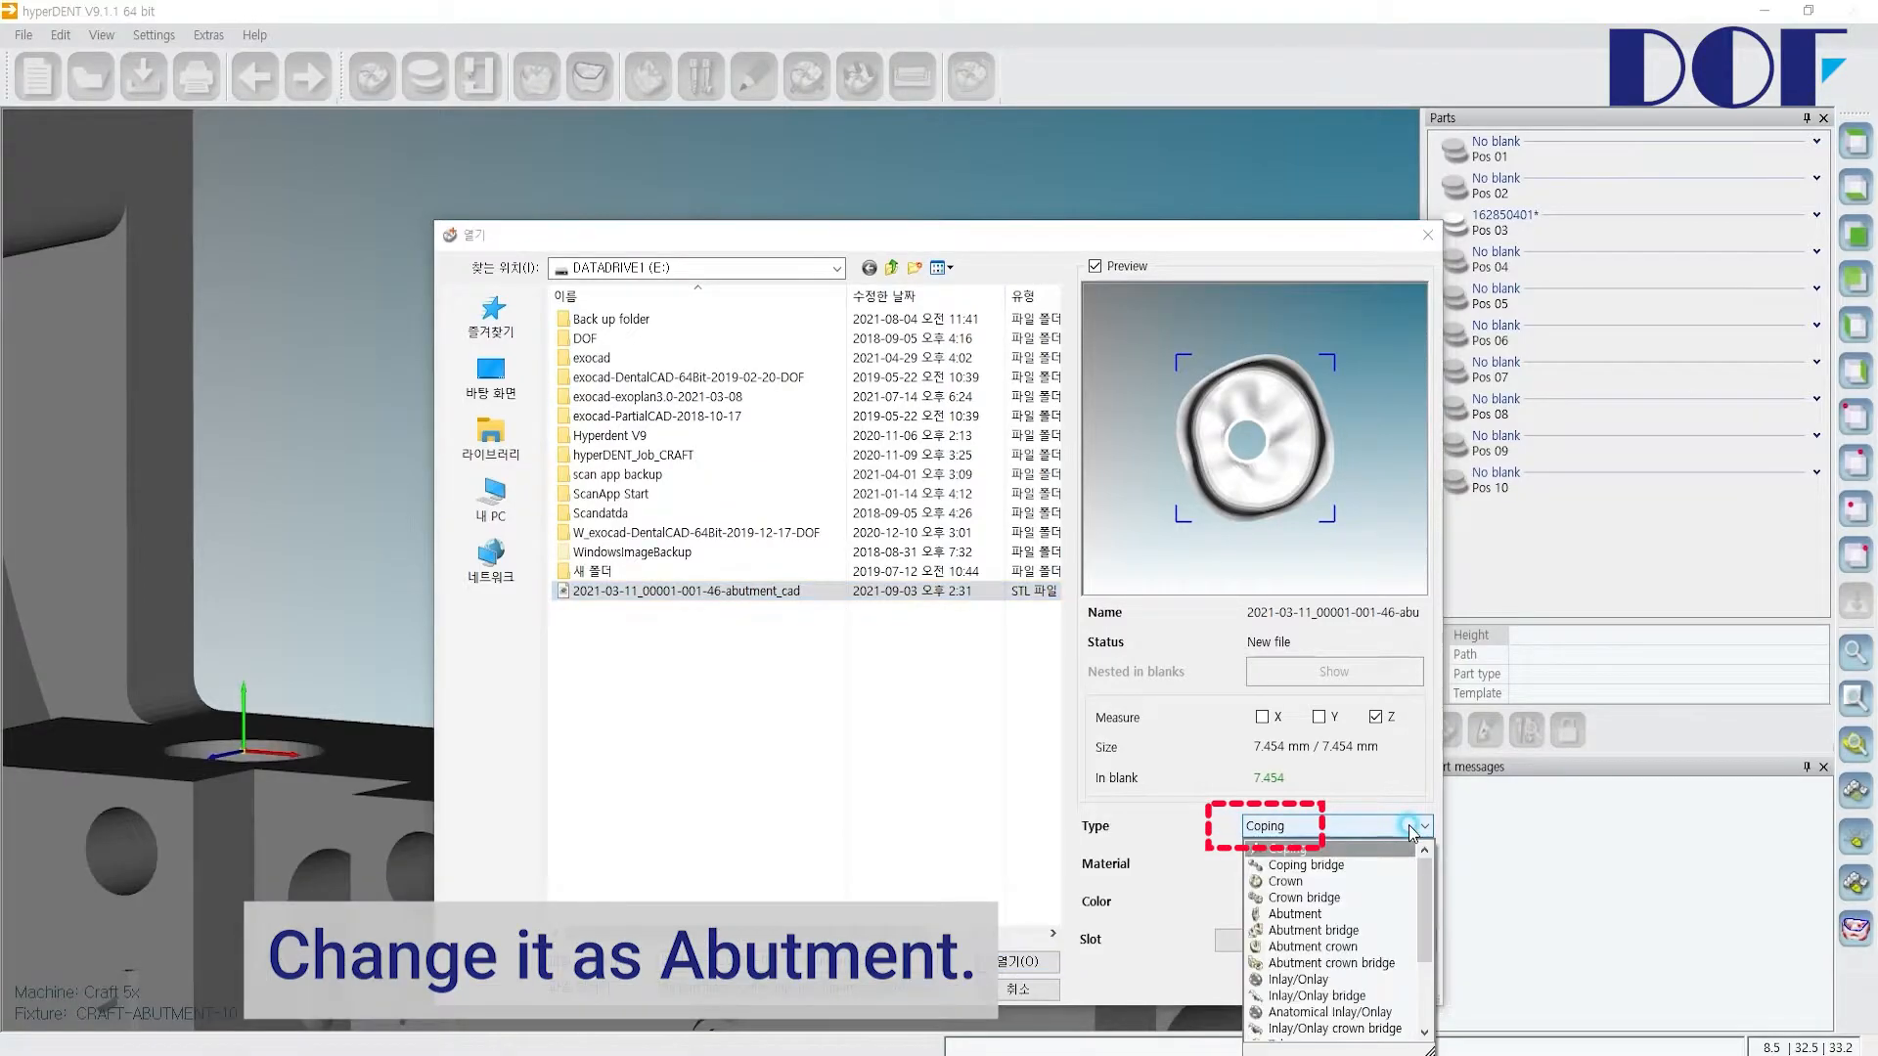
click(1301, 914)
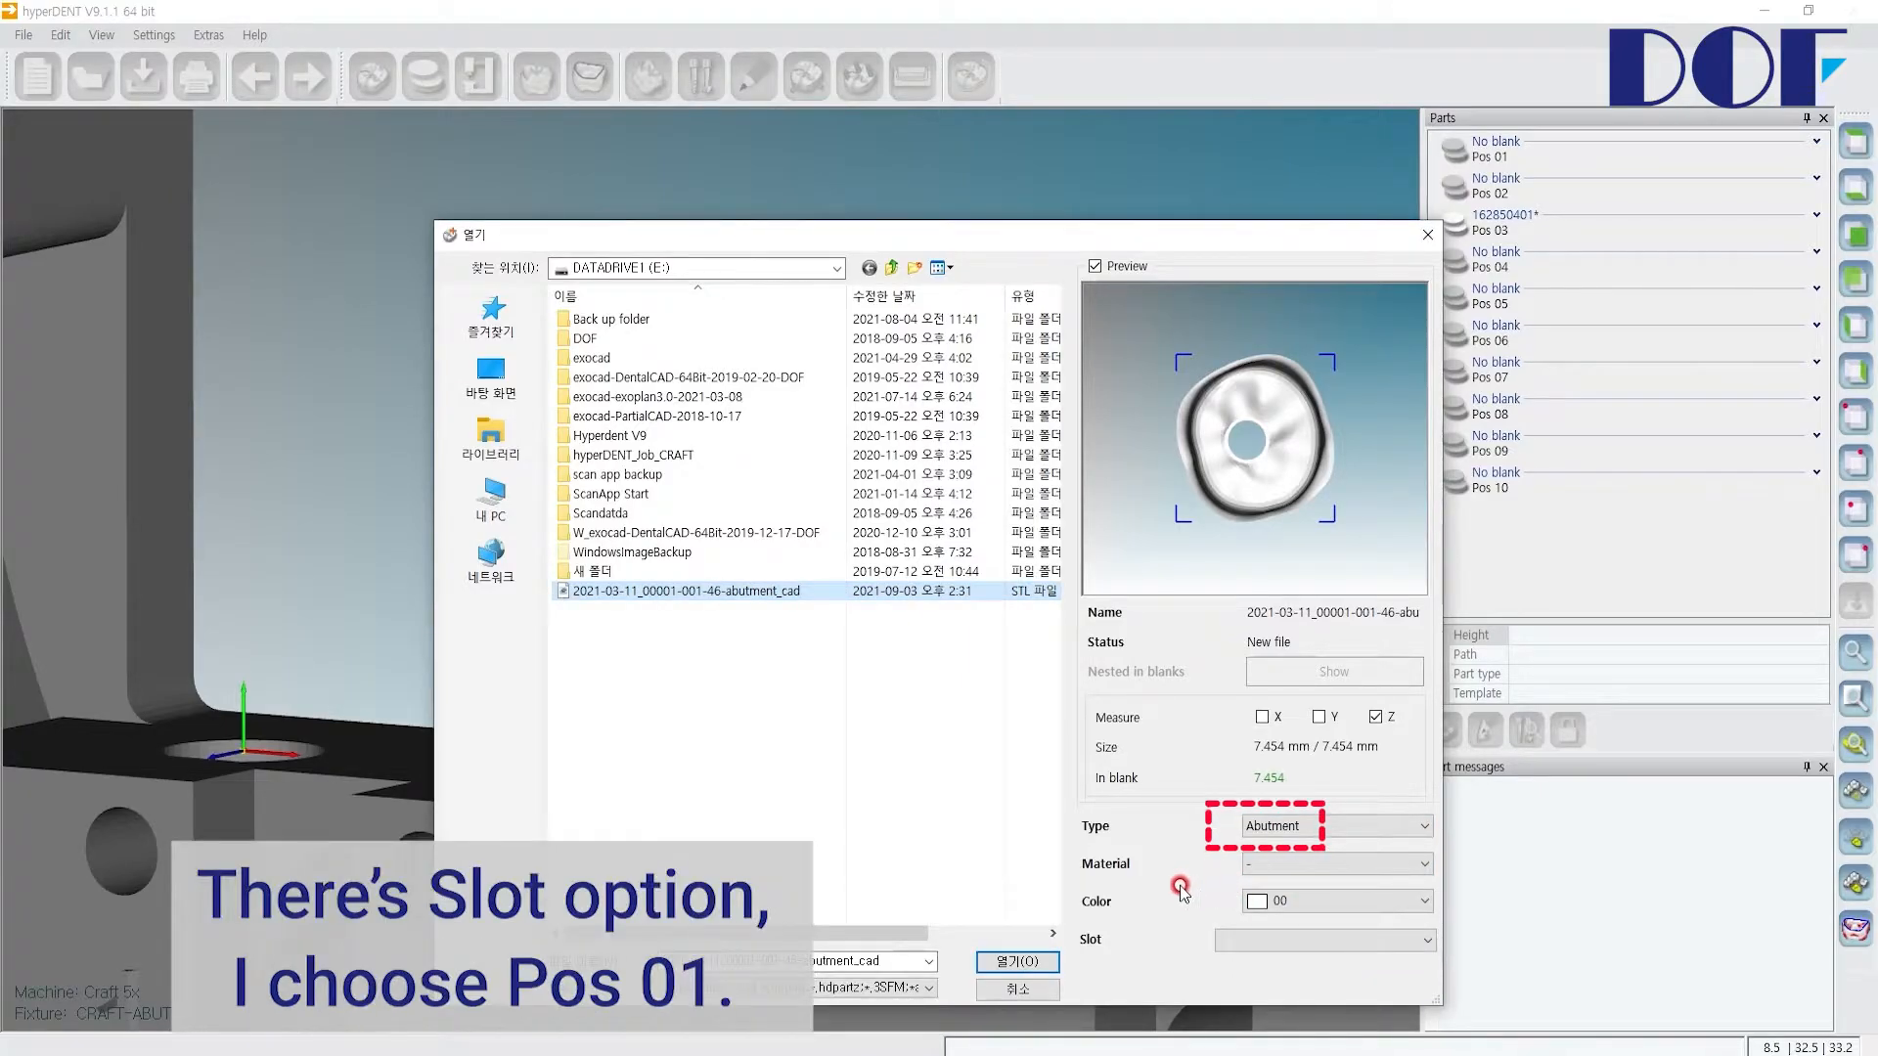
click(1239, 944)
click(357, 293)
click(426, 505)
double_click(876, 594)
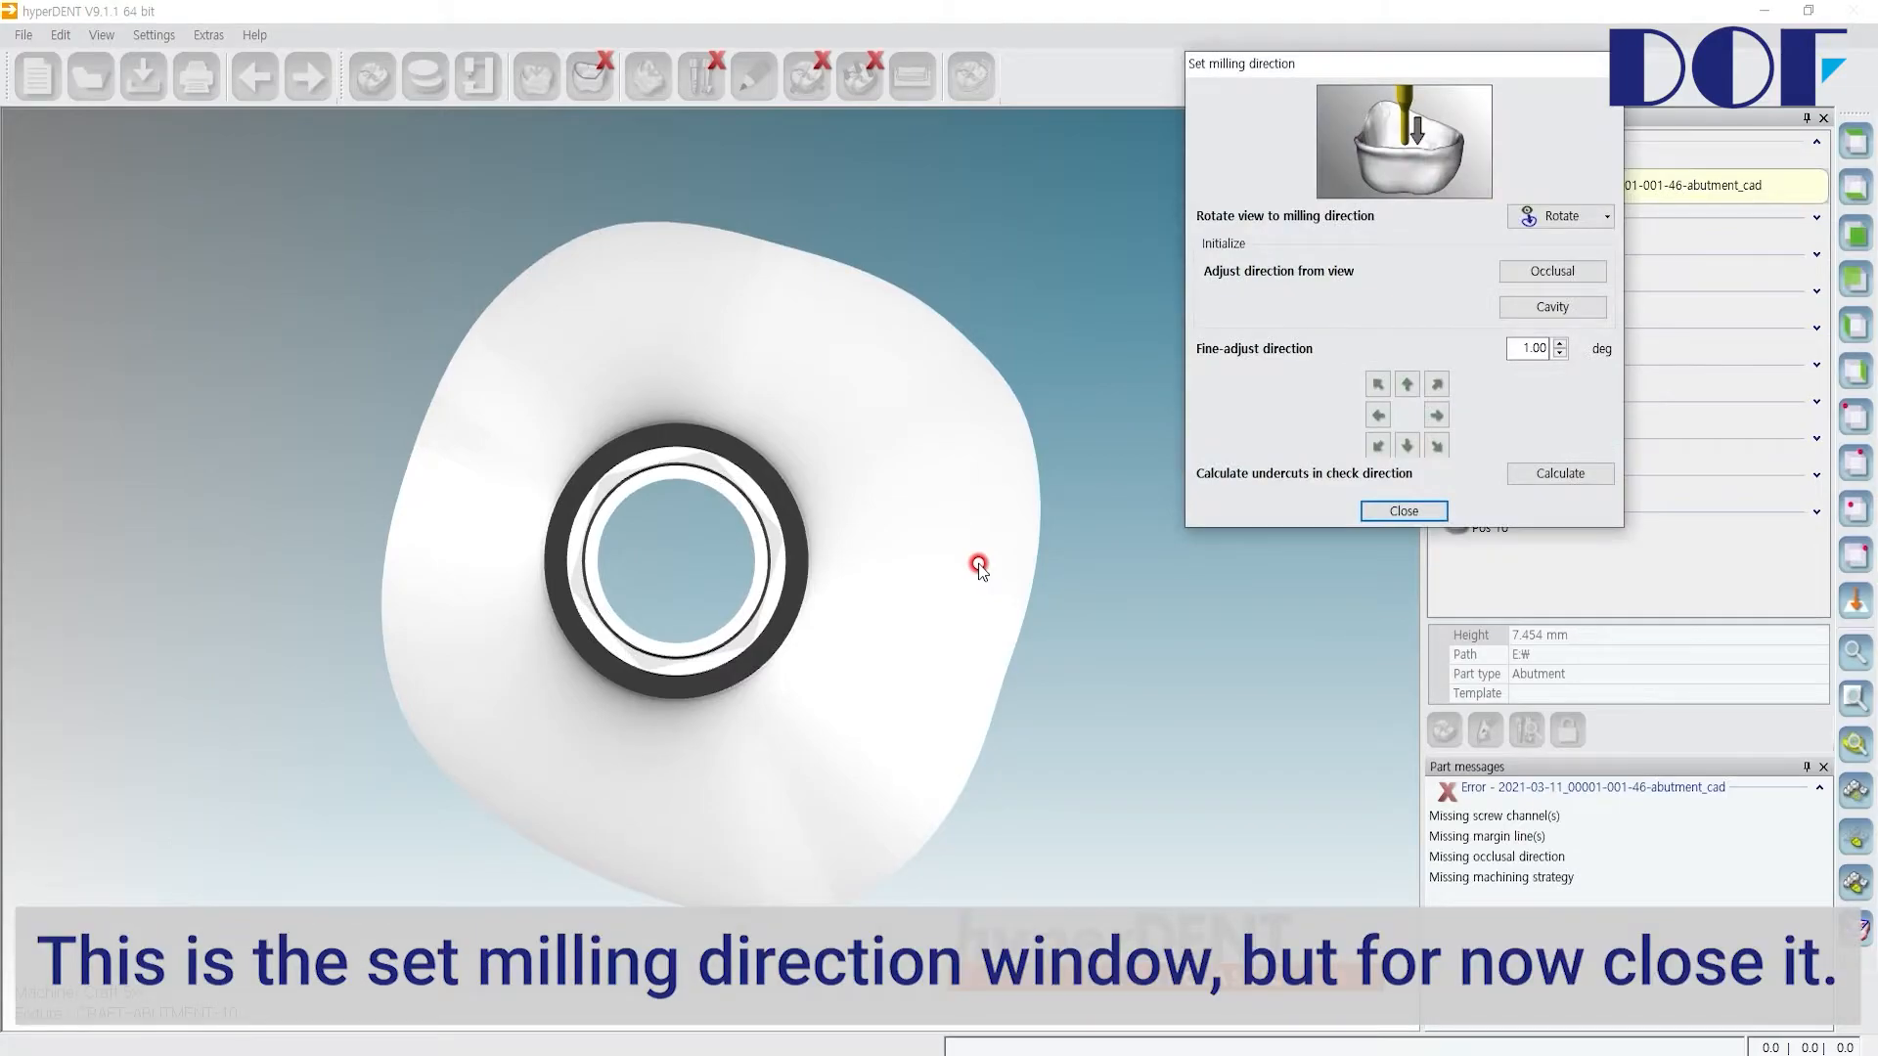
Step: Close the Set milling direction window
click(1390, 511)
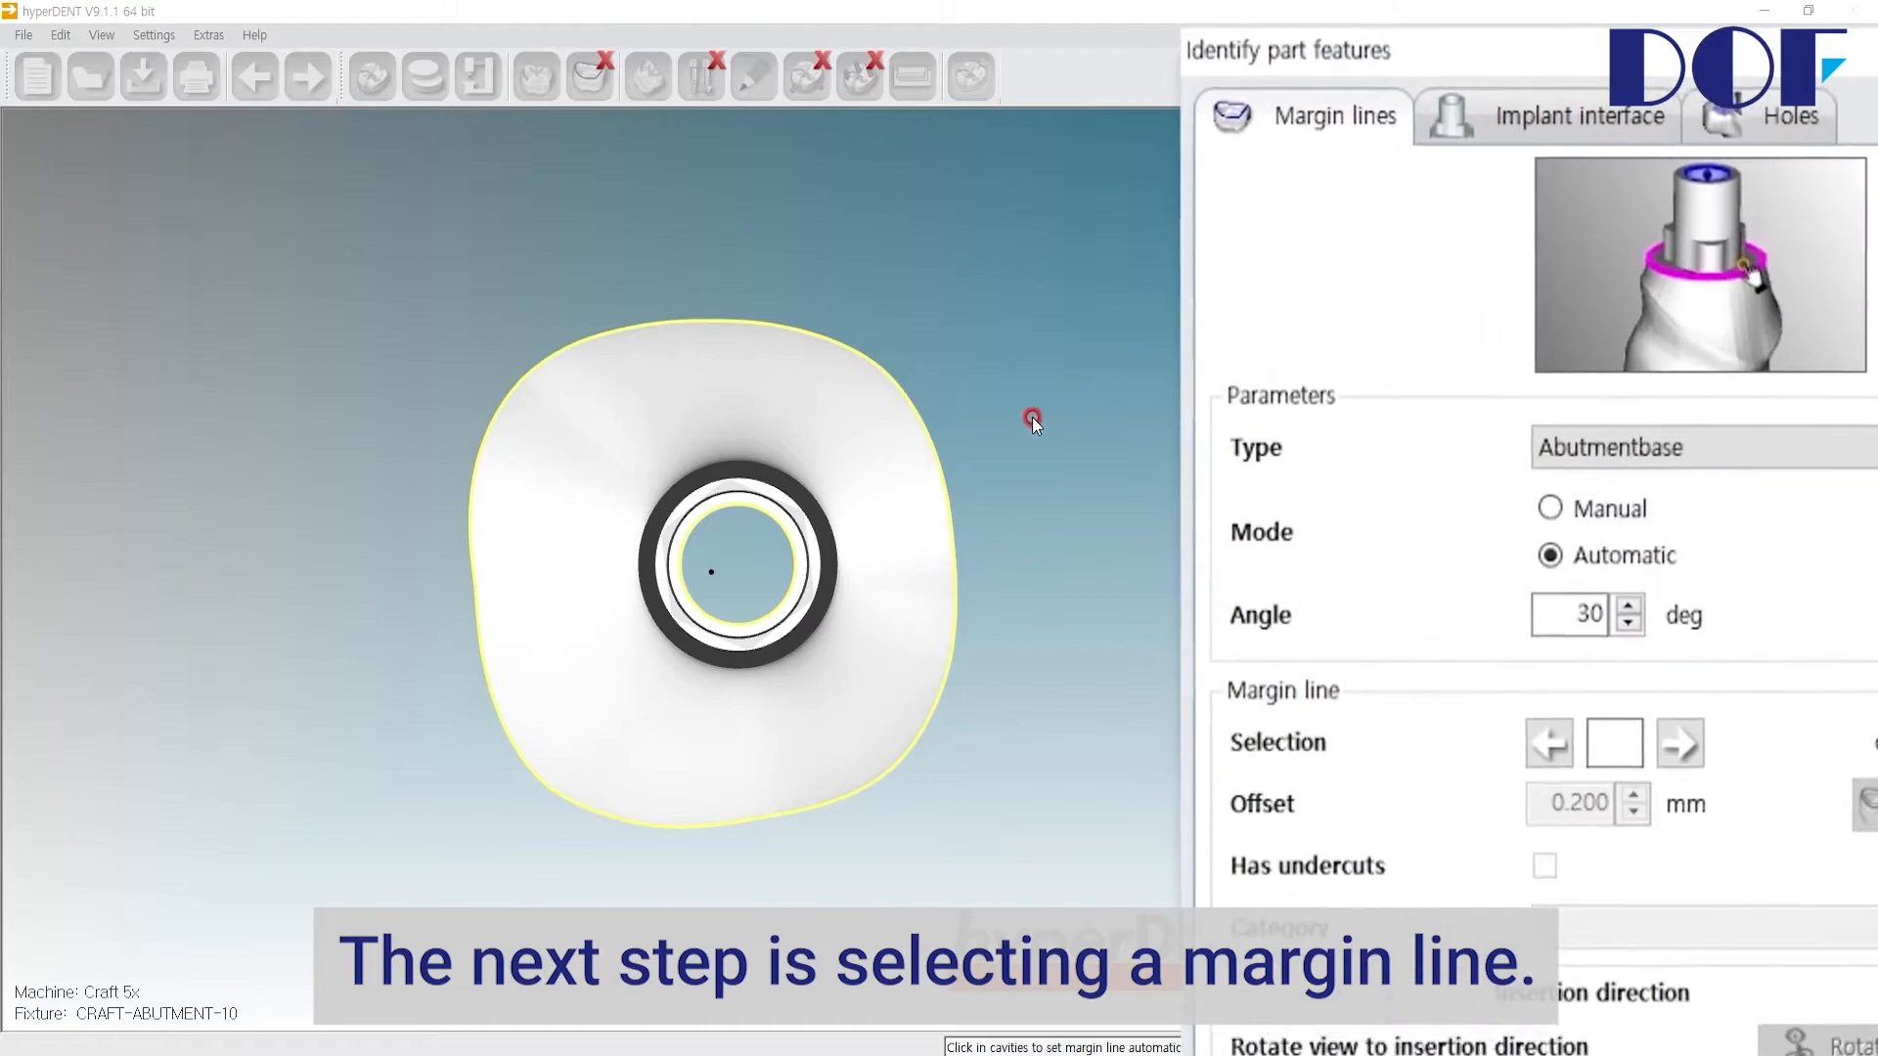
Step: Try automatic margin detection on the abutment base, then select and delete the detected margin line
right_drag(909, 490, 955, 564)
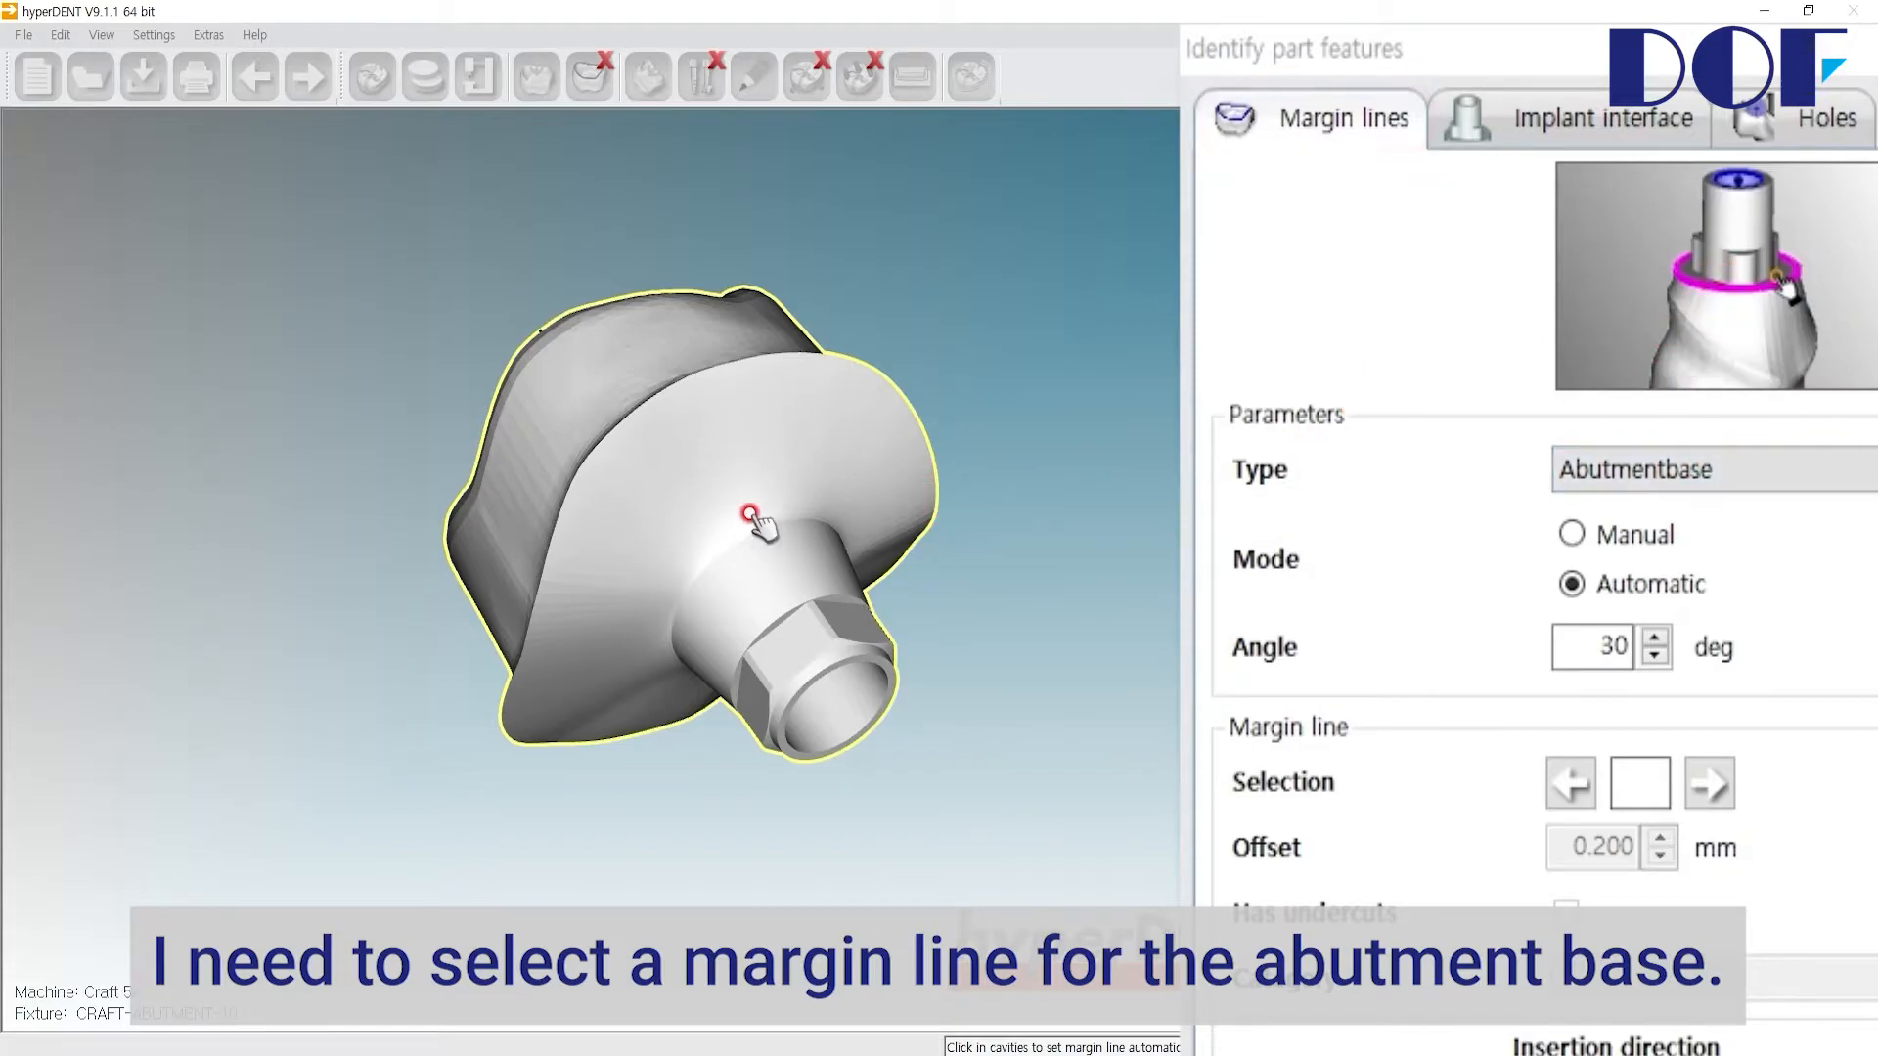
scroll(753, 512, up, 8)
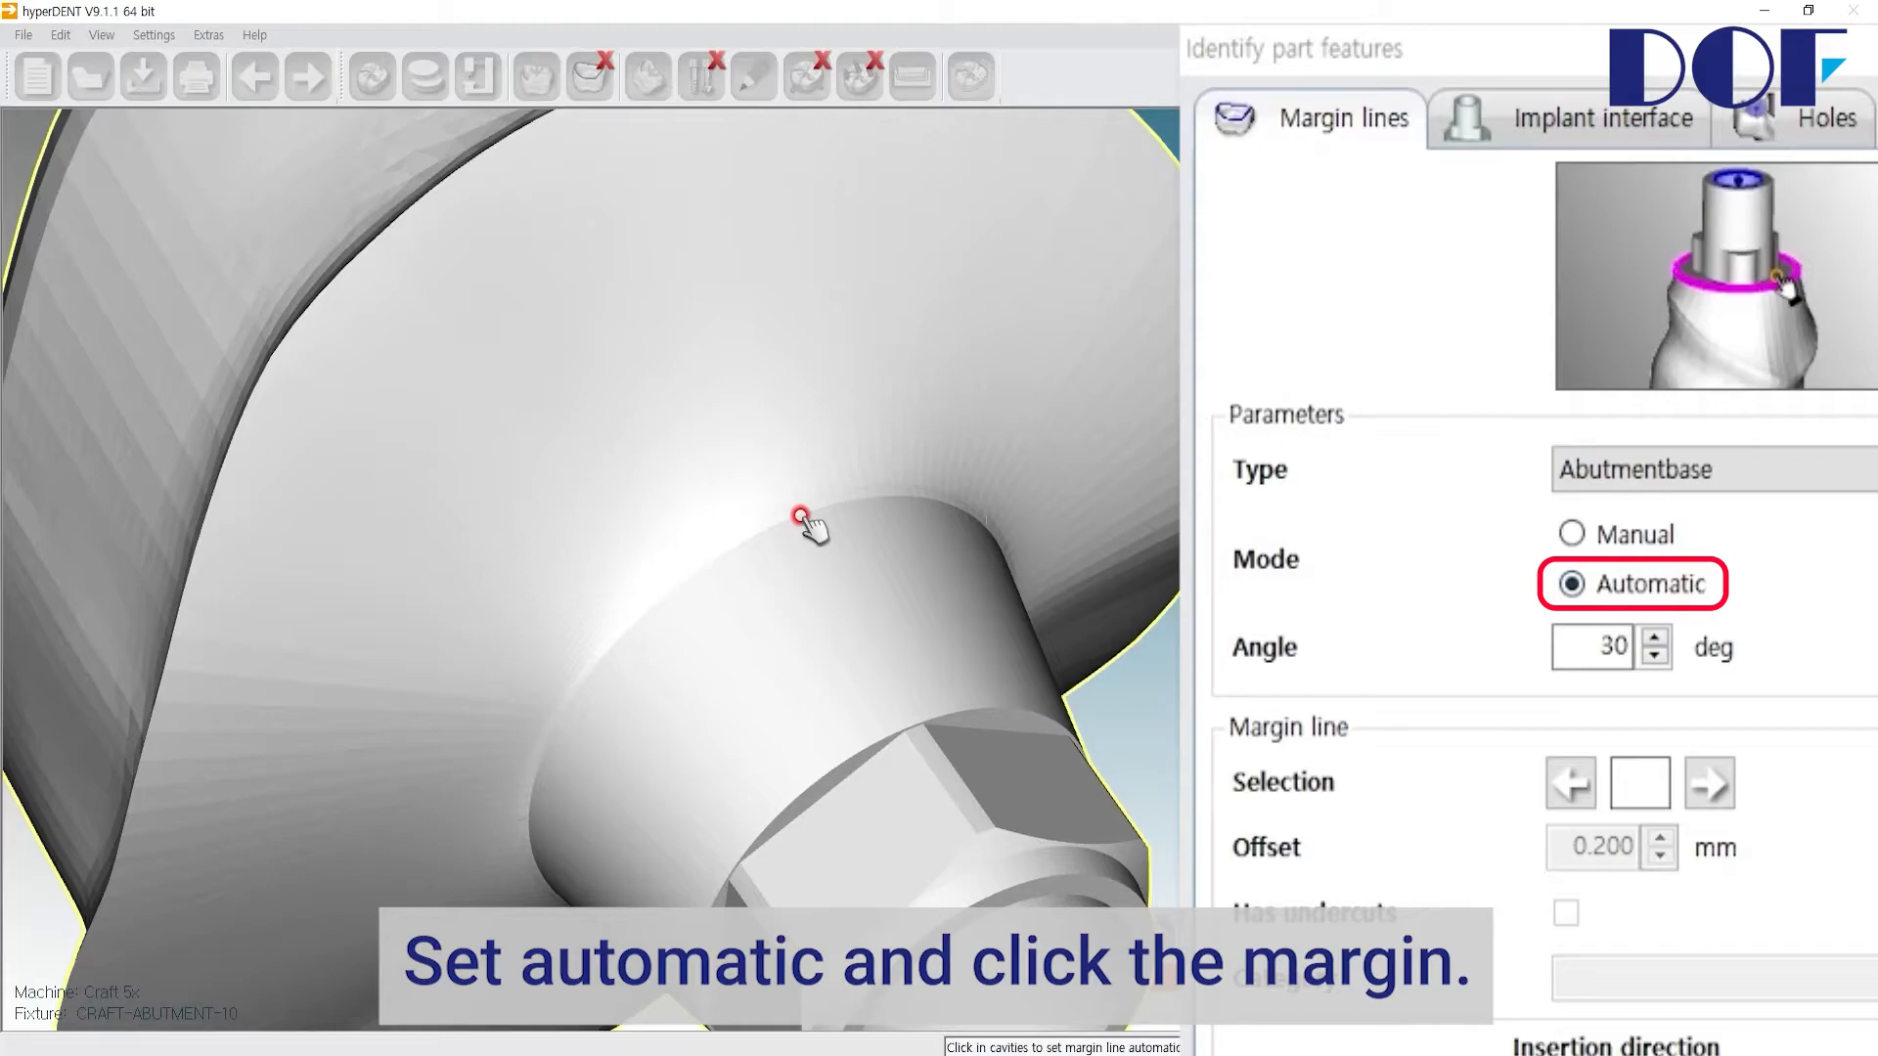
click(1027, 521)
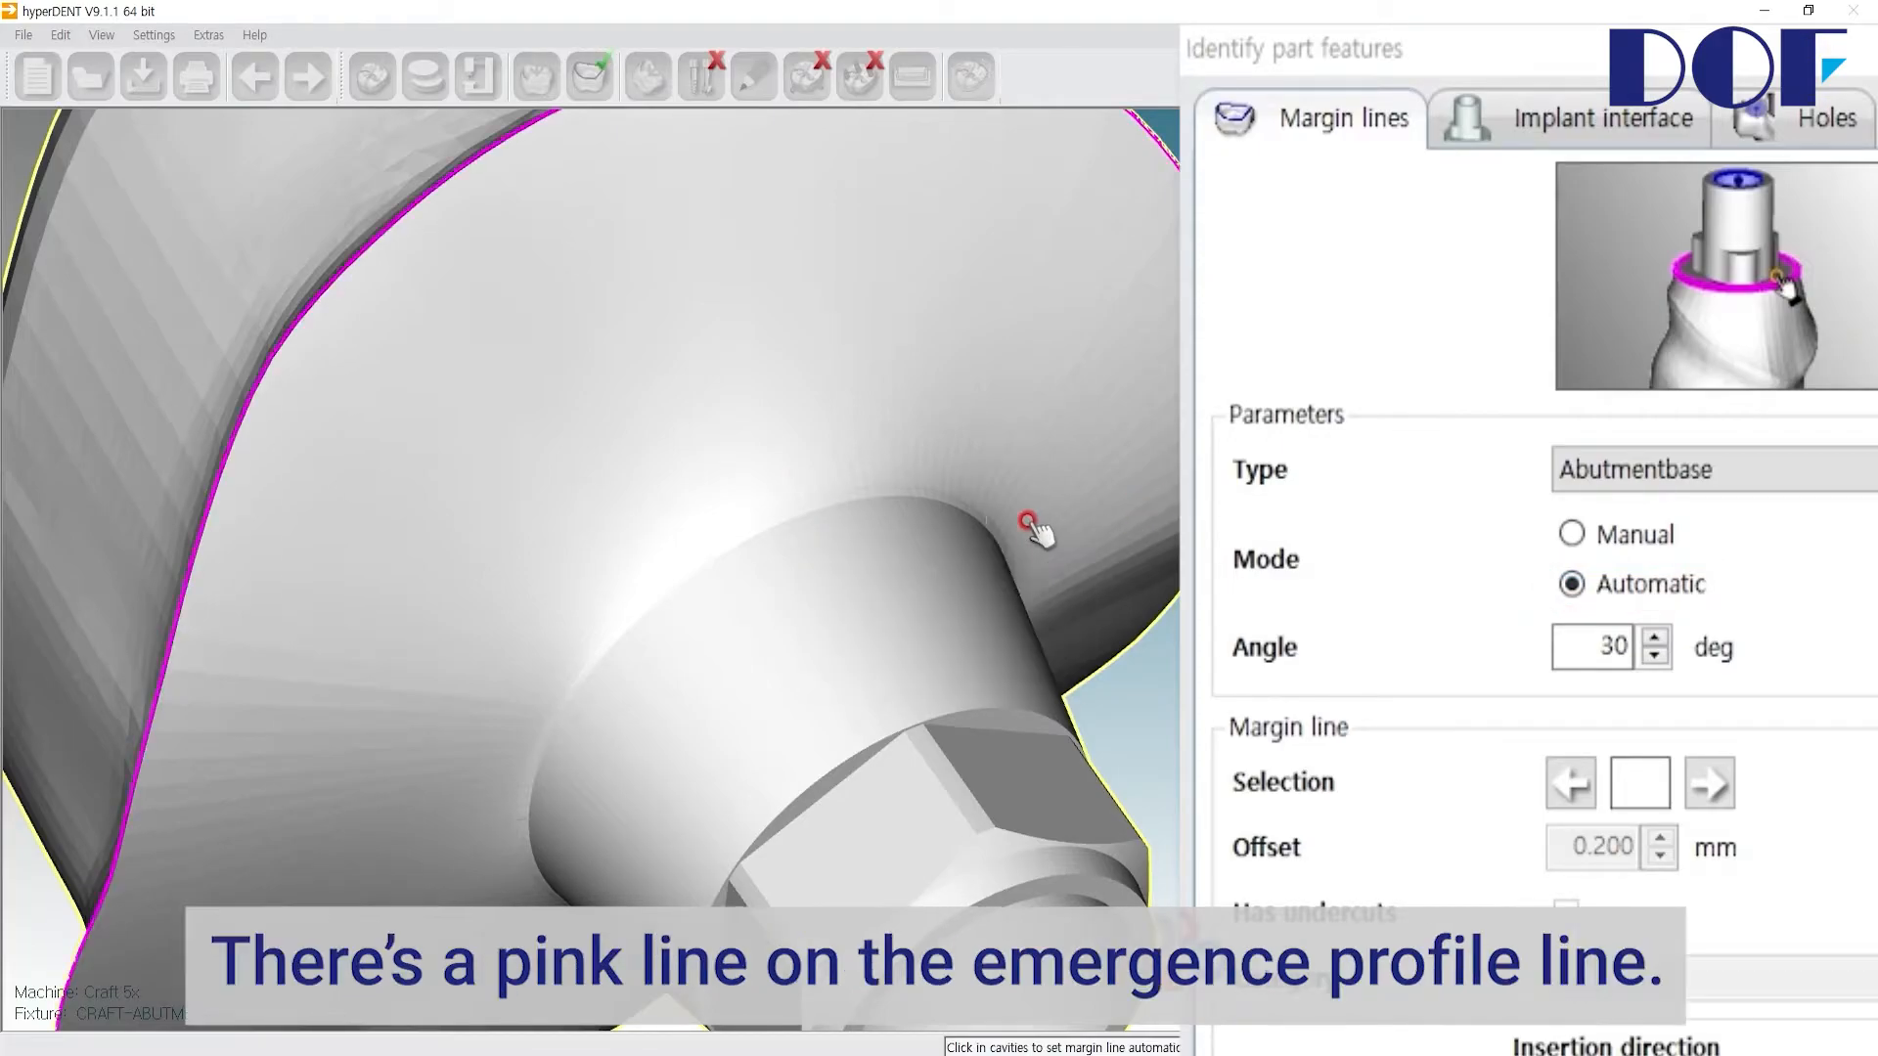
scroll(433, 524, down, 5)
mouse_move(400, 518)
middle_down()
mouse_move(357, 486)
mouse_move(402, 533)
middle_up()
middle_drag(374, 466, 341, 430)
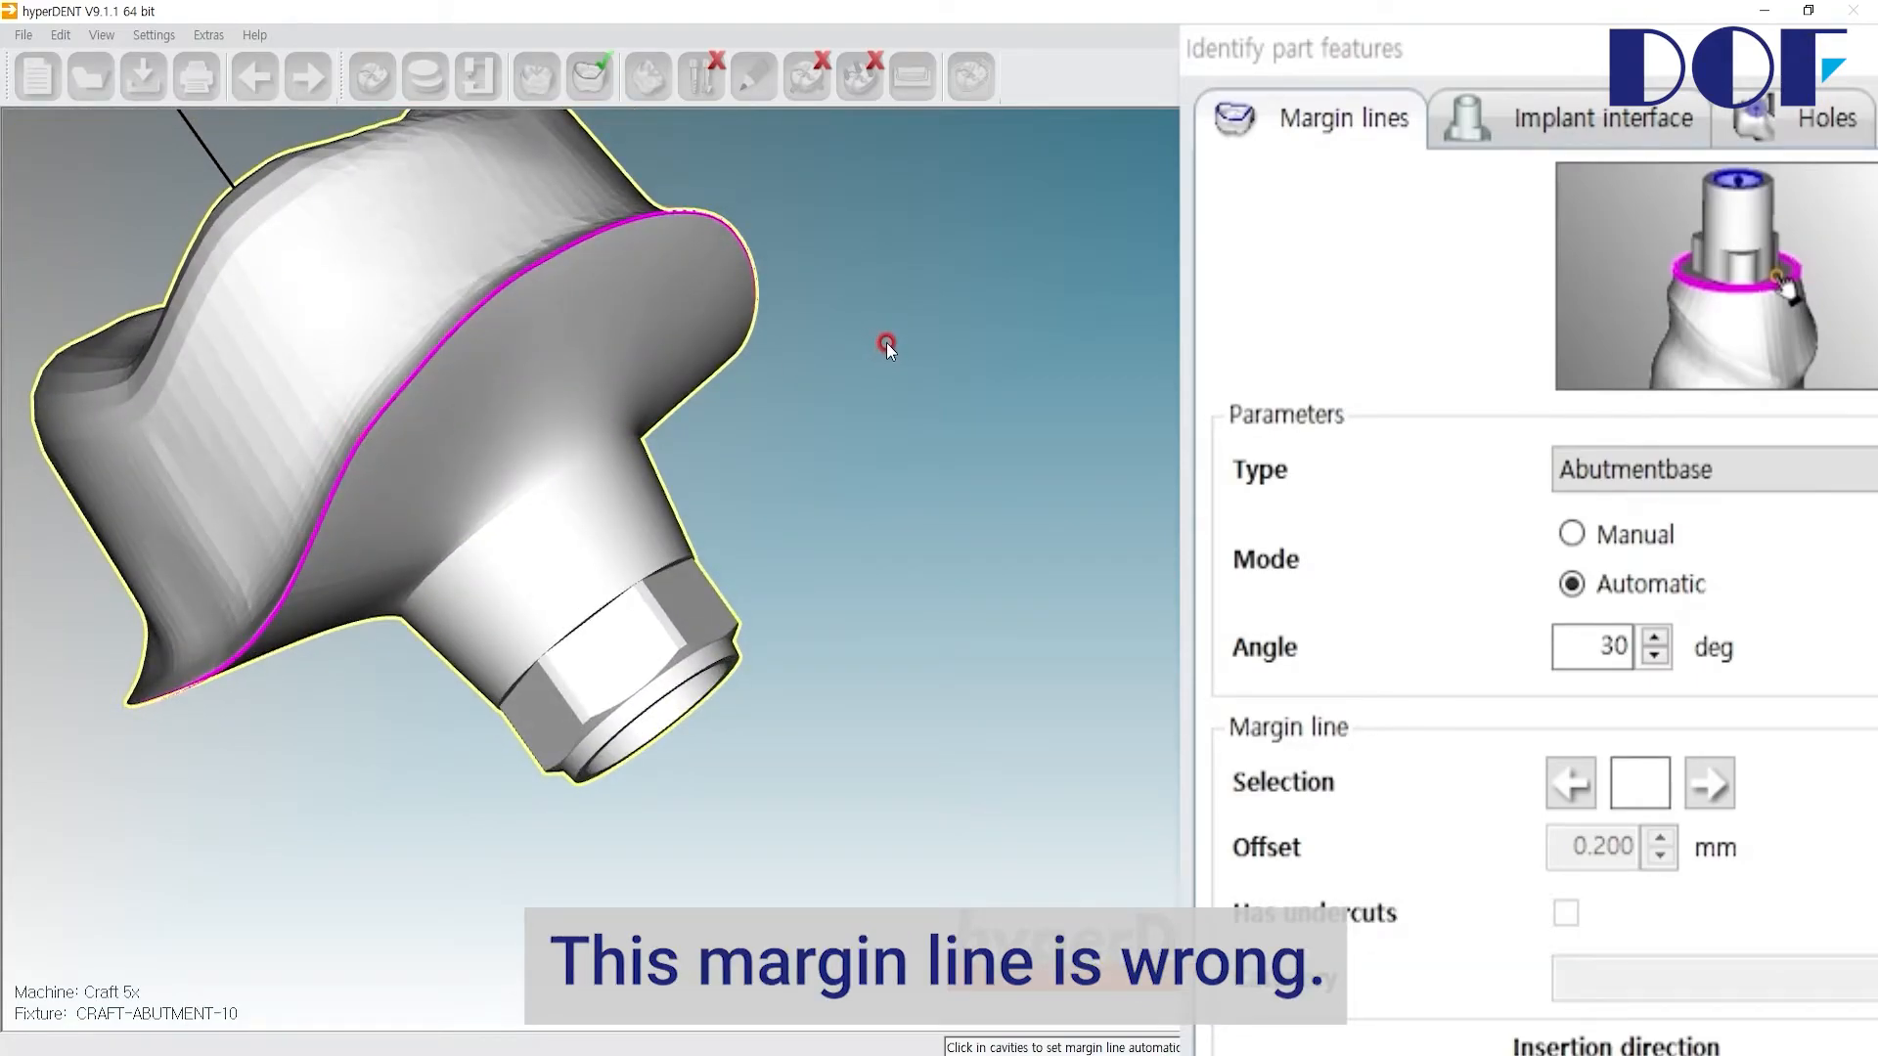
click(429, 360)
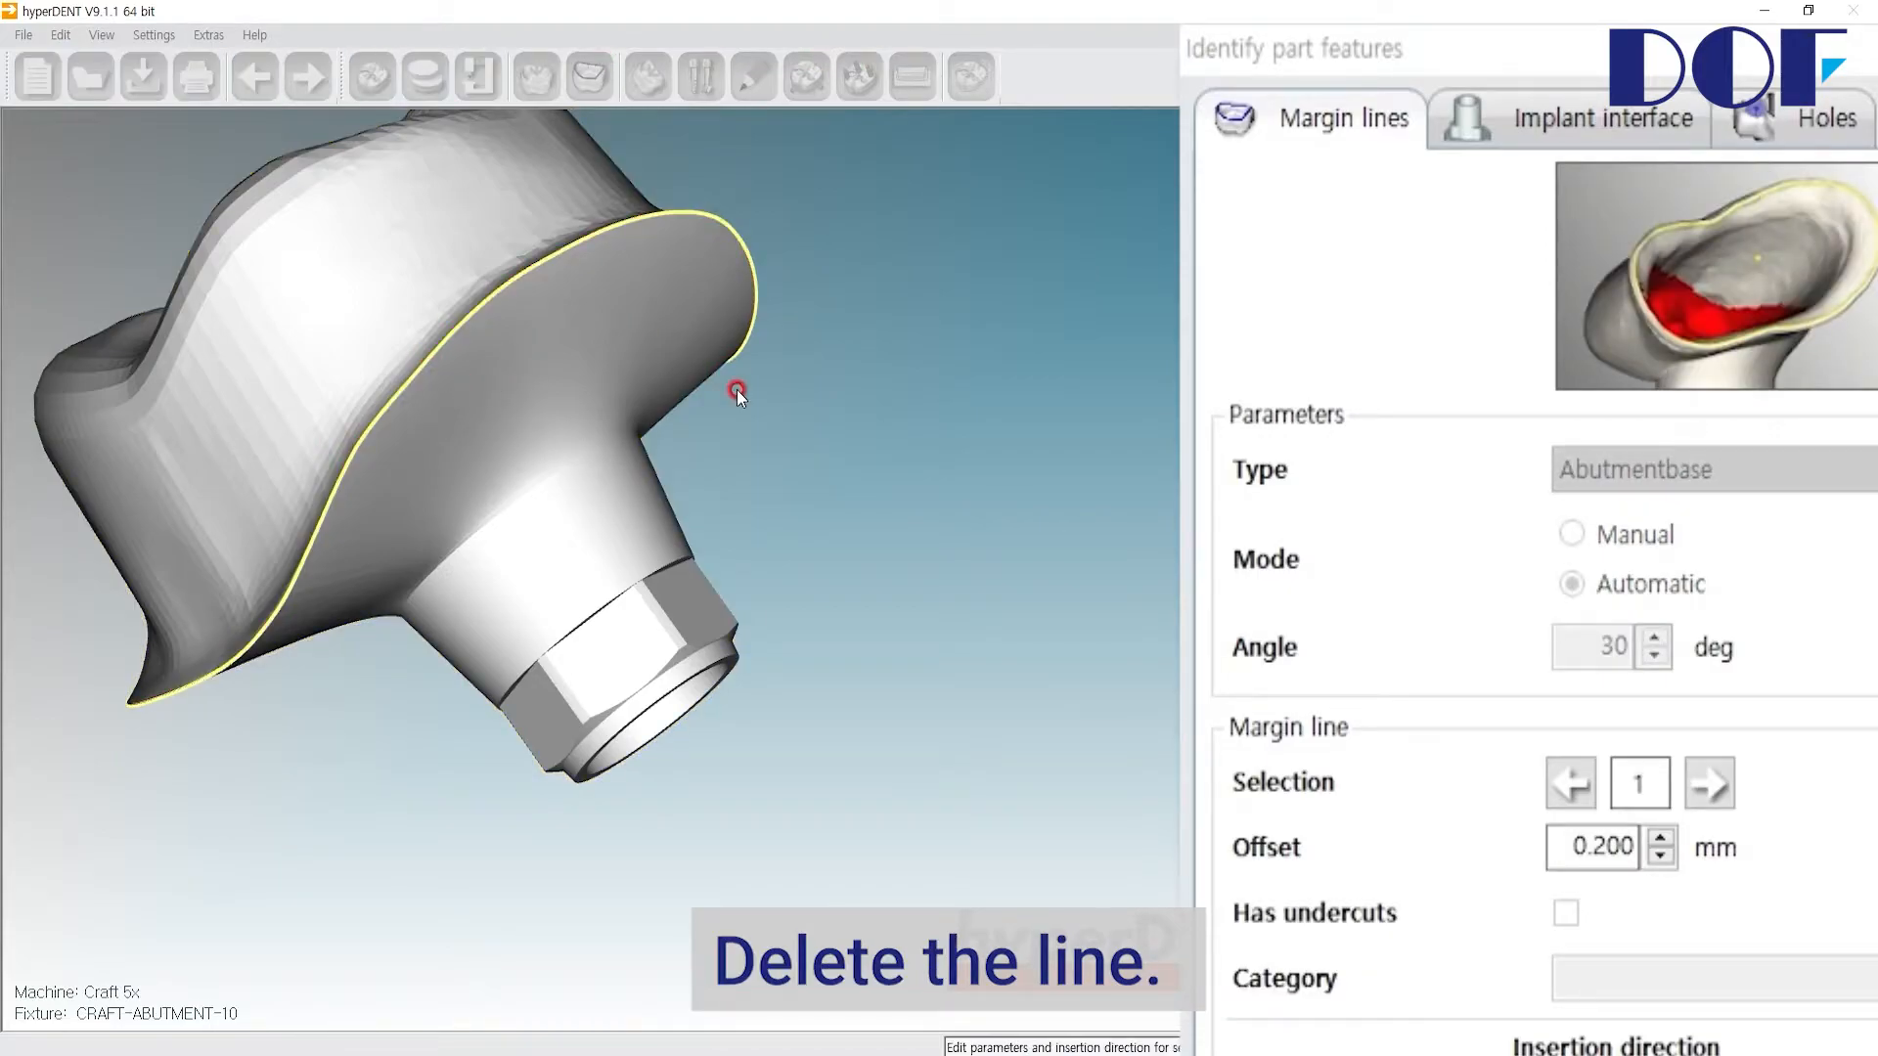
key(Delete)
Step: Switch to Manual mode and trace the Abutmentbase margin line around the base of the abutment's cylindrical neck
scroll(431, 566, up, 5)
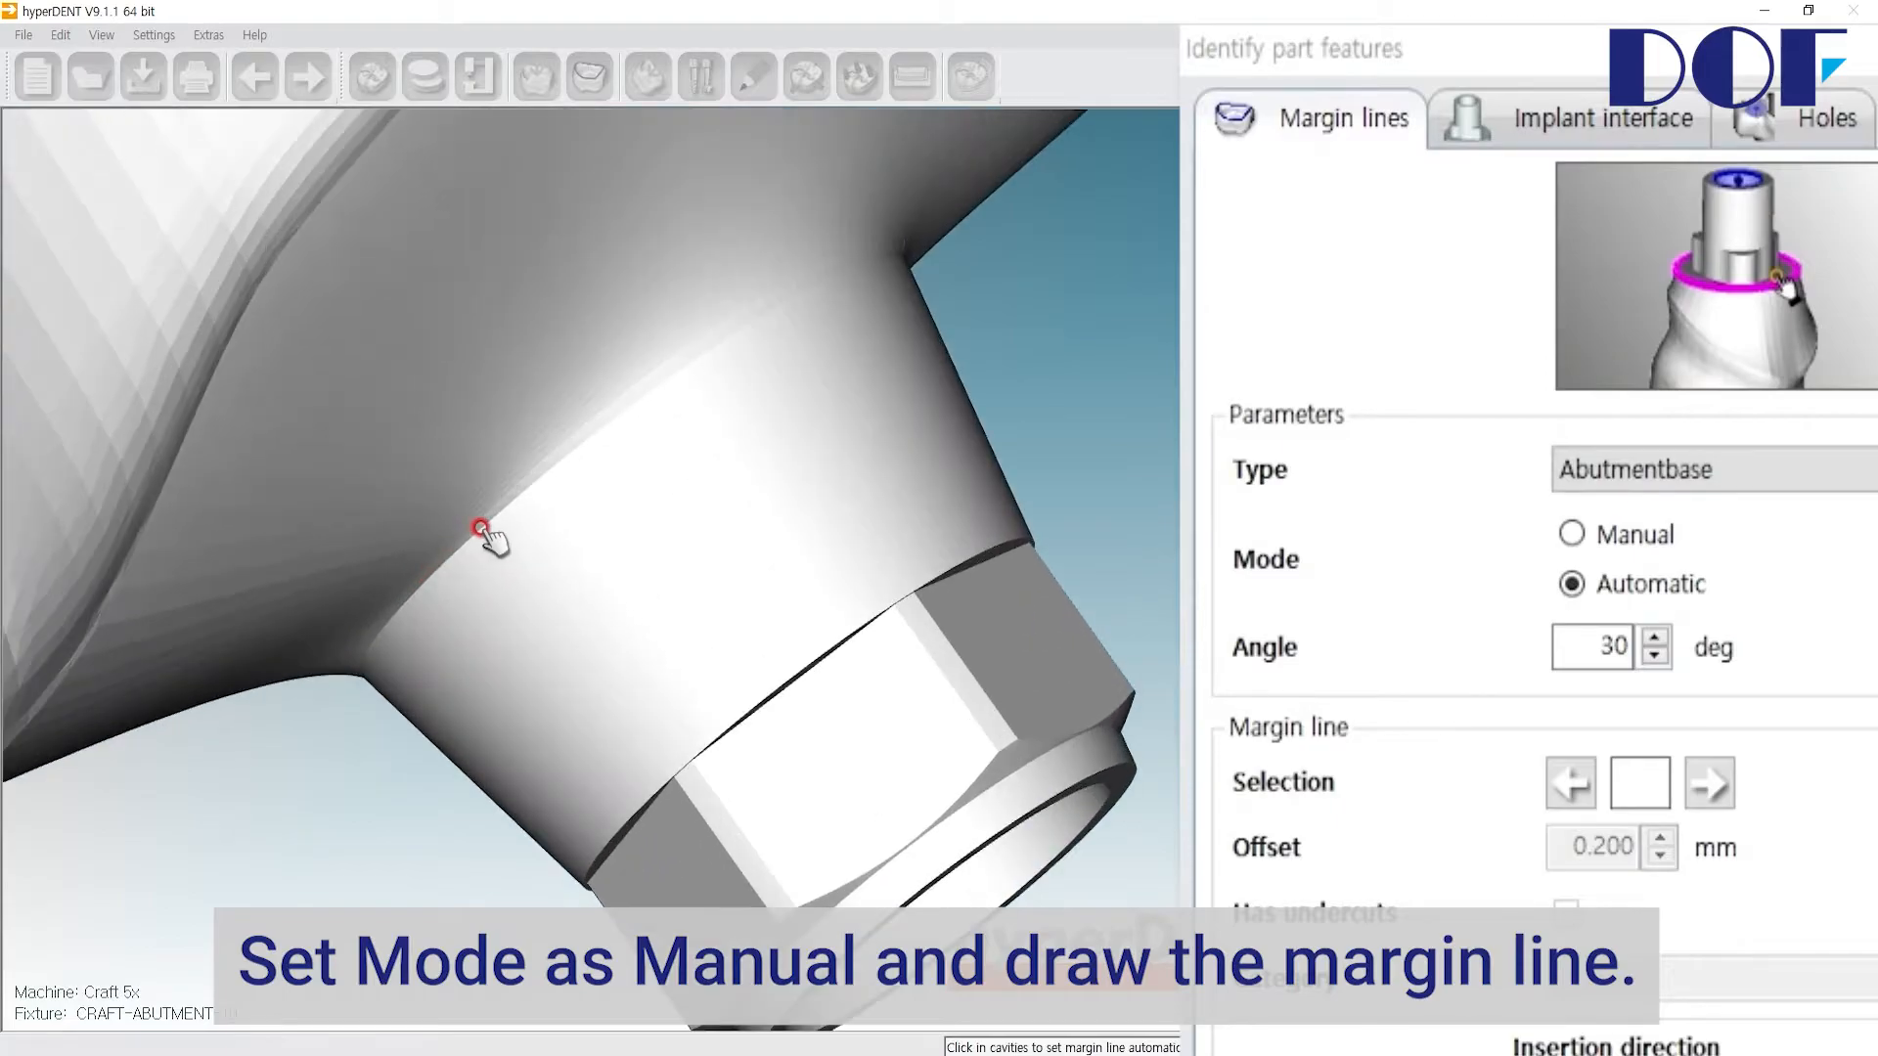
click(1627, 538)
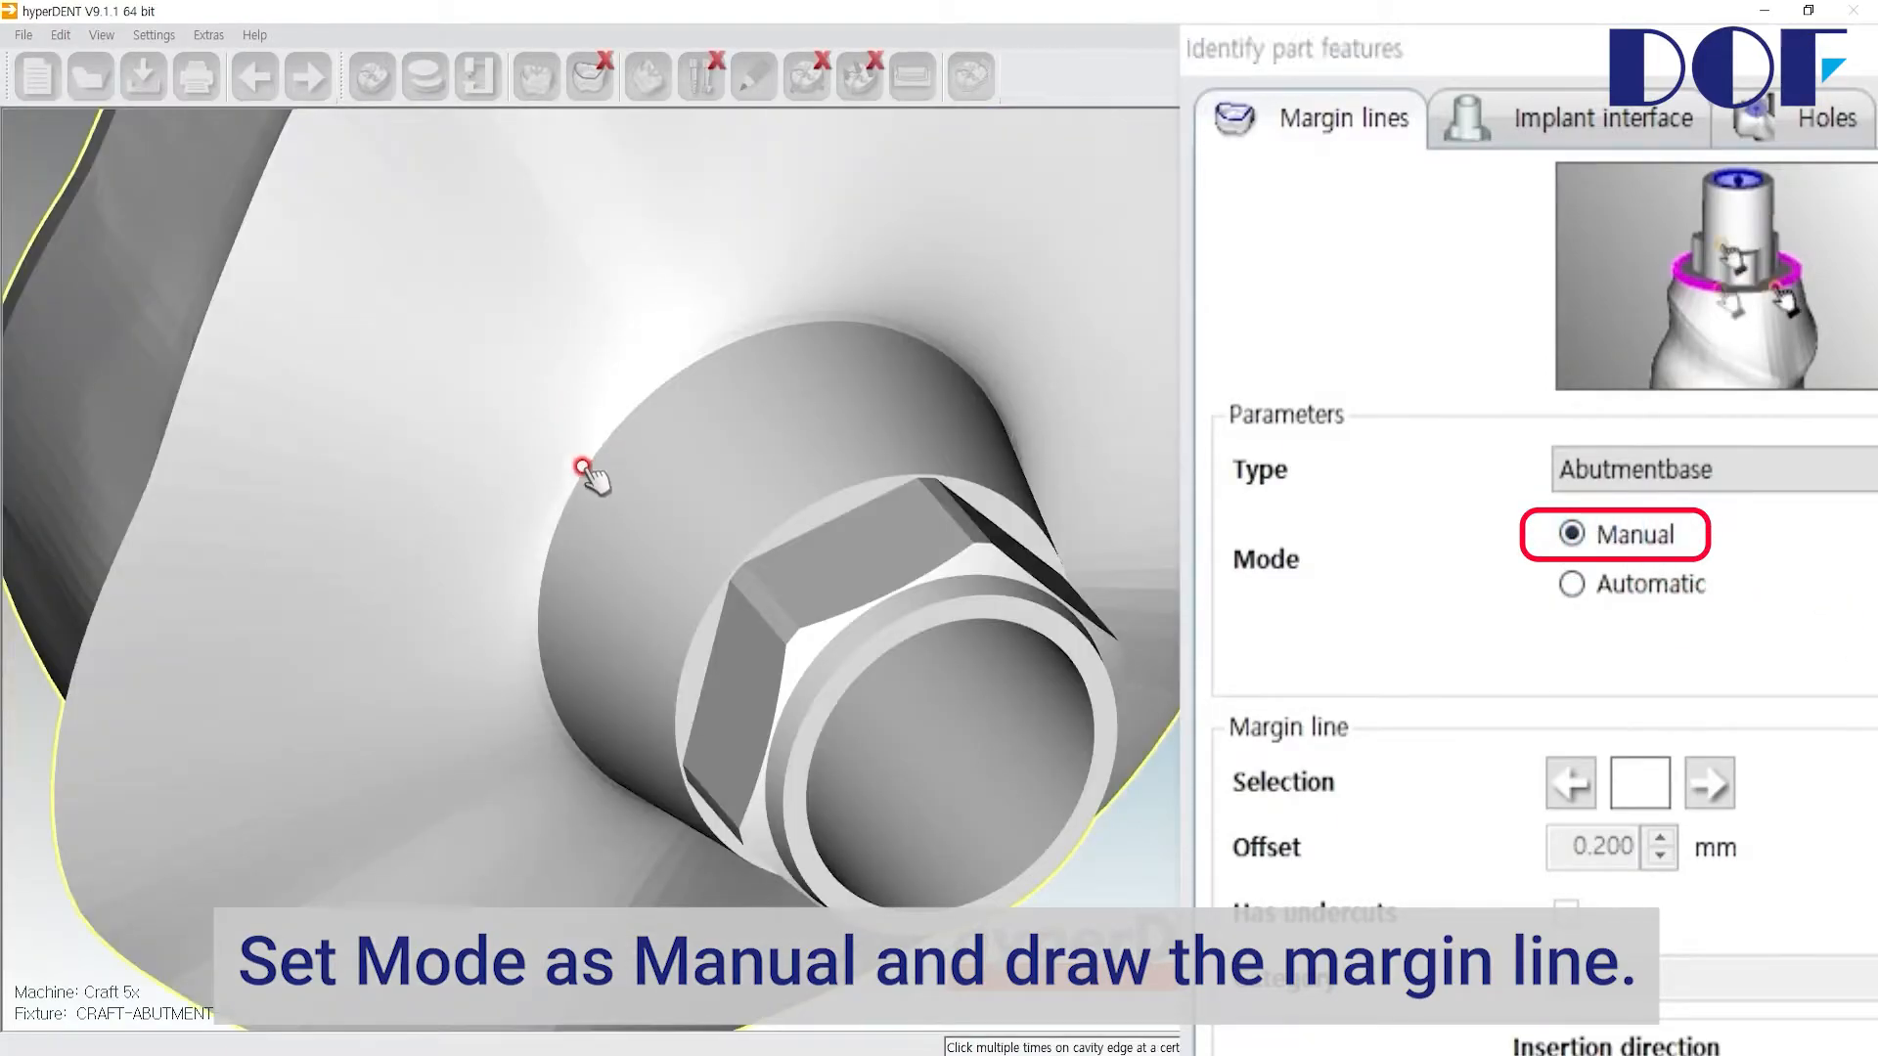
click(583, 469)
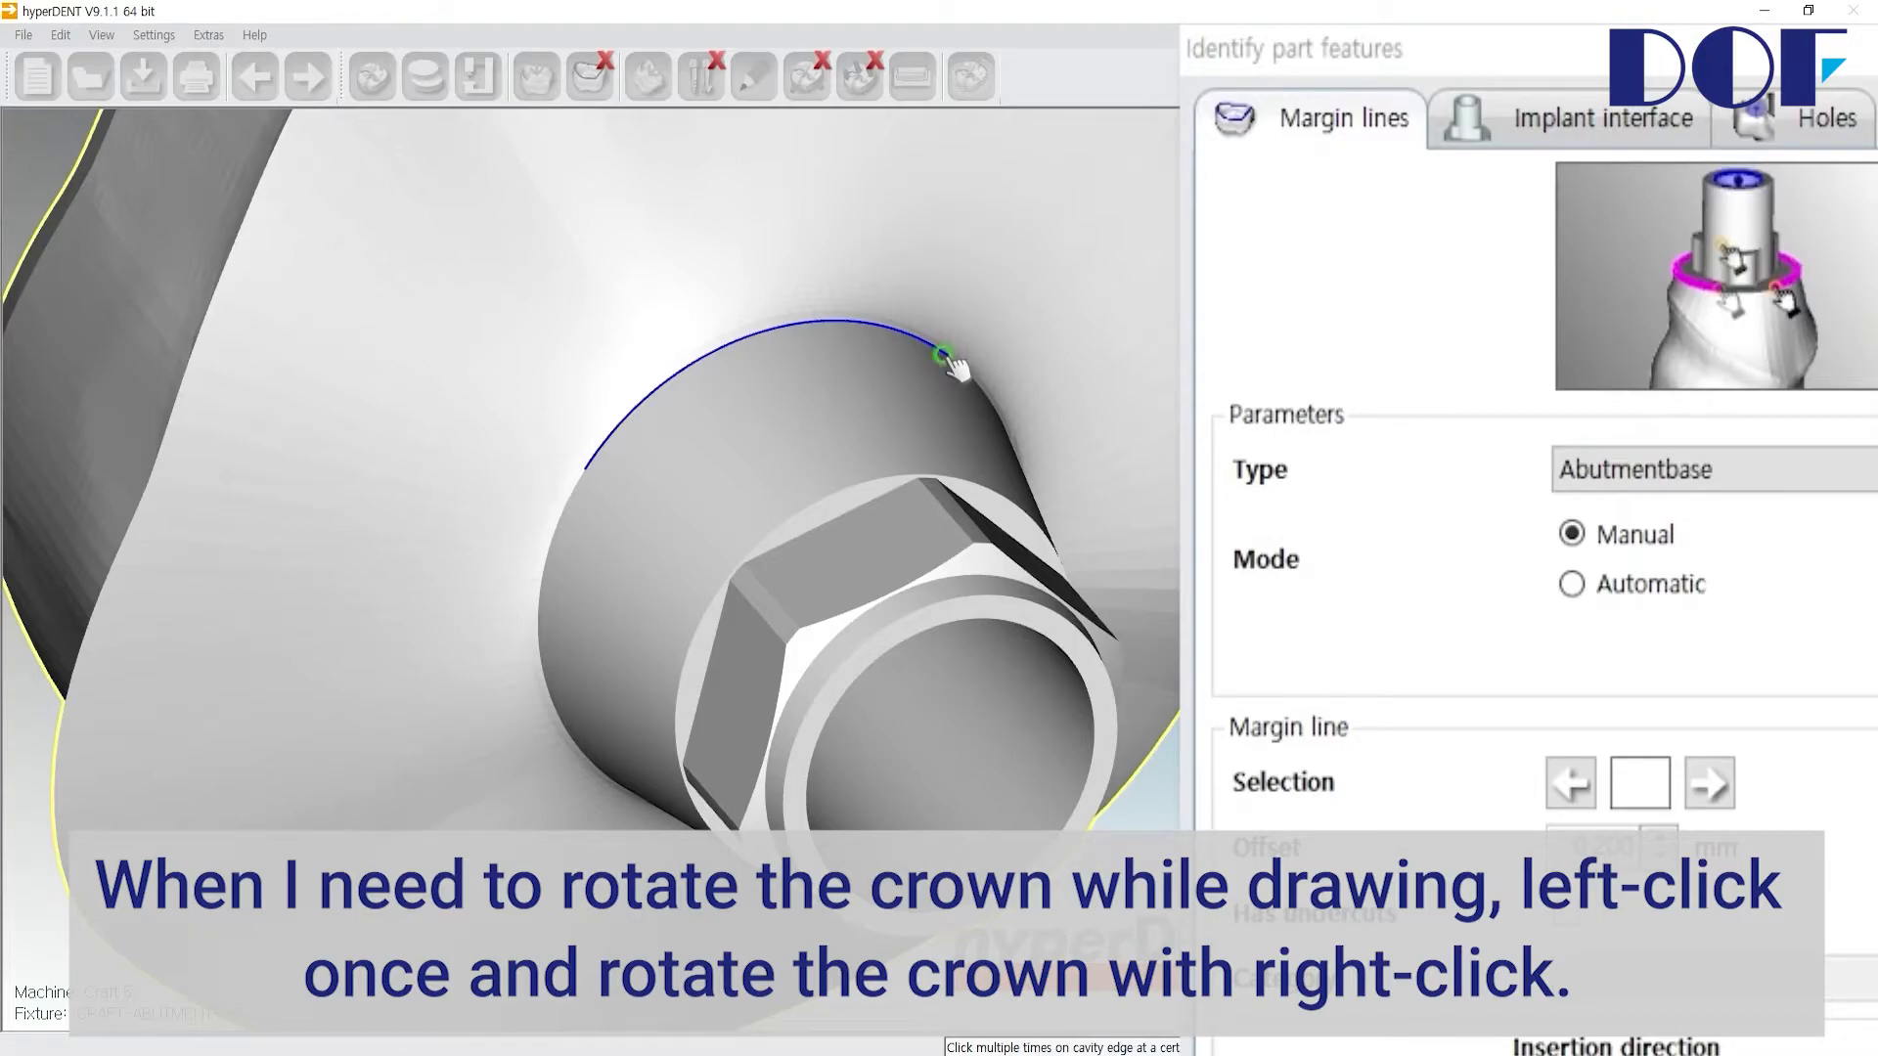
right_drag(955, 367, 810, 319)
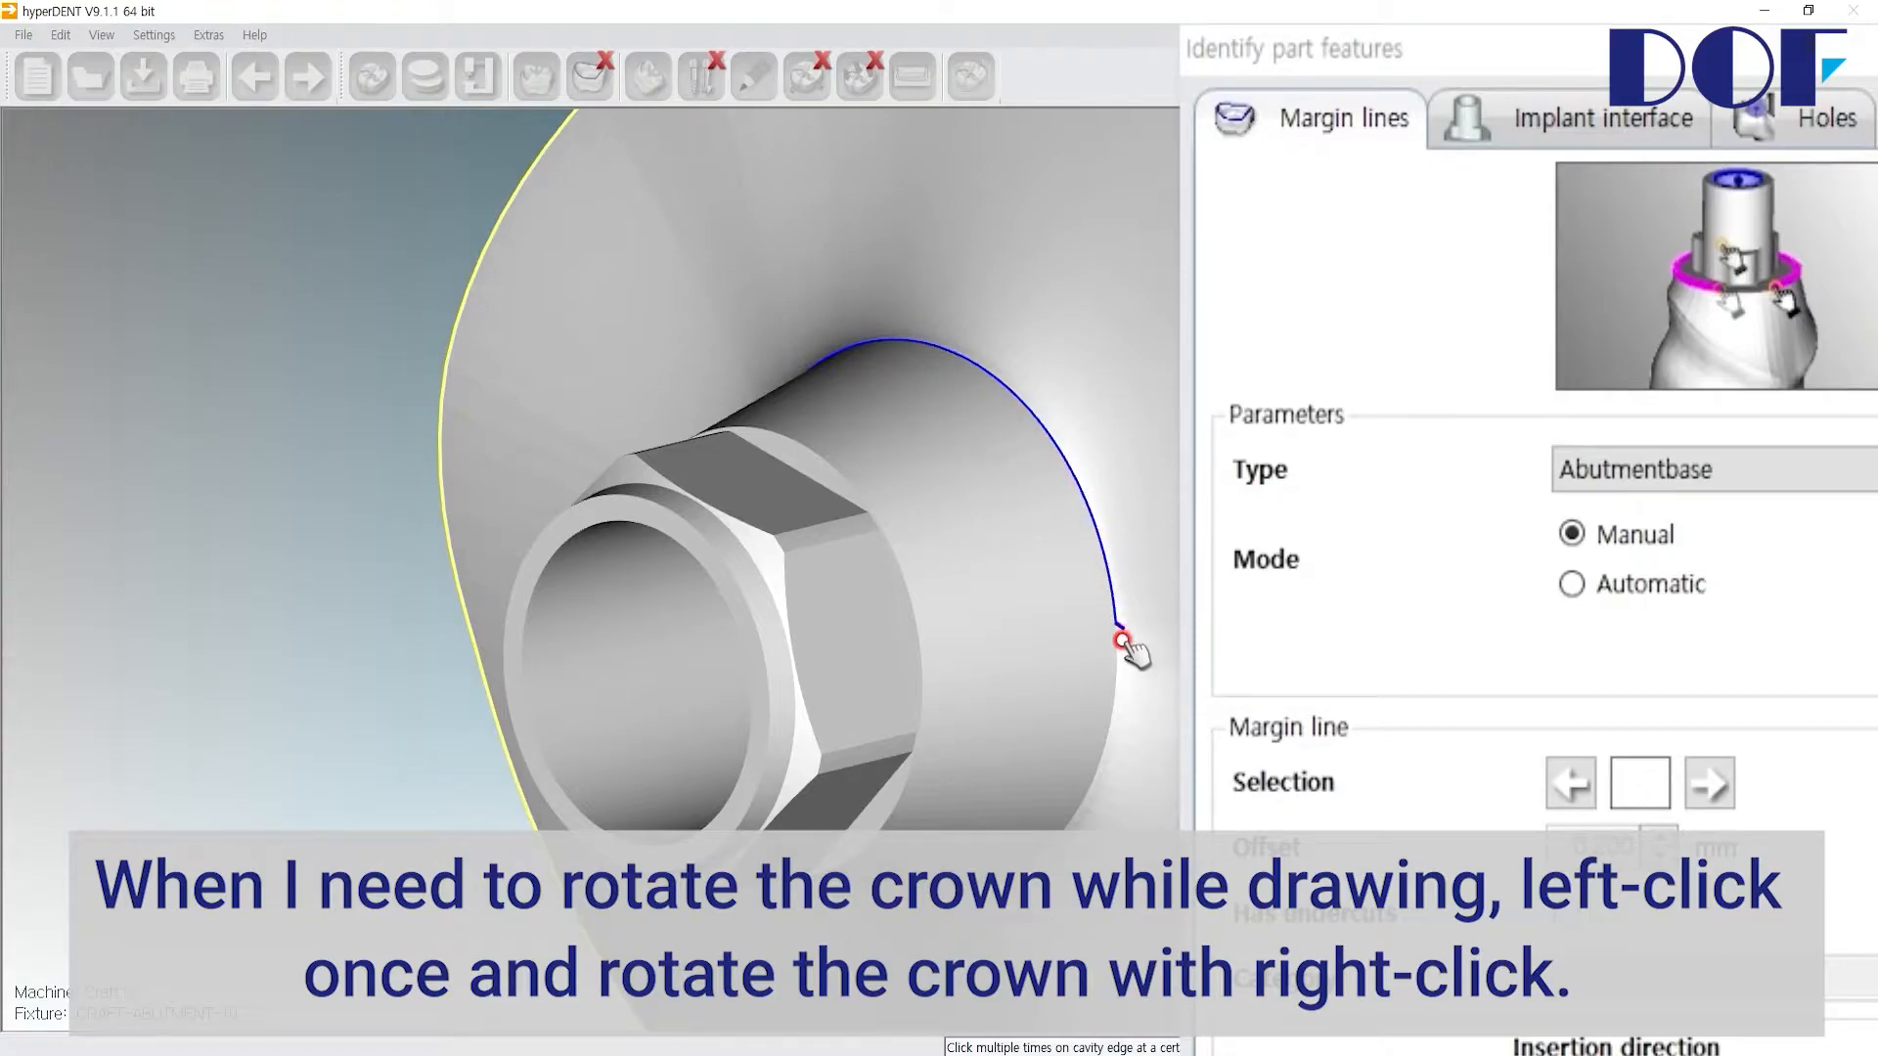
click(1115, 710)
right_drag(1115, 710, 1079, 548)
middle_drag(1005, 684, 899, 430)
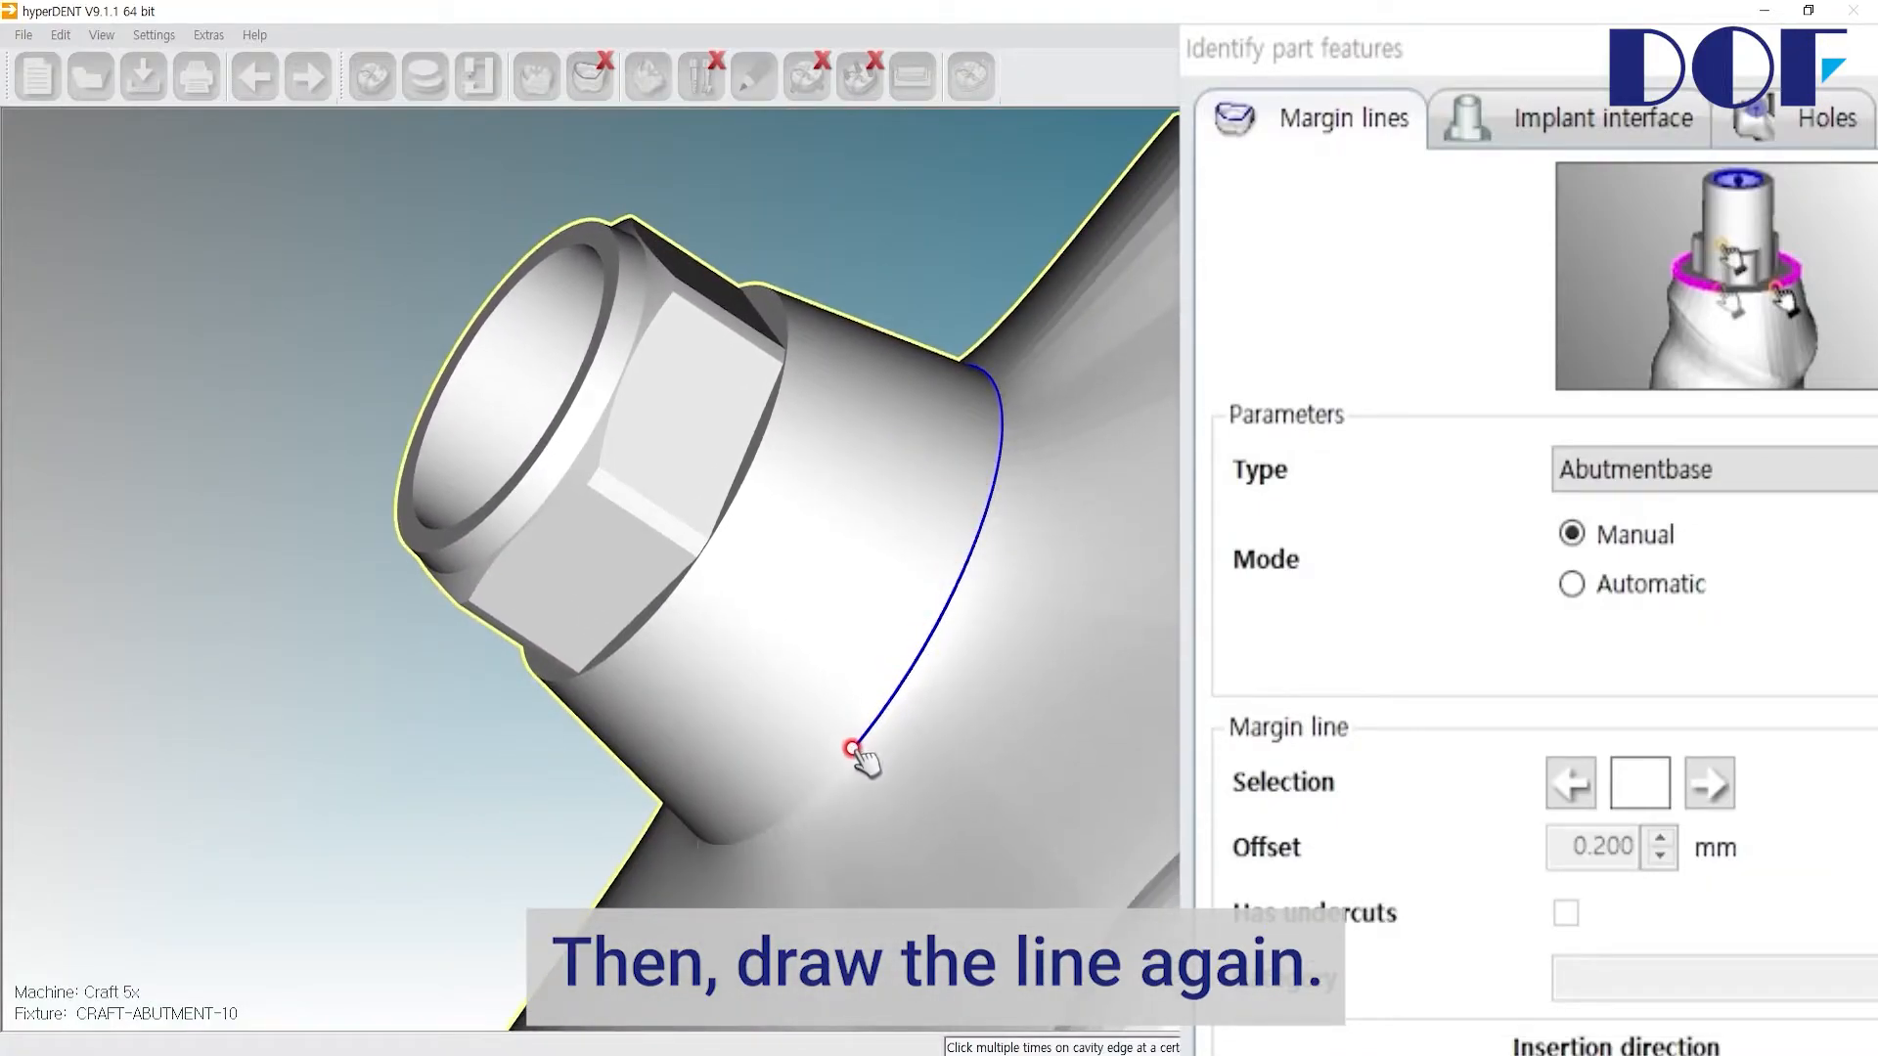
click(833, 773)
right_drag(798, 793, 914, 754)
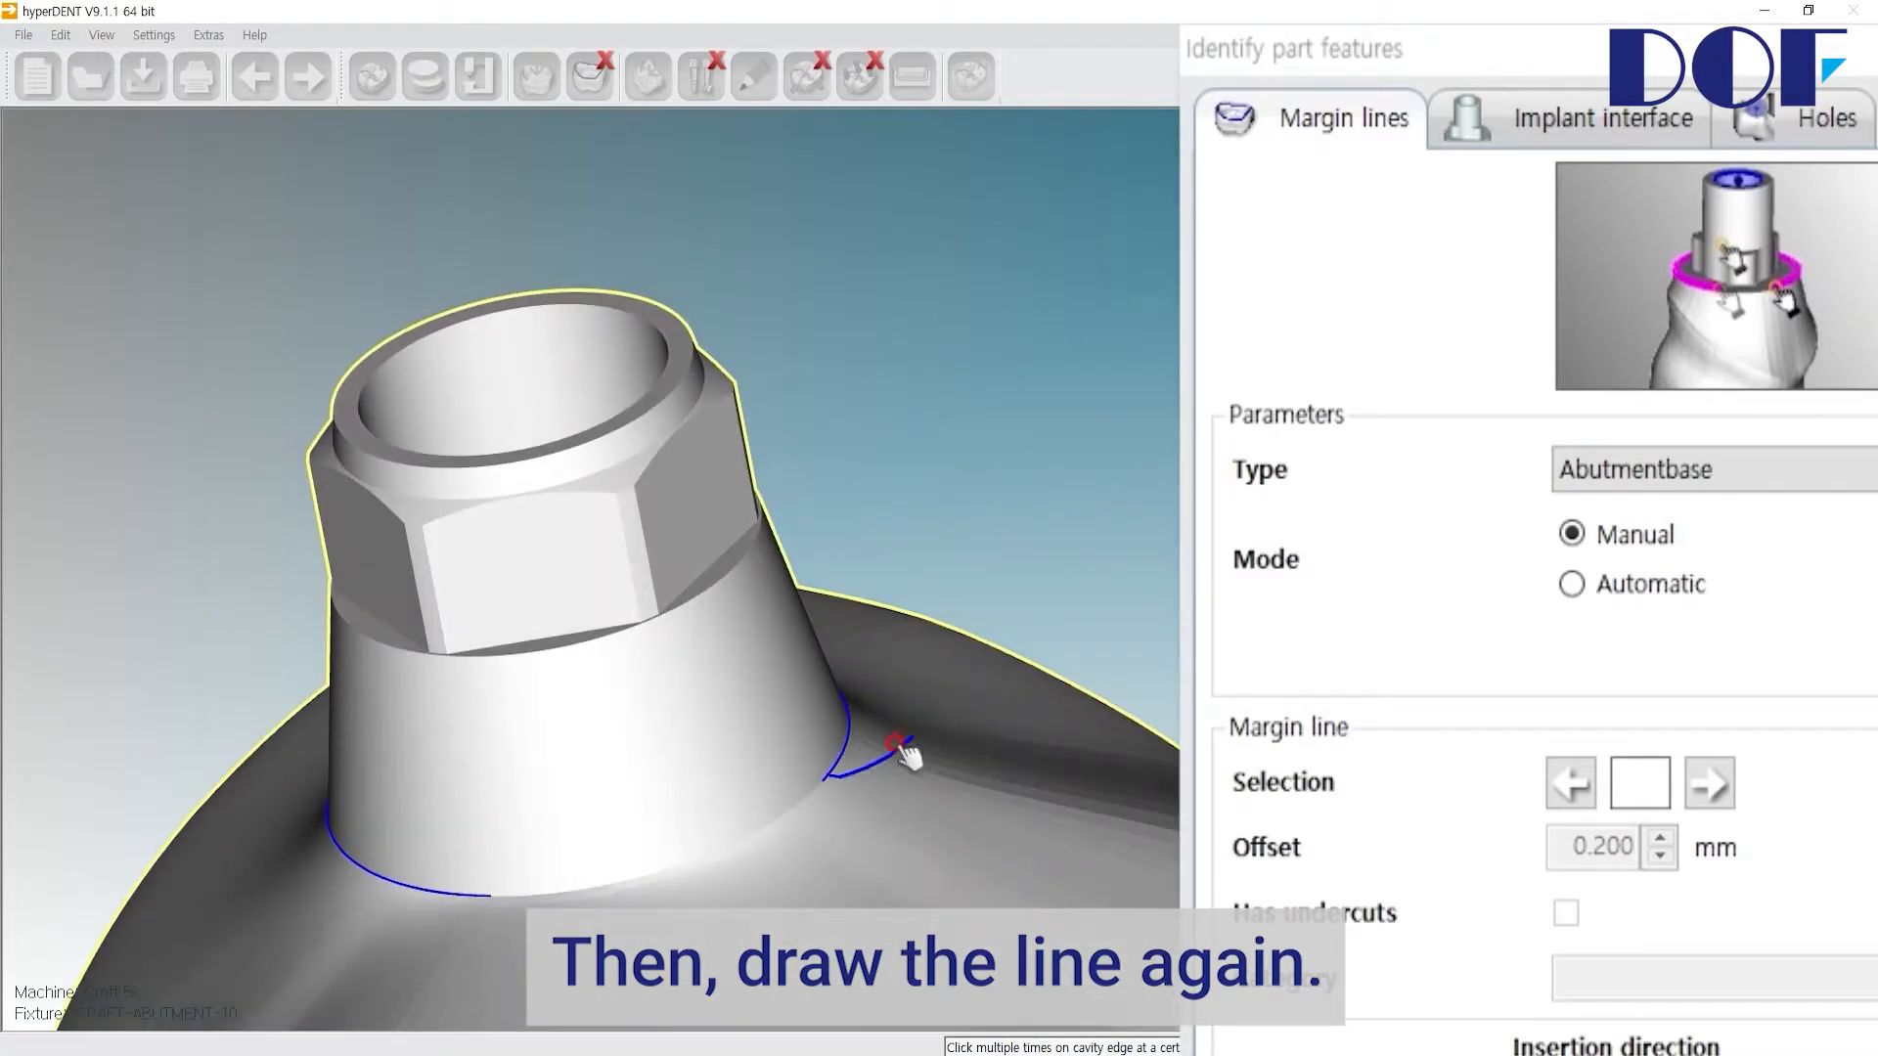
click(486, 893)
click(566, 859)
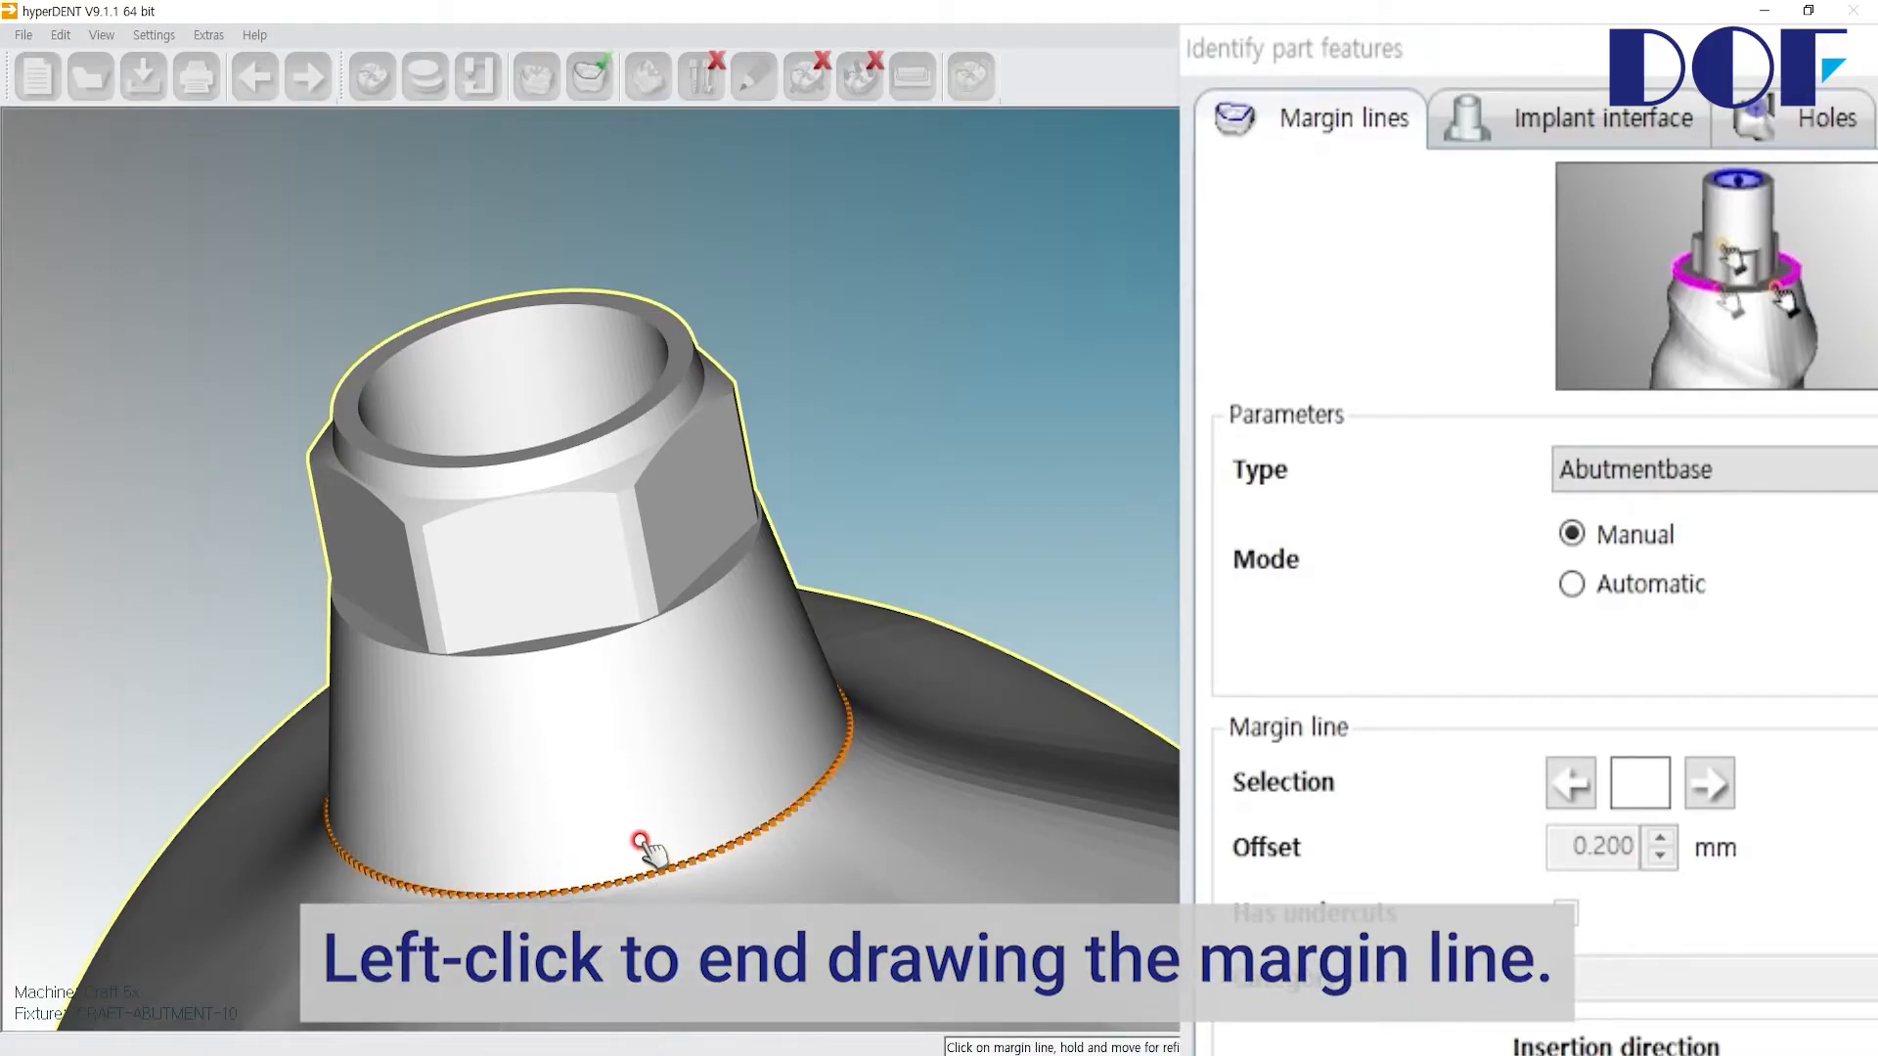
Step: Set the margin line type to Emergence
scroll(611, 779, up, 2)
scroll(613, 778, down, 3)
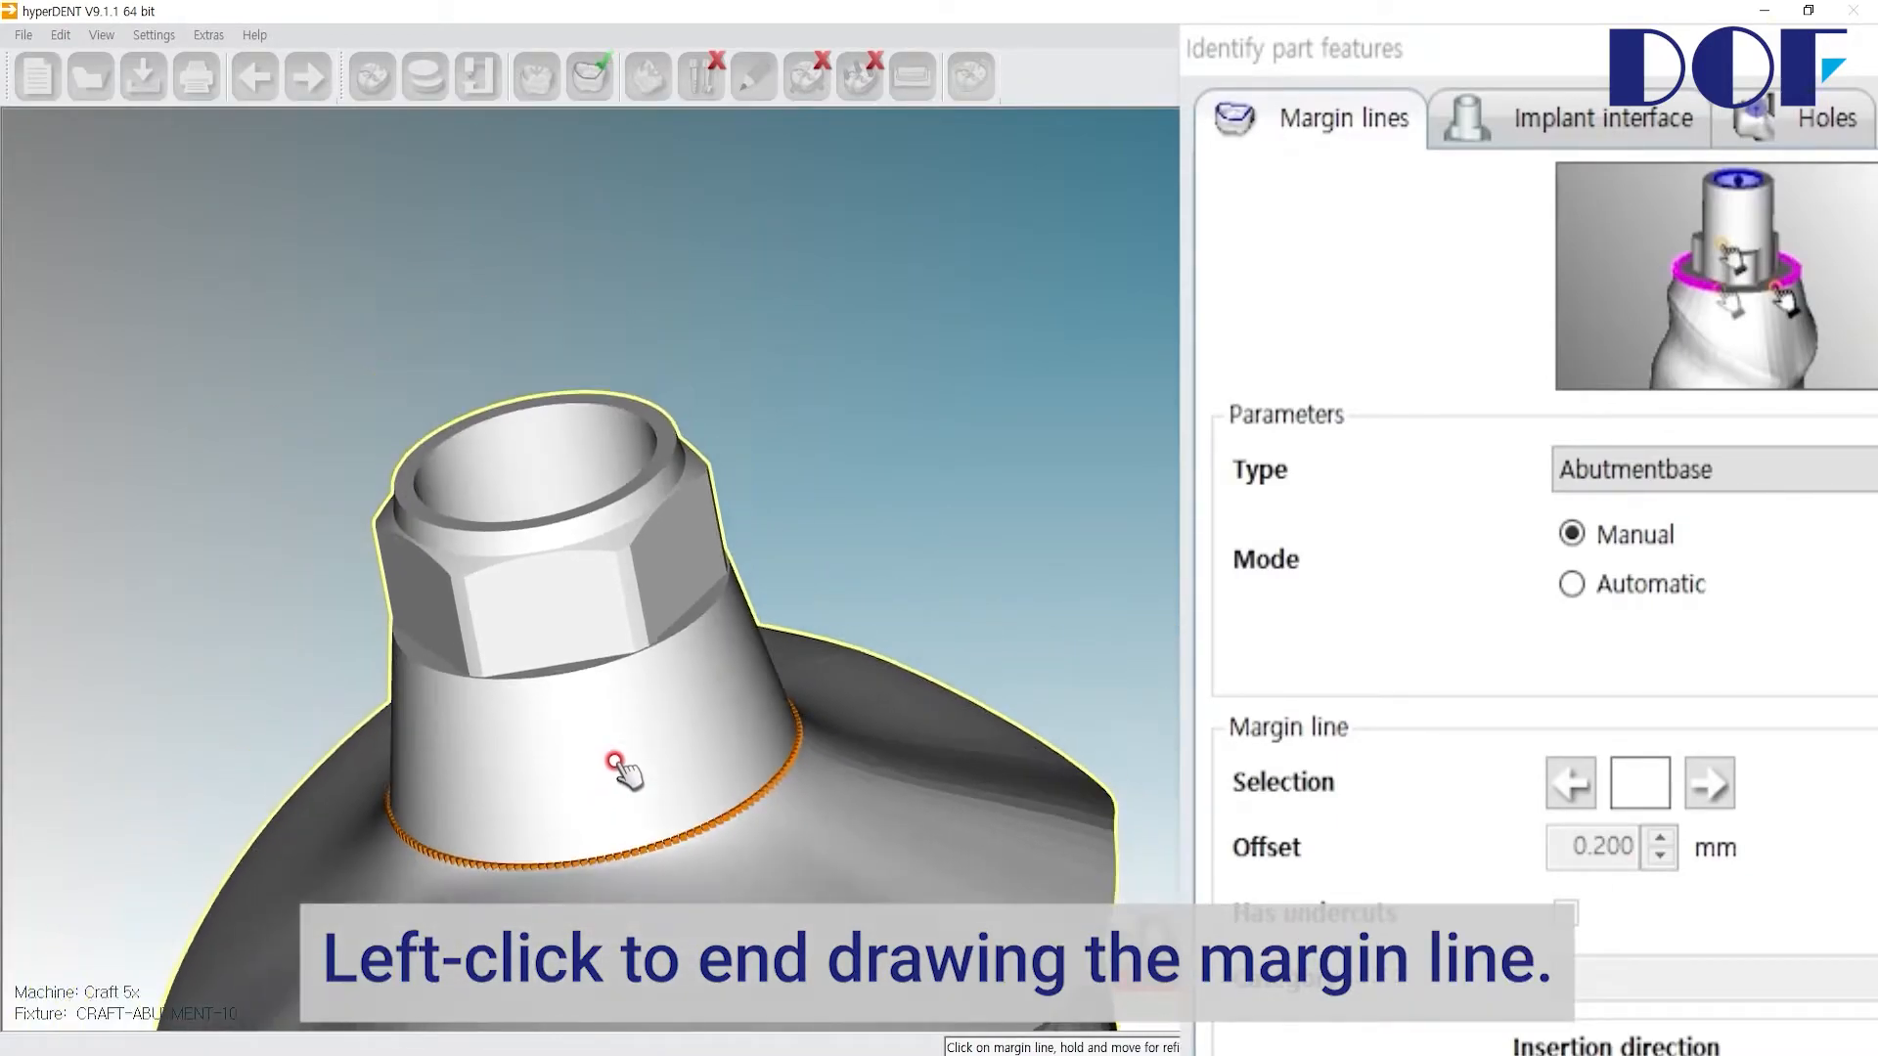
right_drag(618, 767, 725, 710)
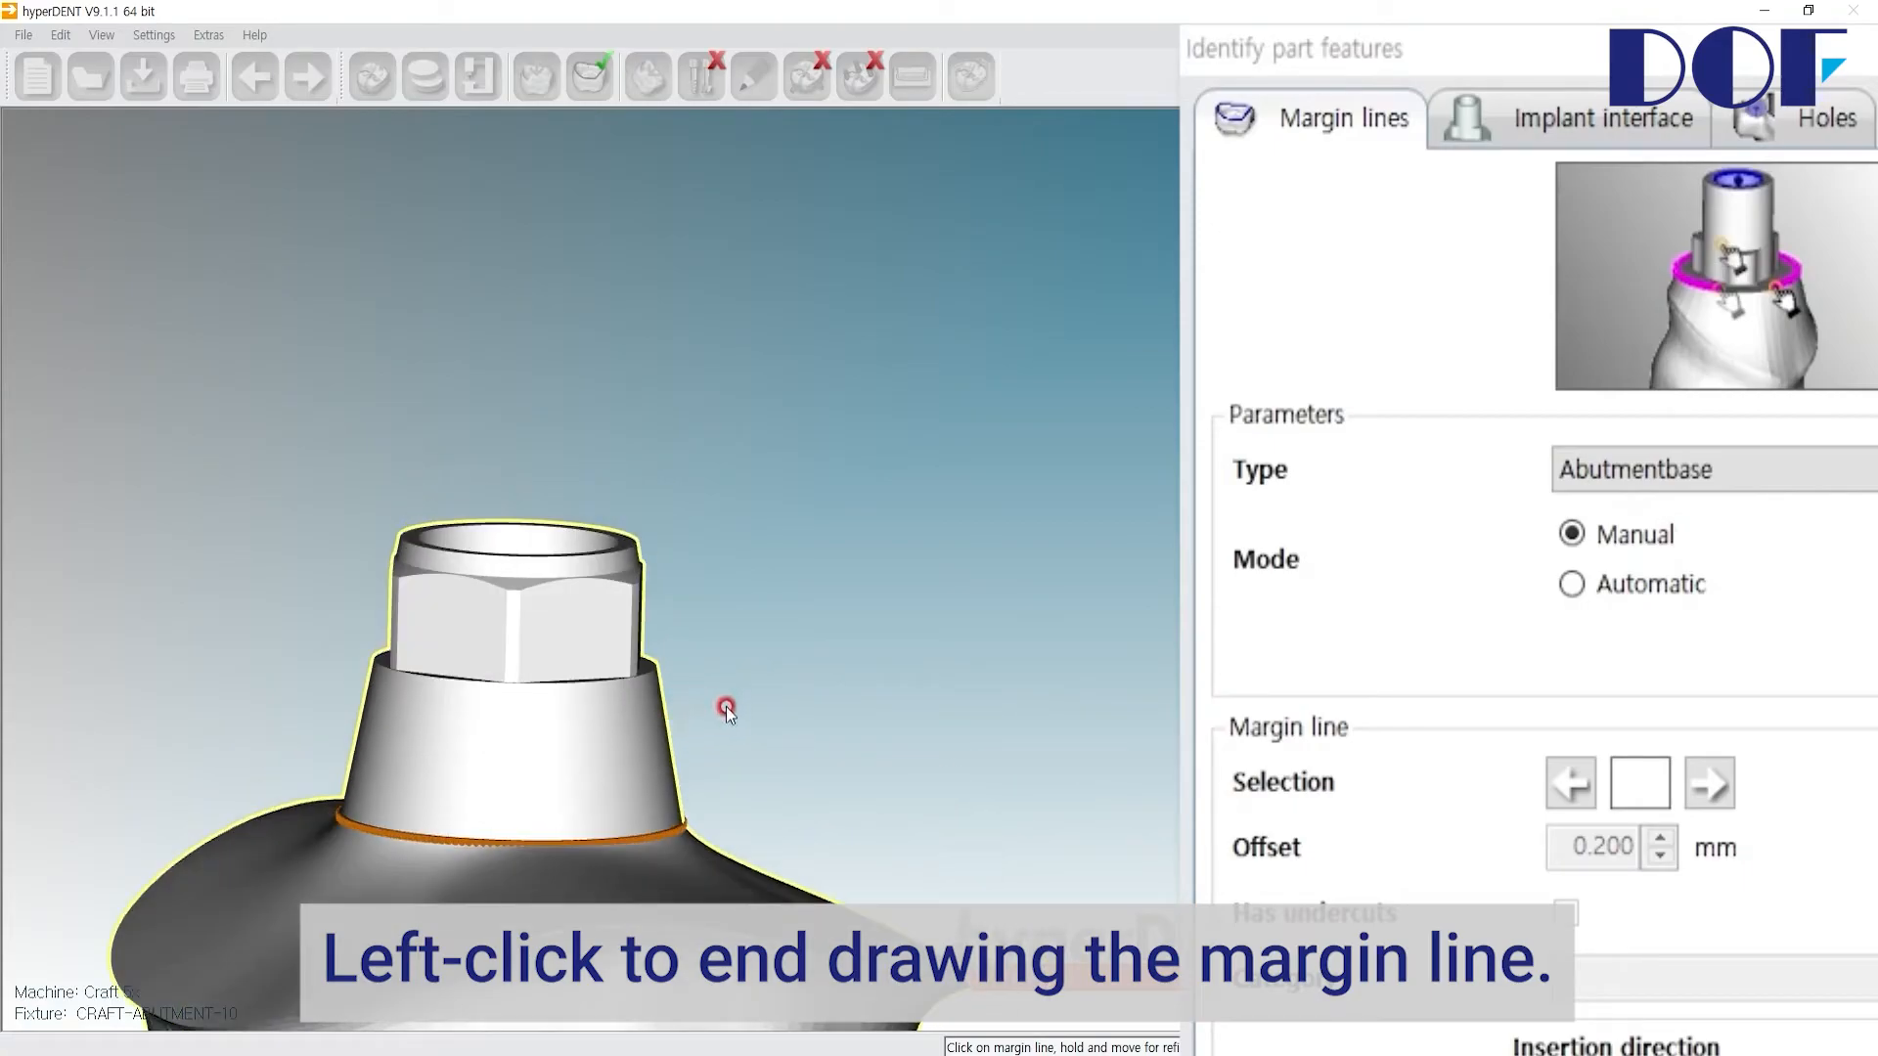
right_drag(732, 535, 846, 375)
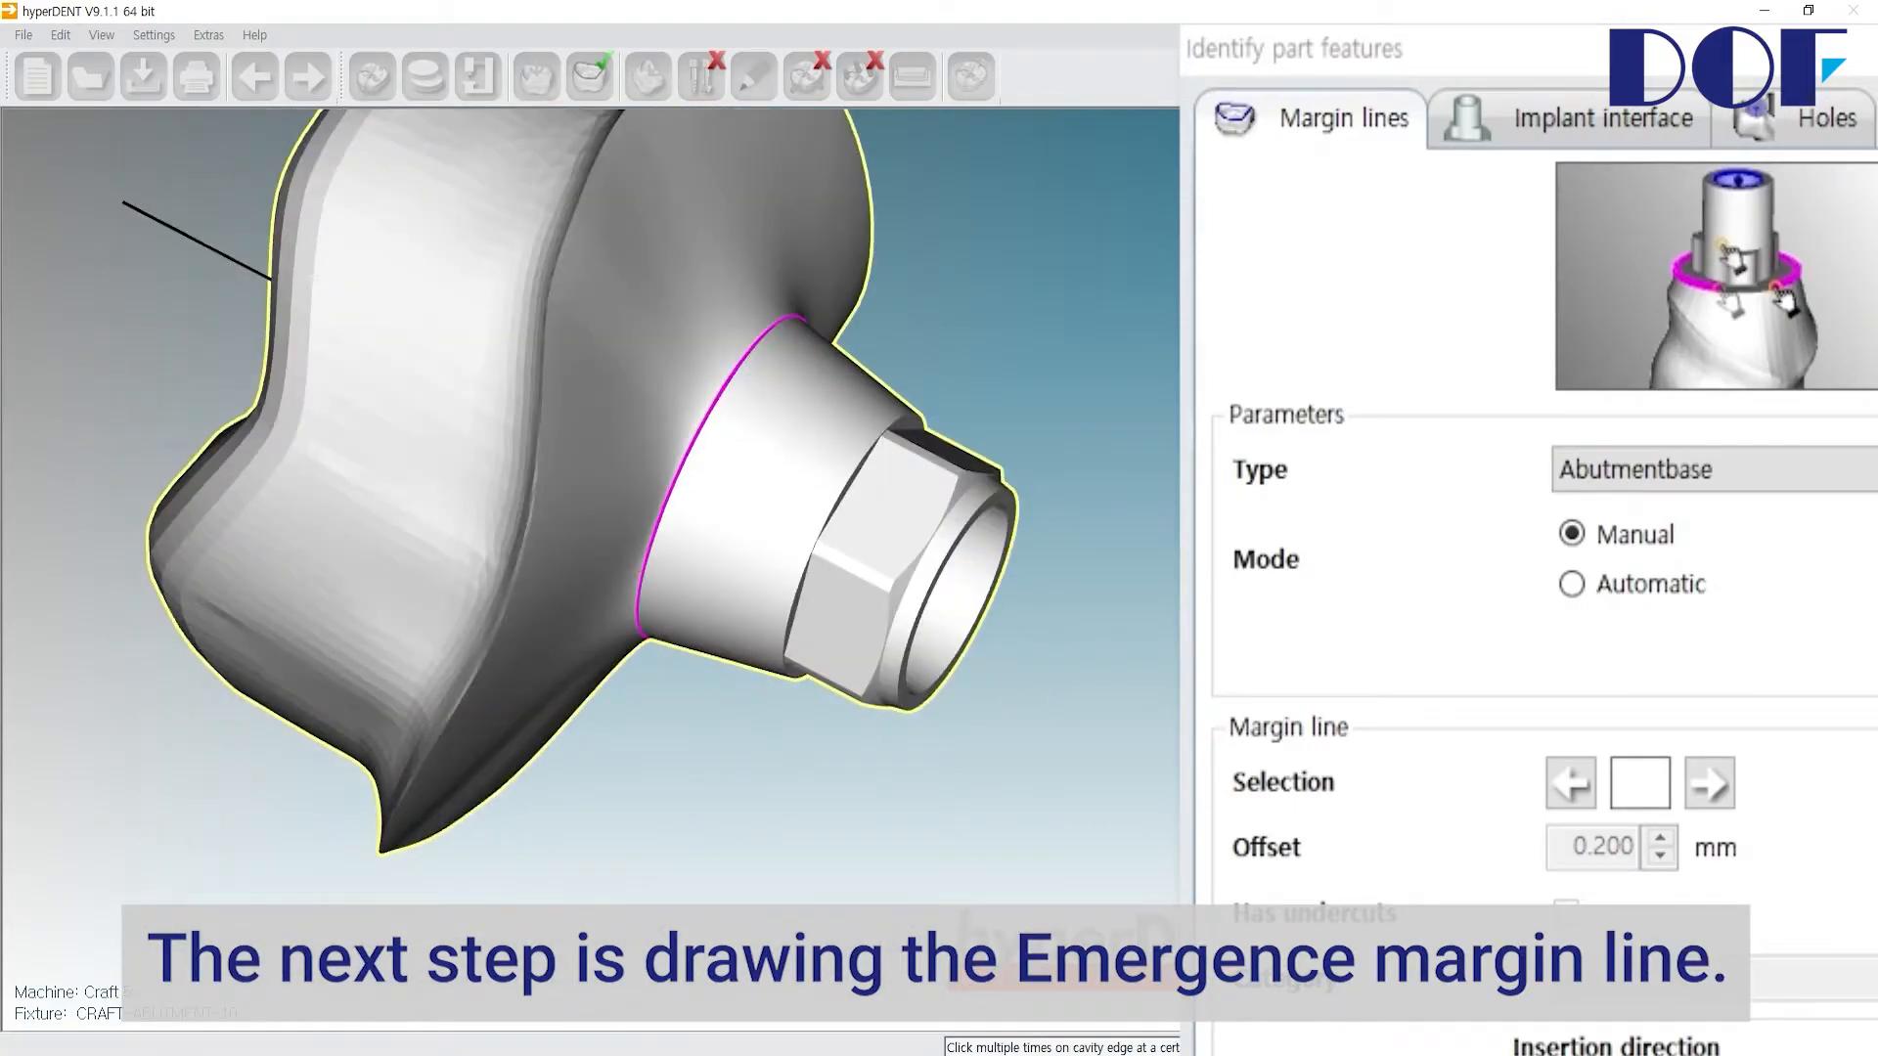
click(1739, 484)
click(1639, 600)
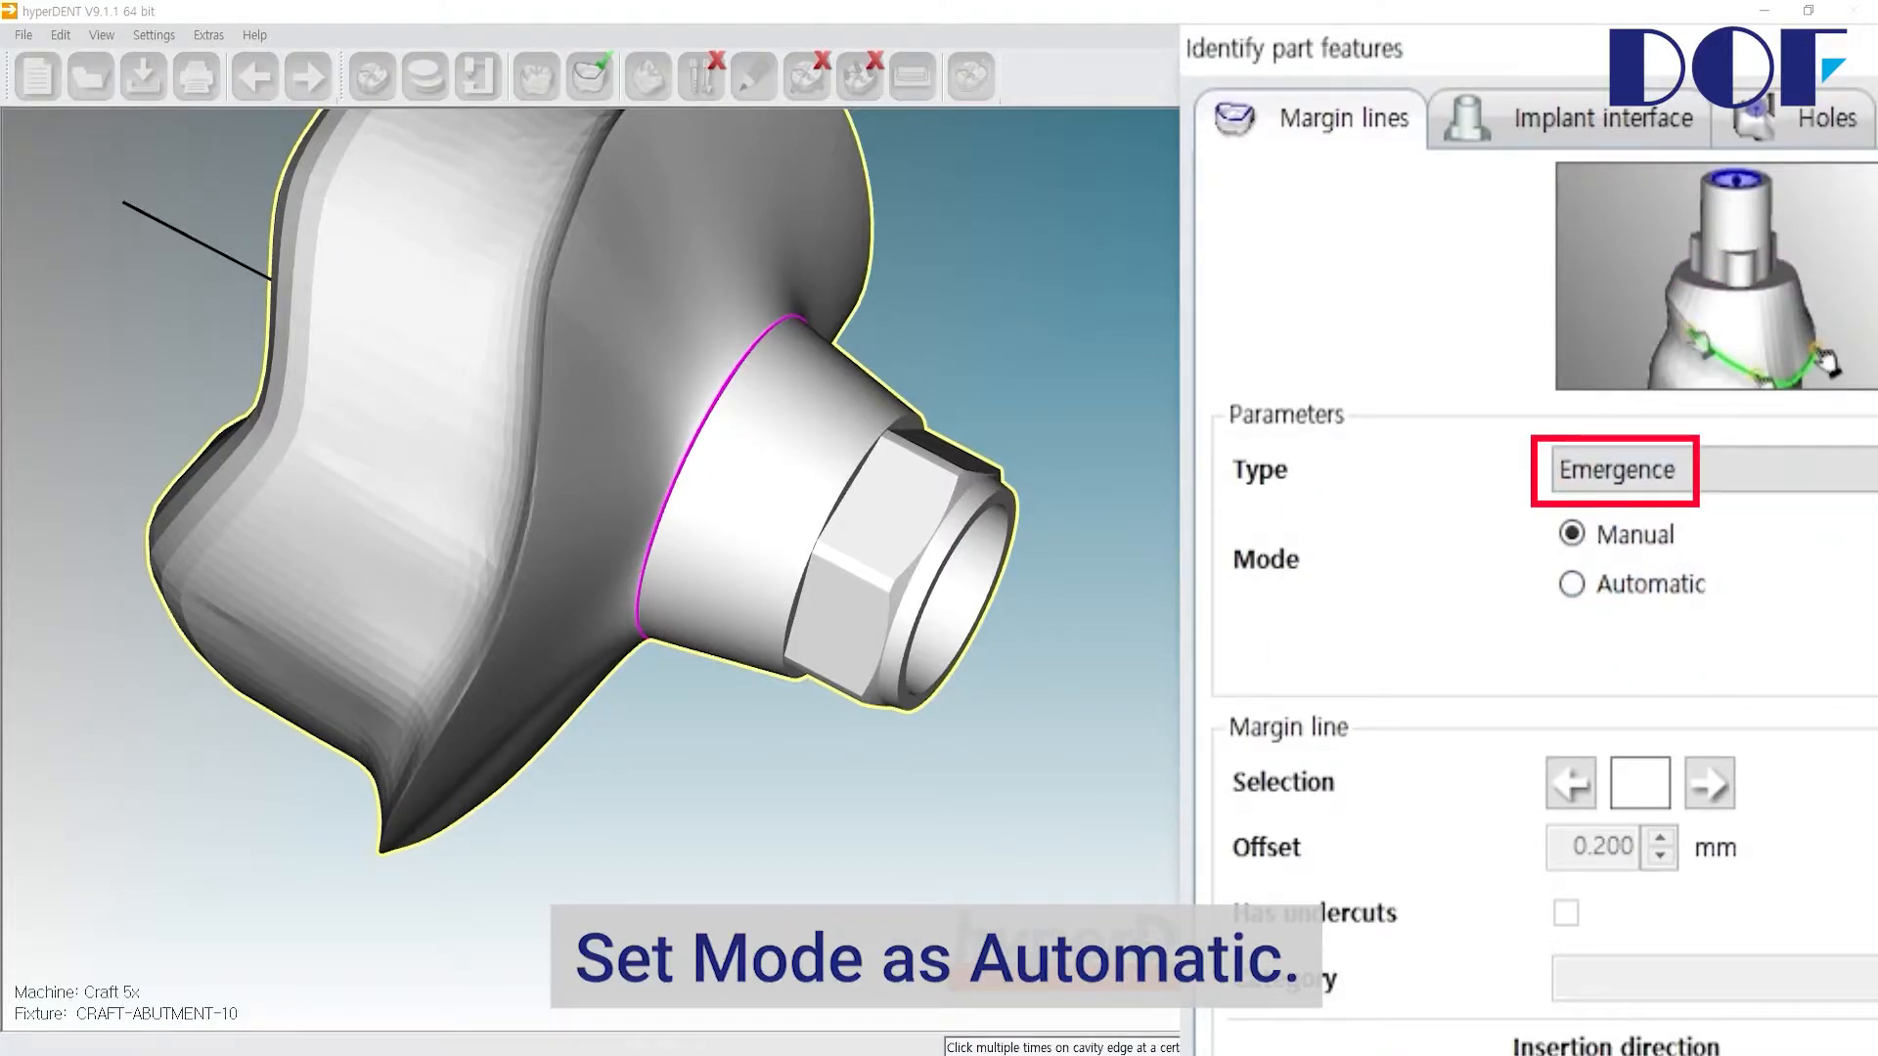
Step: Switch to Automatic mode and detect the emergence margin line around the abutment's wide lower body
click(1574, 584)
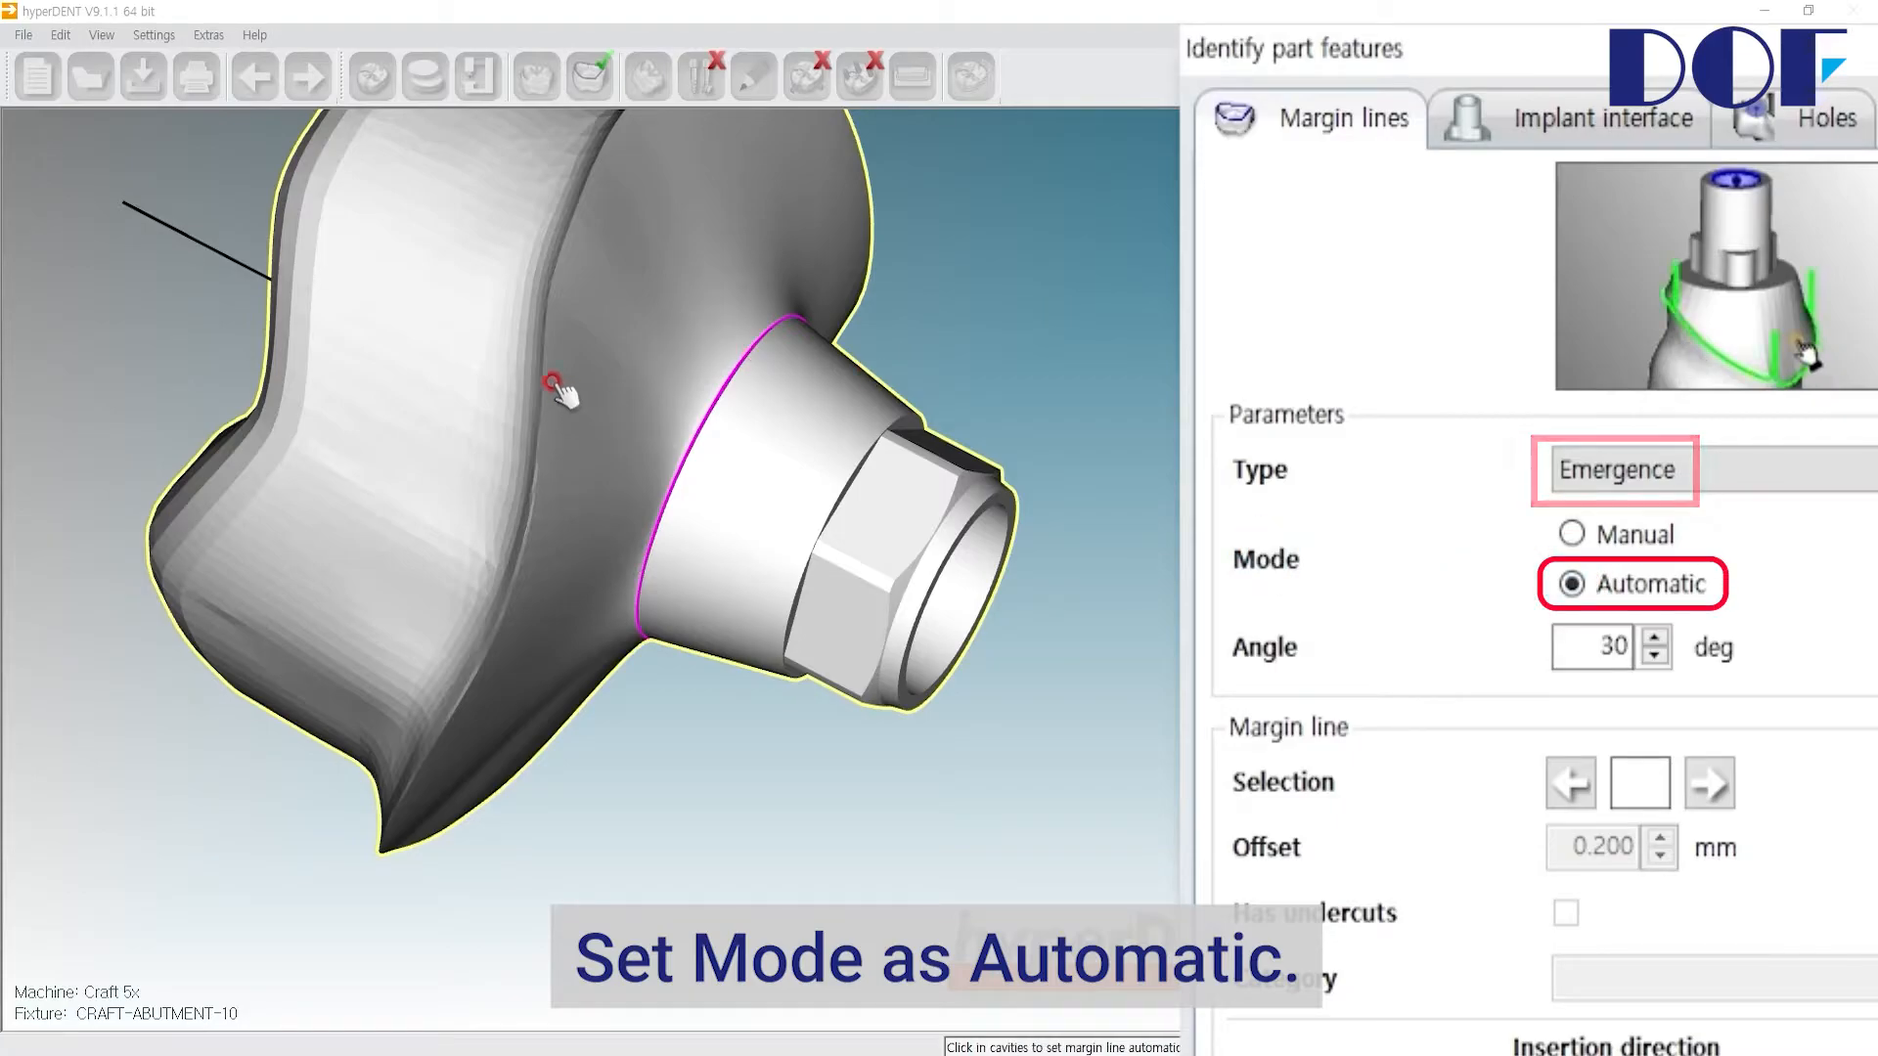
click(561, 385)
right_drag(729, 436, 849, 832)
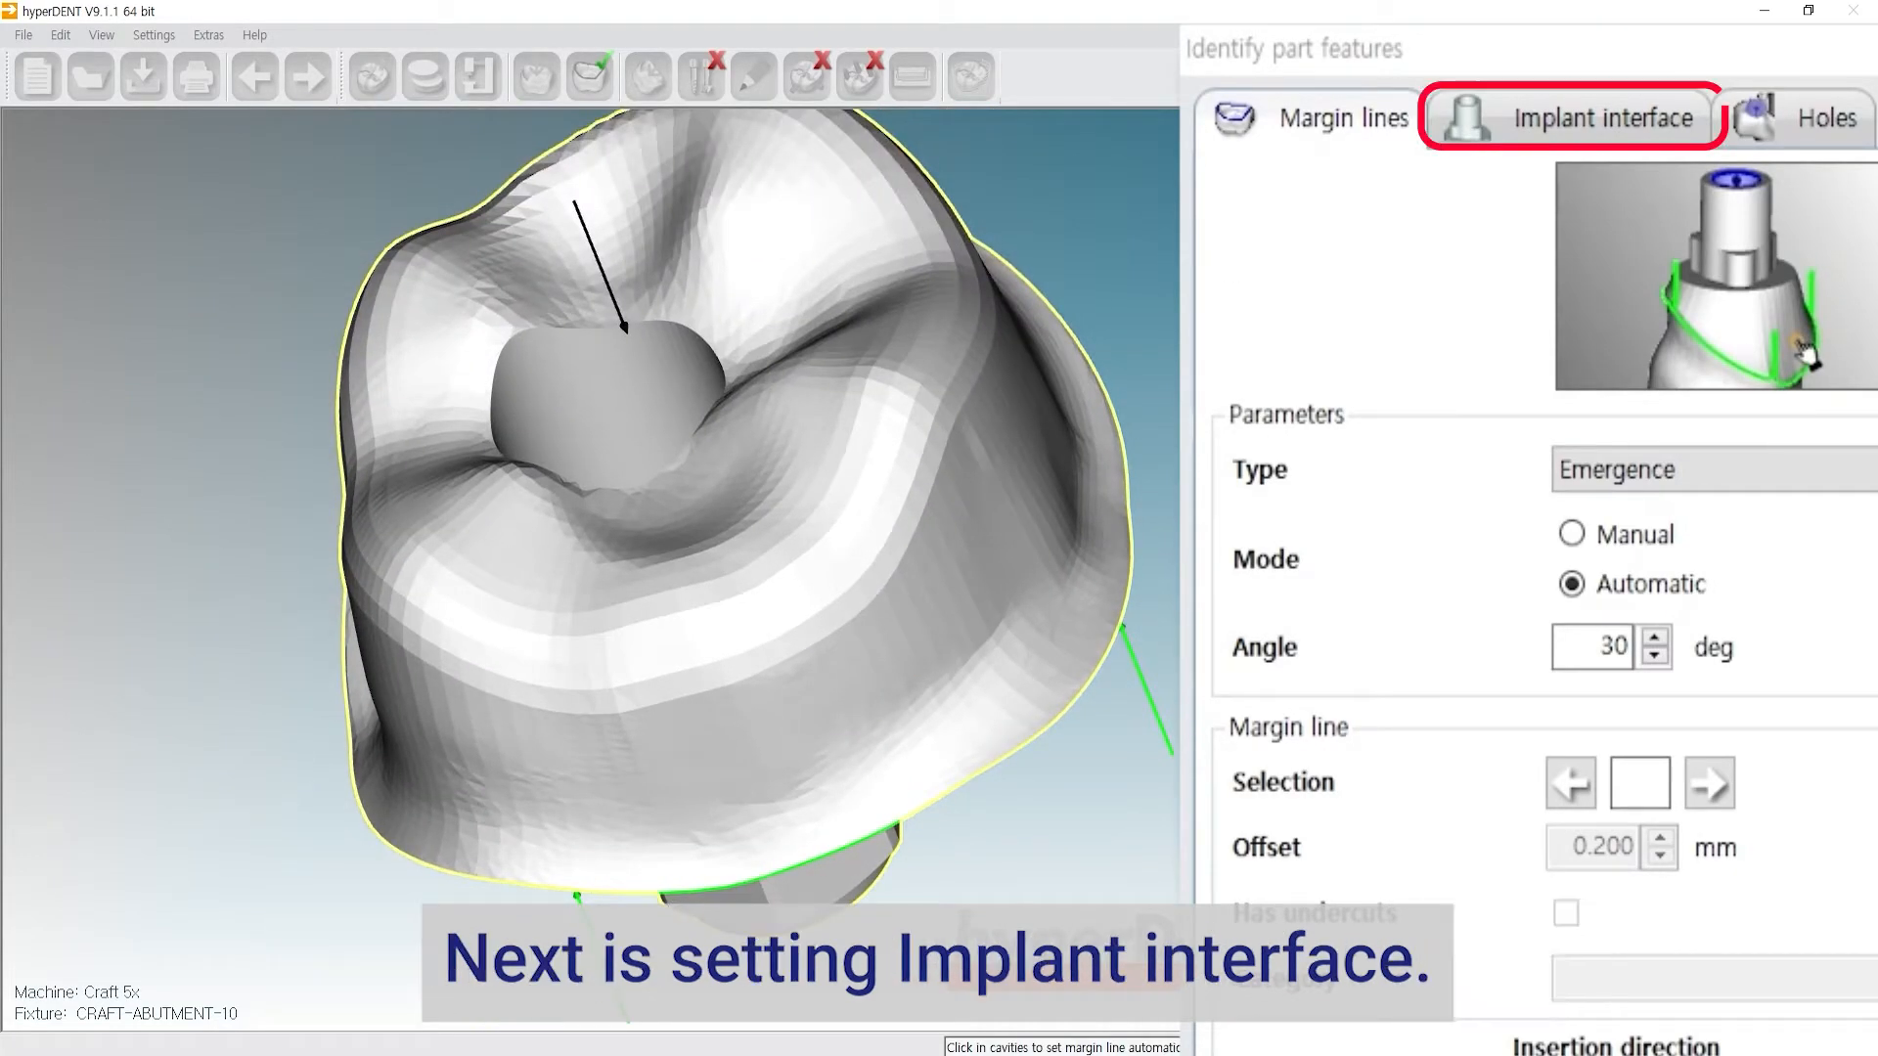
Step: Define the implant interface by picking three points inside the implant hole, then close the part features dialog
click(1615, 146)
right_drag(721, 486, 616, 486)
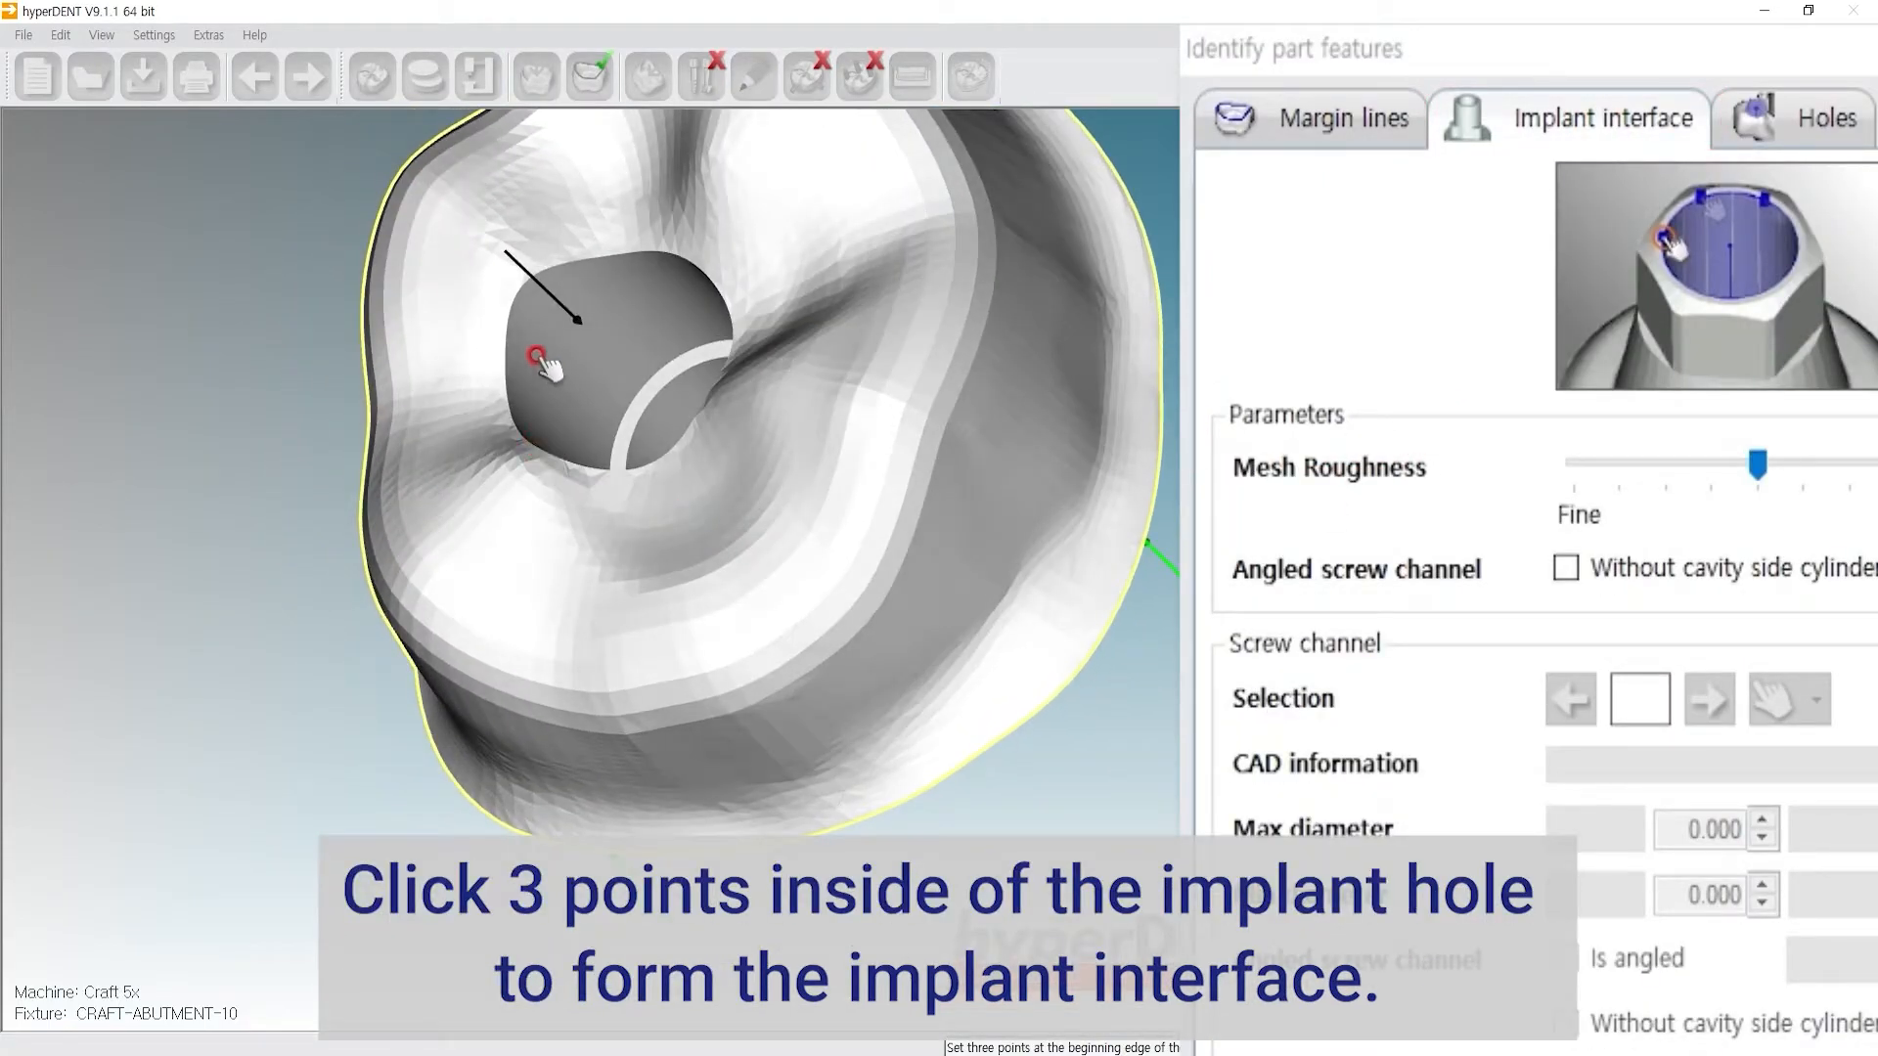
click(655, 283)
right_drag(671, 290, 902, 451)
click(871, 493)
mouse_move(913, 591)
right_down()
mouse_move(779, 474)
mouse_move(739, 488)
mouse_move(883, 548)
mouse_move(893, 725)
mouse_move(809, 365)
mouse_move(834, 801)
mouse_move(894, 618)
right_up()
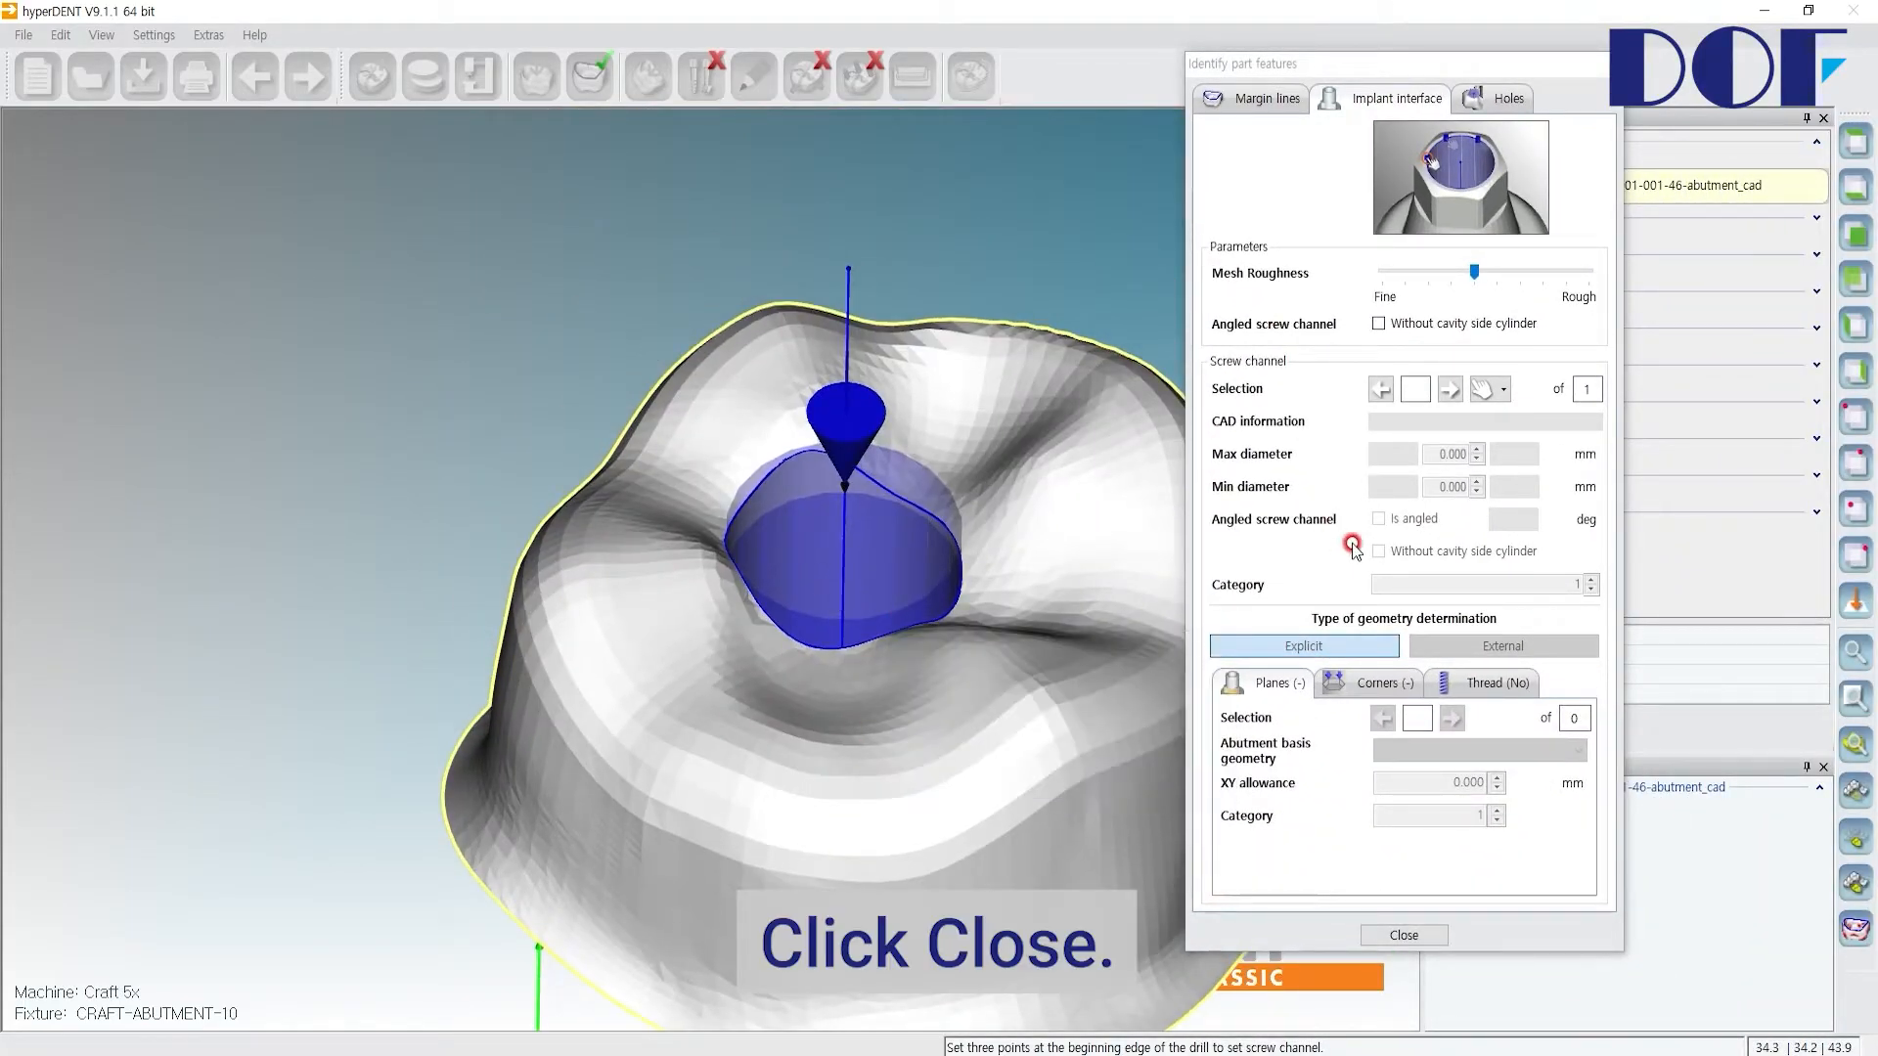
click(1405, 934)
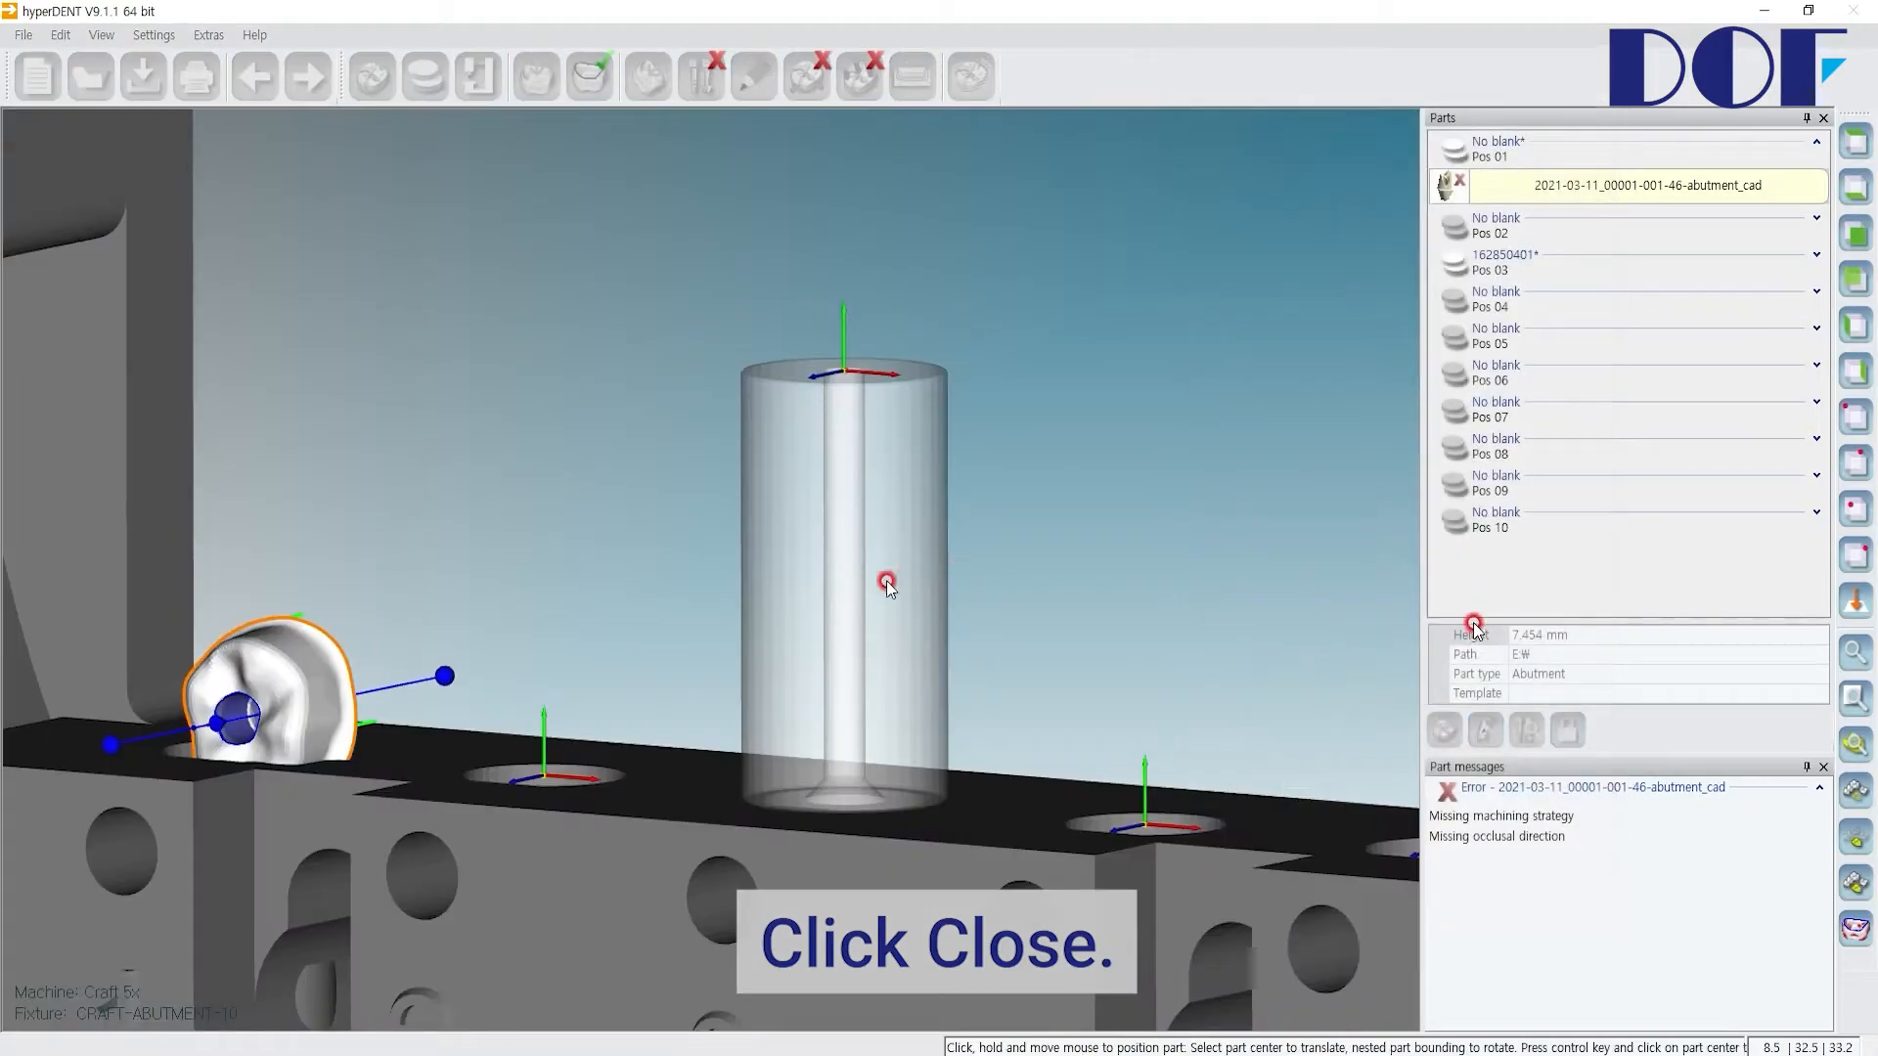
Step: Relocate the abutment part from Pos 01 to the Pos 03 blank slot
middle_drag(561, 583, 708, 469)
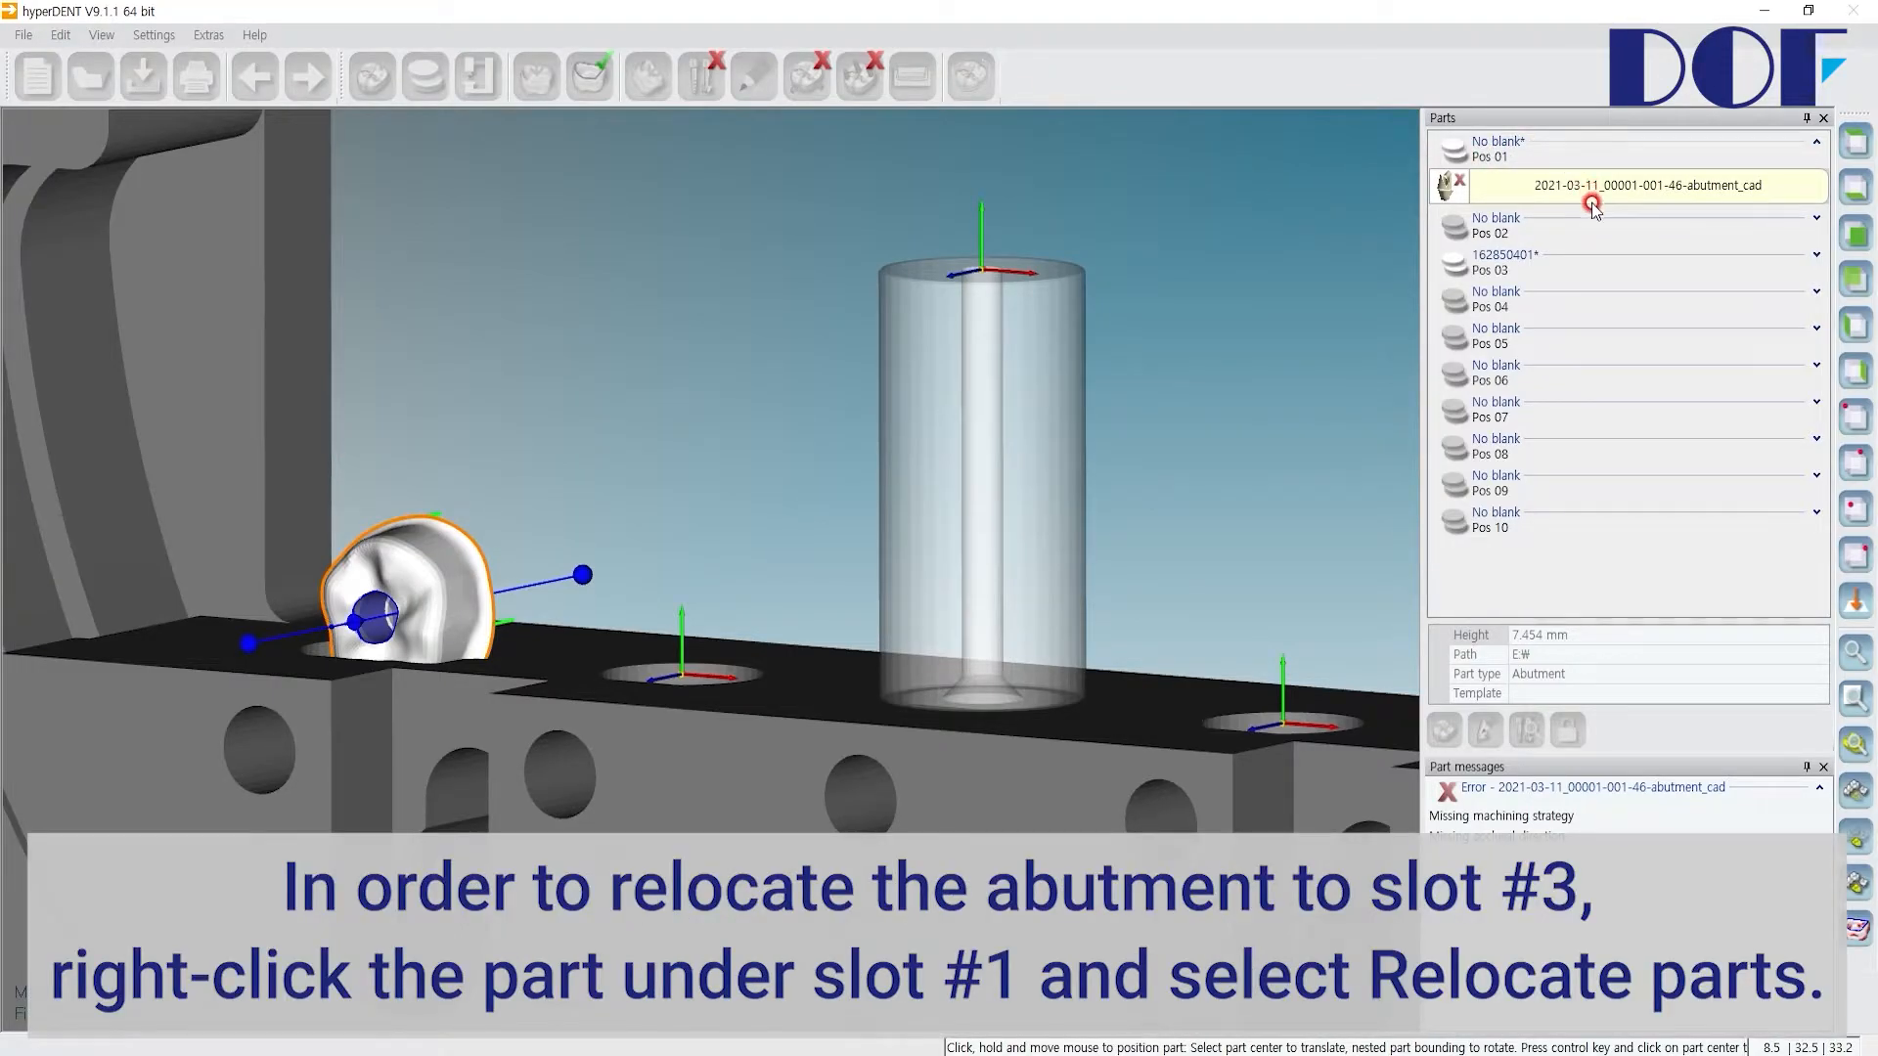
right_click(1540, 189)
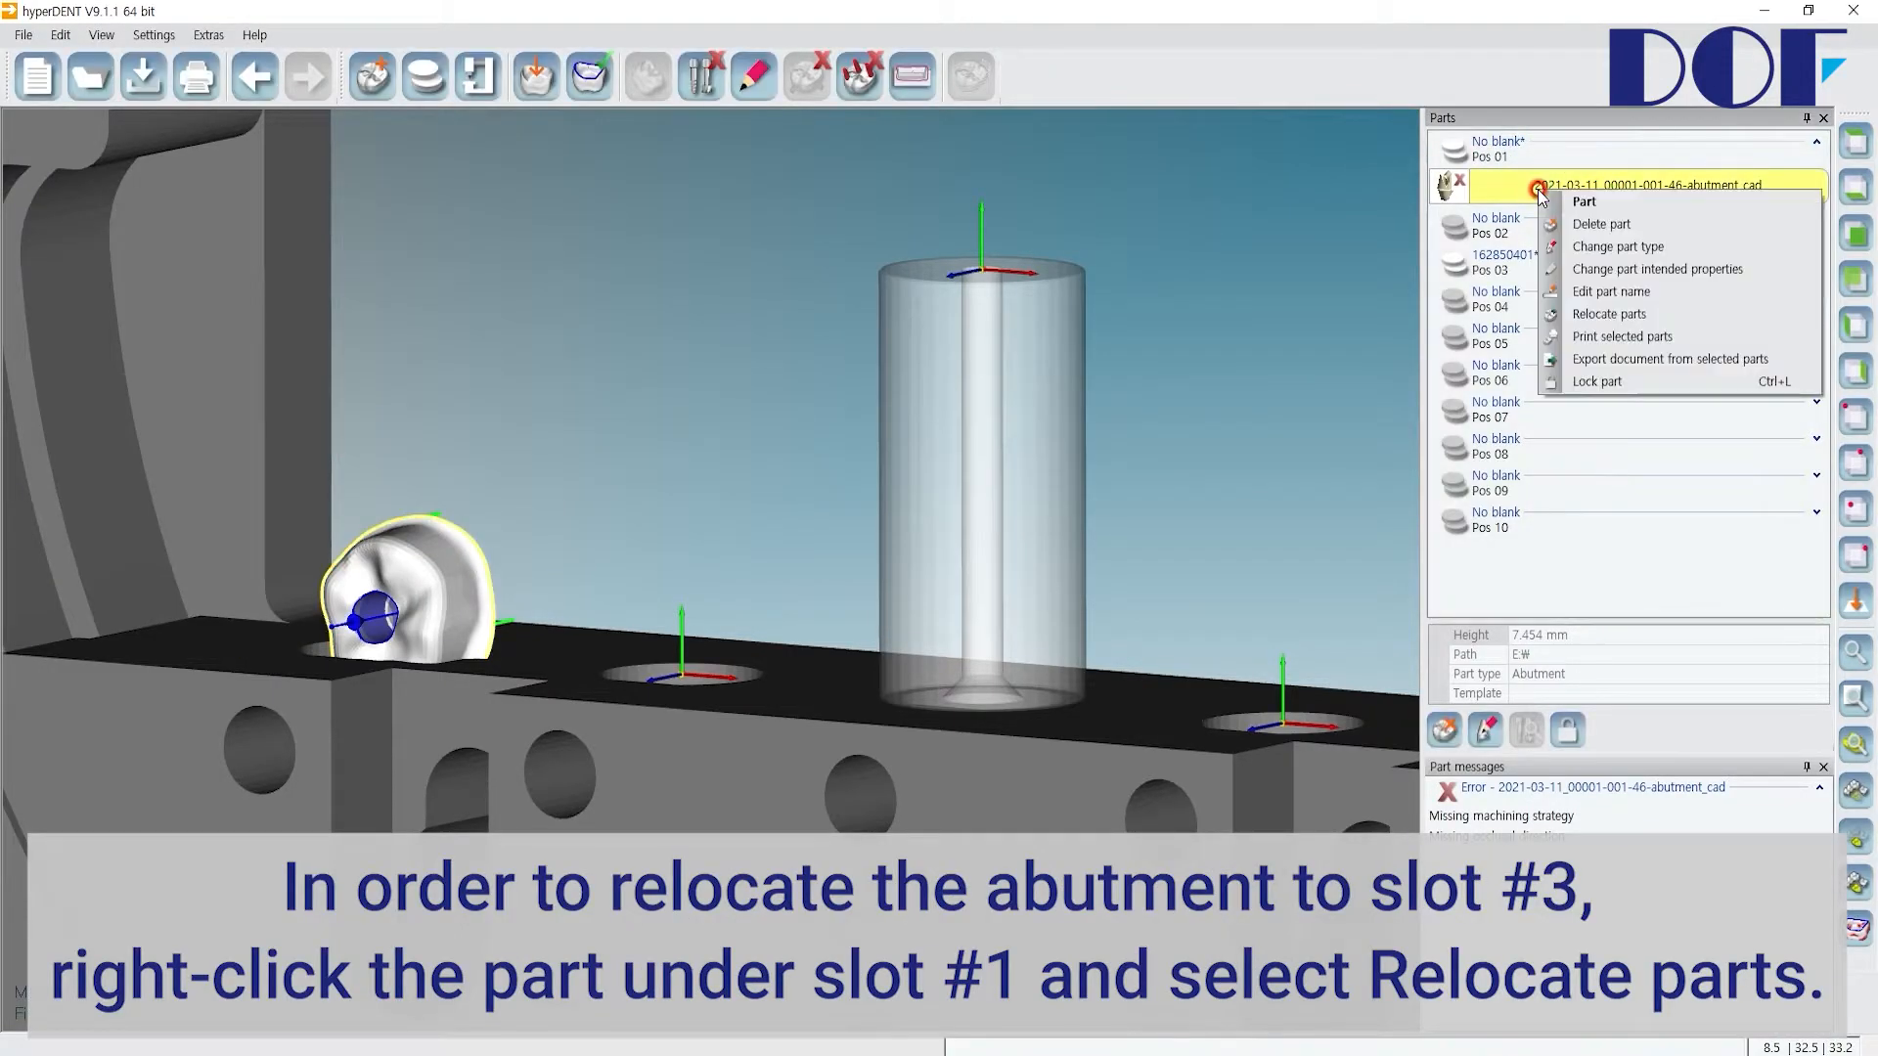
click(1609, 315)
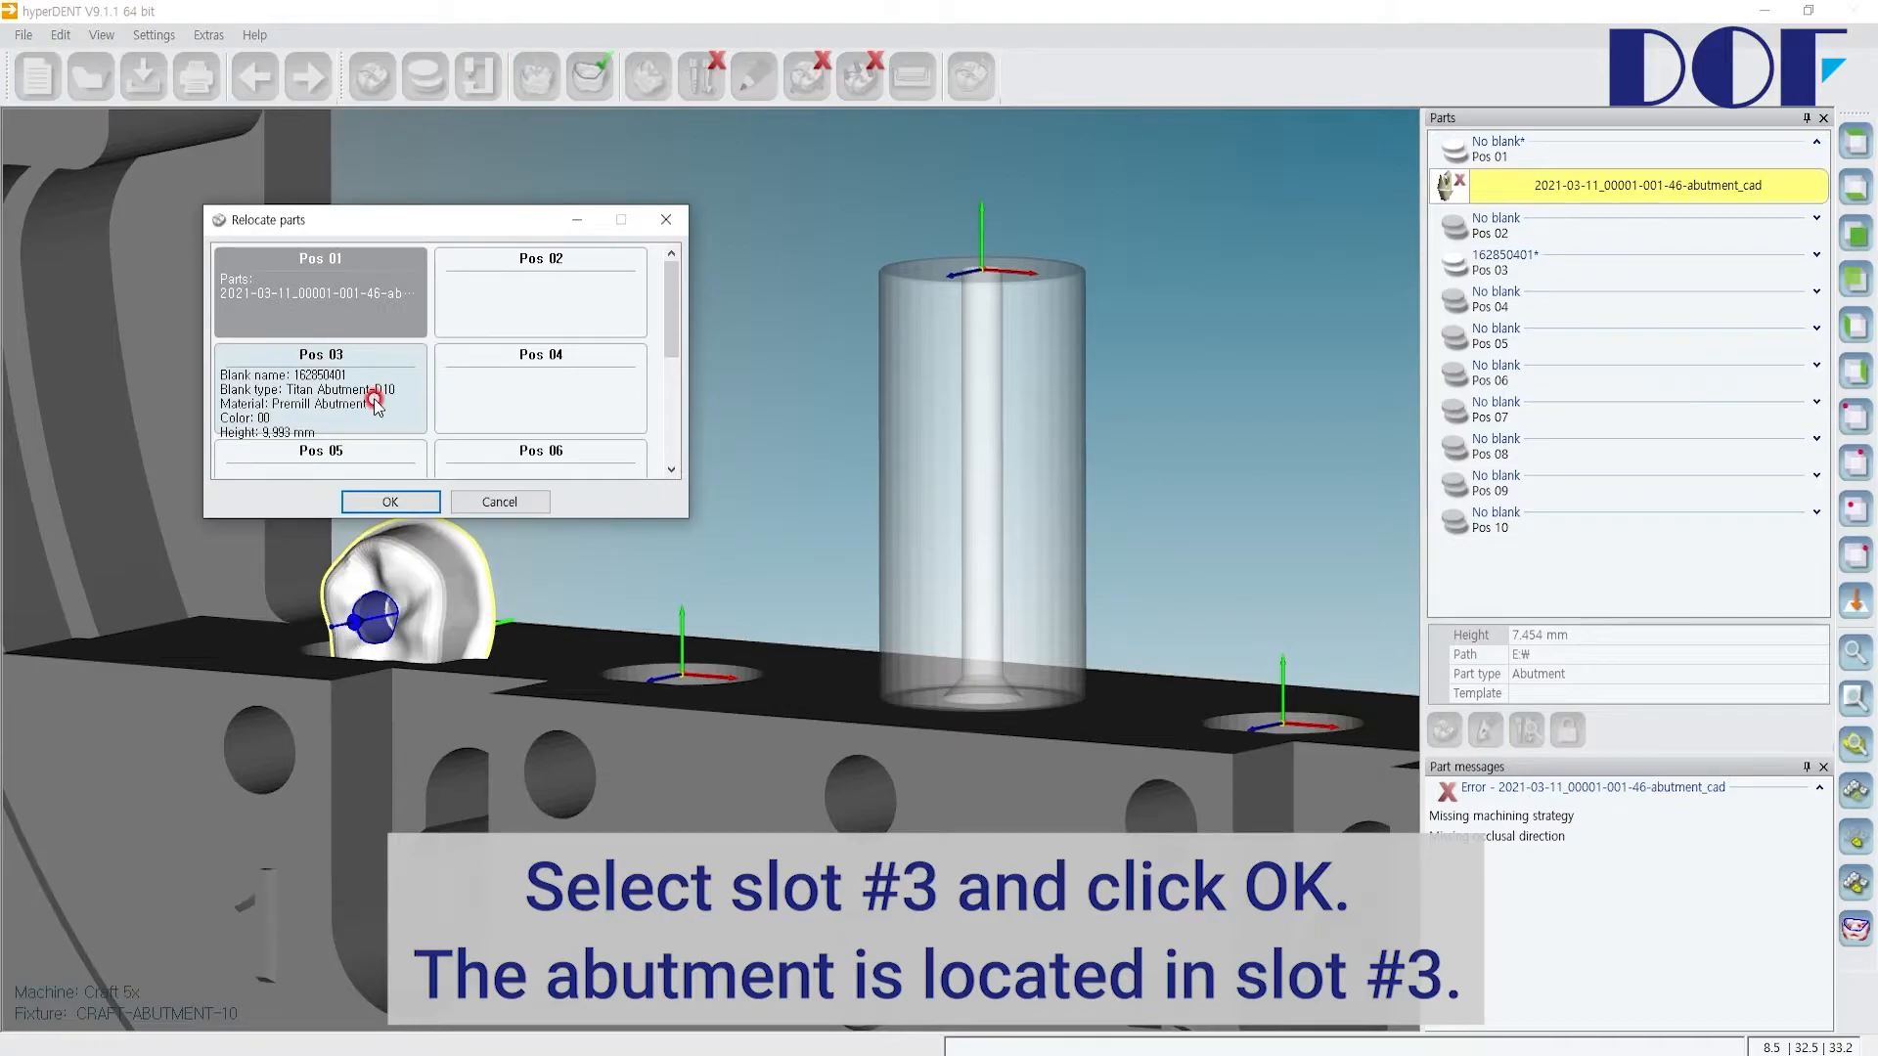
click(374, 397)
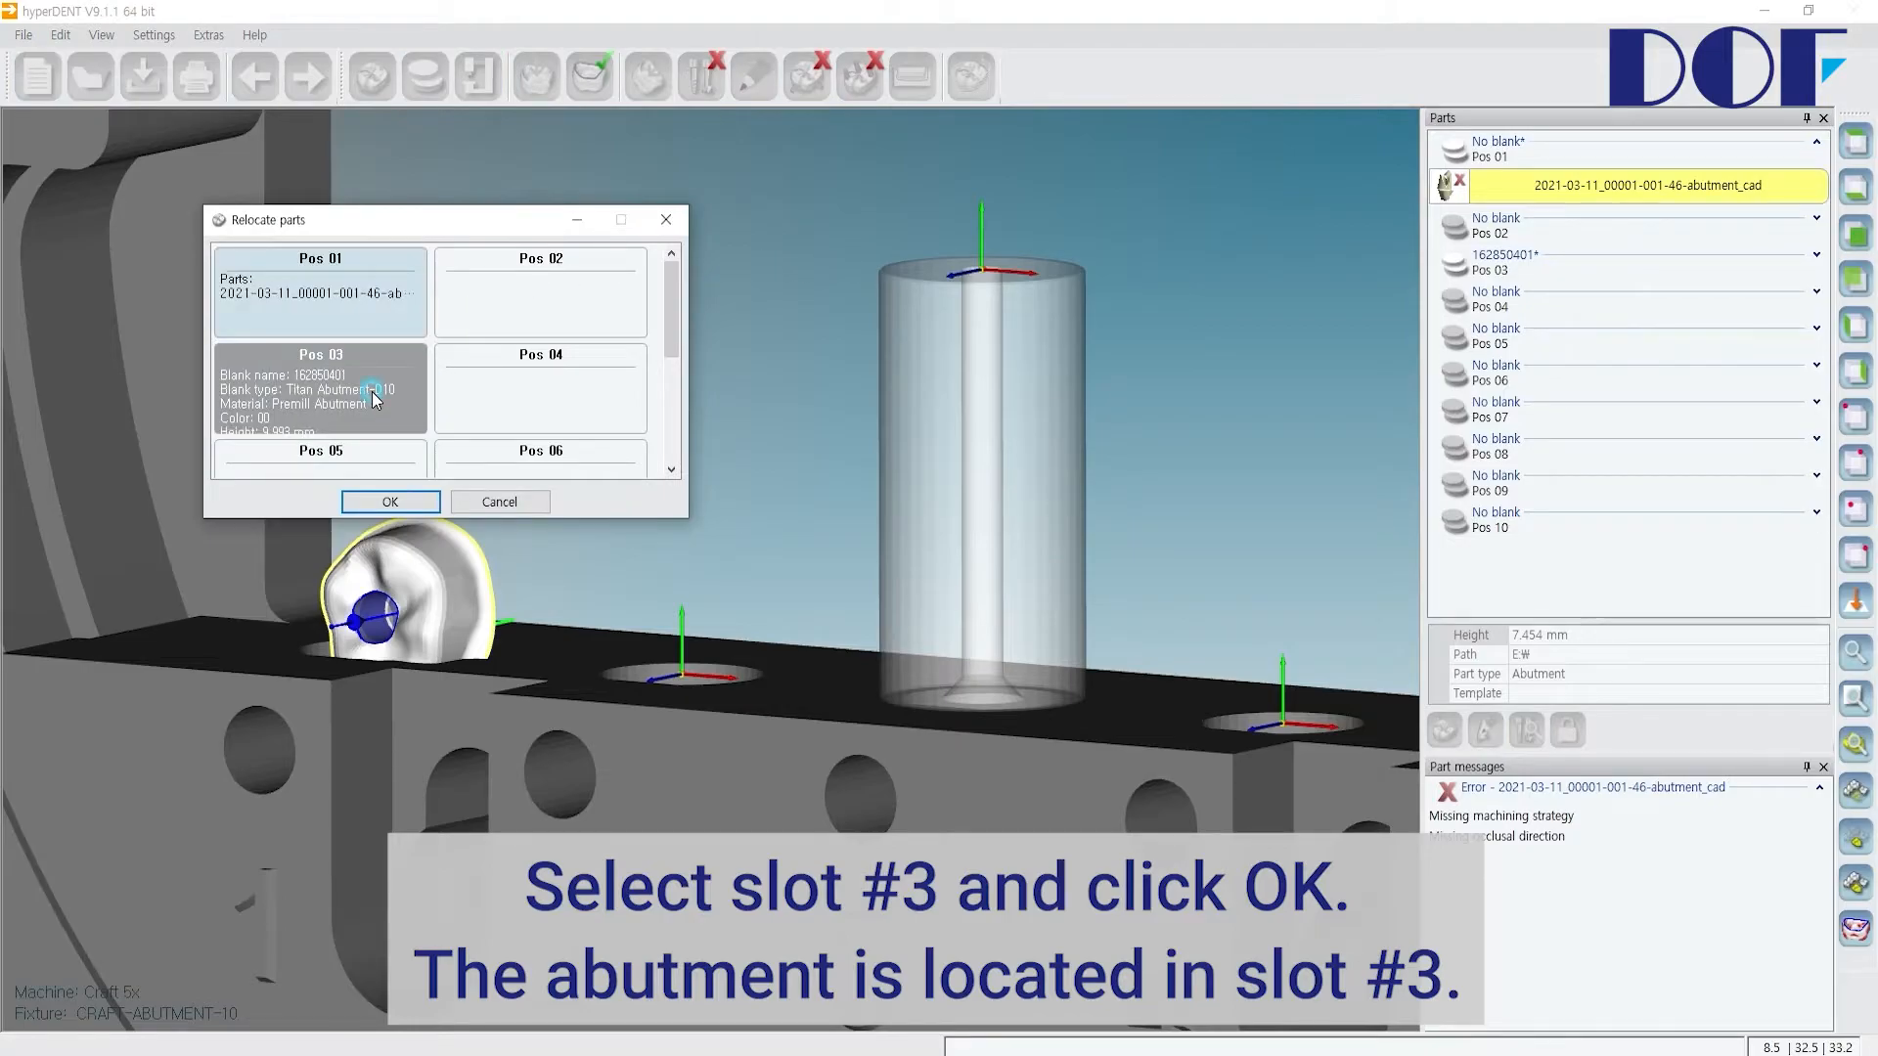
click(422, 501)
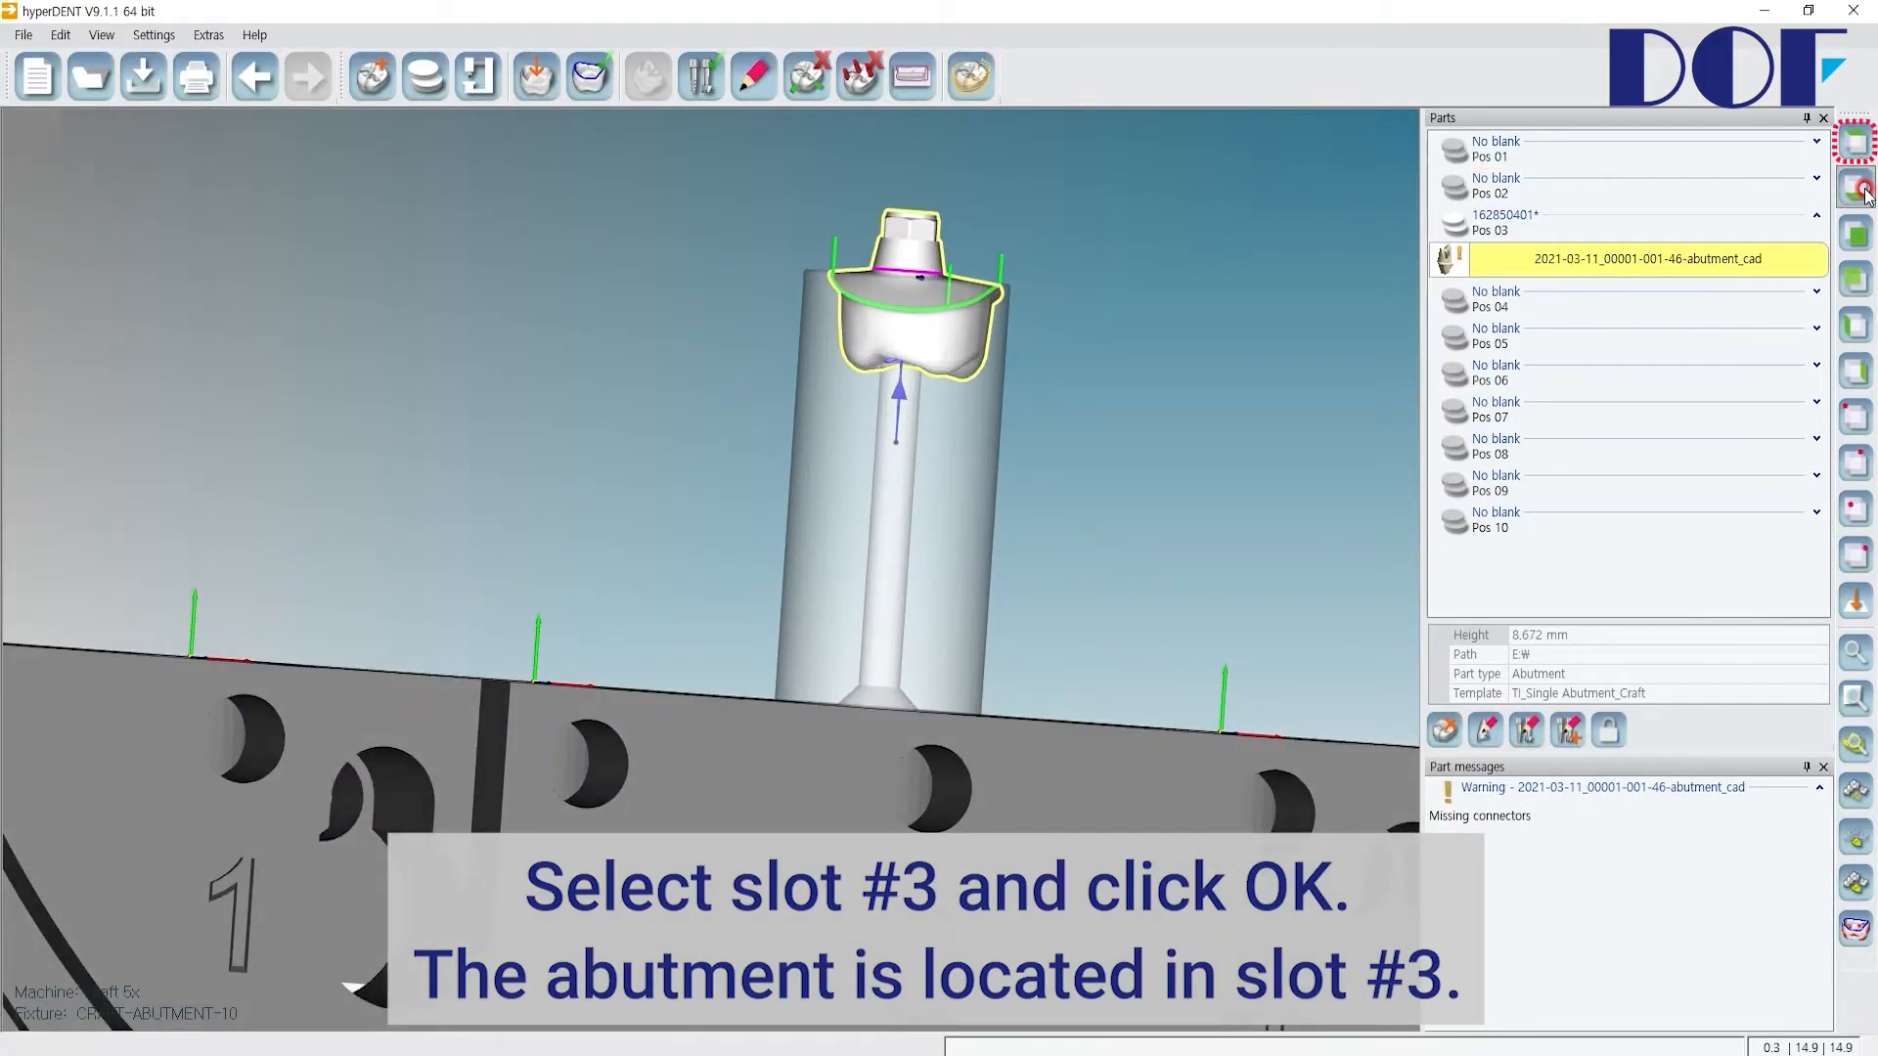
Step: Adjust the abutment on its screw-channel axis by picking the margin line and the blank's bottom surface
click(1858, 148)
scroll(900, 282, up, 3)
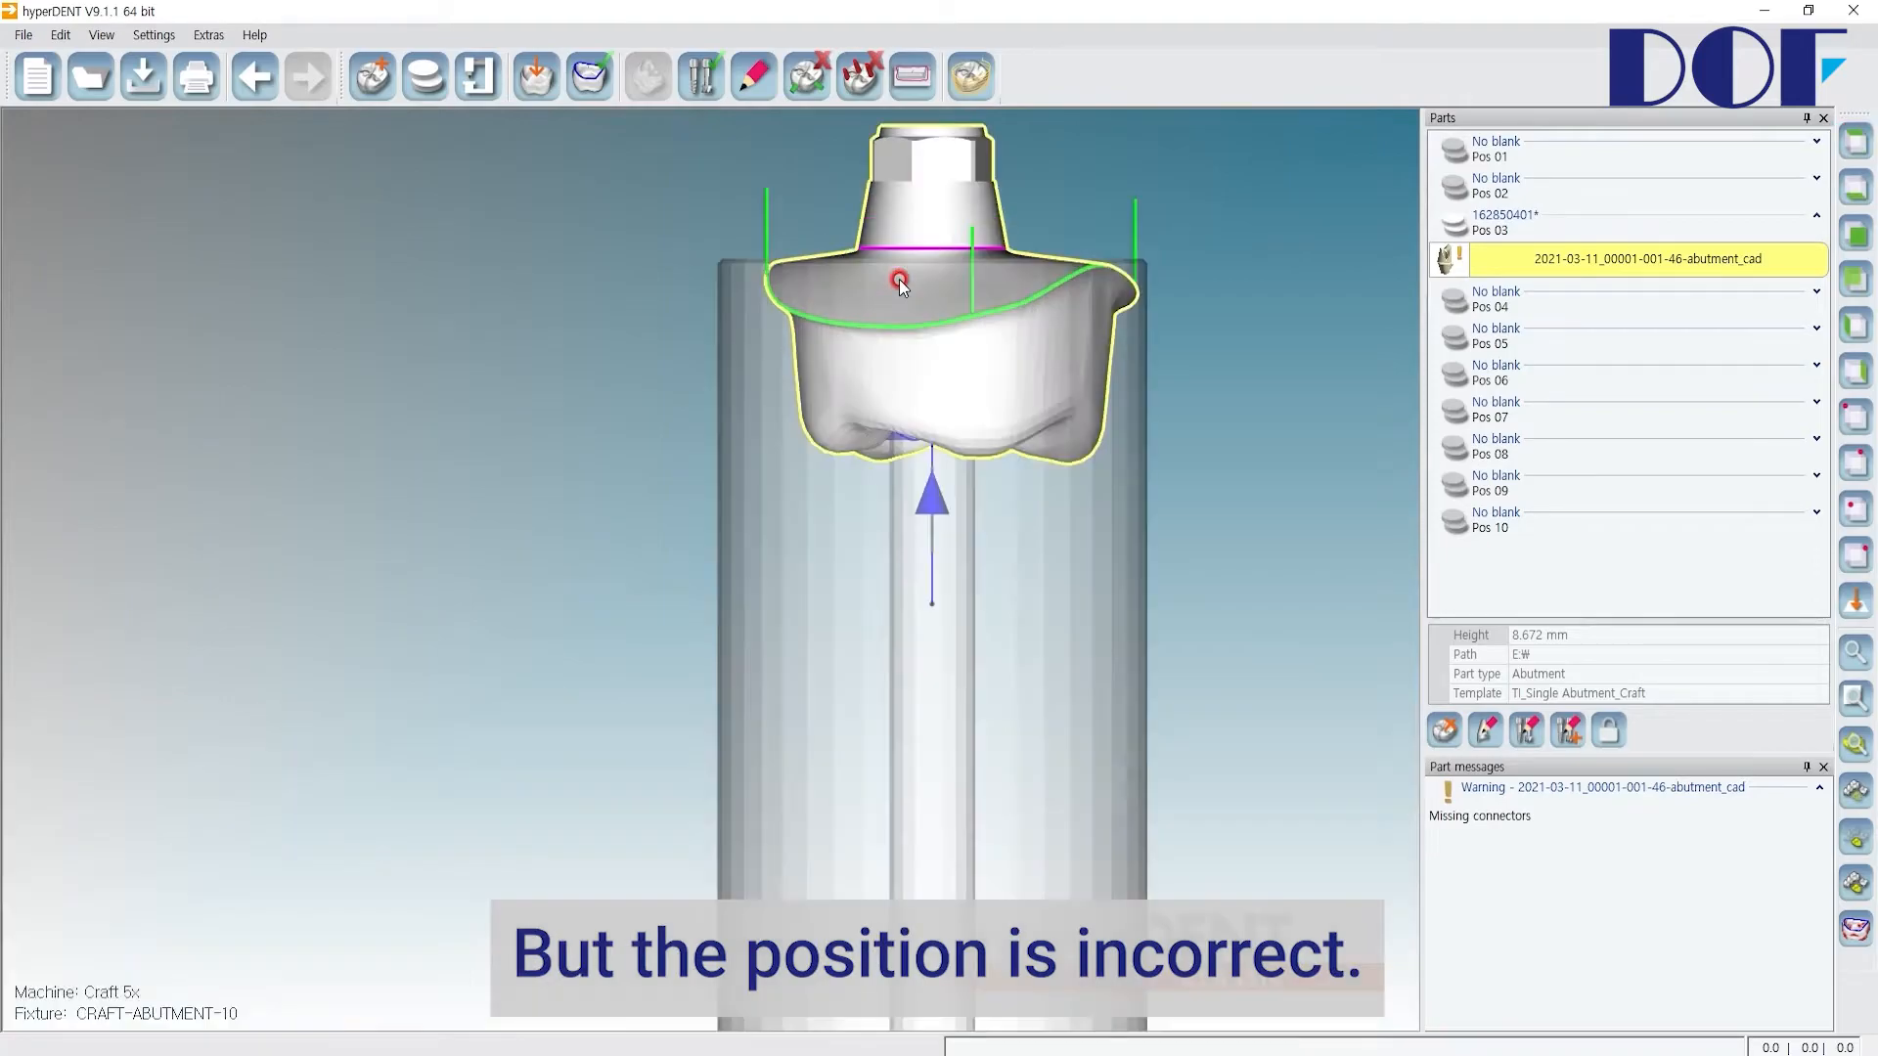
scroll(900, 279, up, 8)
middle_drag(915, 213, 867, 422)
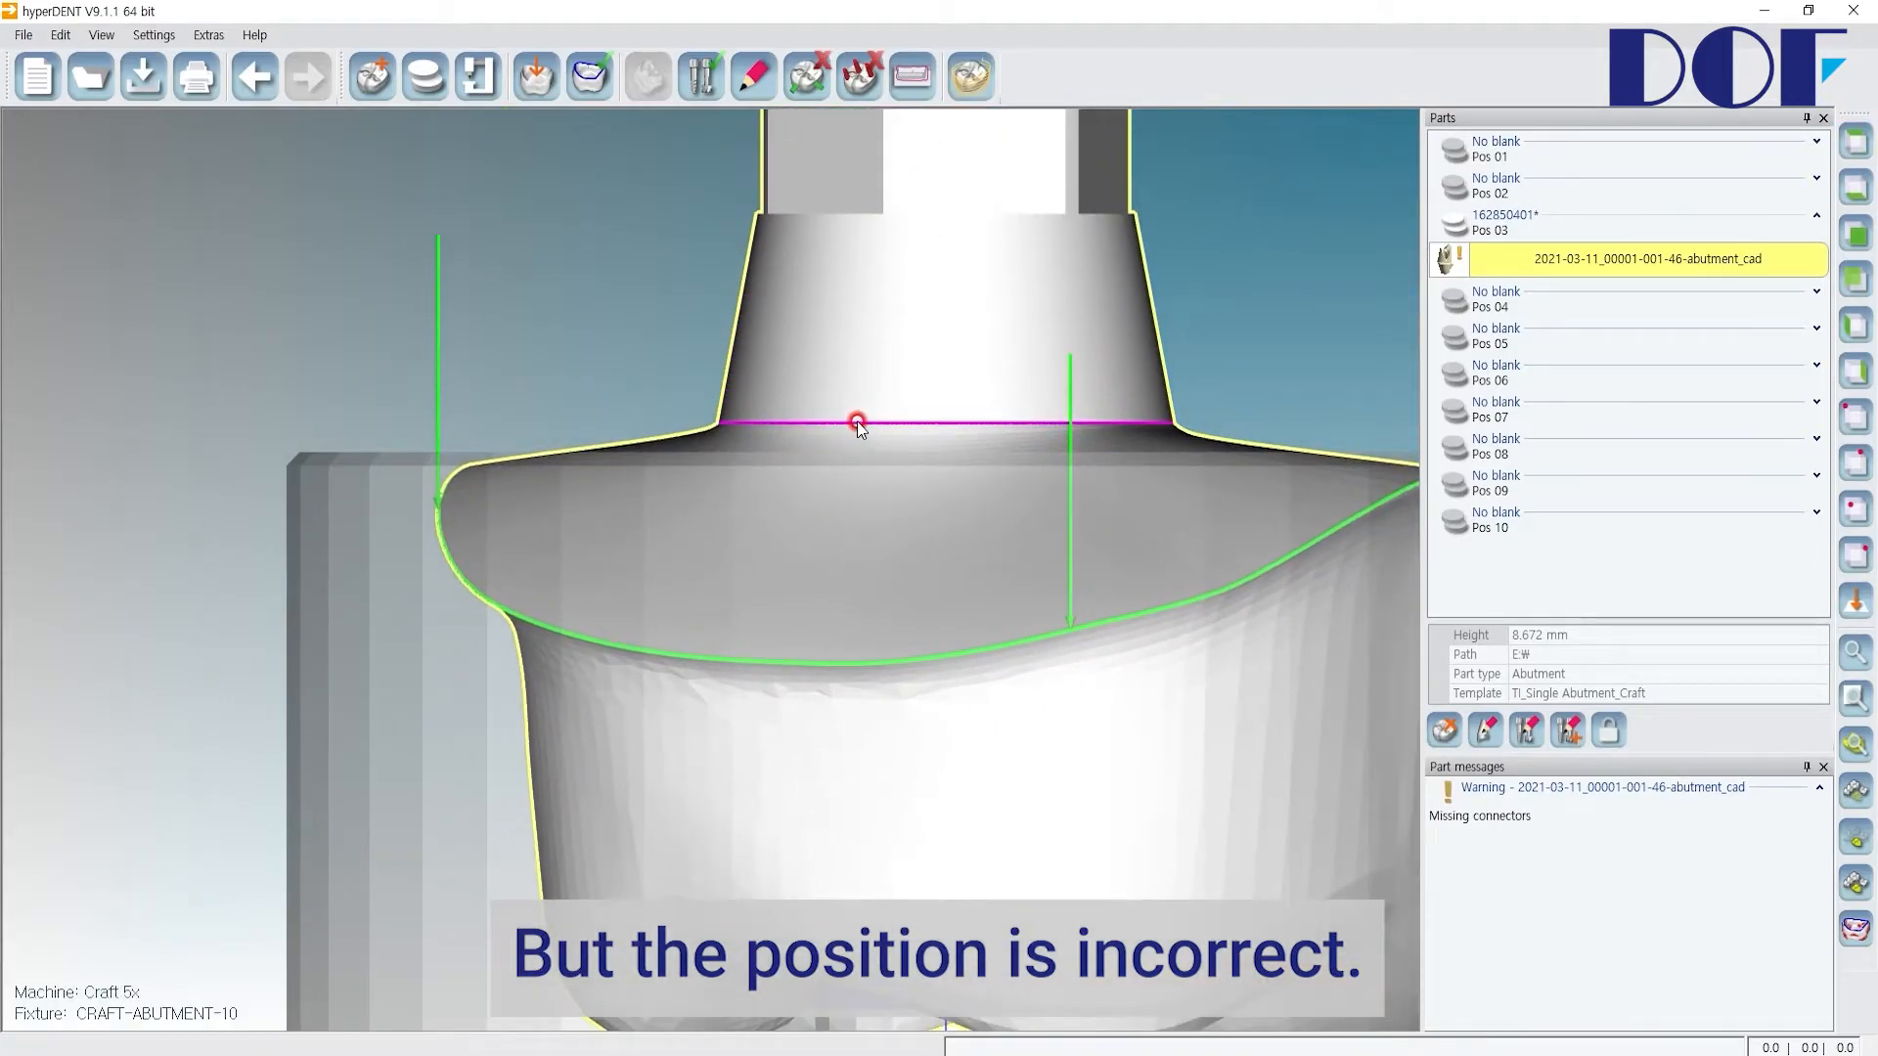
right_click(901, 334)
click(1012, 783)
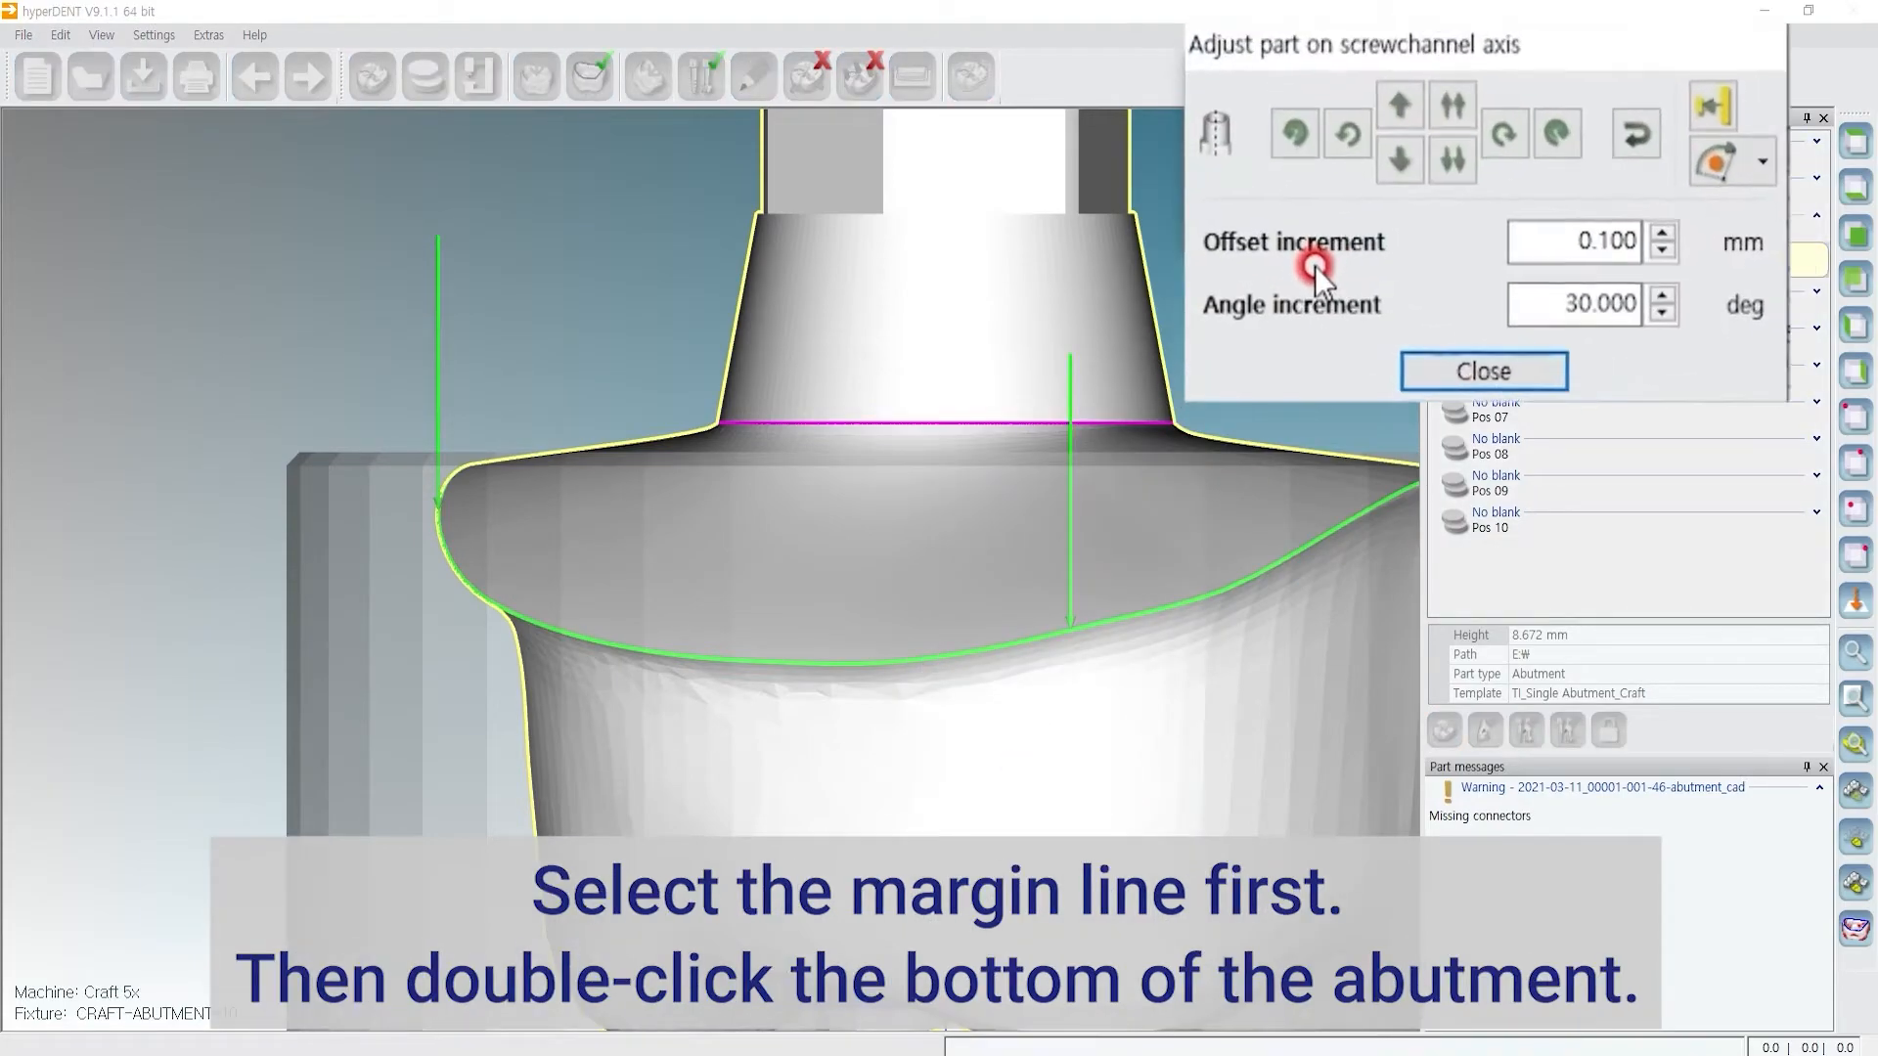
click(1774, 96)
click(753, 420)
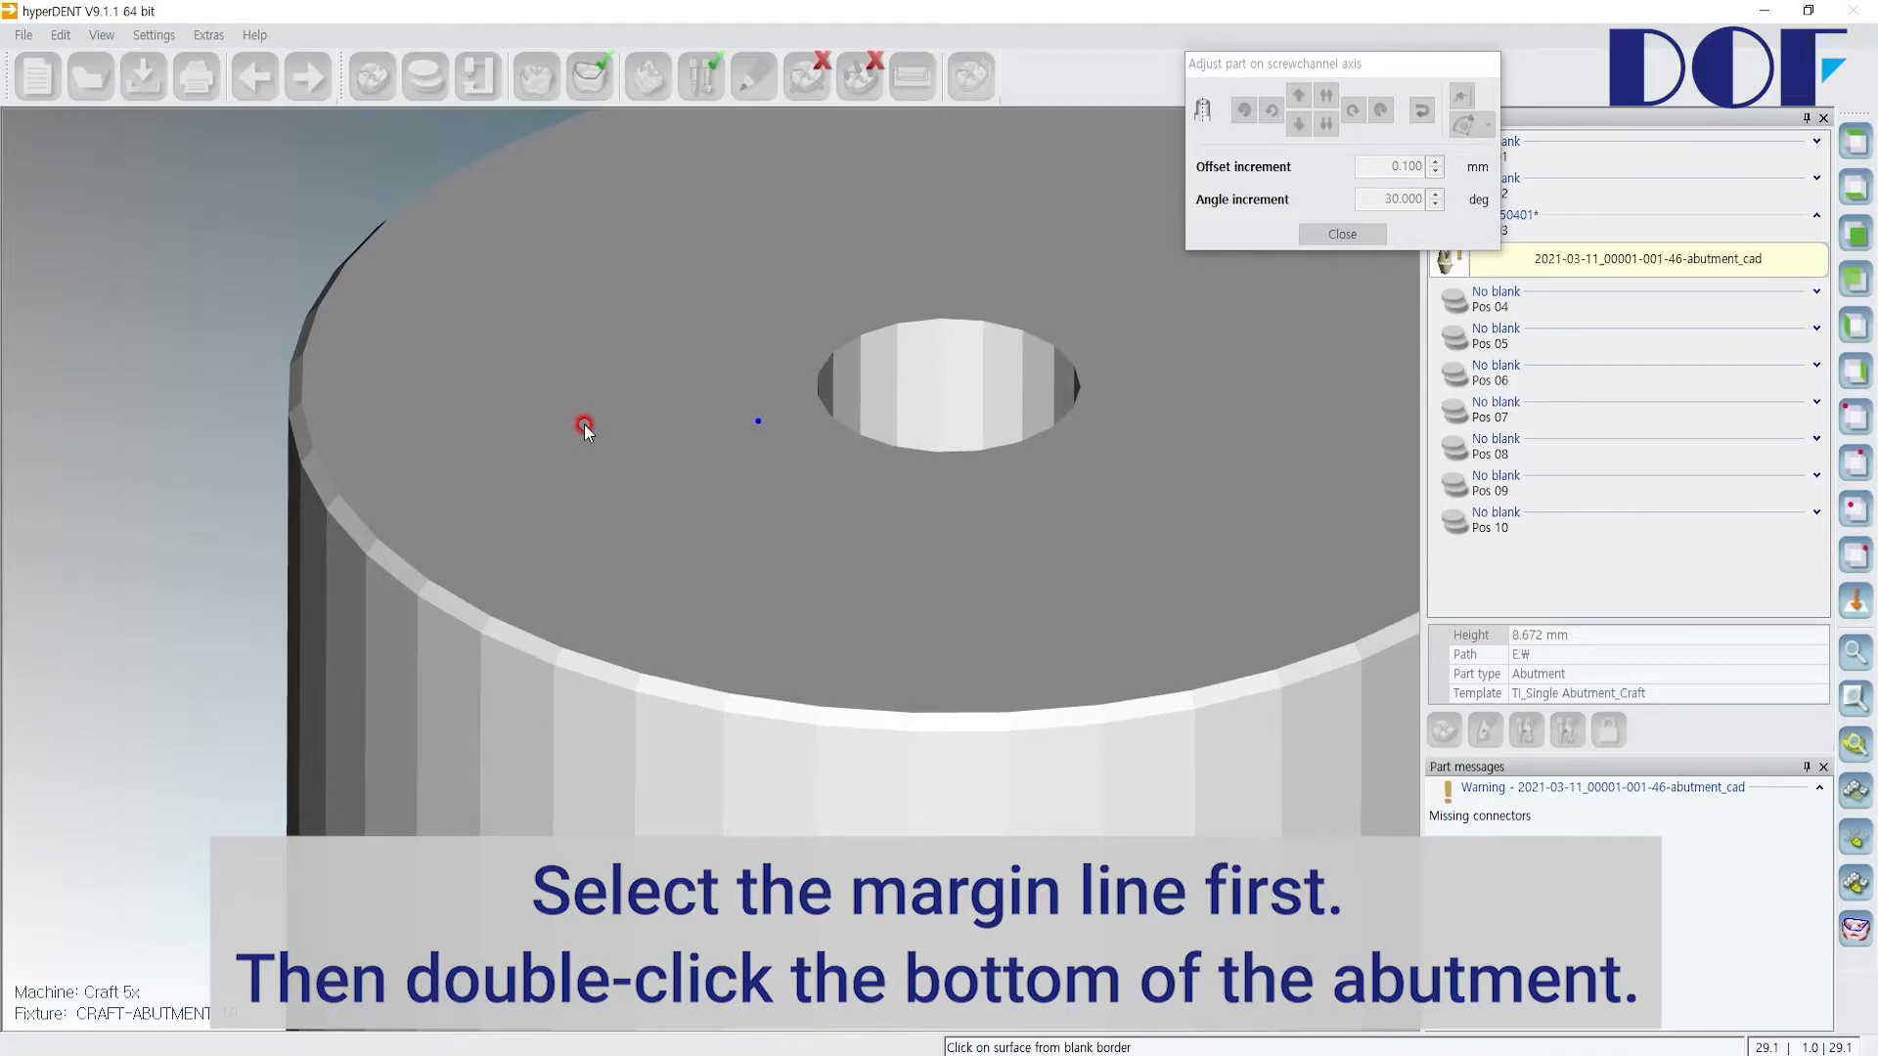
click(584, 424)
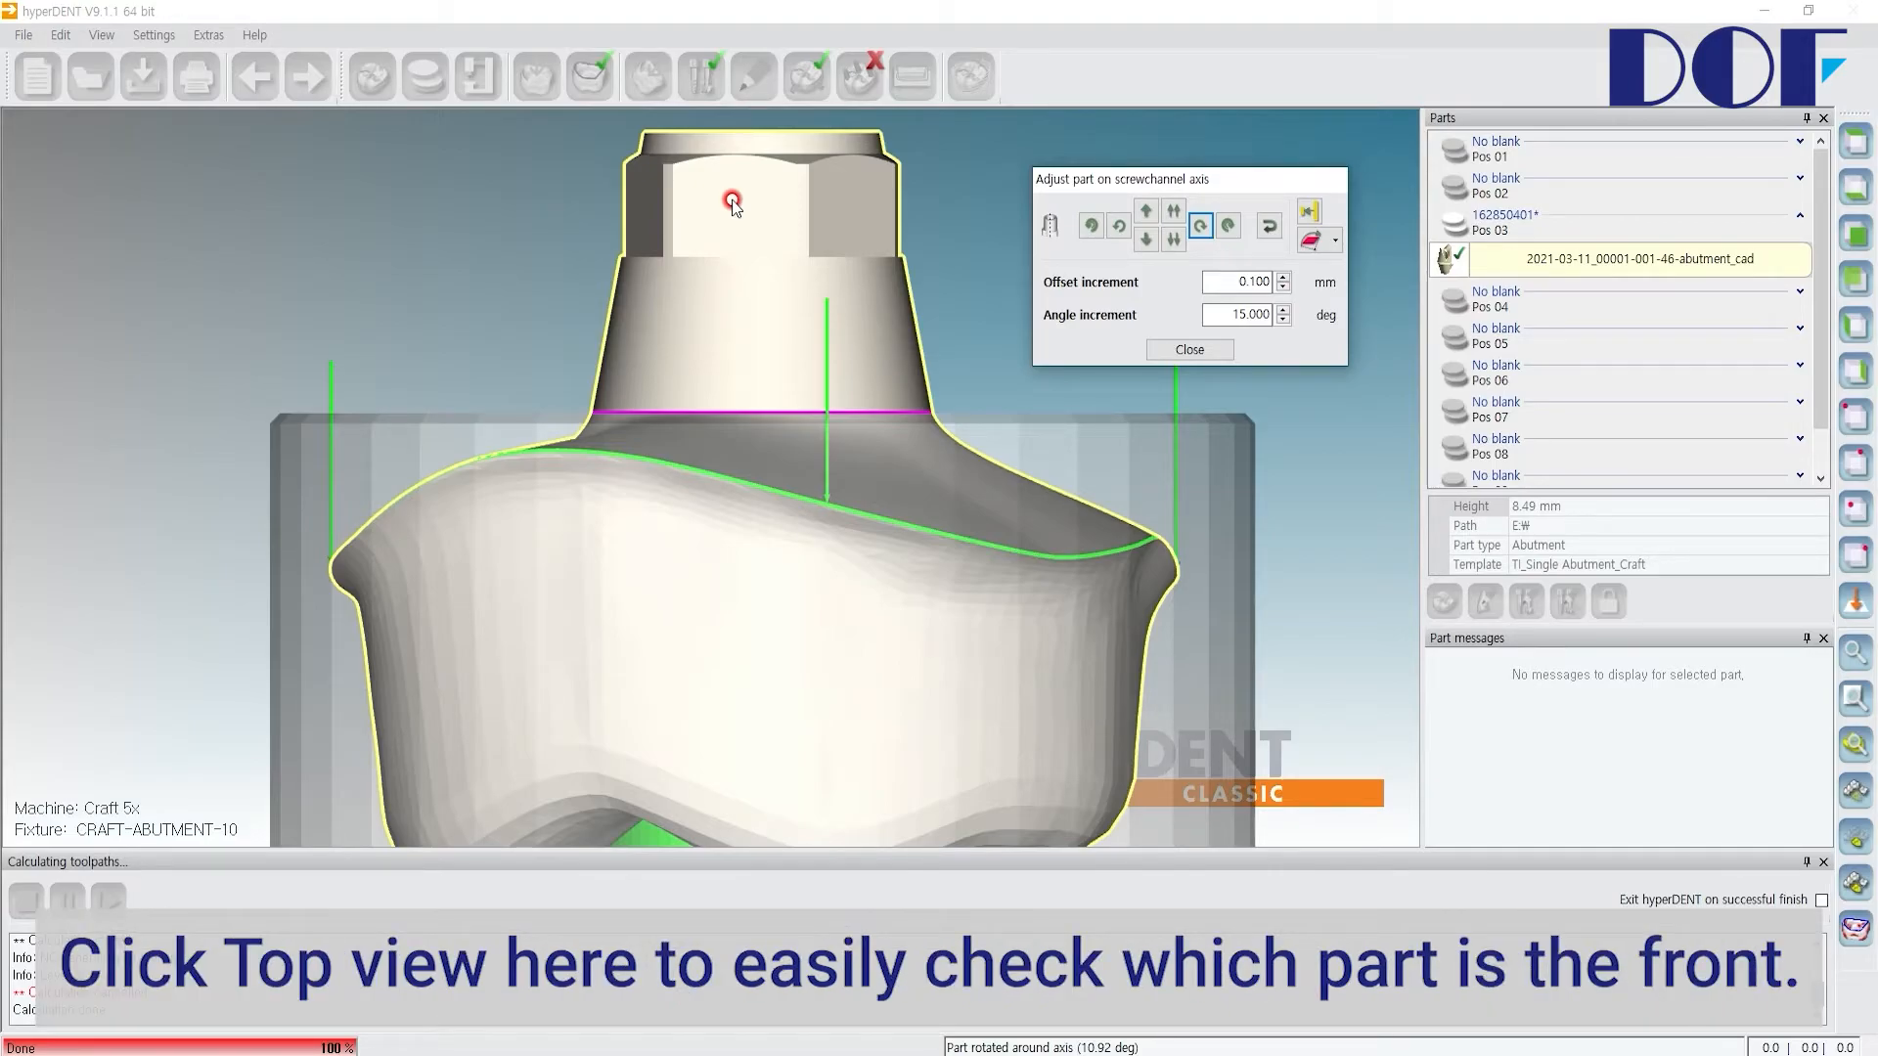
Step: Set the abutment's front orientation by picking a flat face of the hexagon, then close the adjust dialog
click(1856, 143)
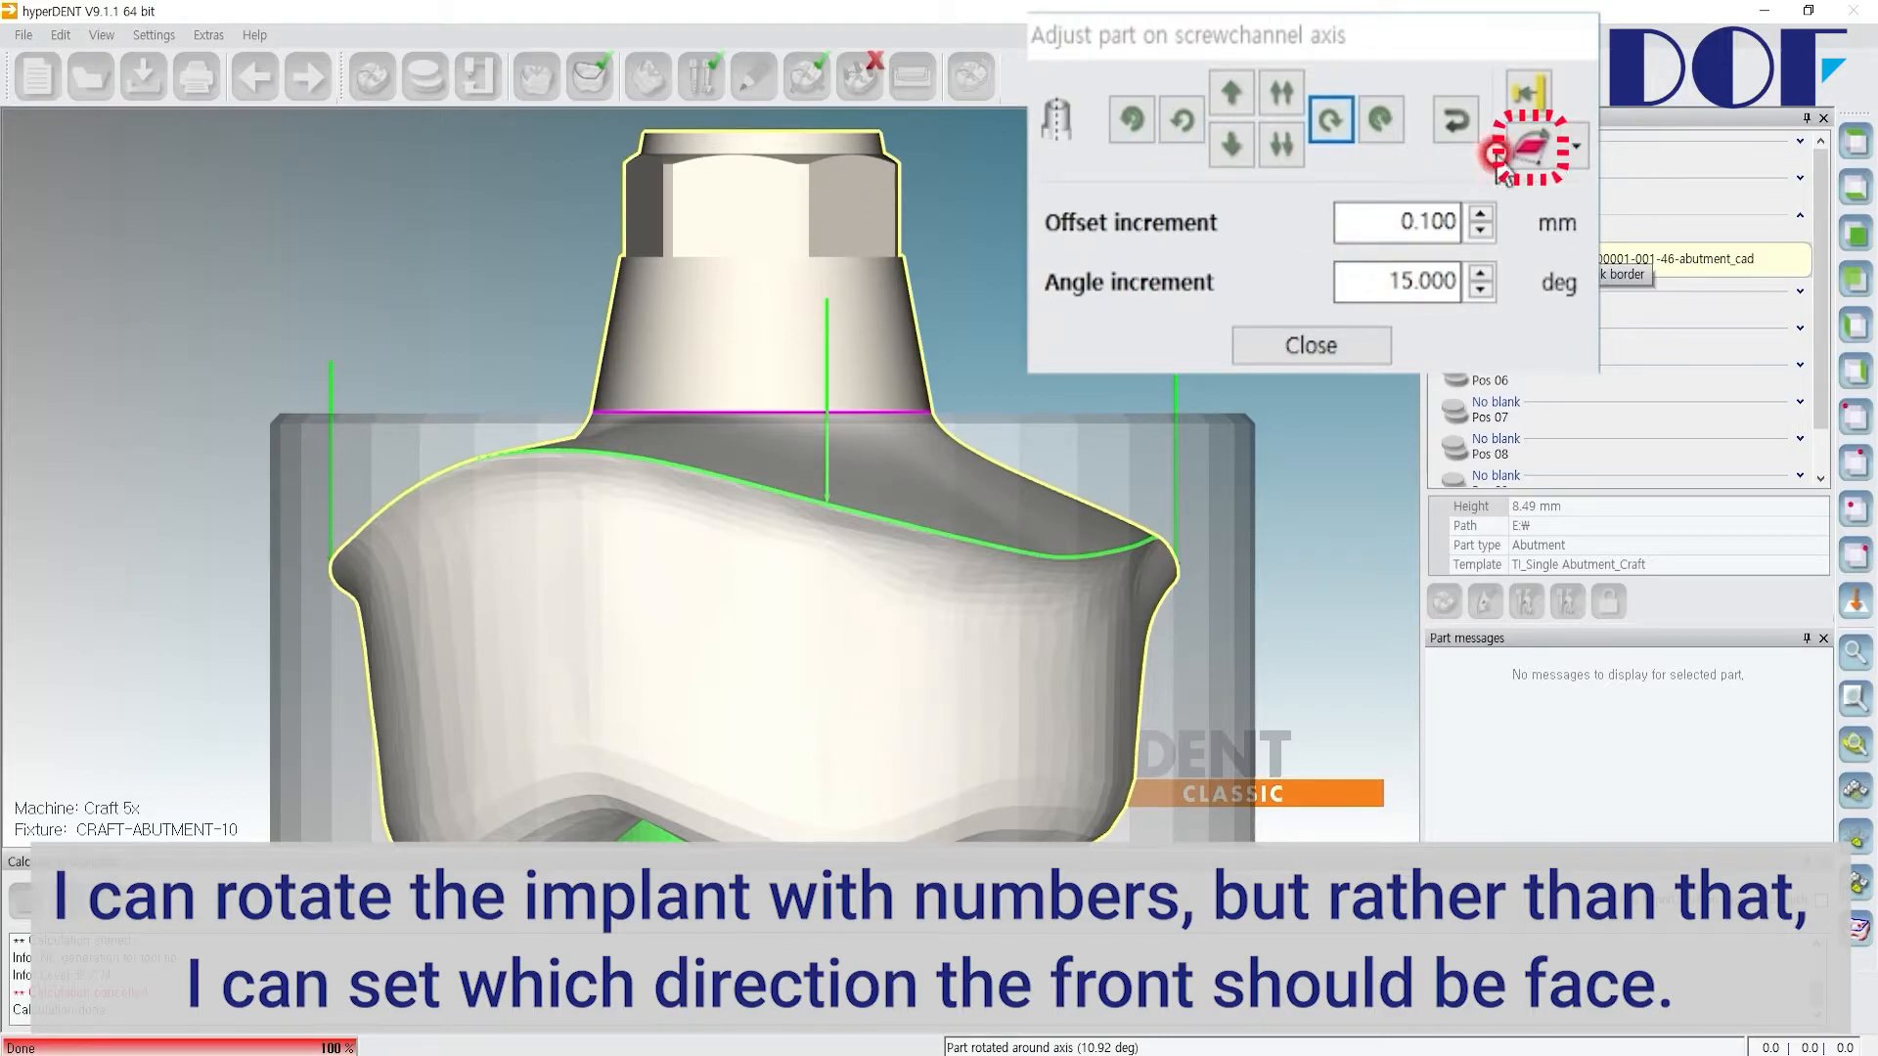
click(1531, 155)
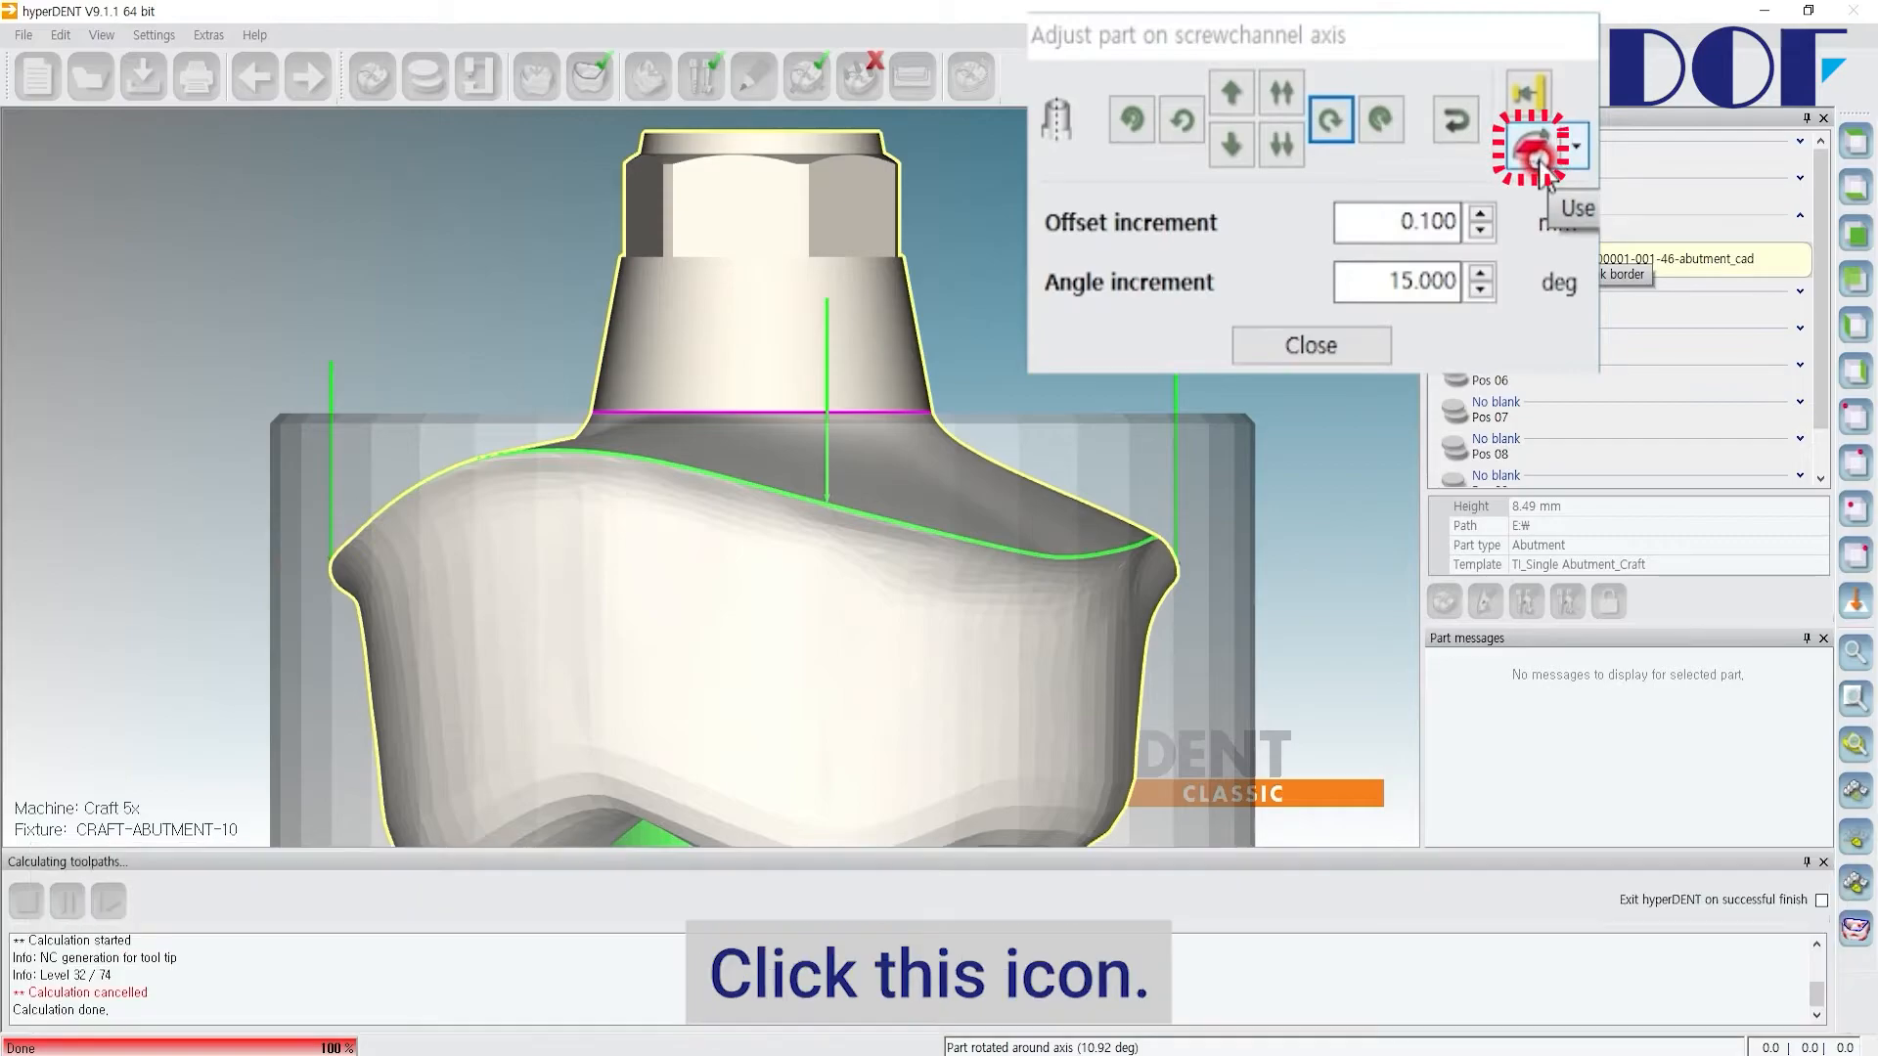
click(1539, 167)
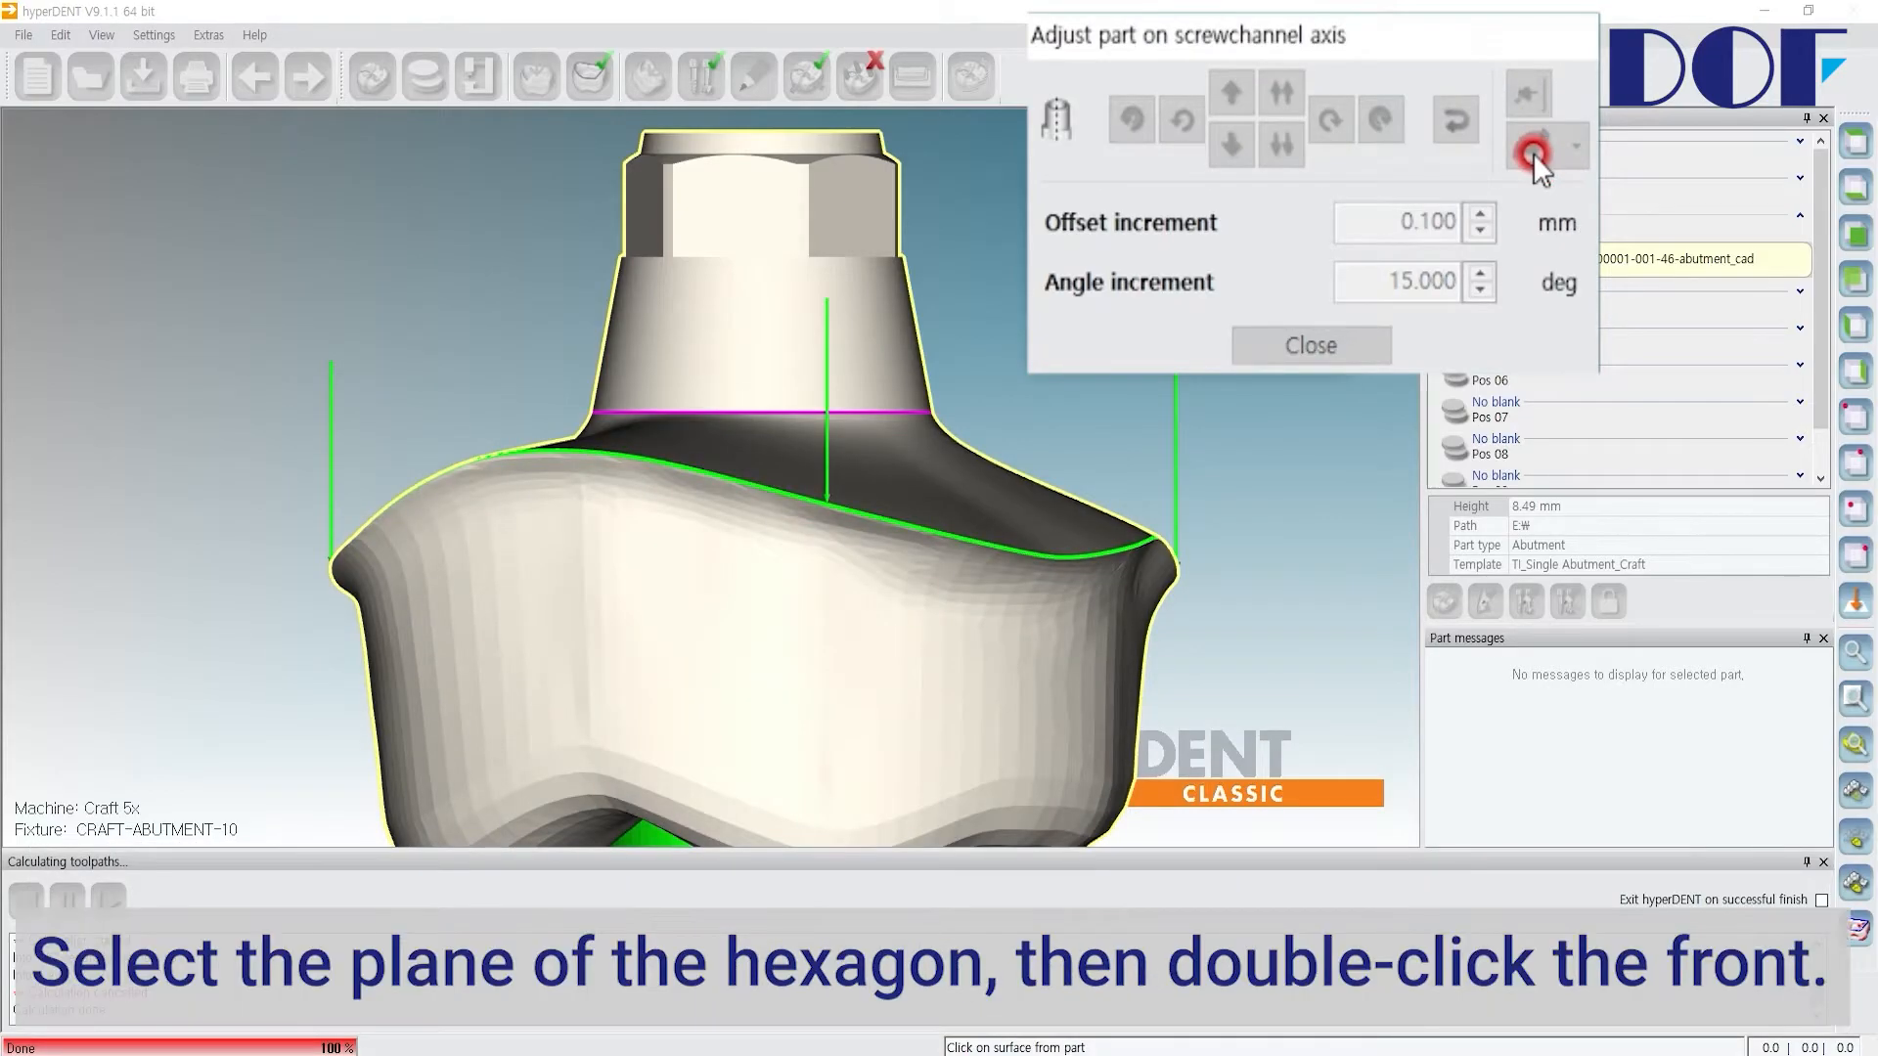
click(734, 214)
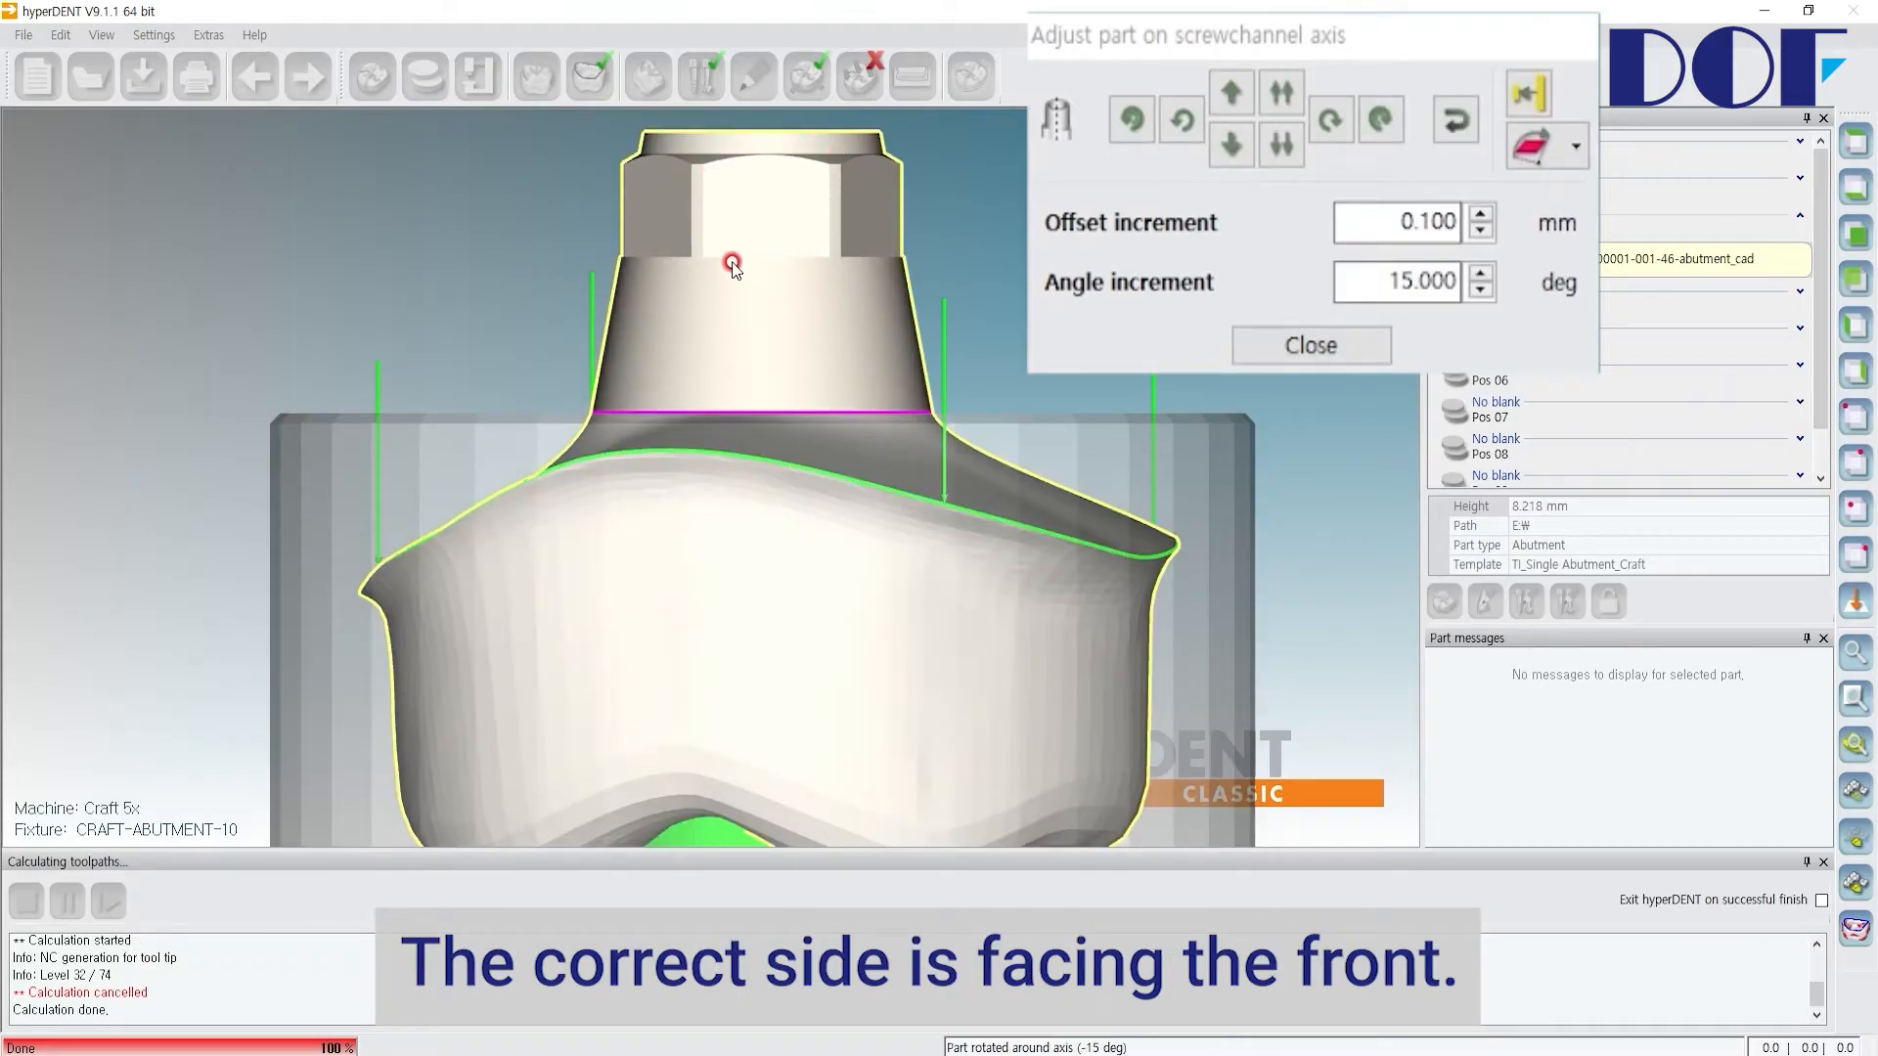
scroll(732, 262, up, 1)
mouse_move(768, 278)
right_down()
mouse_move(761, 442)
mouse_move(766, 254)
right_up()
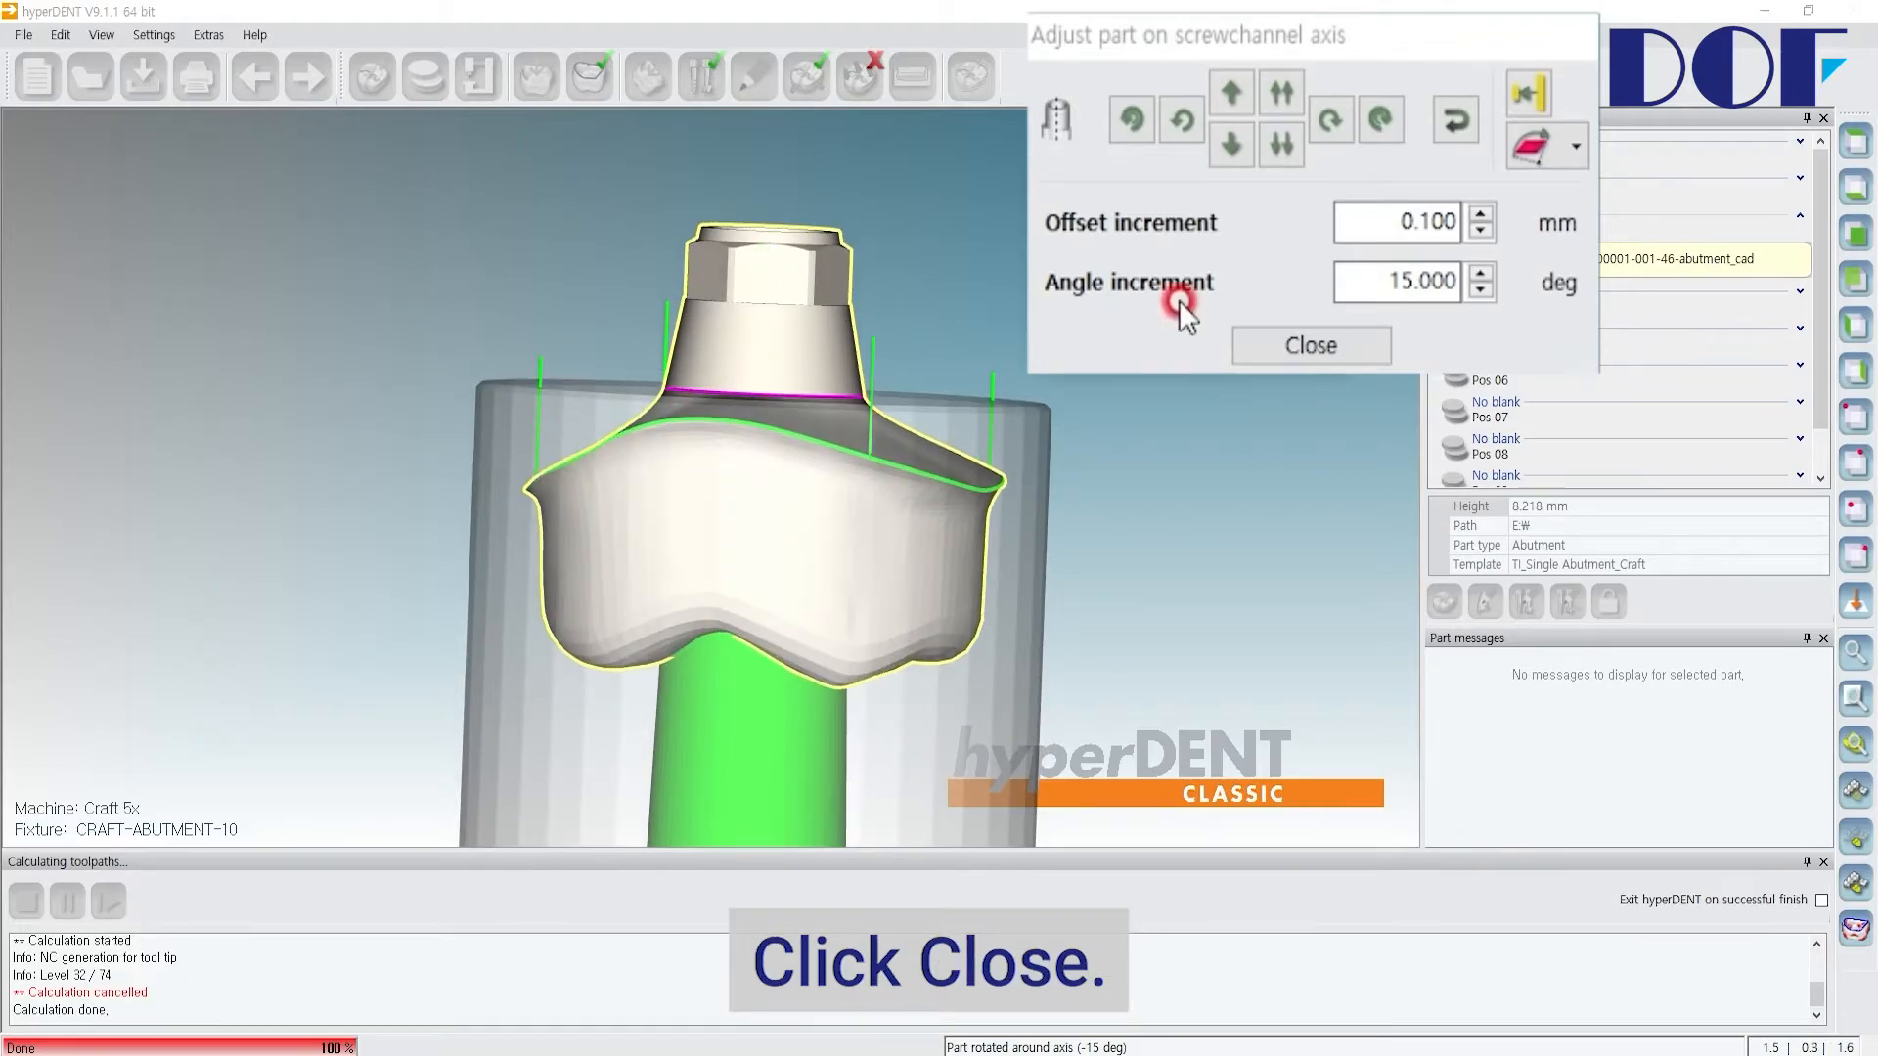
click(1310, 338)
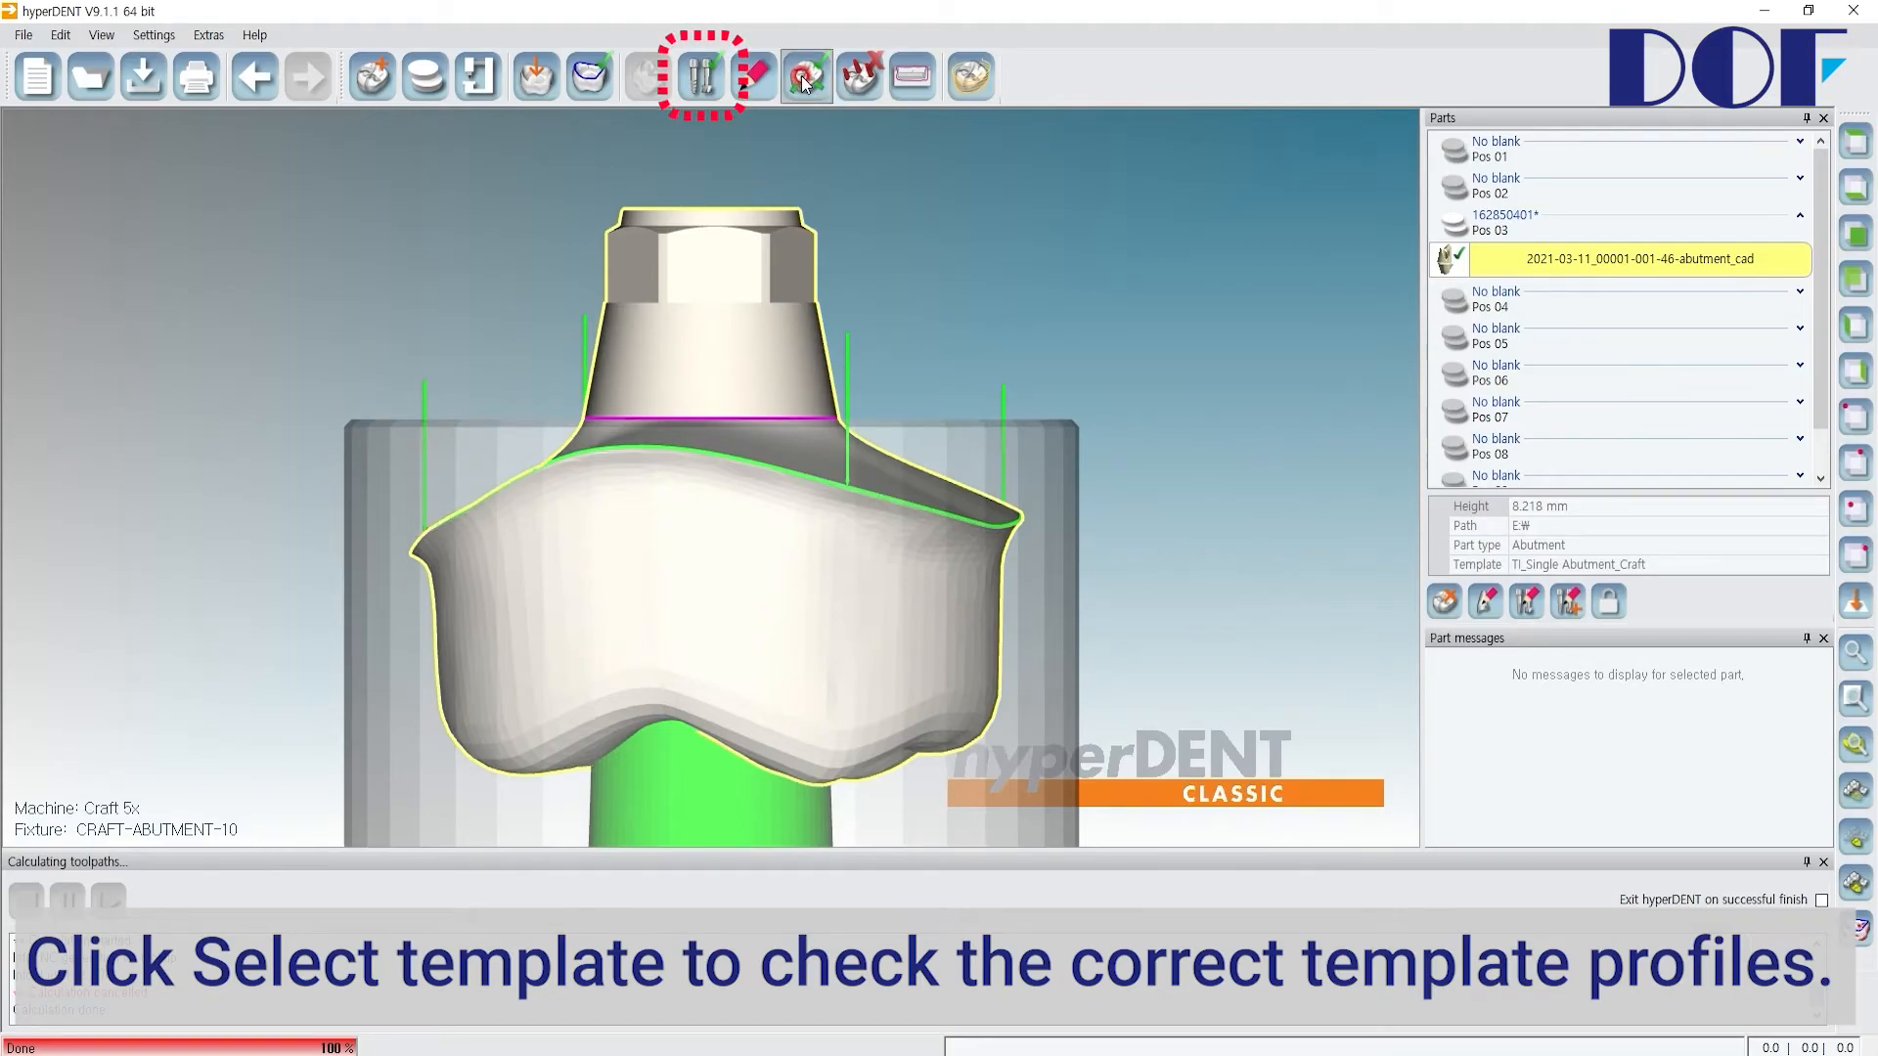
Step: Open Select template to check the TI_Single Abutment_Craft template profile, then close it
click(710, 86)
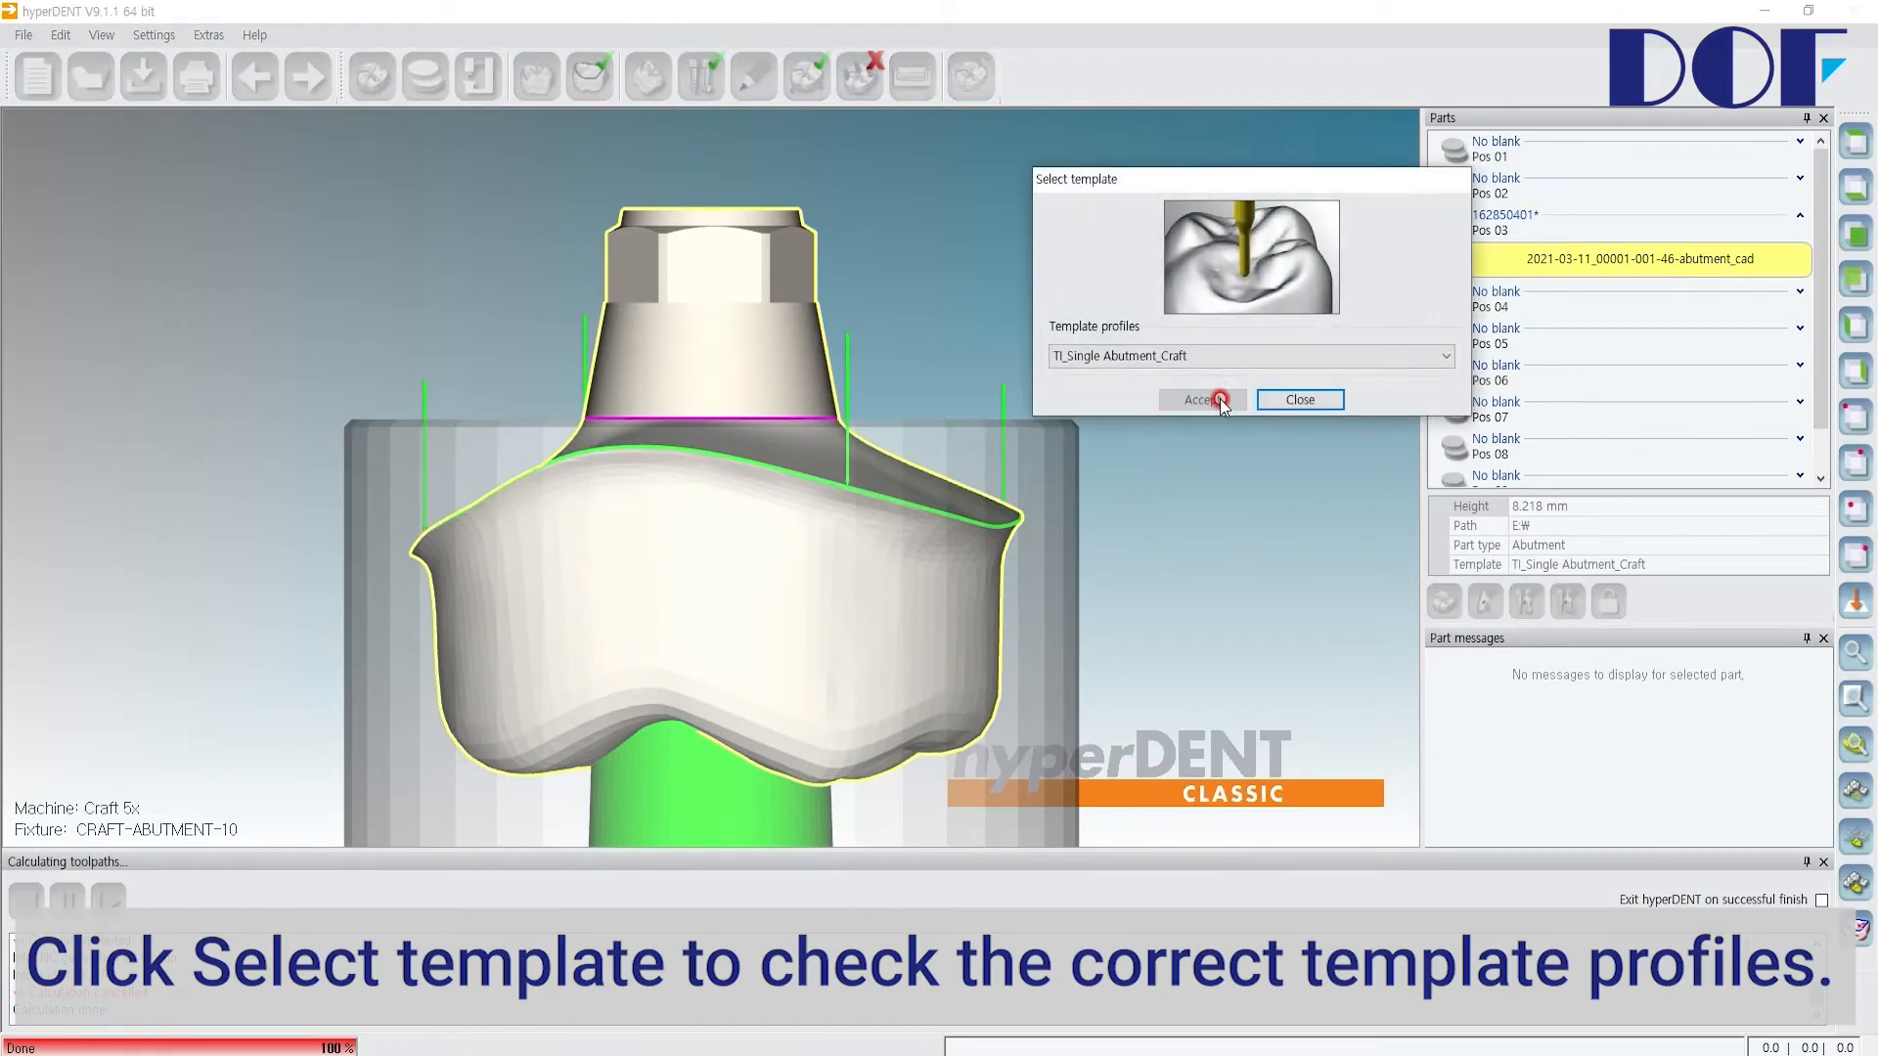
click(1282, 395)
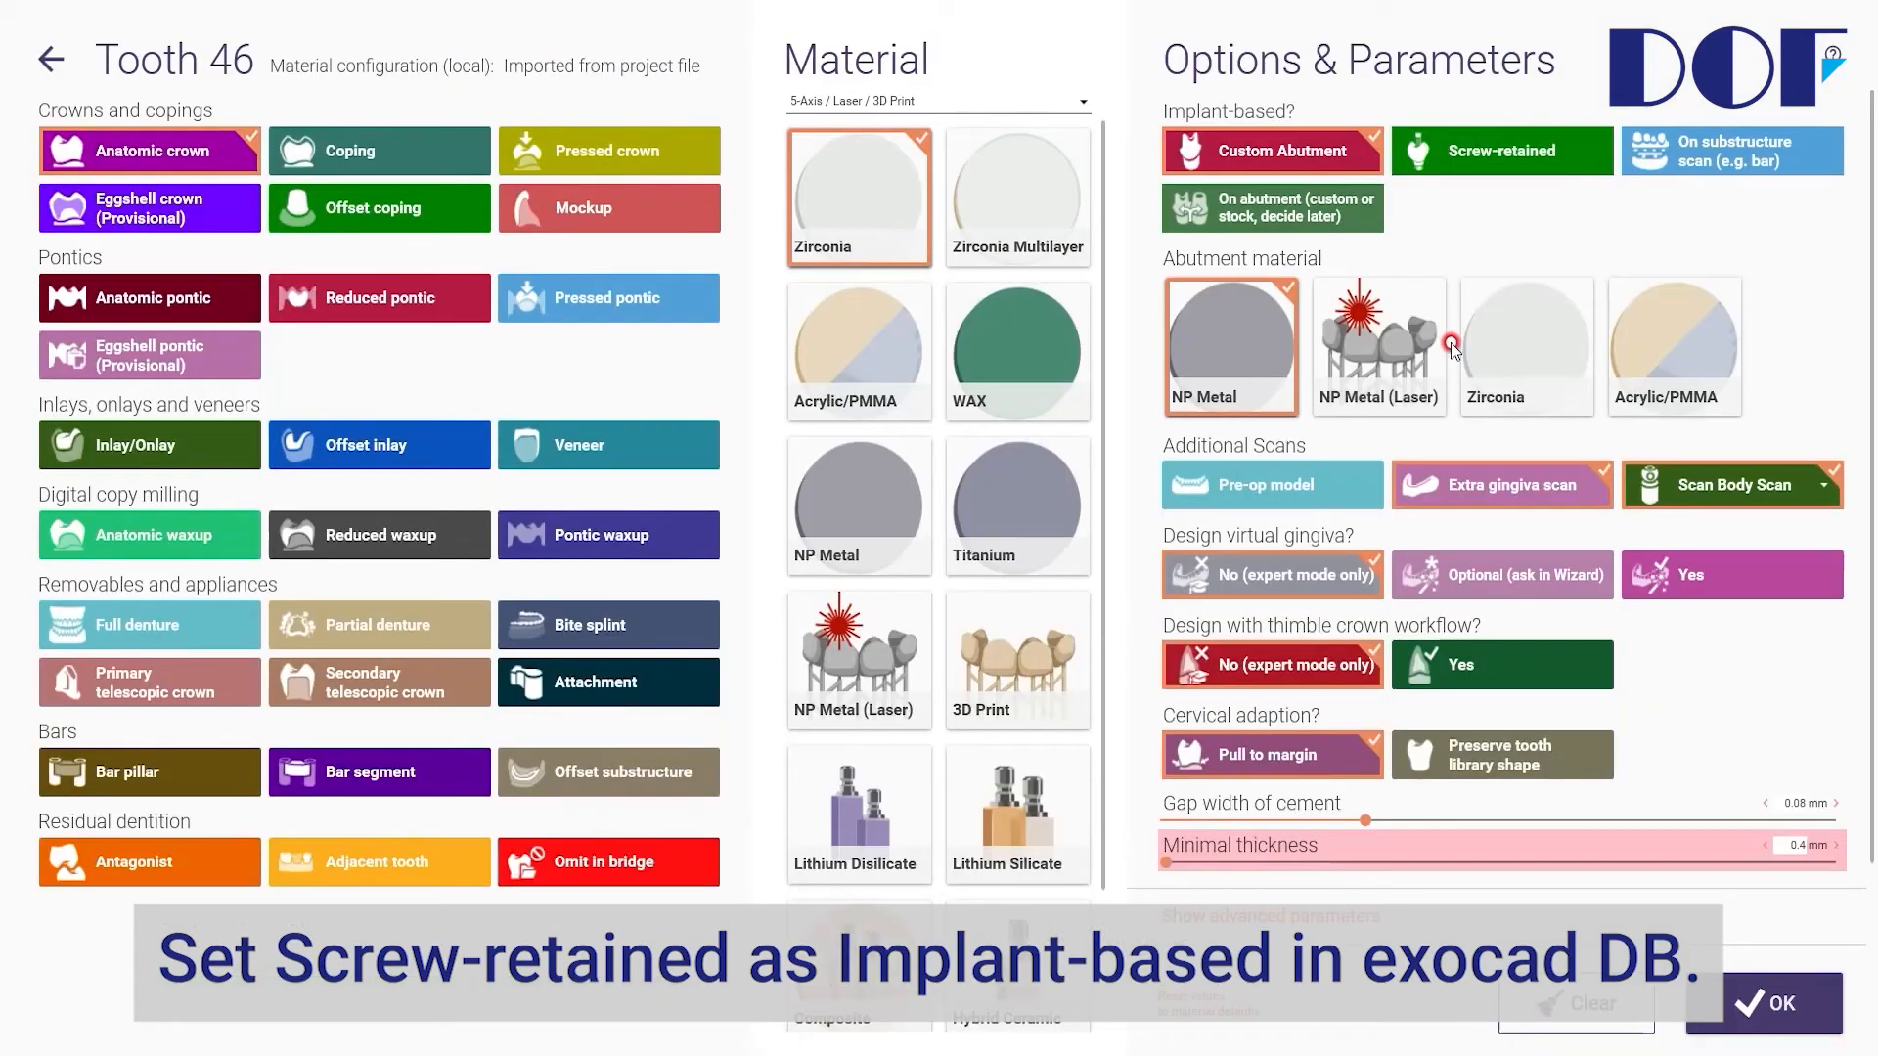
Step: Switch to exocad DB and set tooth 46's implant-based option to Screw-retained
click(1450, 166)
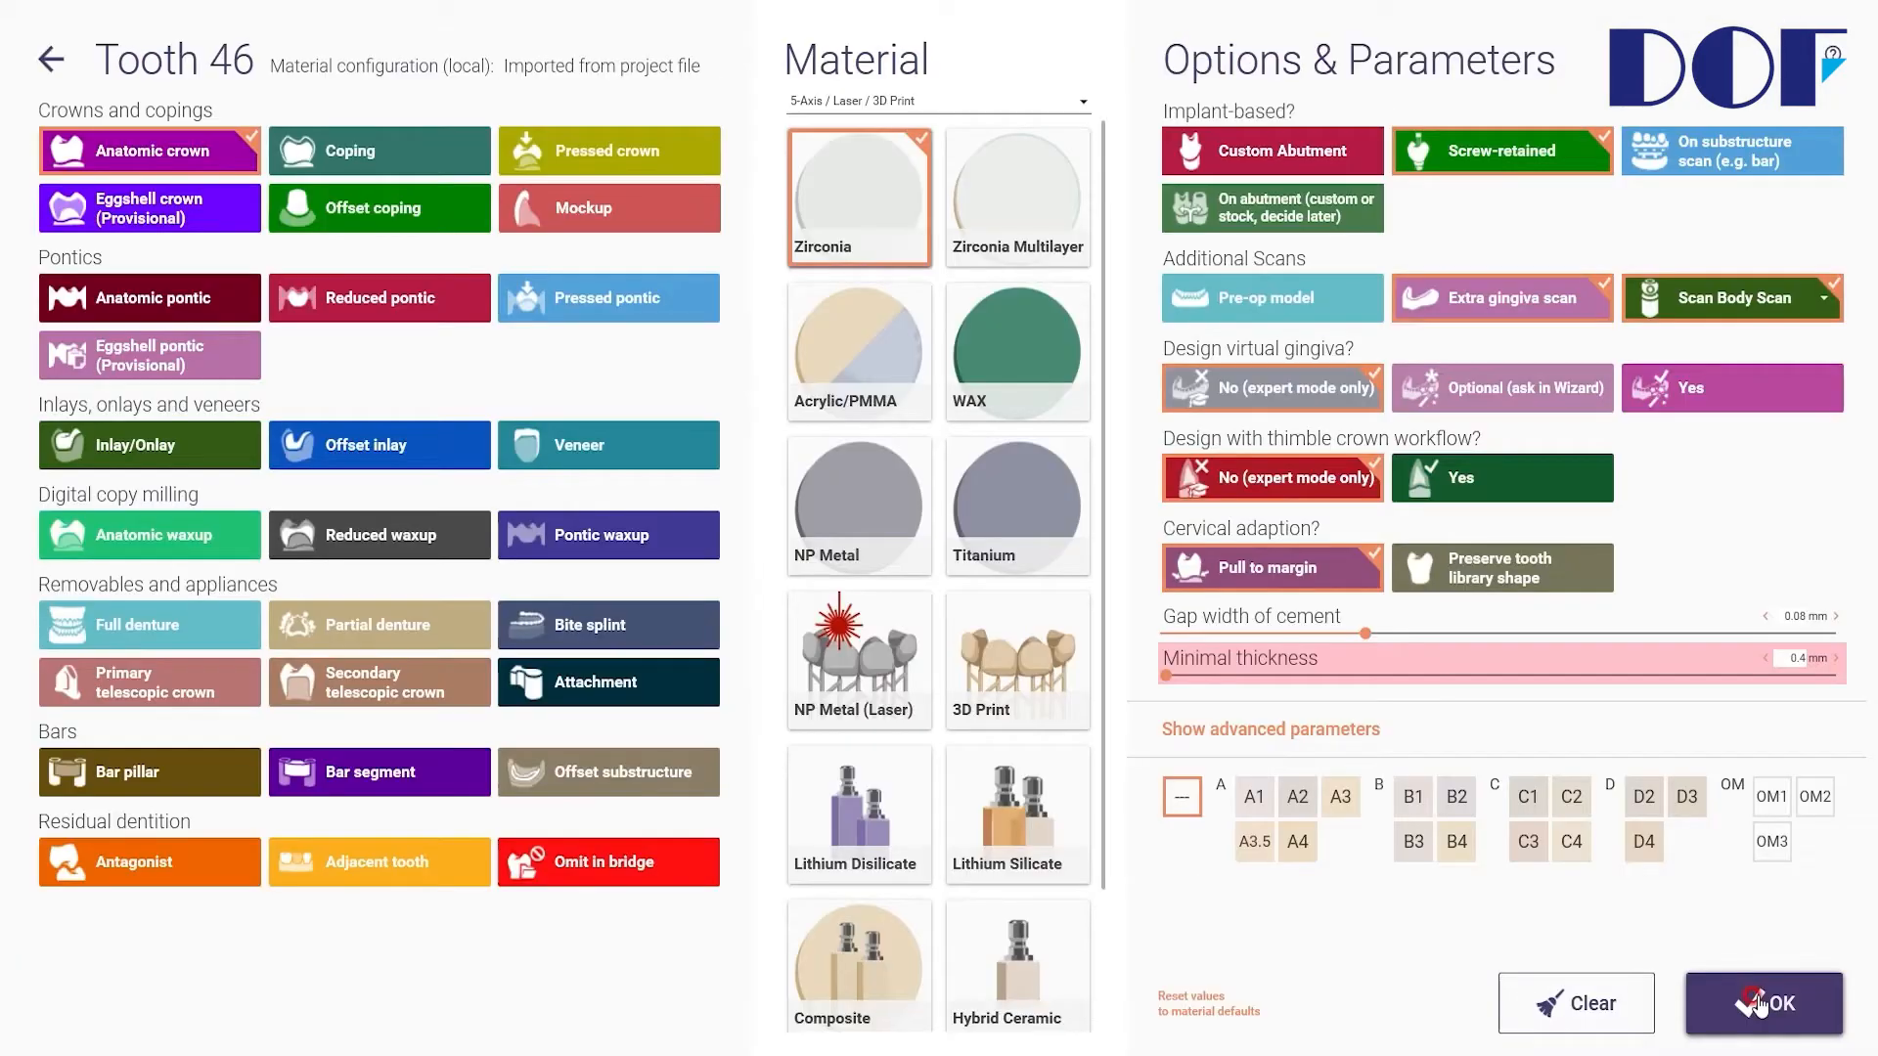
click(1752, 1000)
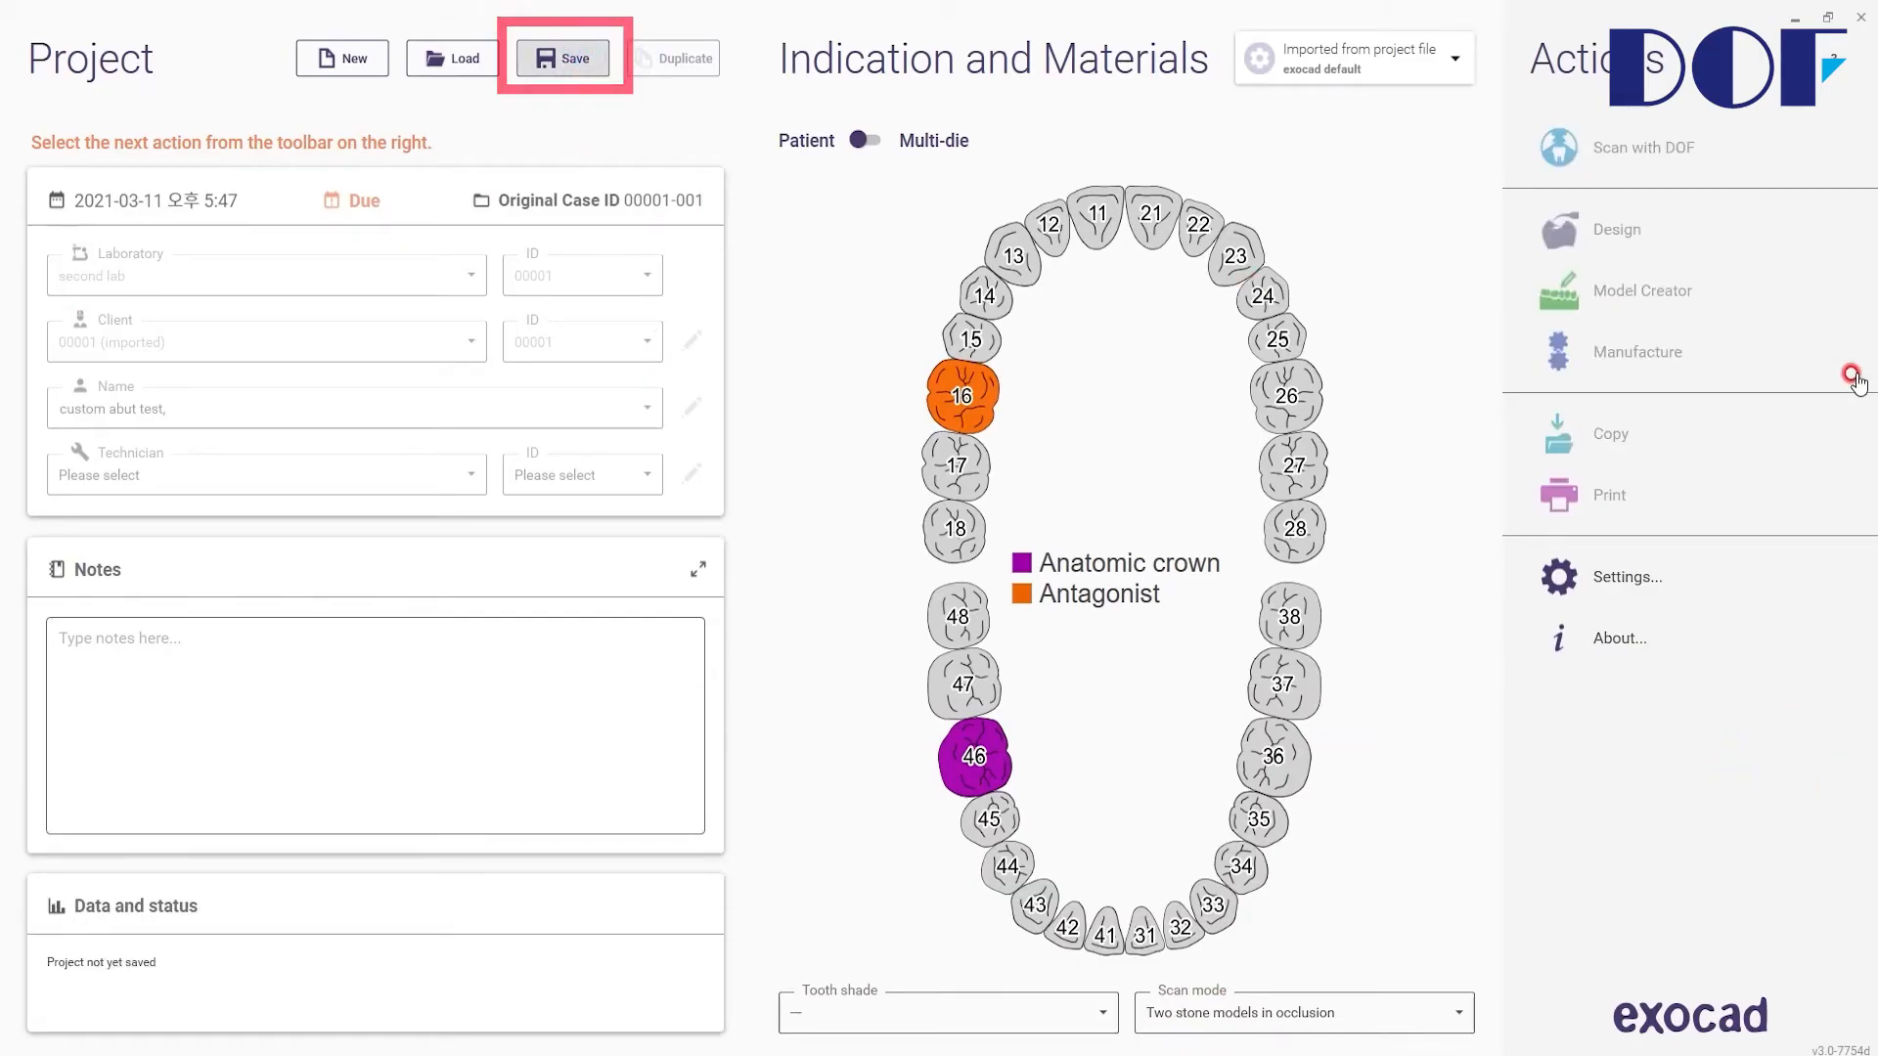
Step: Start Design with scan data only and finish the design with I'm done at the Merge and Save step
click(1575, 233)
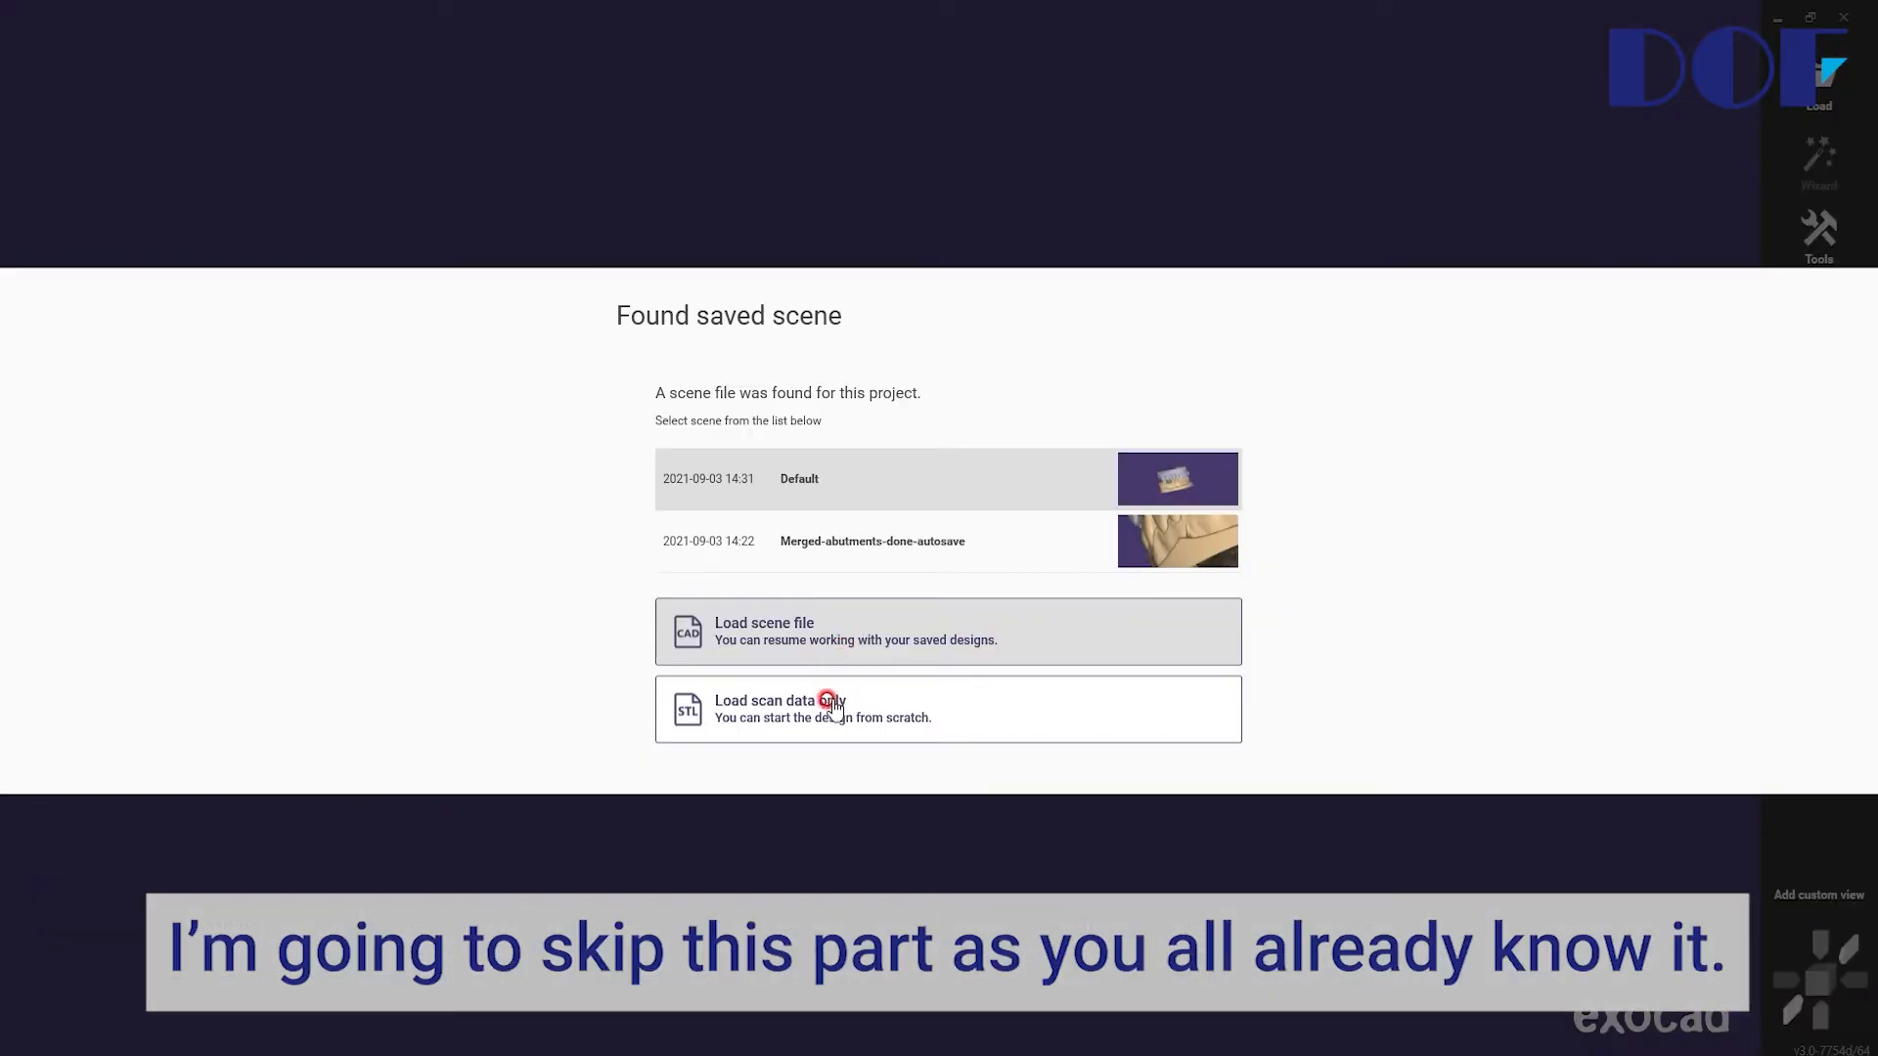
click(837, 727)
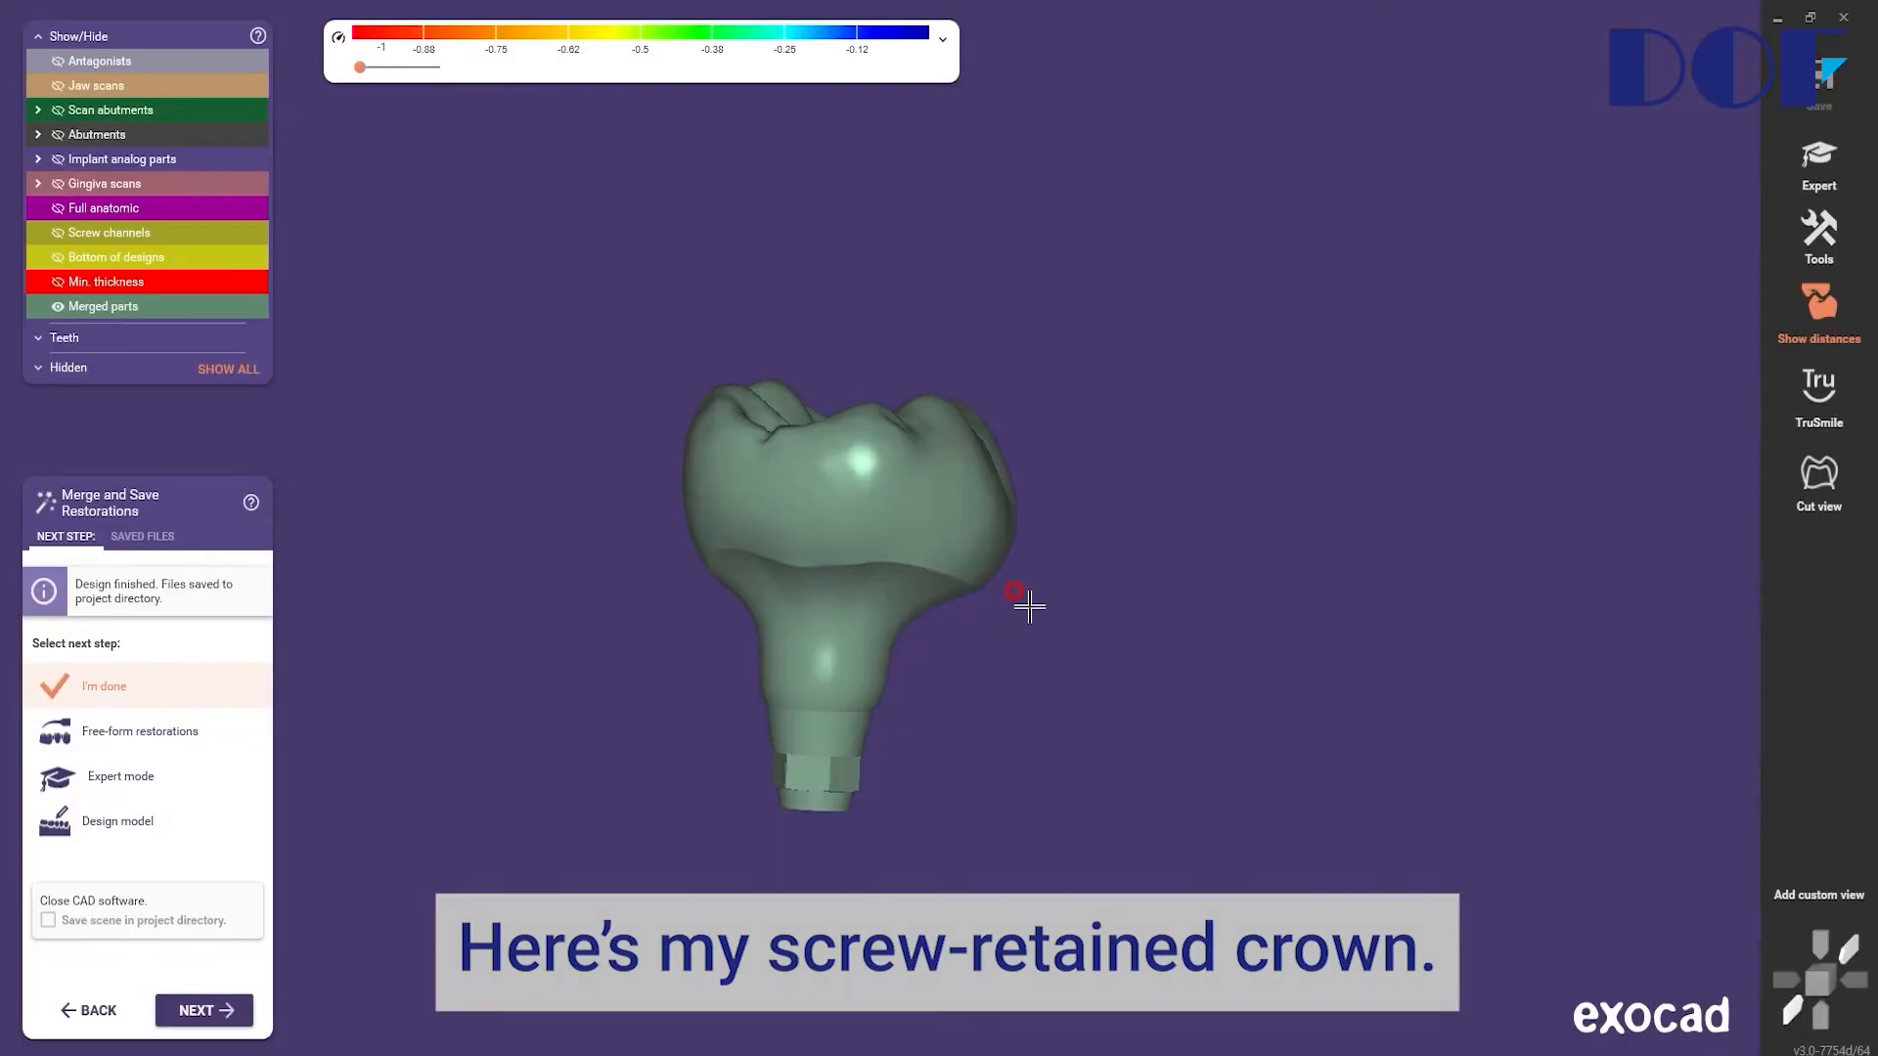
right_drag(1027, 599, 947, 601)
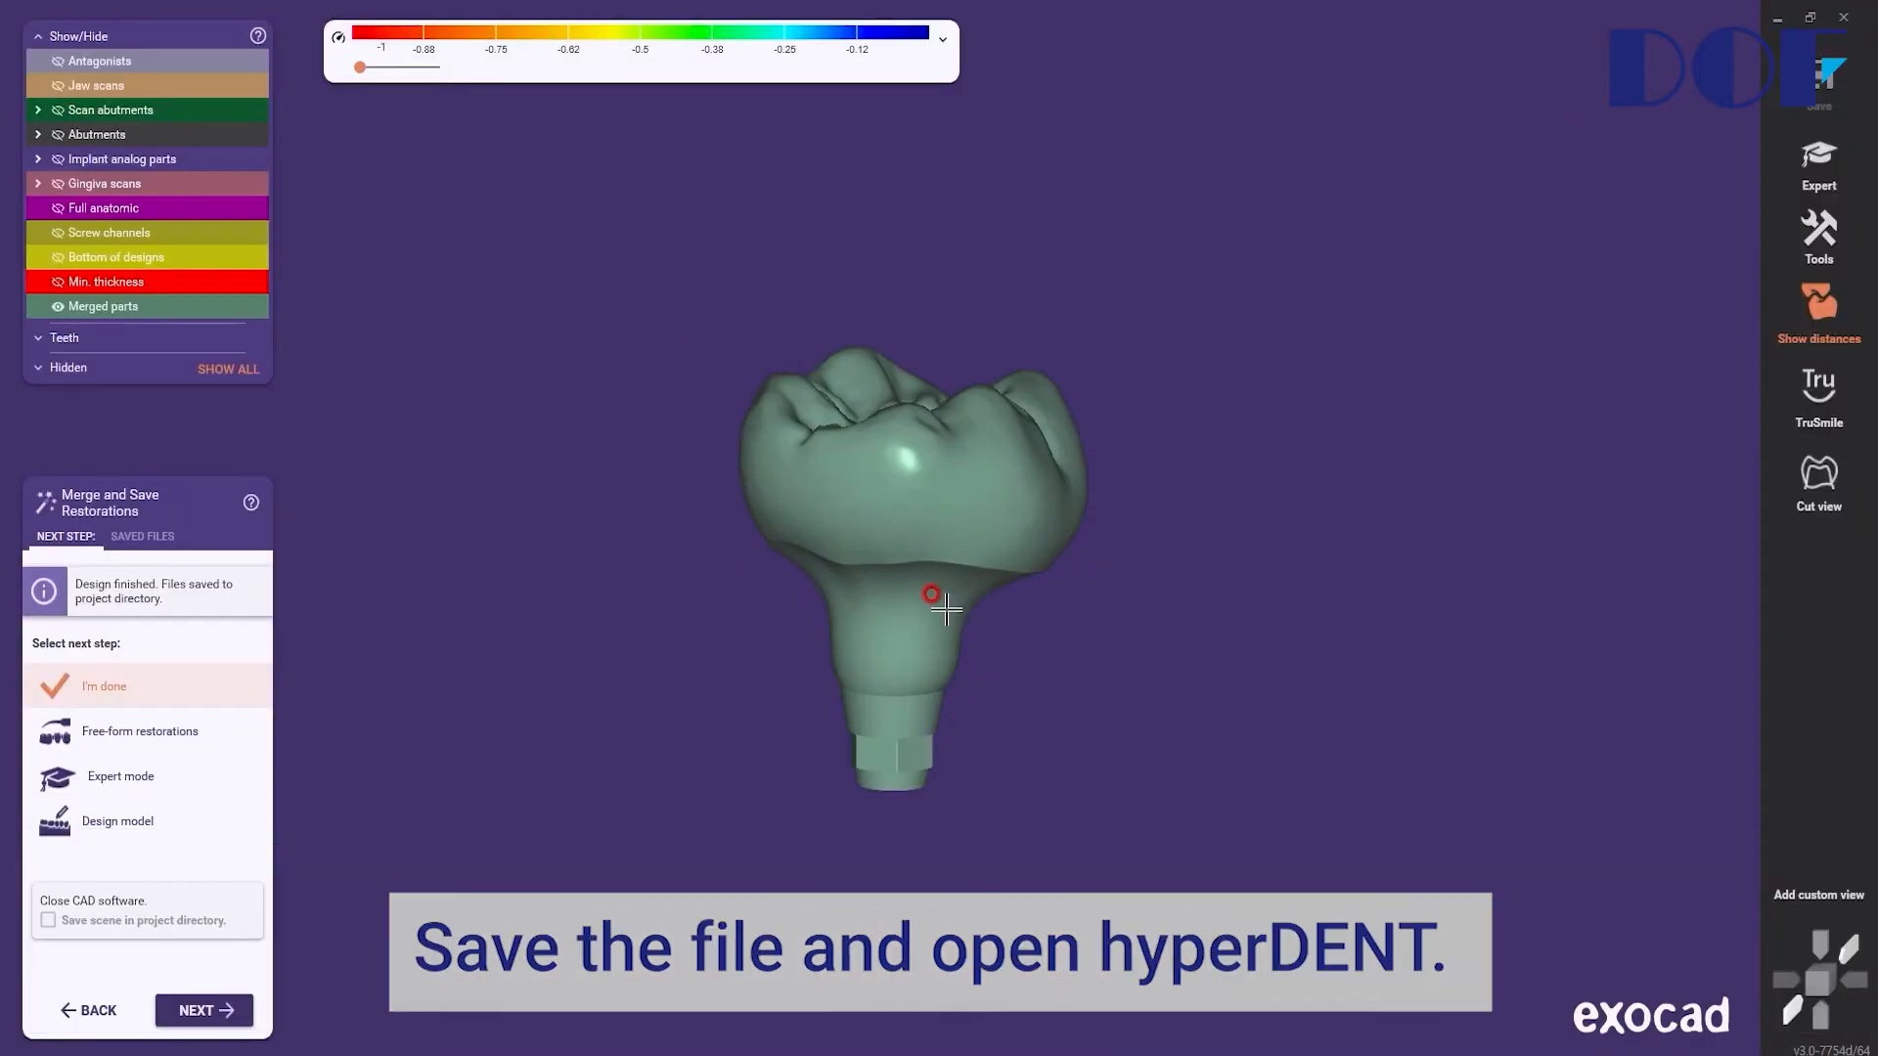
click(196, 1011)
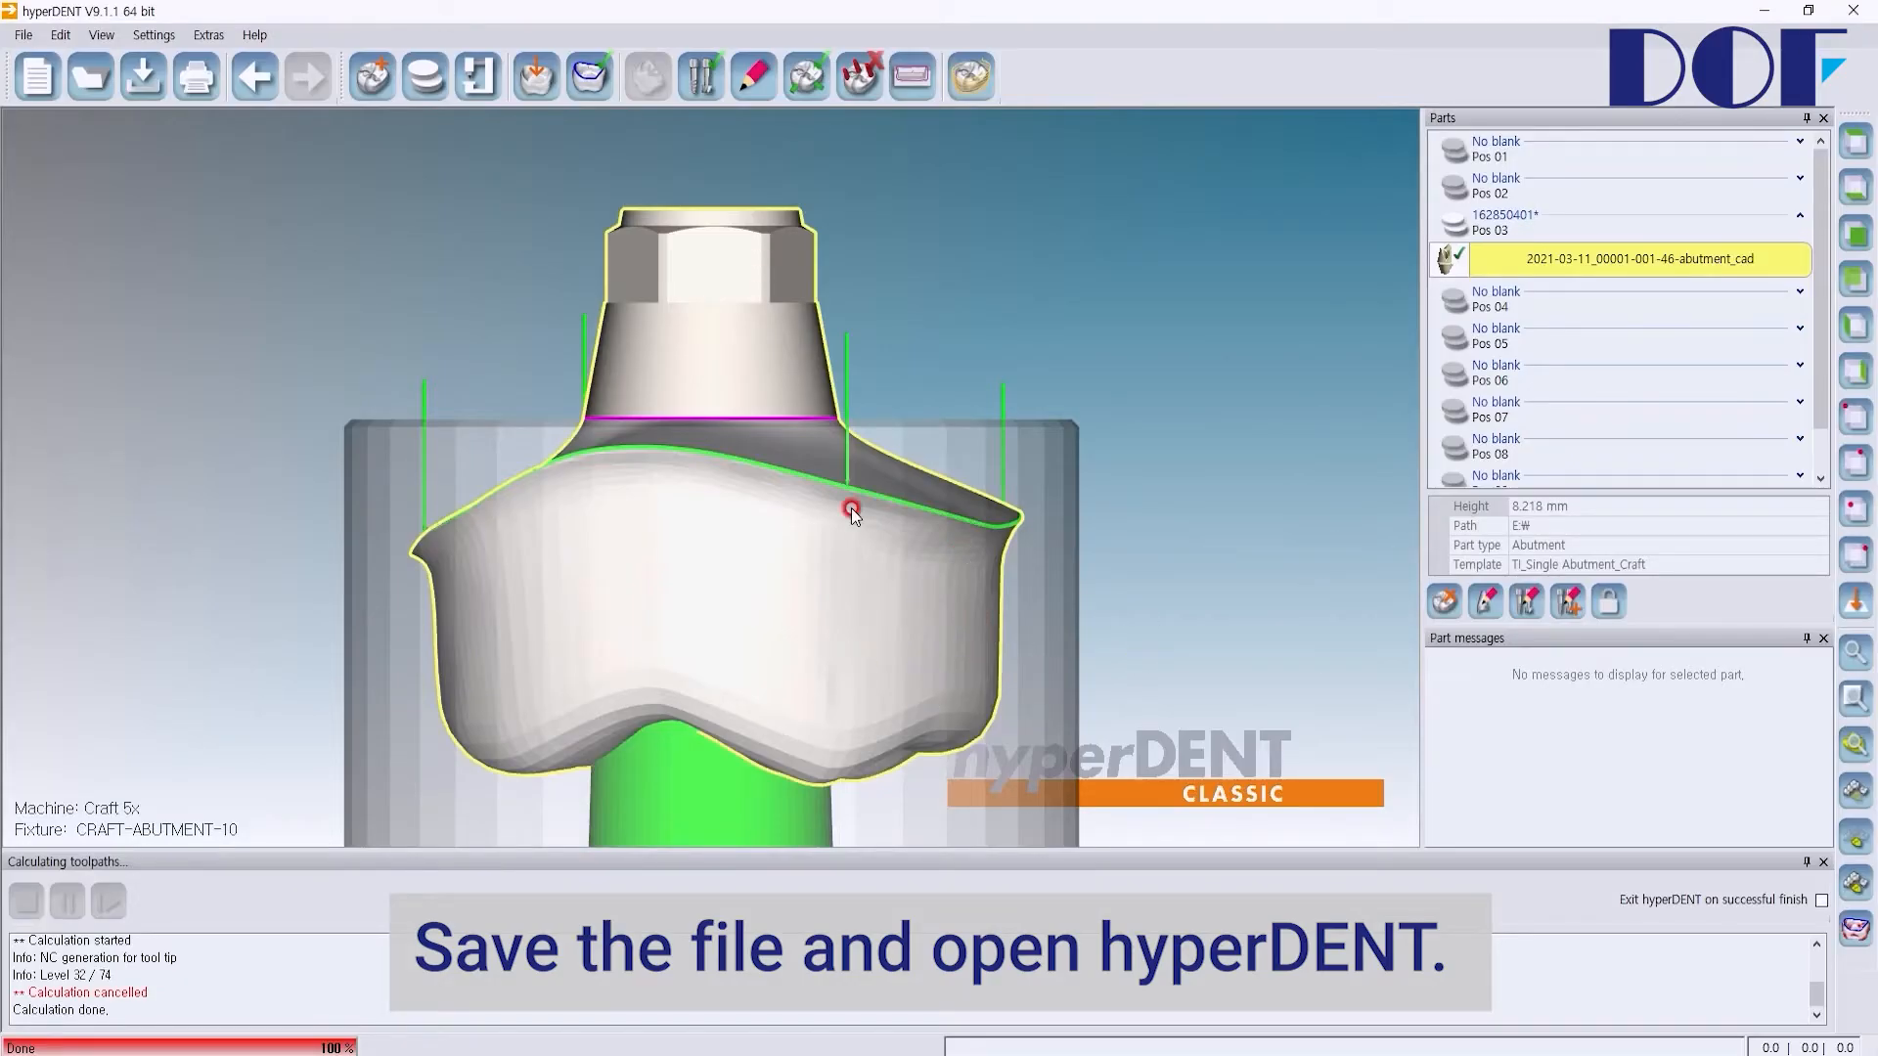
Step: Back in hyperDENT, create a new Titan Abutment-D10 blank and place it in slot Pos 02
scroll(731, 474, up, 3)
scroll(755, 479, down, 7)
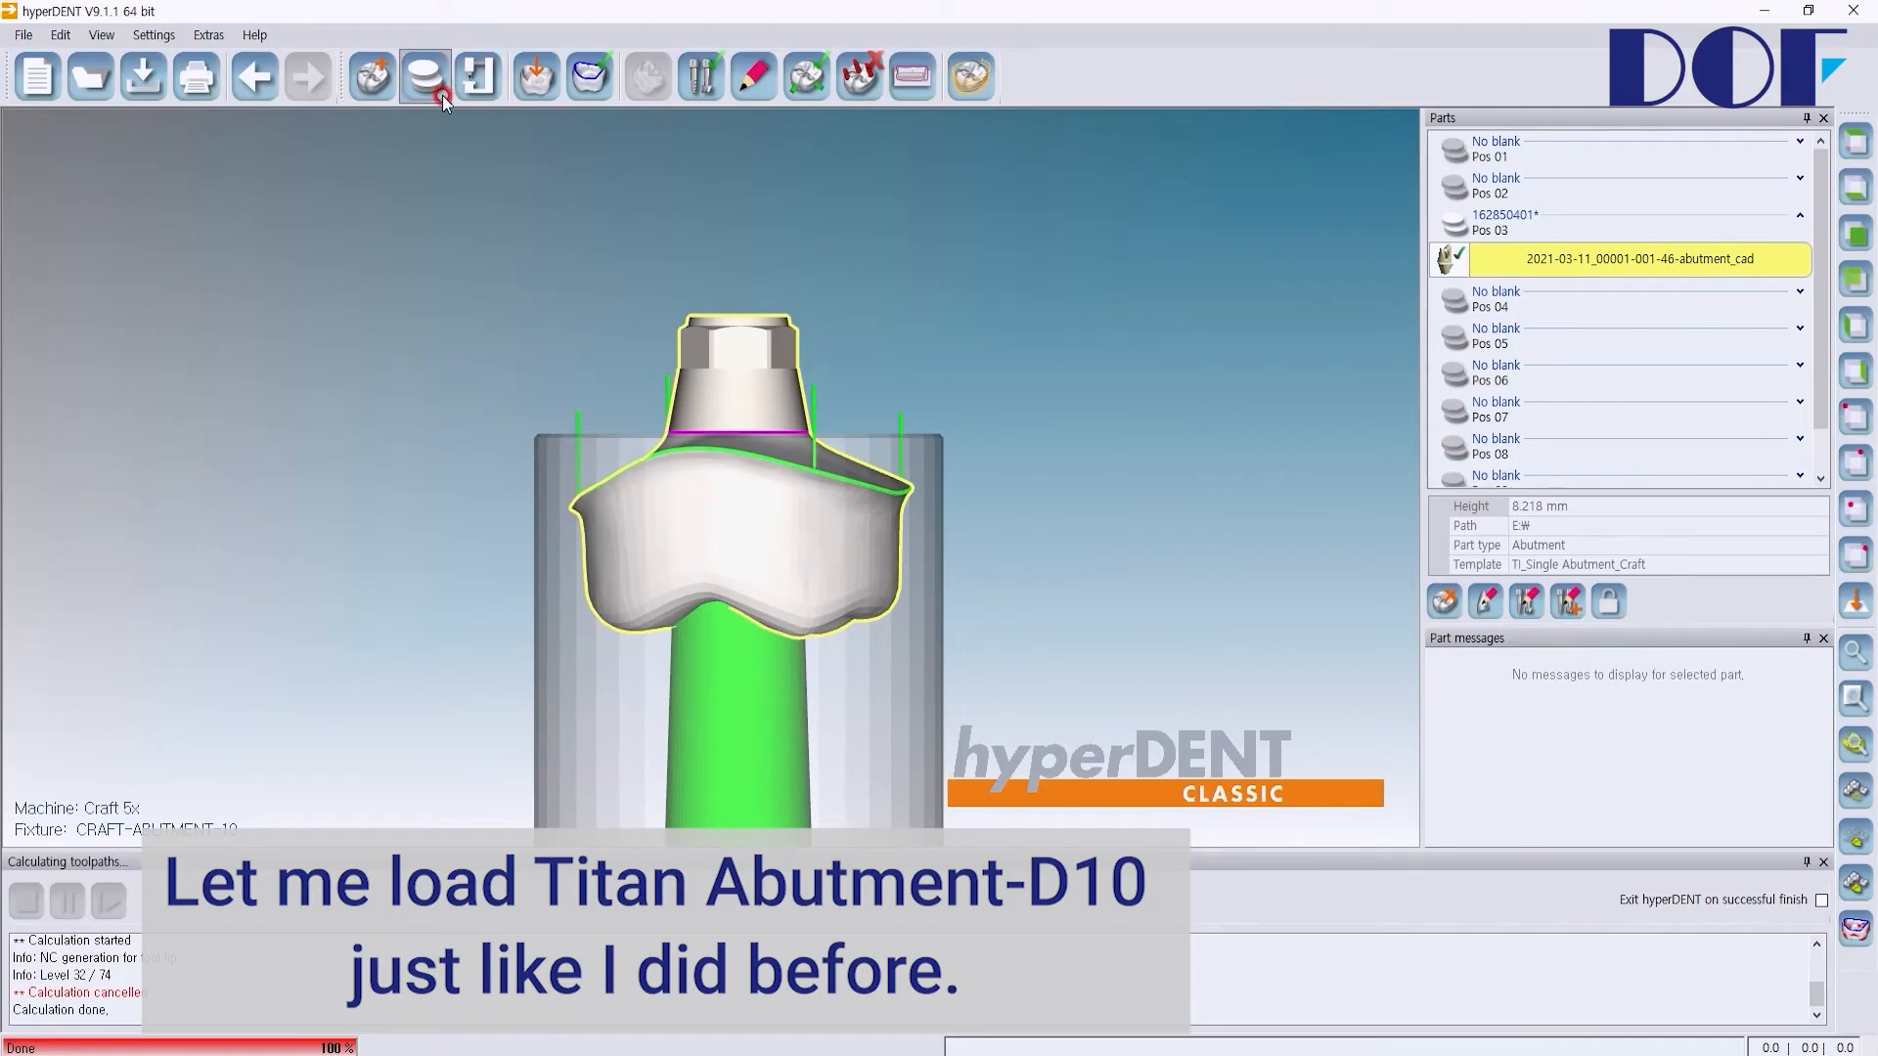
click(427, 79)
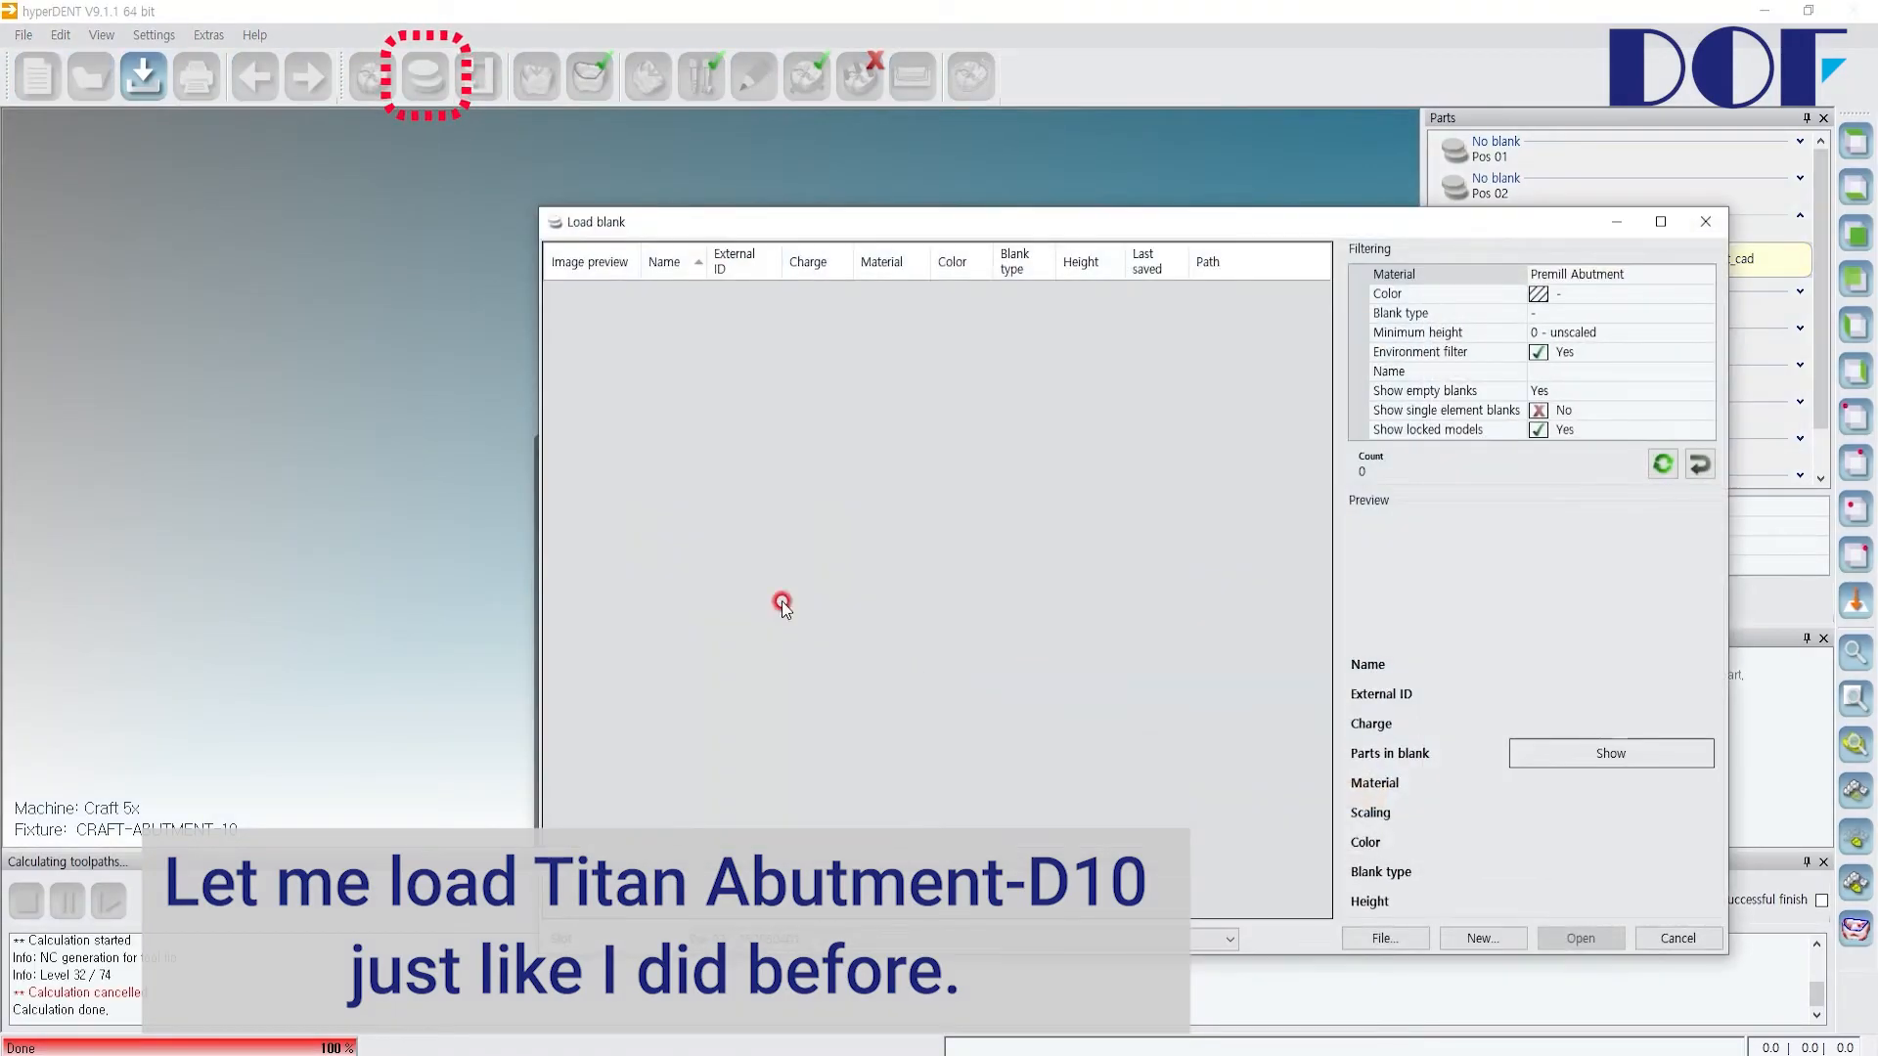
click(1482, 939)
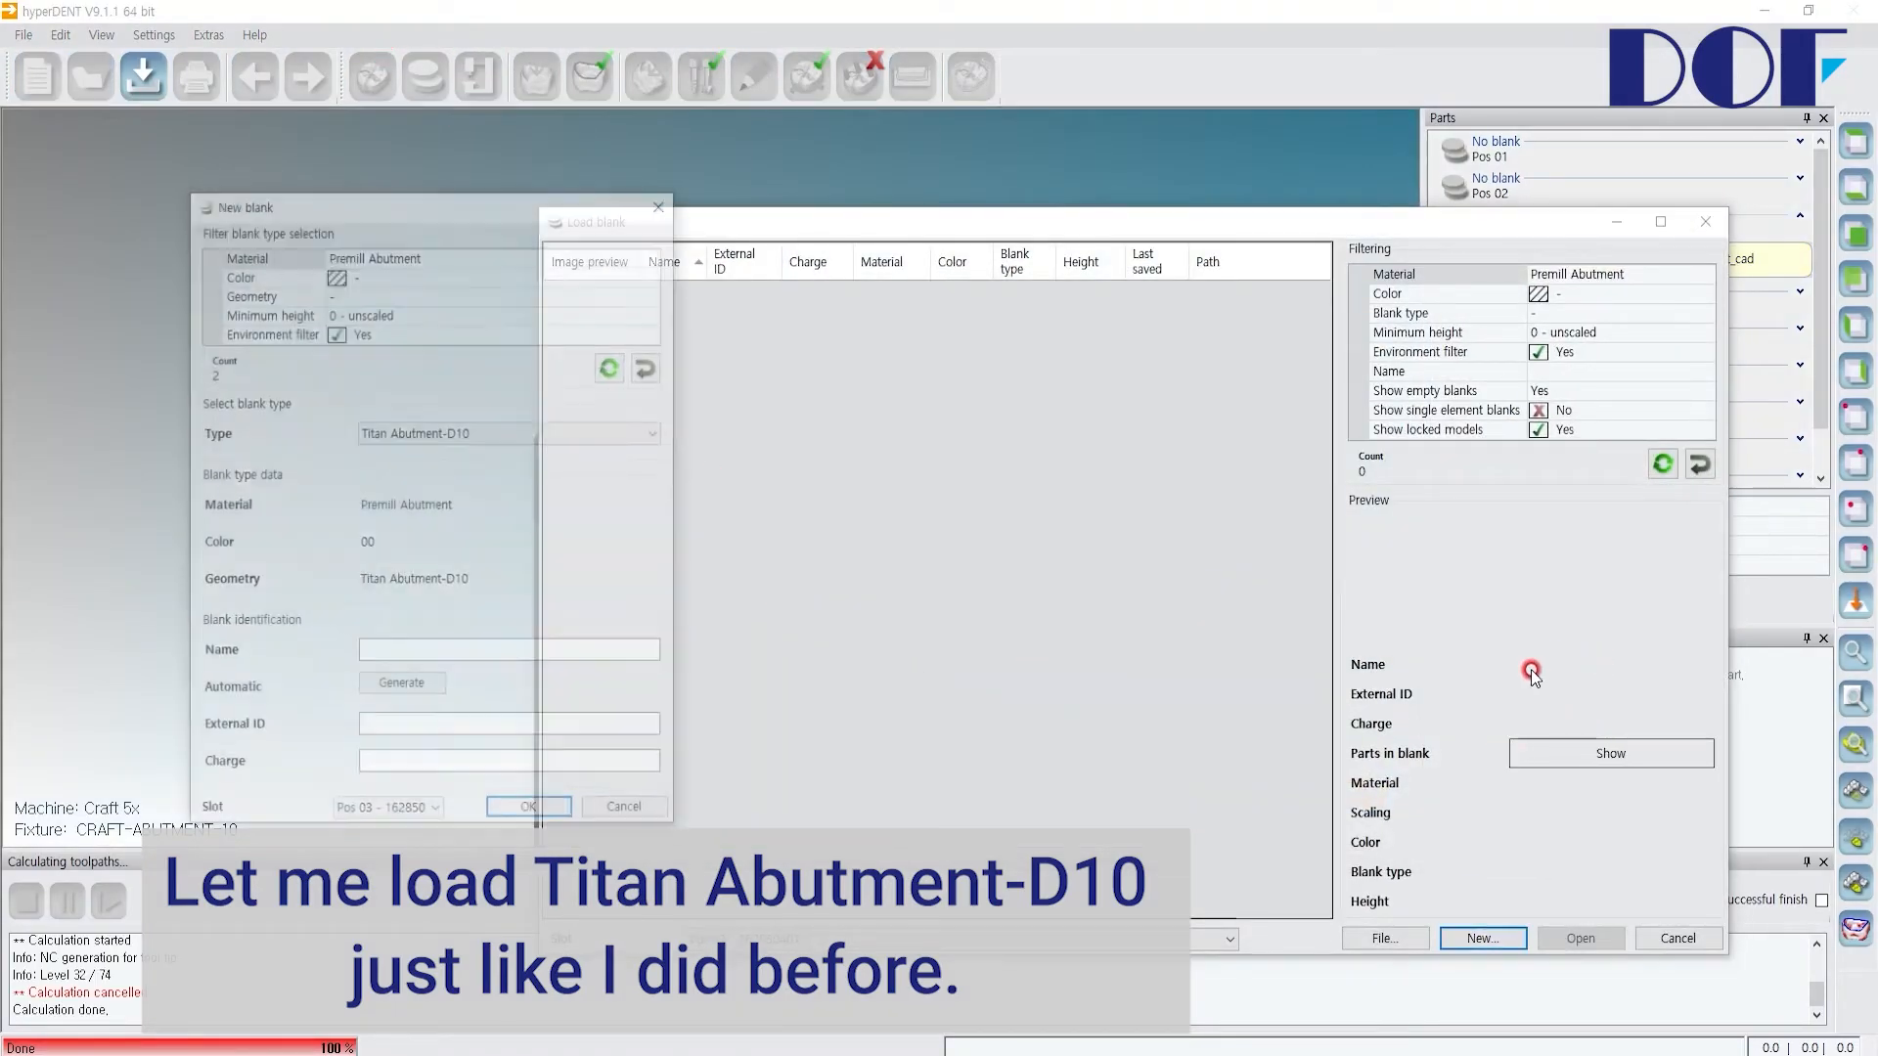
click(514, 435)
click(516, 469)
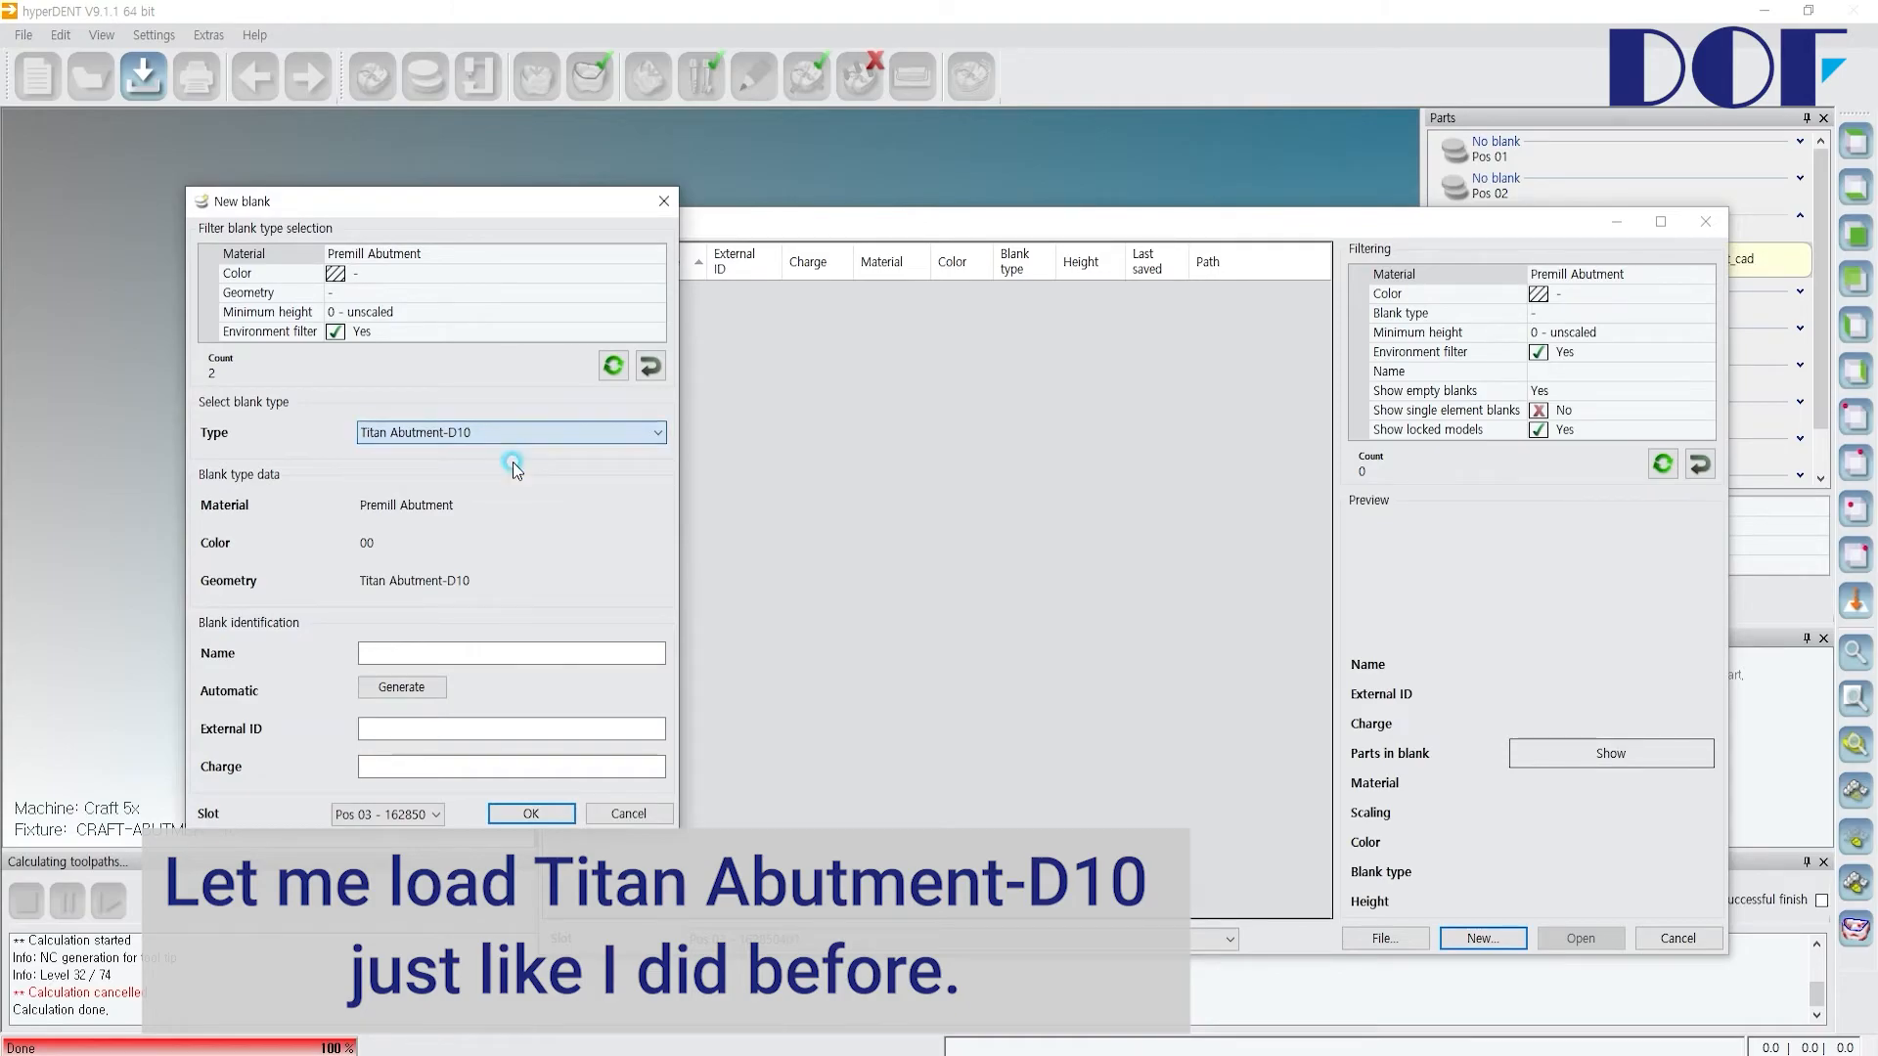
click(391, 814)
click(663, 620)
click(531, 813)
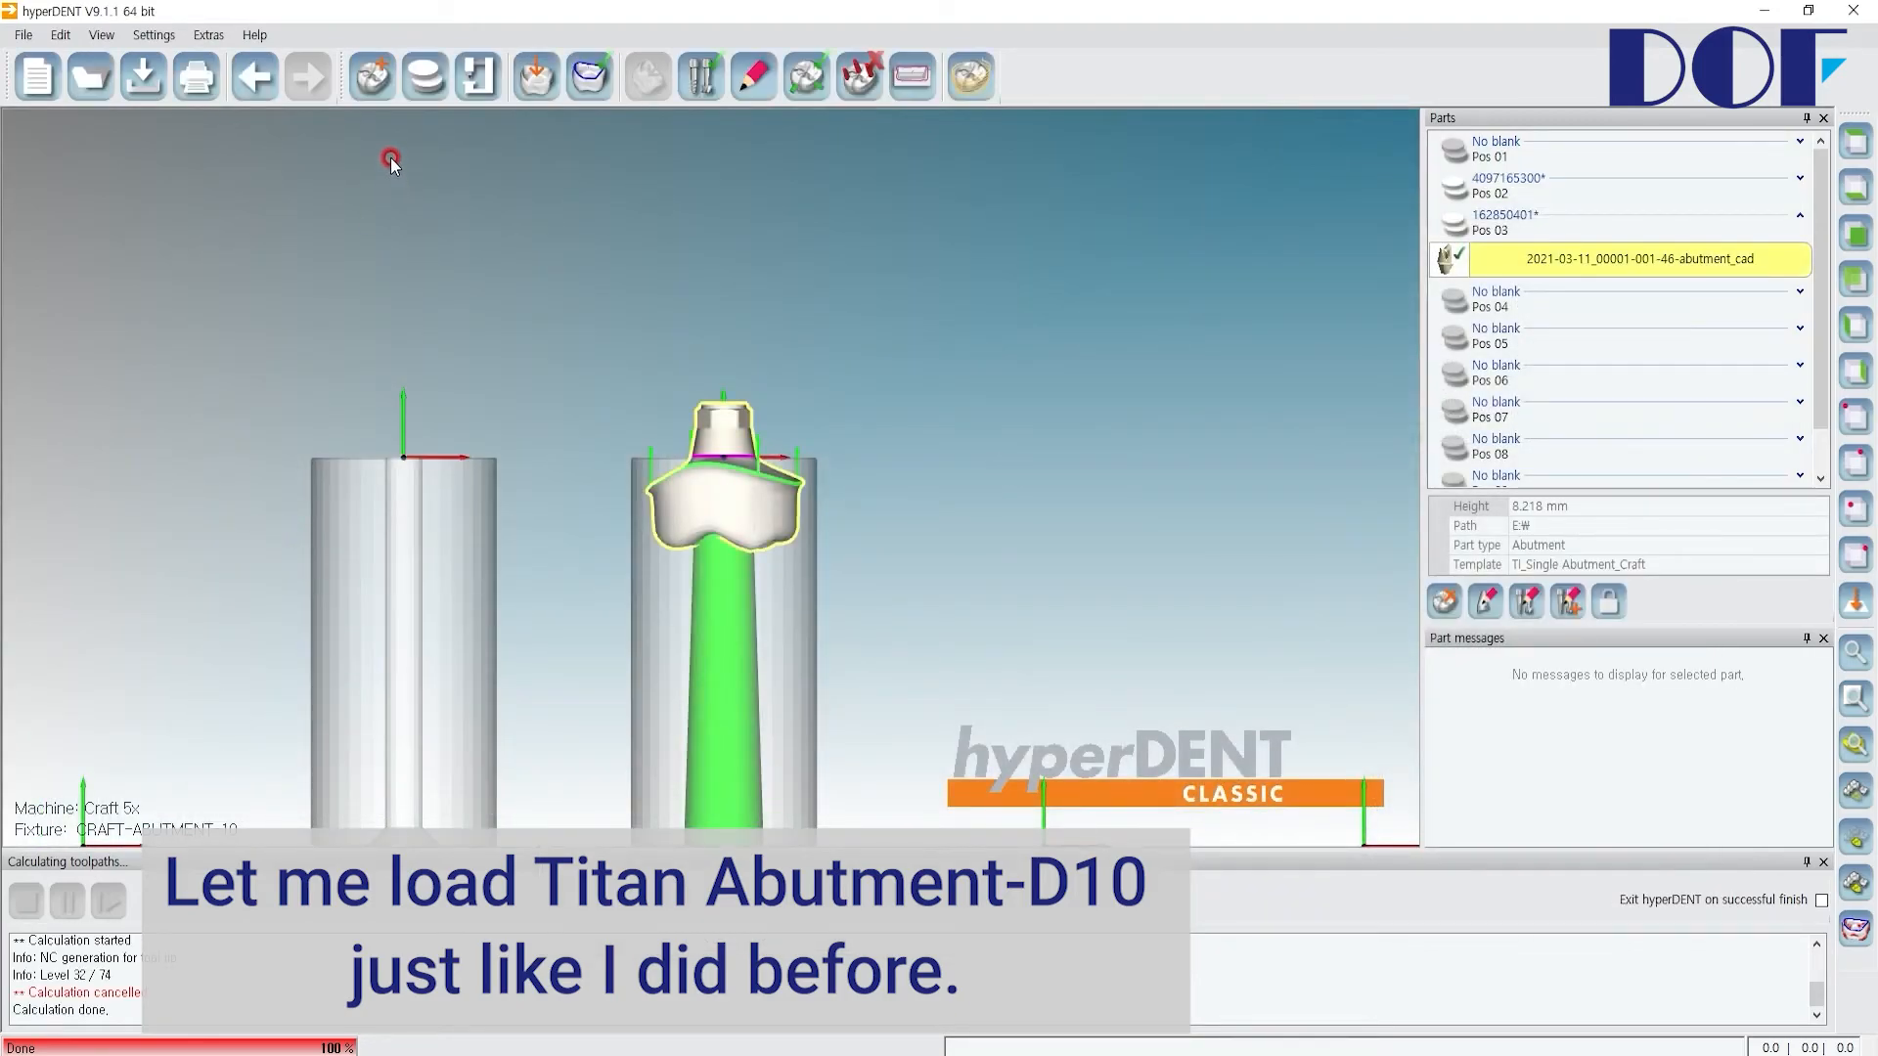
Step: Load the 46 tooth_without_abutment_cad file from the USB folder 2021-03-11_00001-001 as an abutment crown into slot Pos 02
click(373, 86)
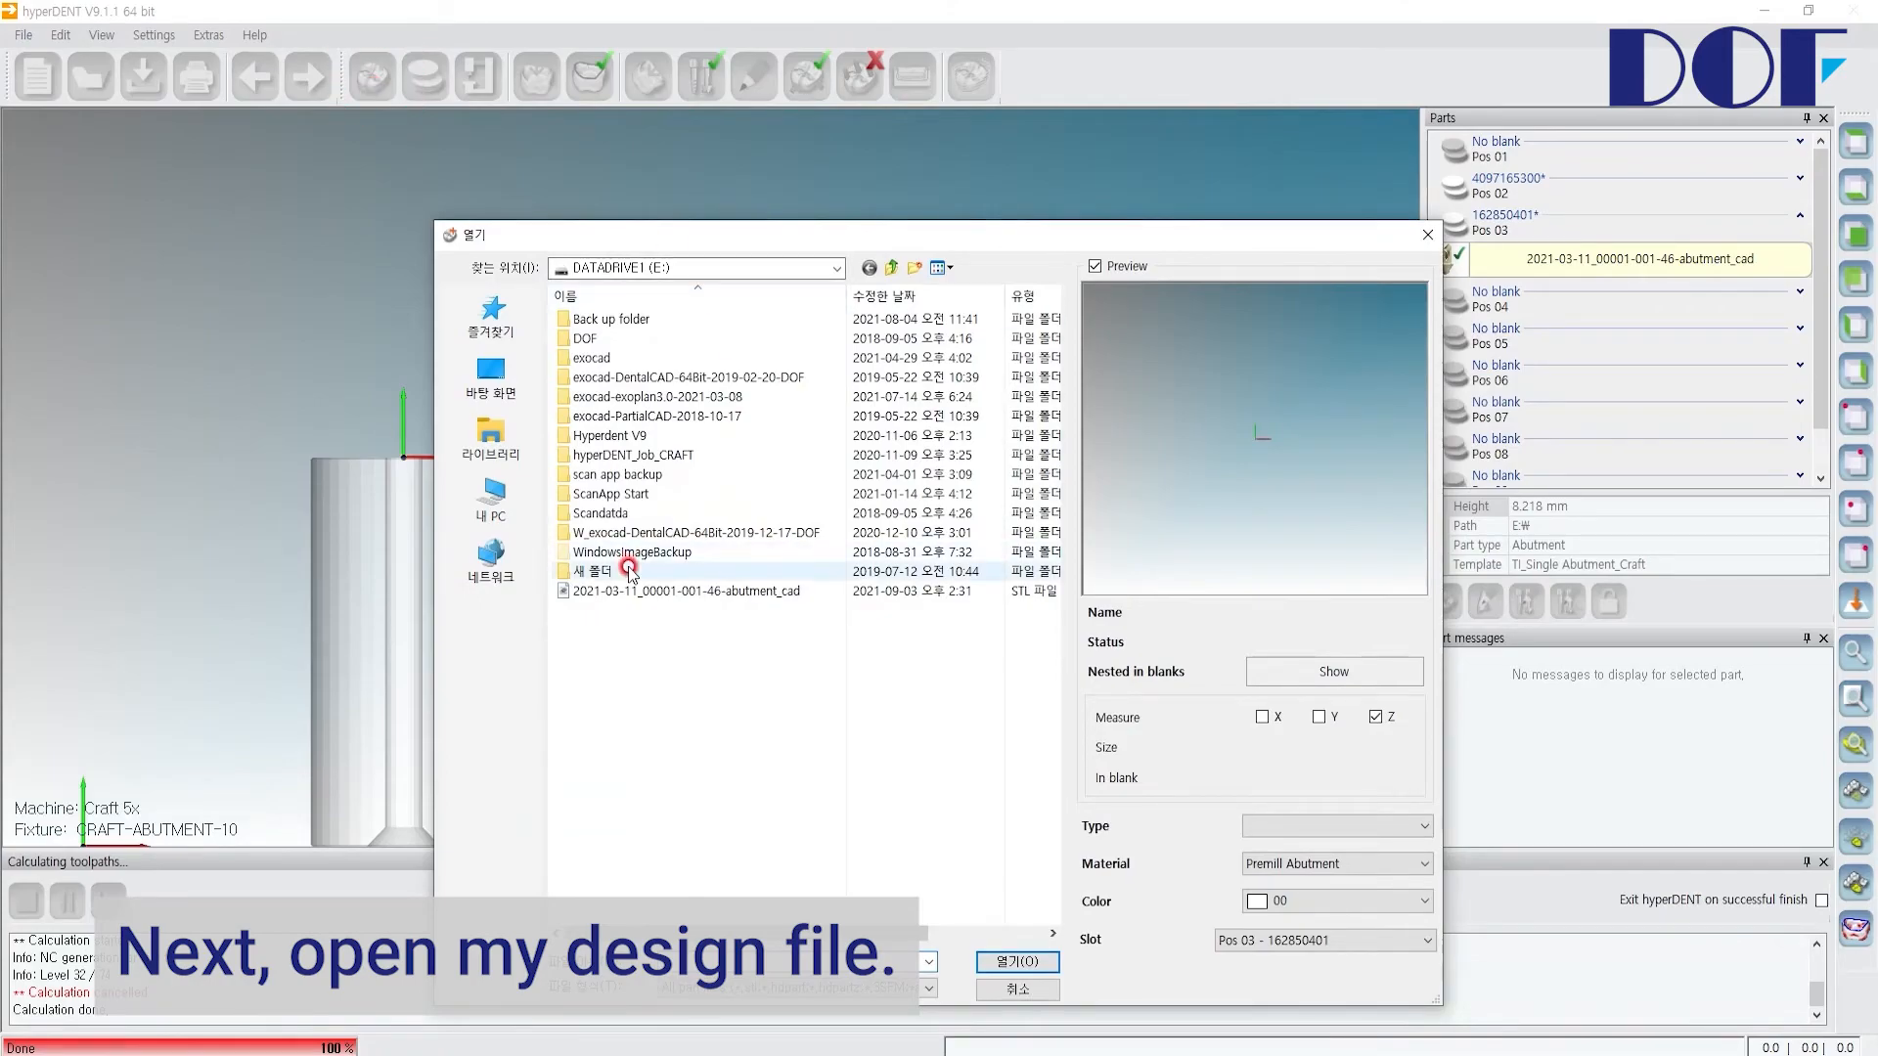
click(526, 484)
double_click(700, 671)
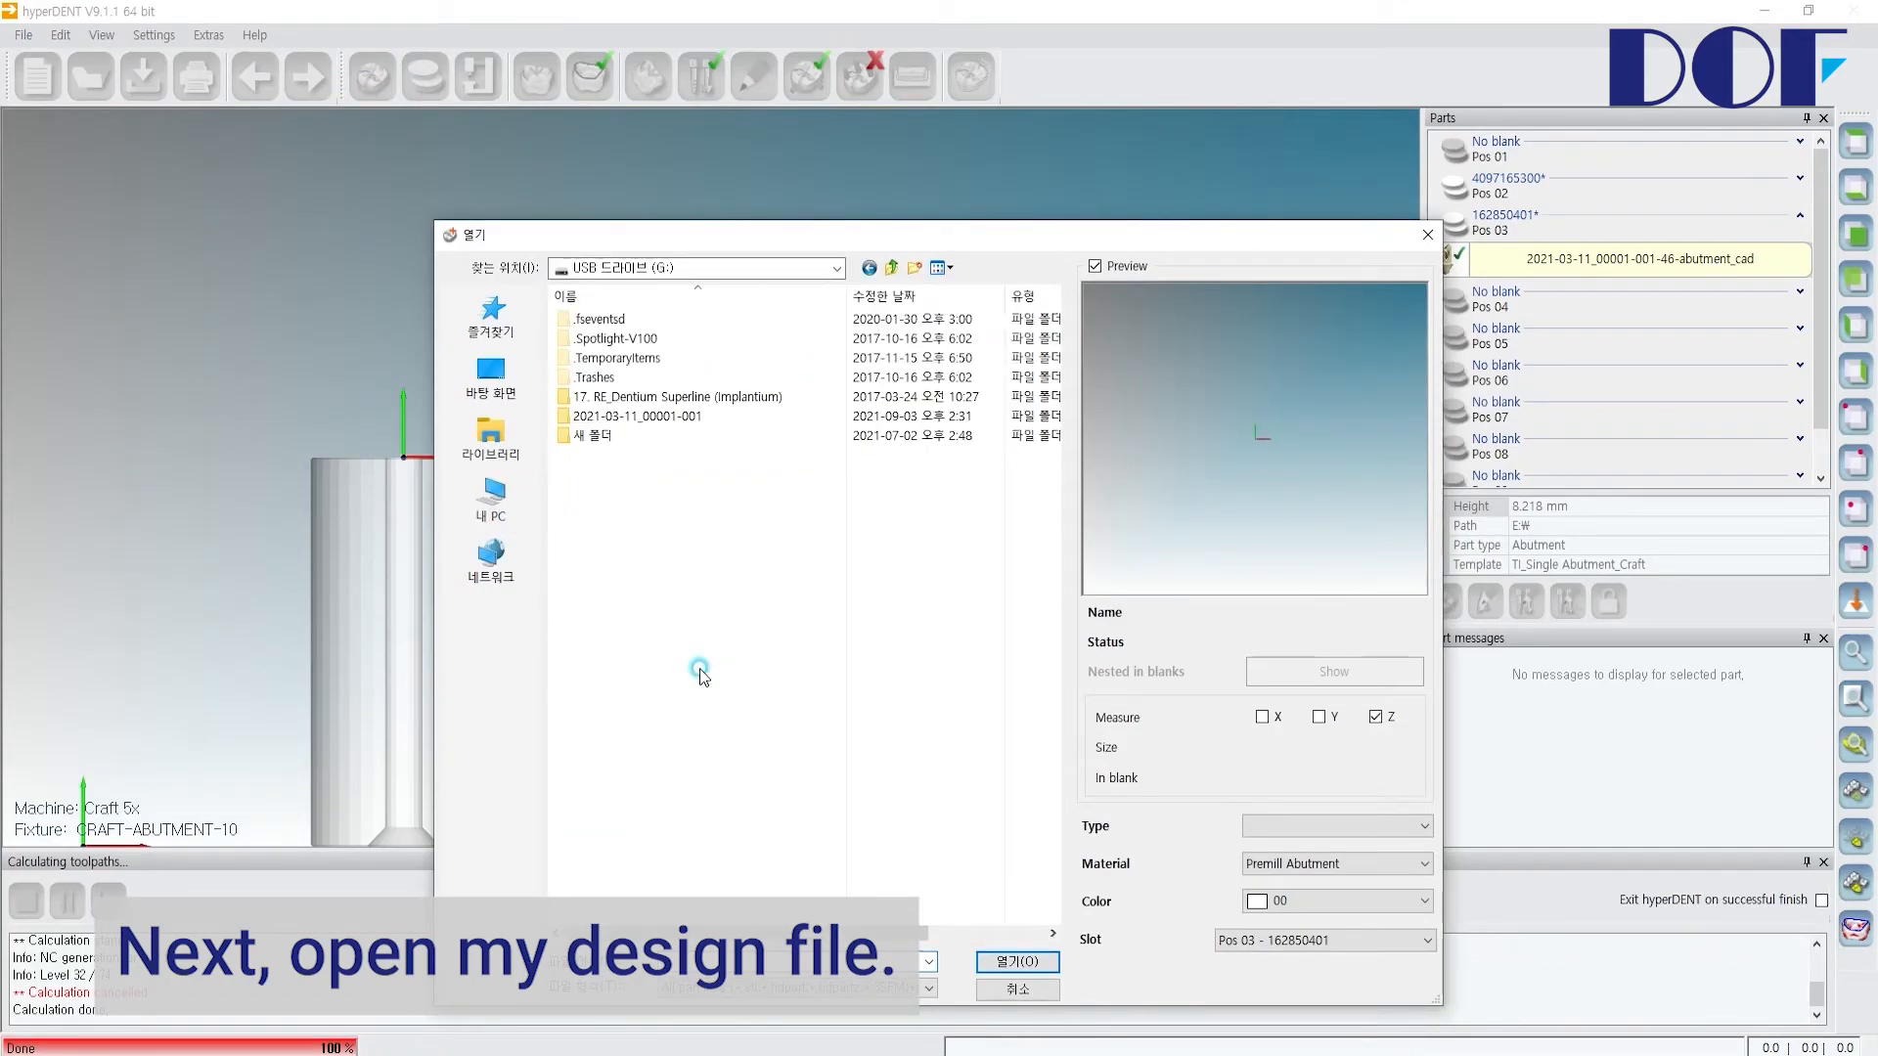
double_click(643, 421)
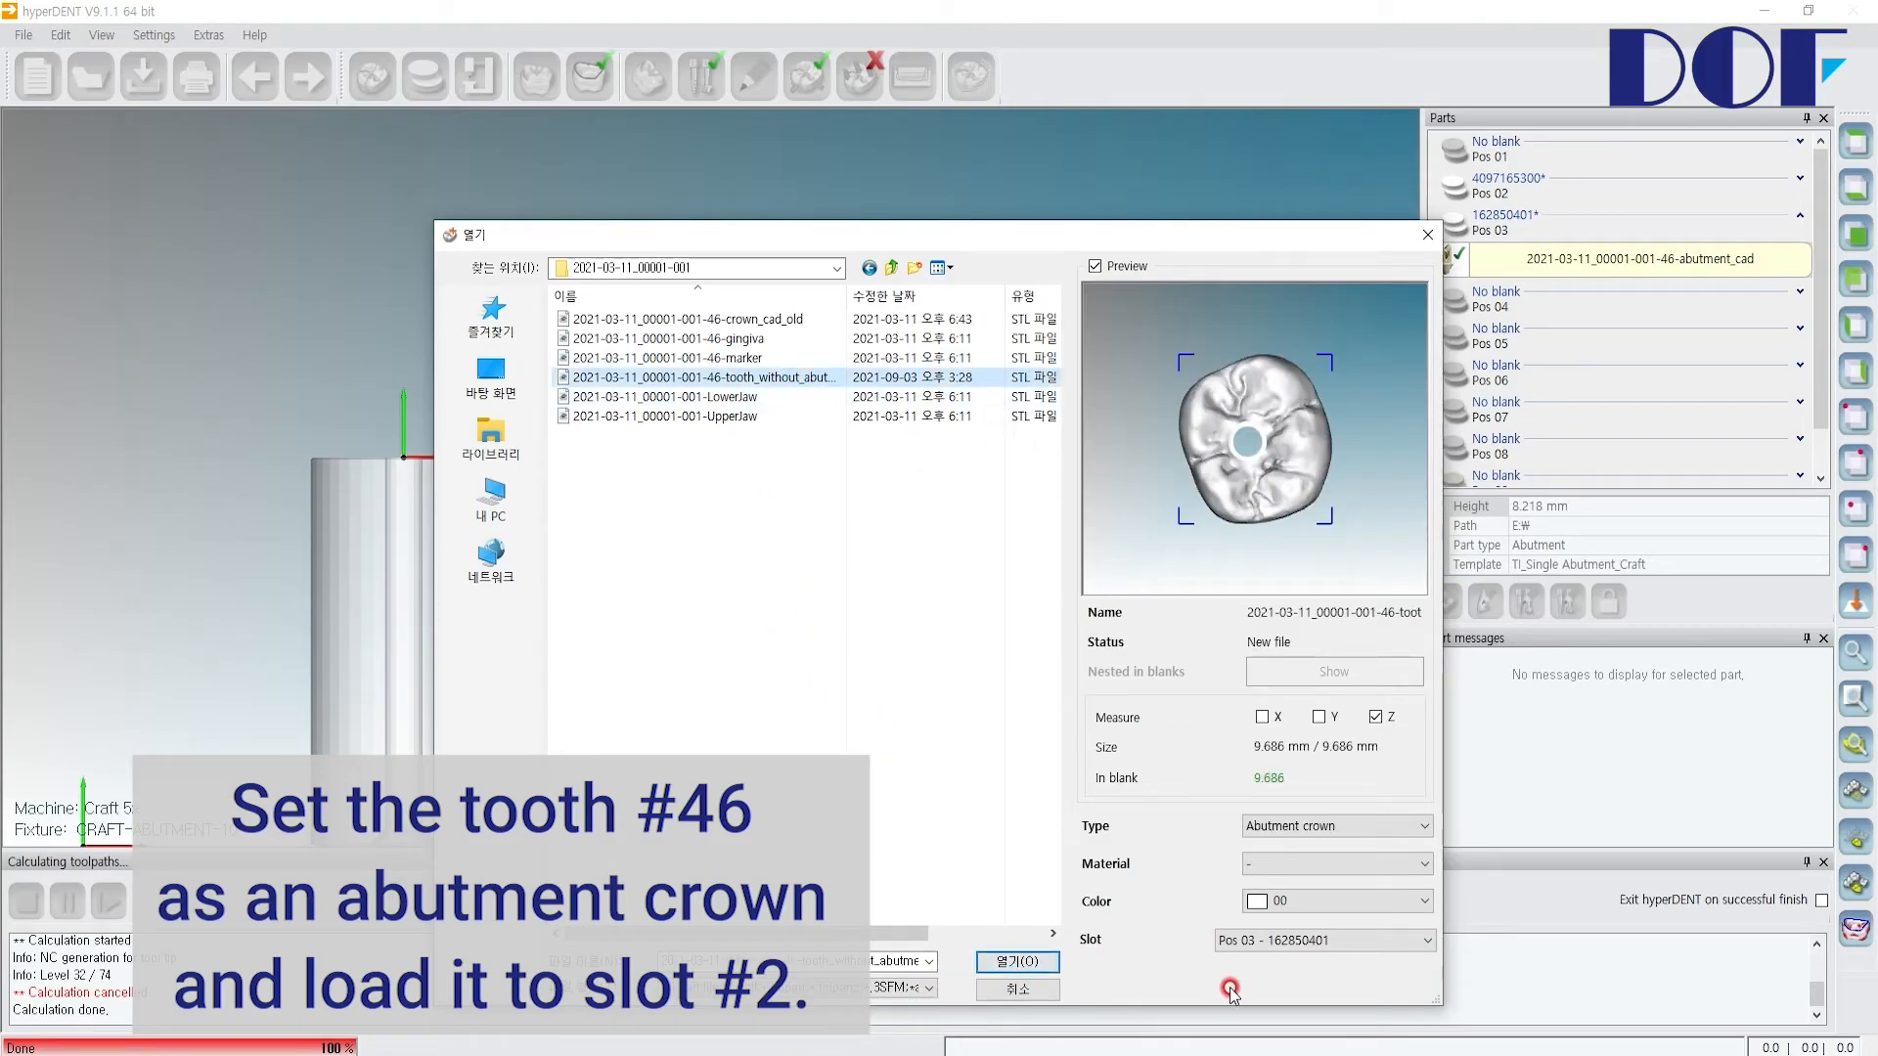
click(1275, 942)
click(1528, 759)
click(1017, 962)
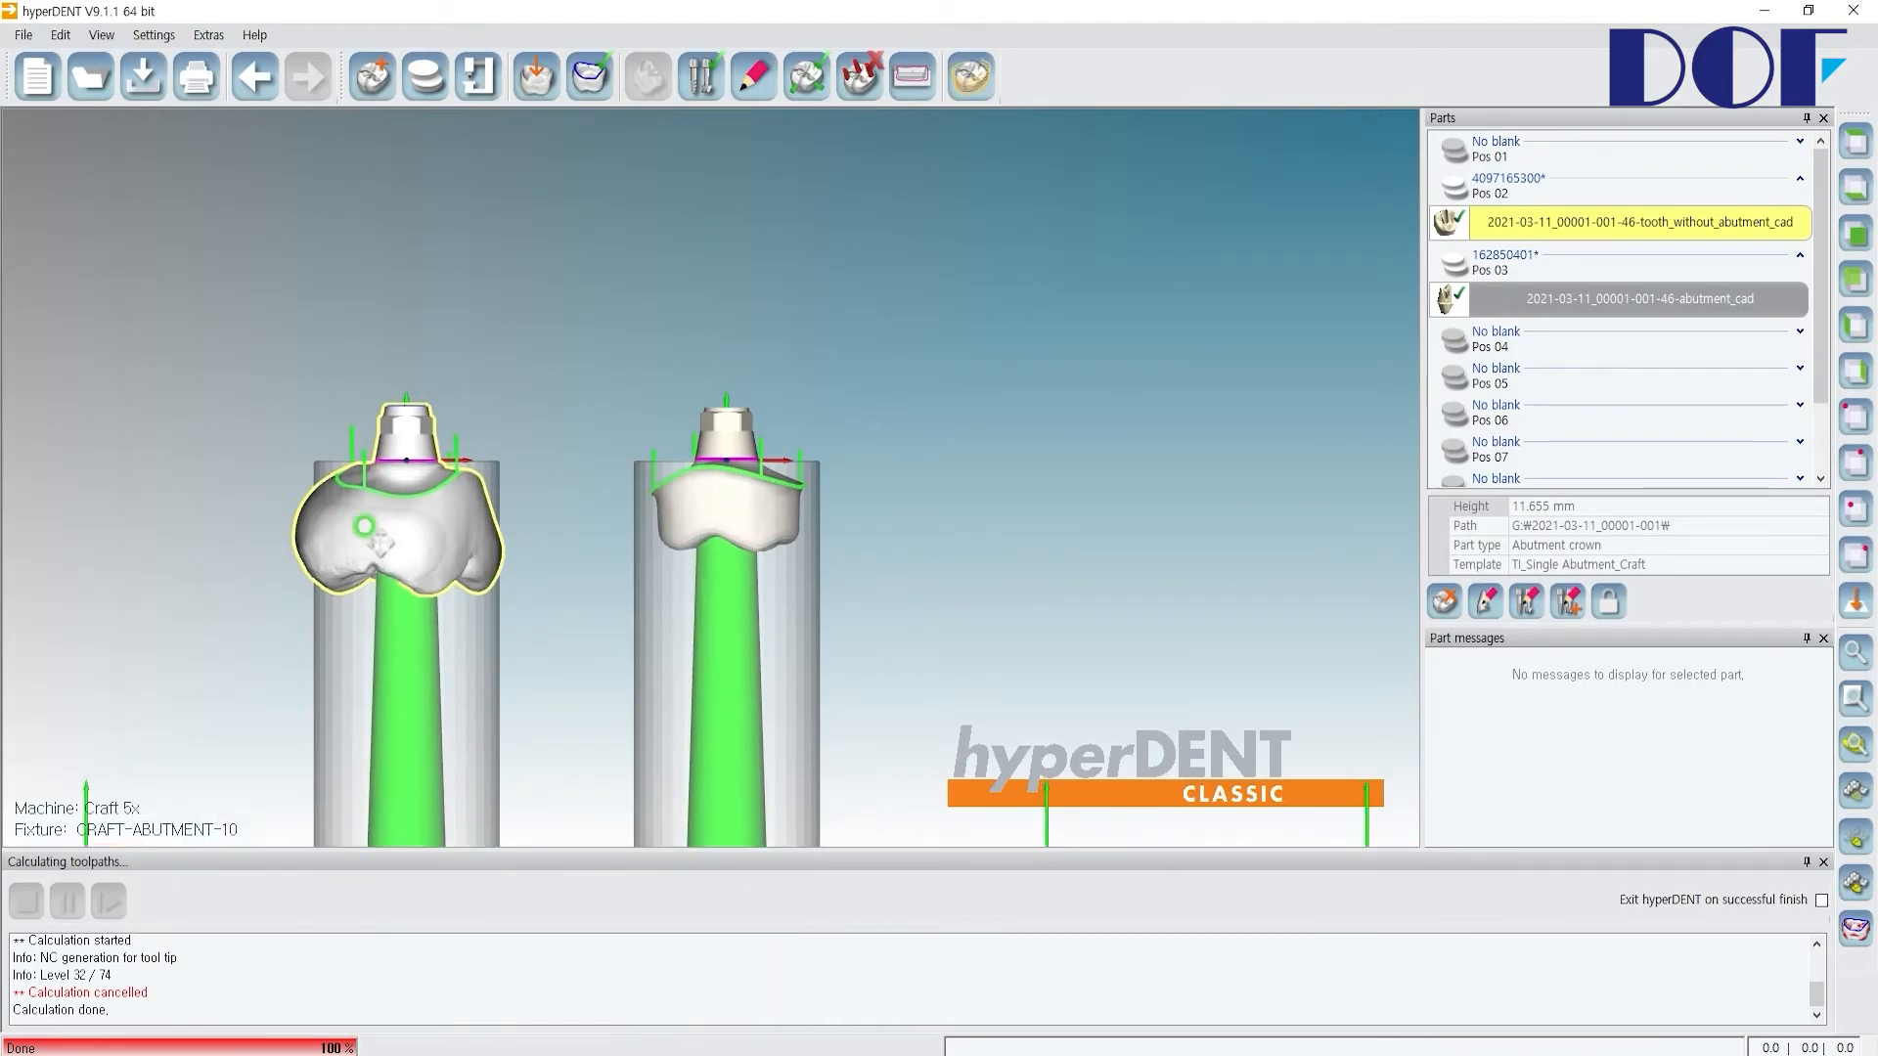
Step: Check the blank details and unload the too-small Titan Abutment-D10 blank from slot Pos 02
scroll(364, 543, up, 5)
scroll(490, 557, down, 5)
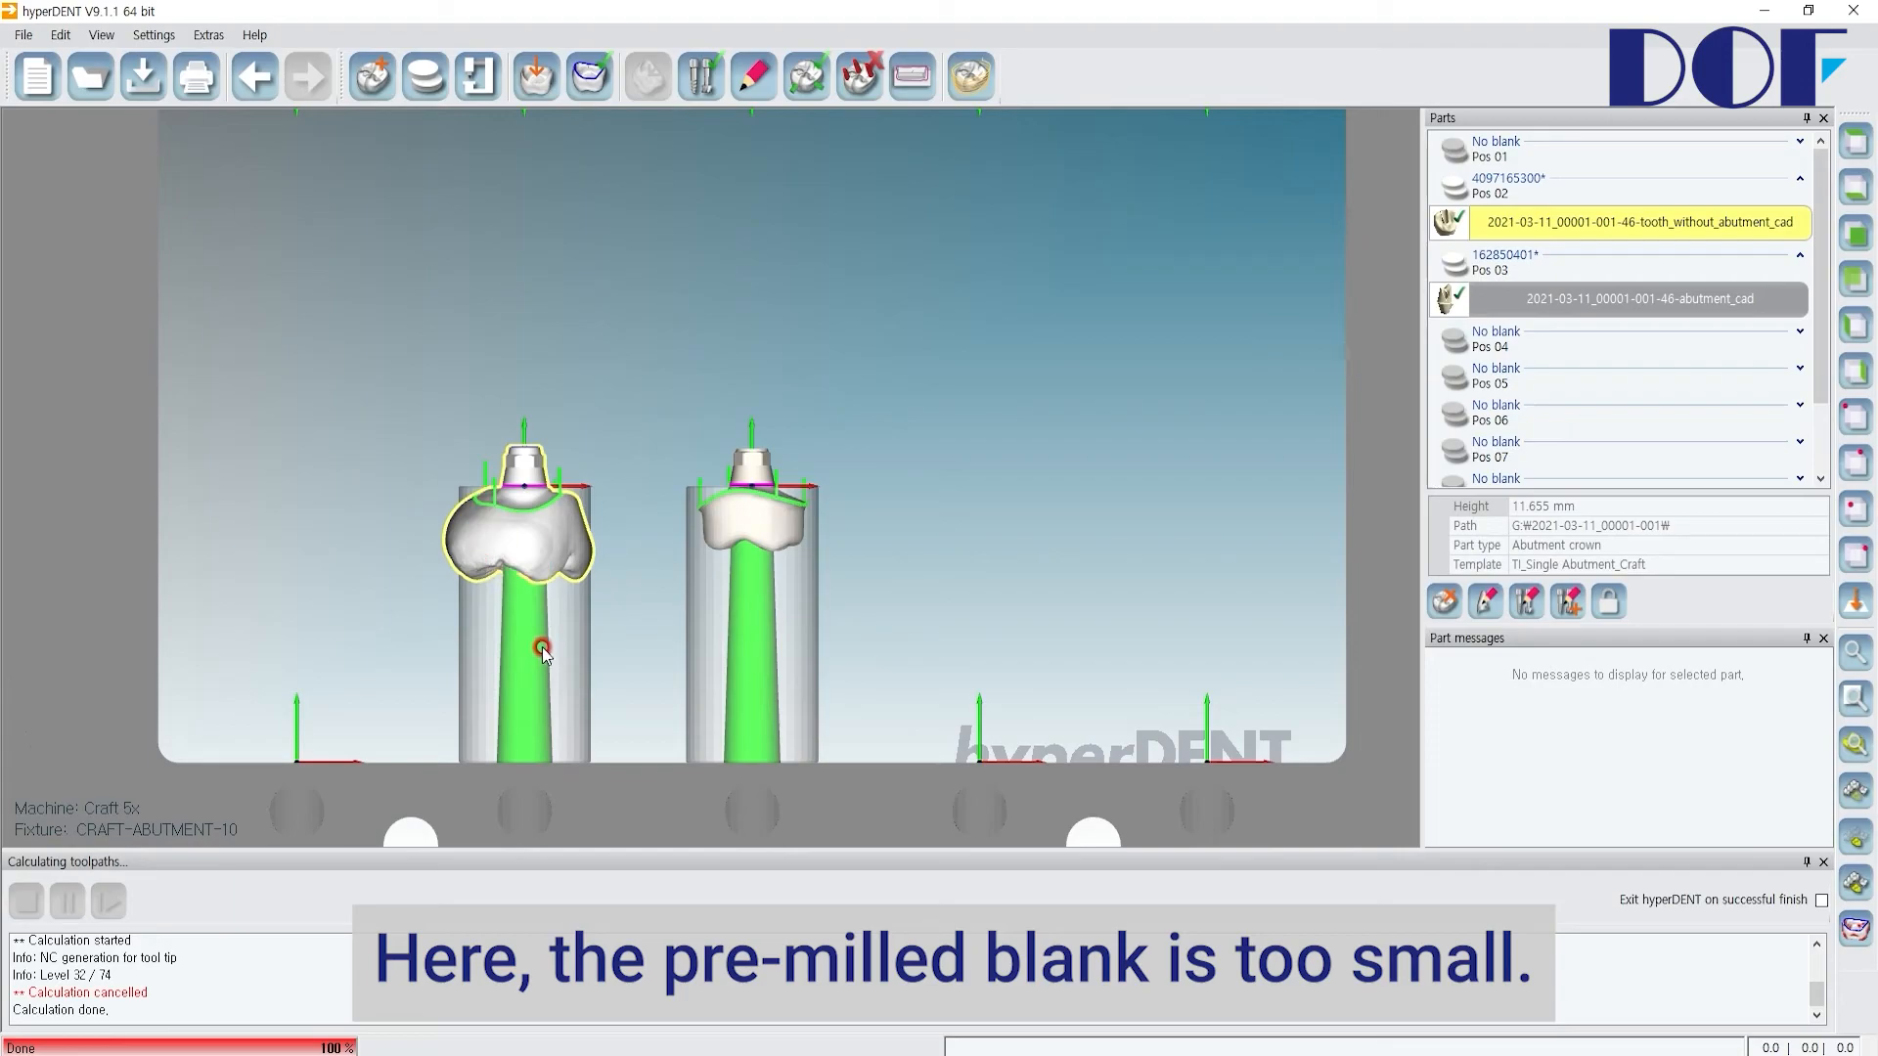
right_click(1517, 194)
click(1639, 252)
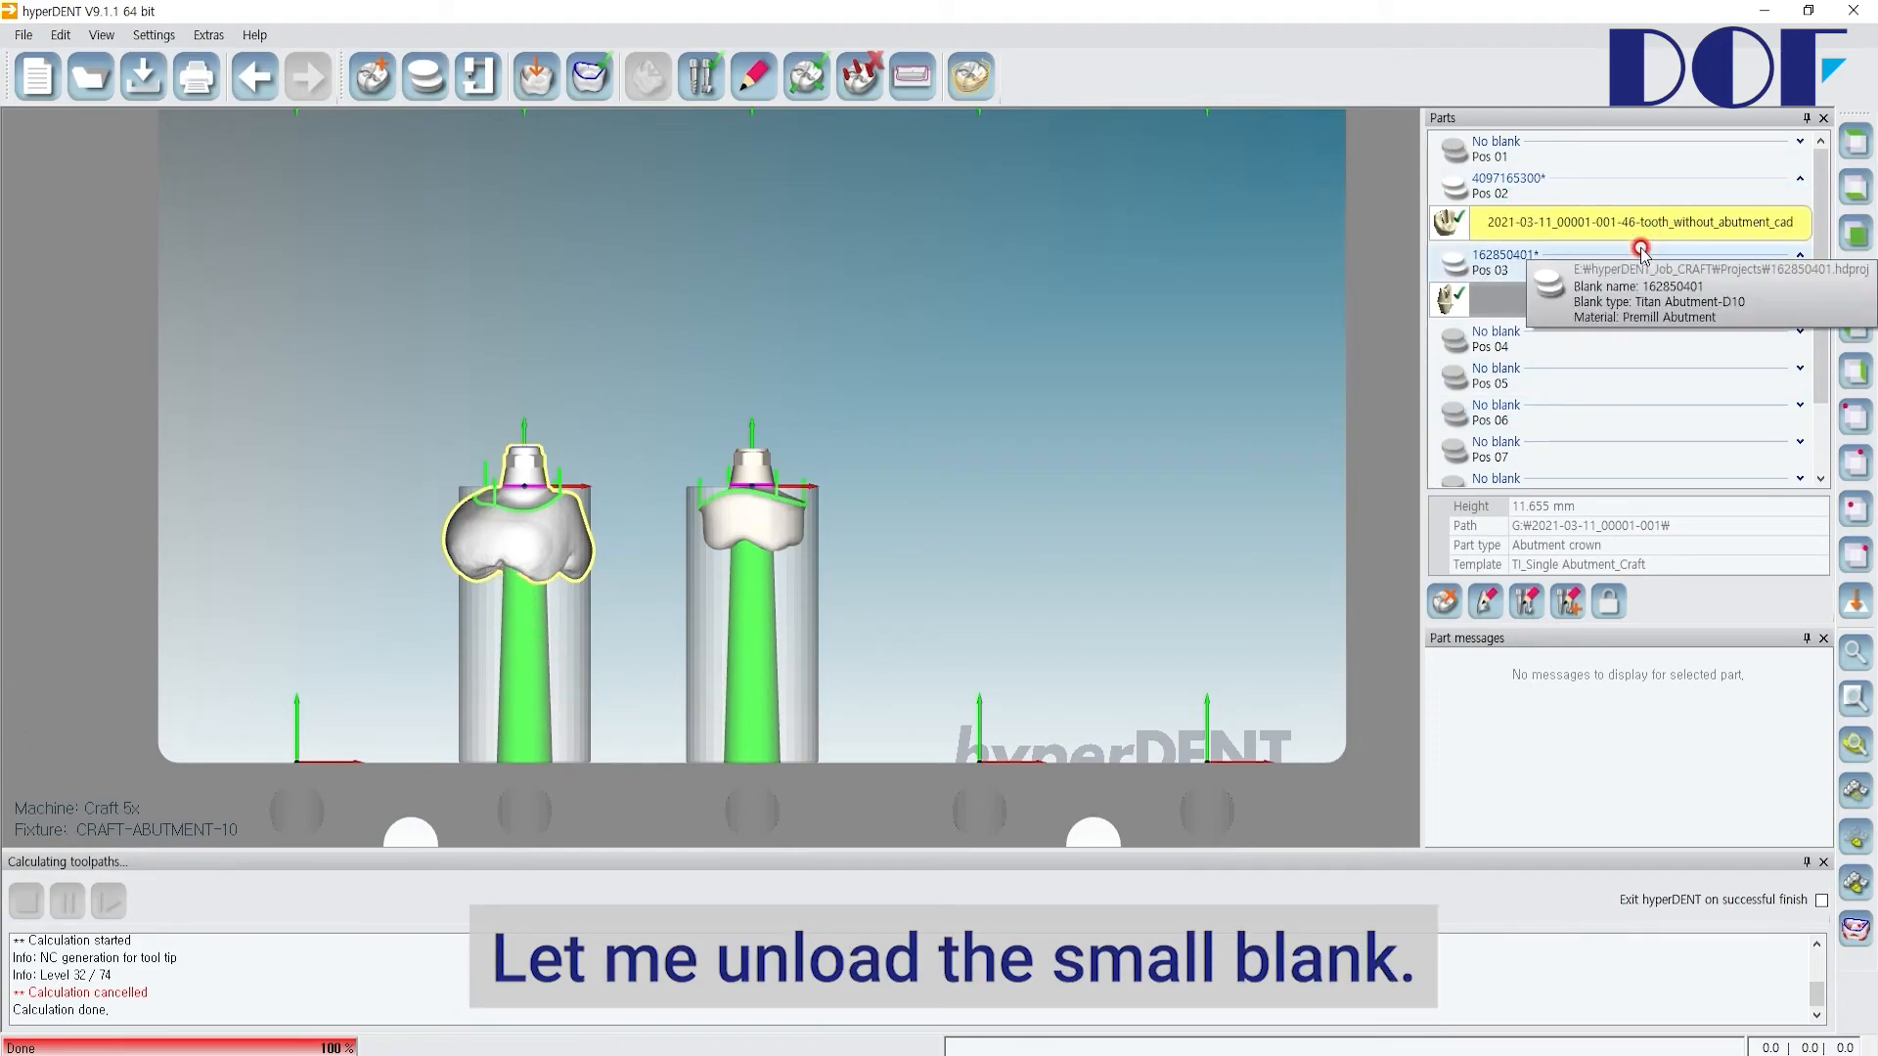
right_click(1498, 189)
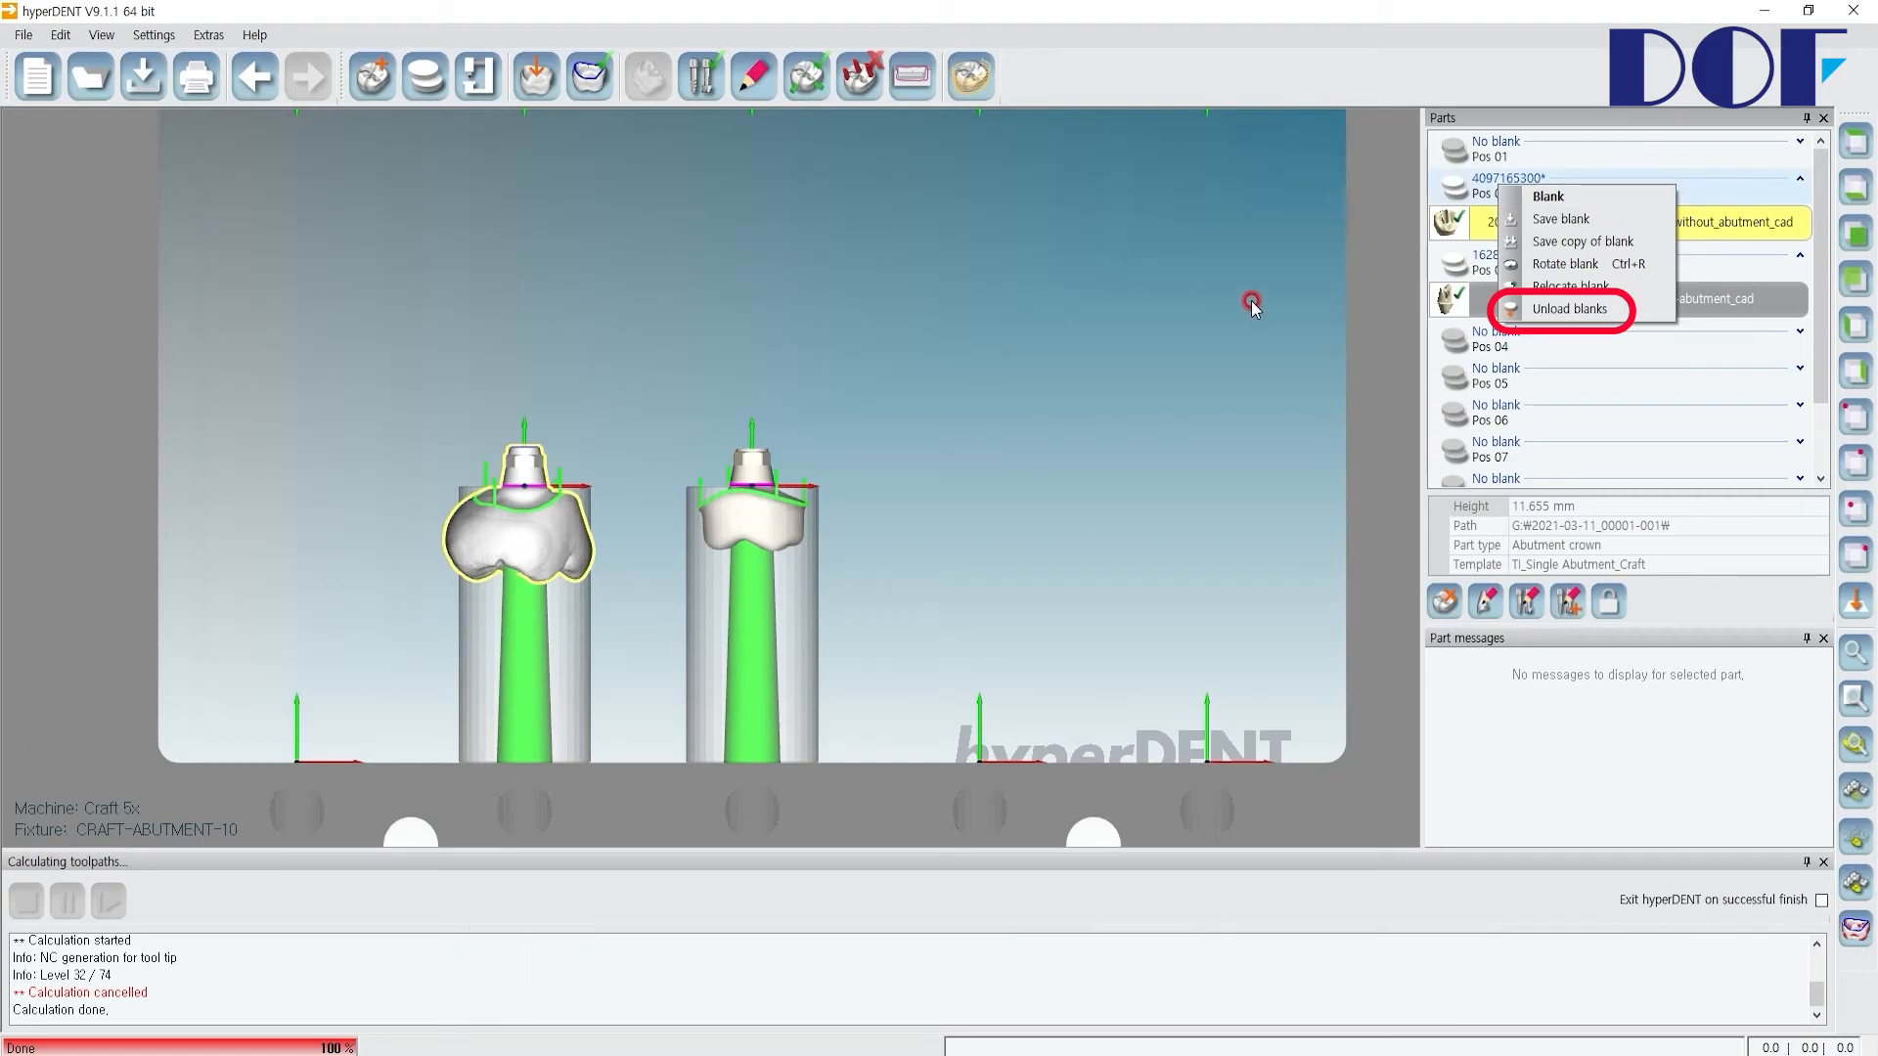
click(1557, 309)
Step: Create a new Titan Abutment-D14 blank and place it in slot Pos 02
click(425, 76)
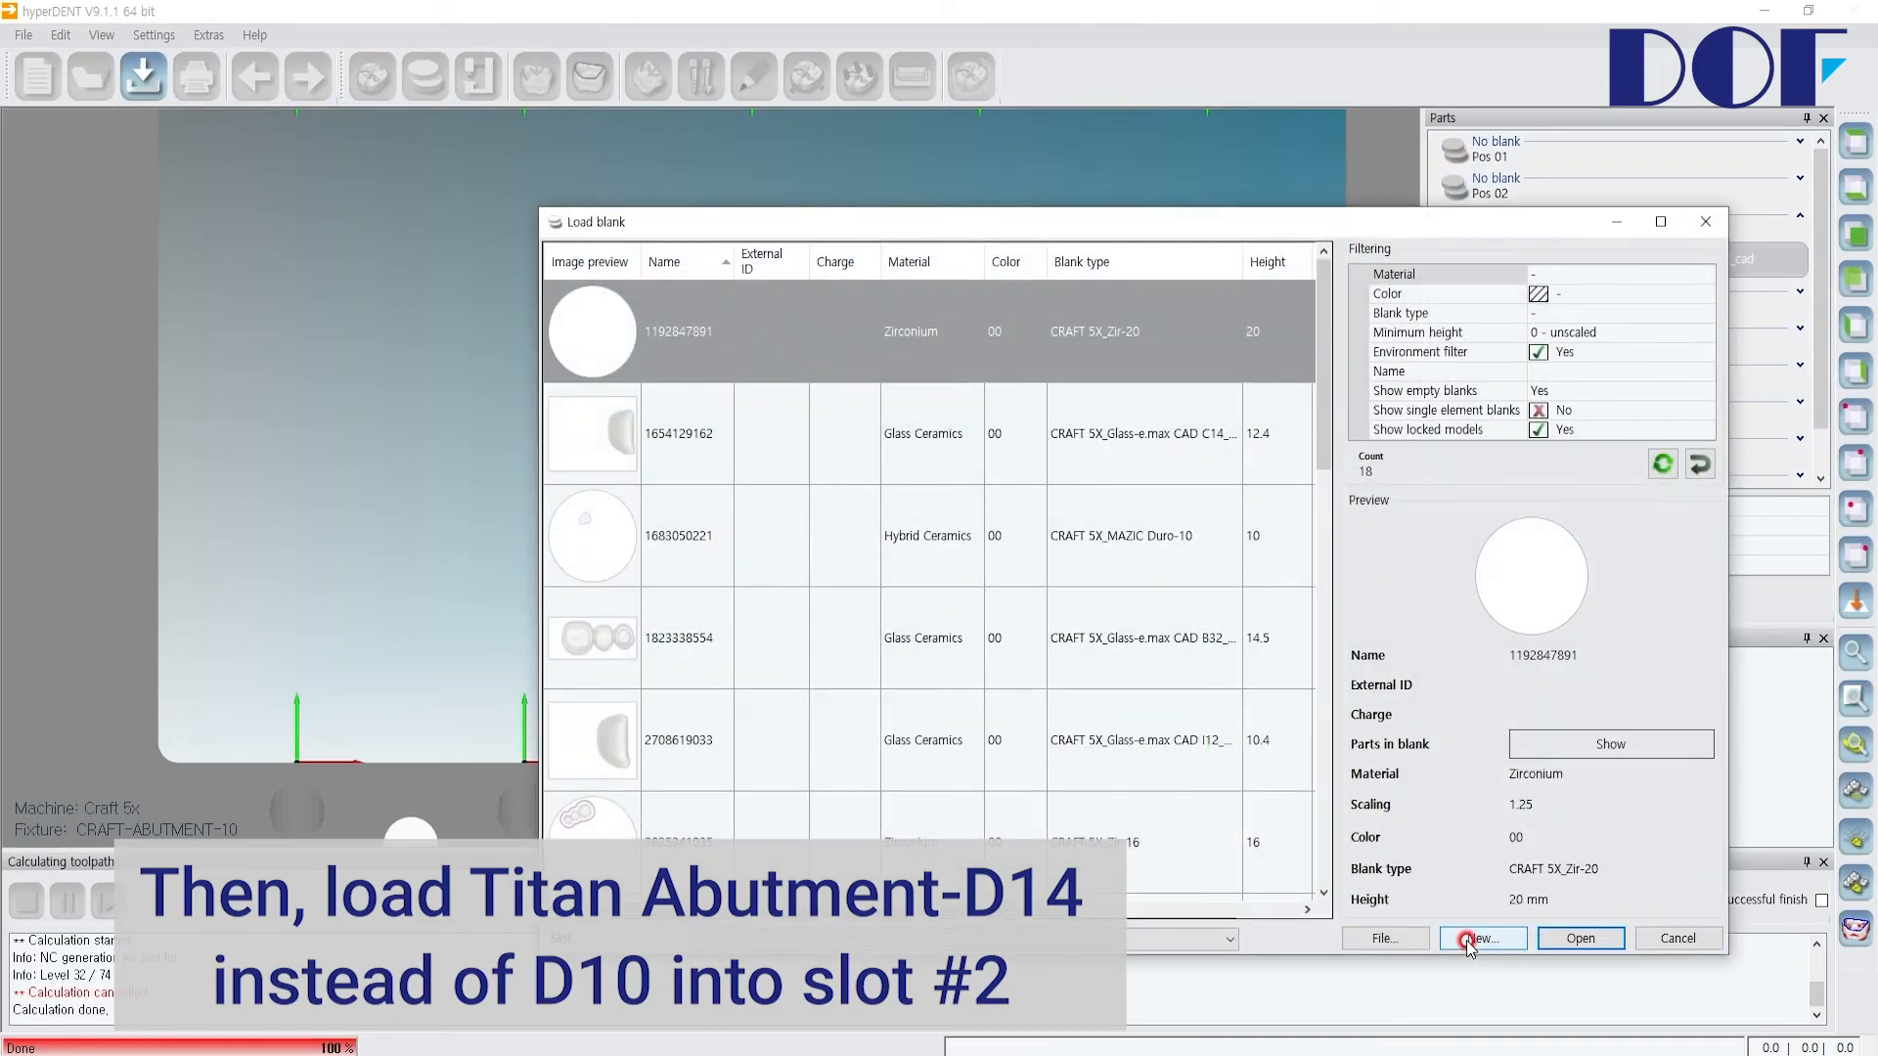
click(435, 352)
scroll(357, 768, down, 5)
scroll(360, 753, down, 18)
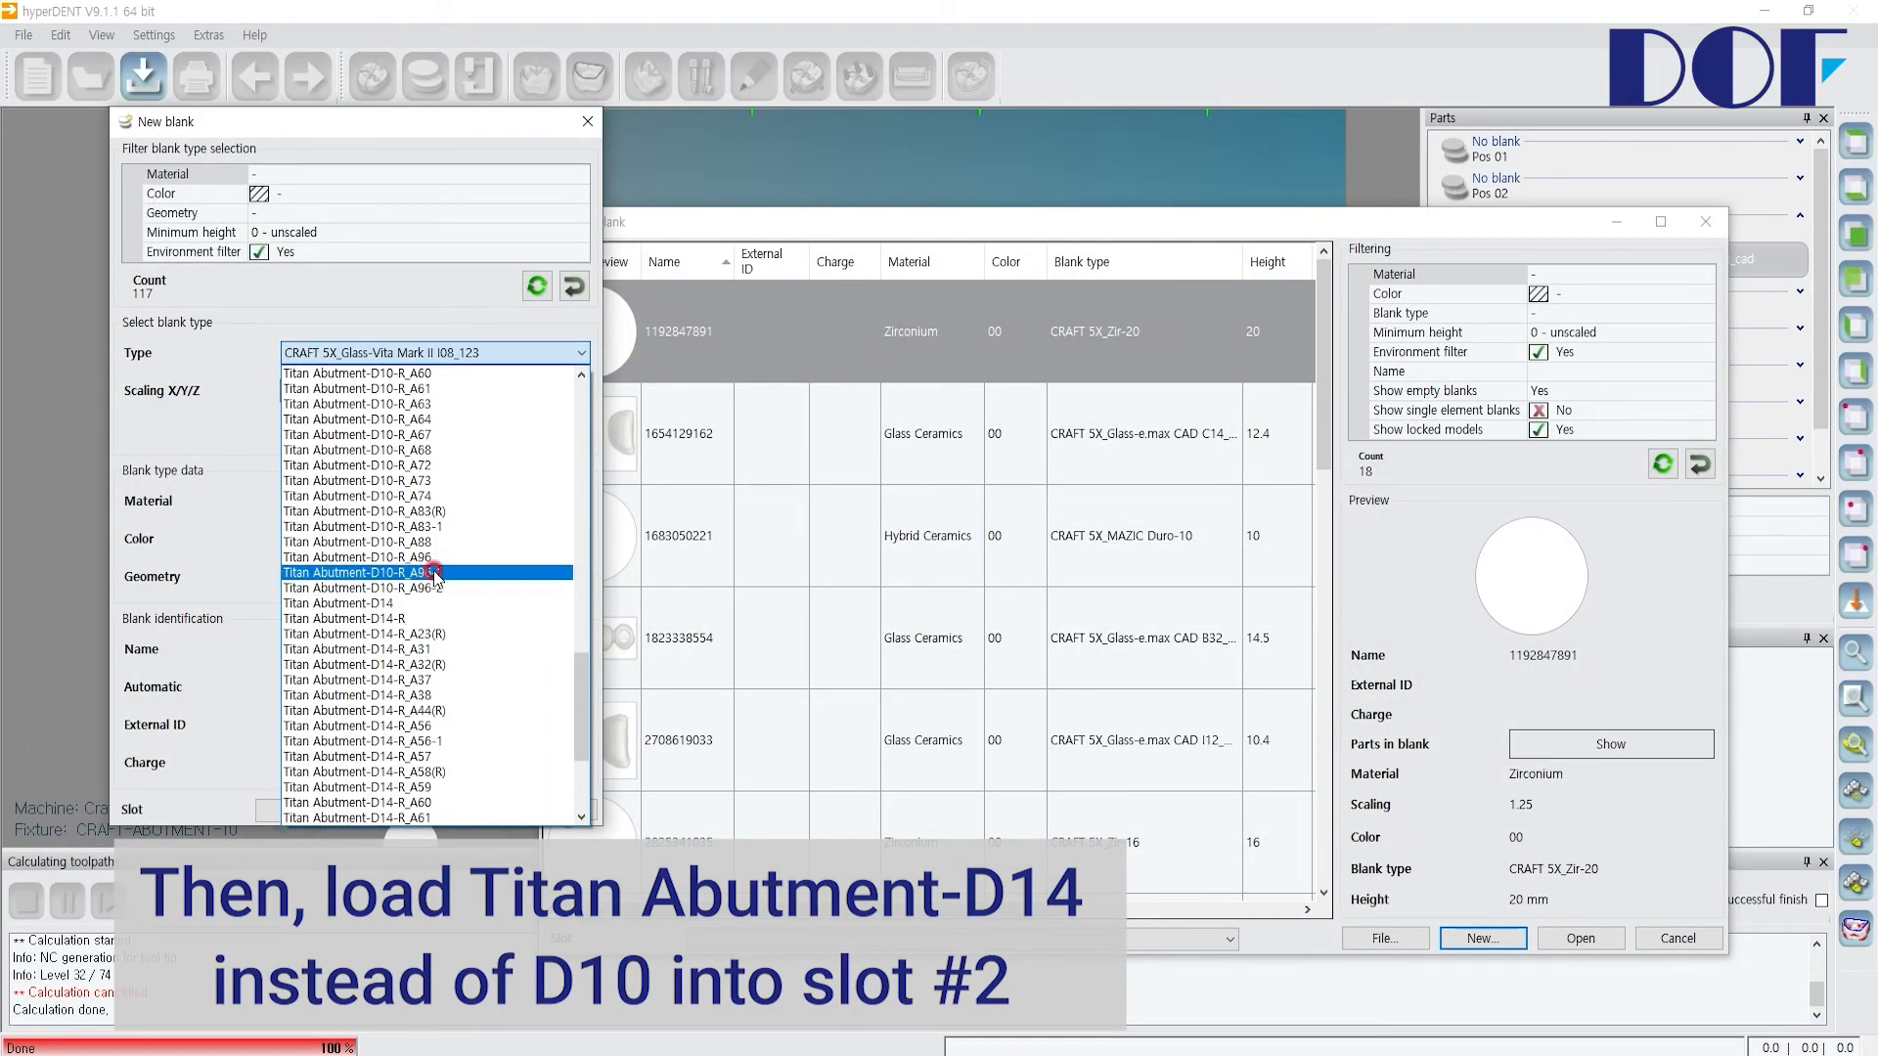
click(416, 603)
click(274, 734)
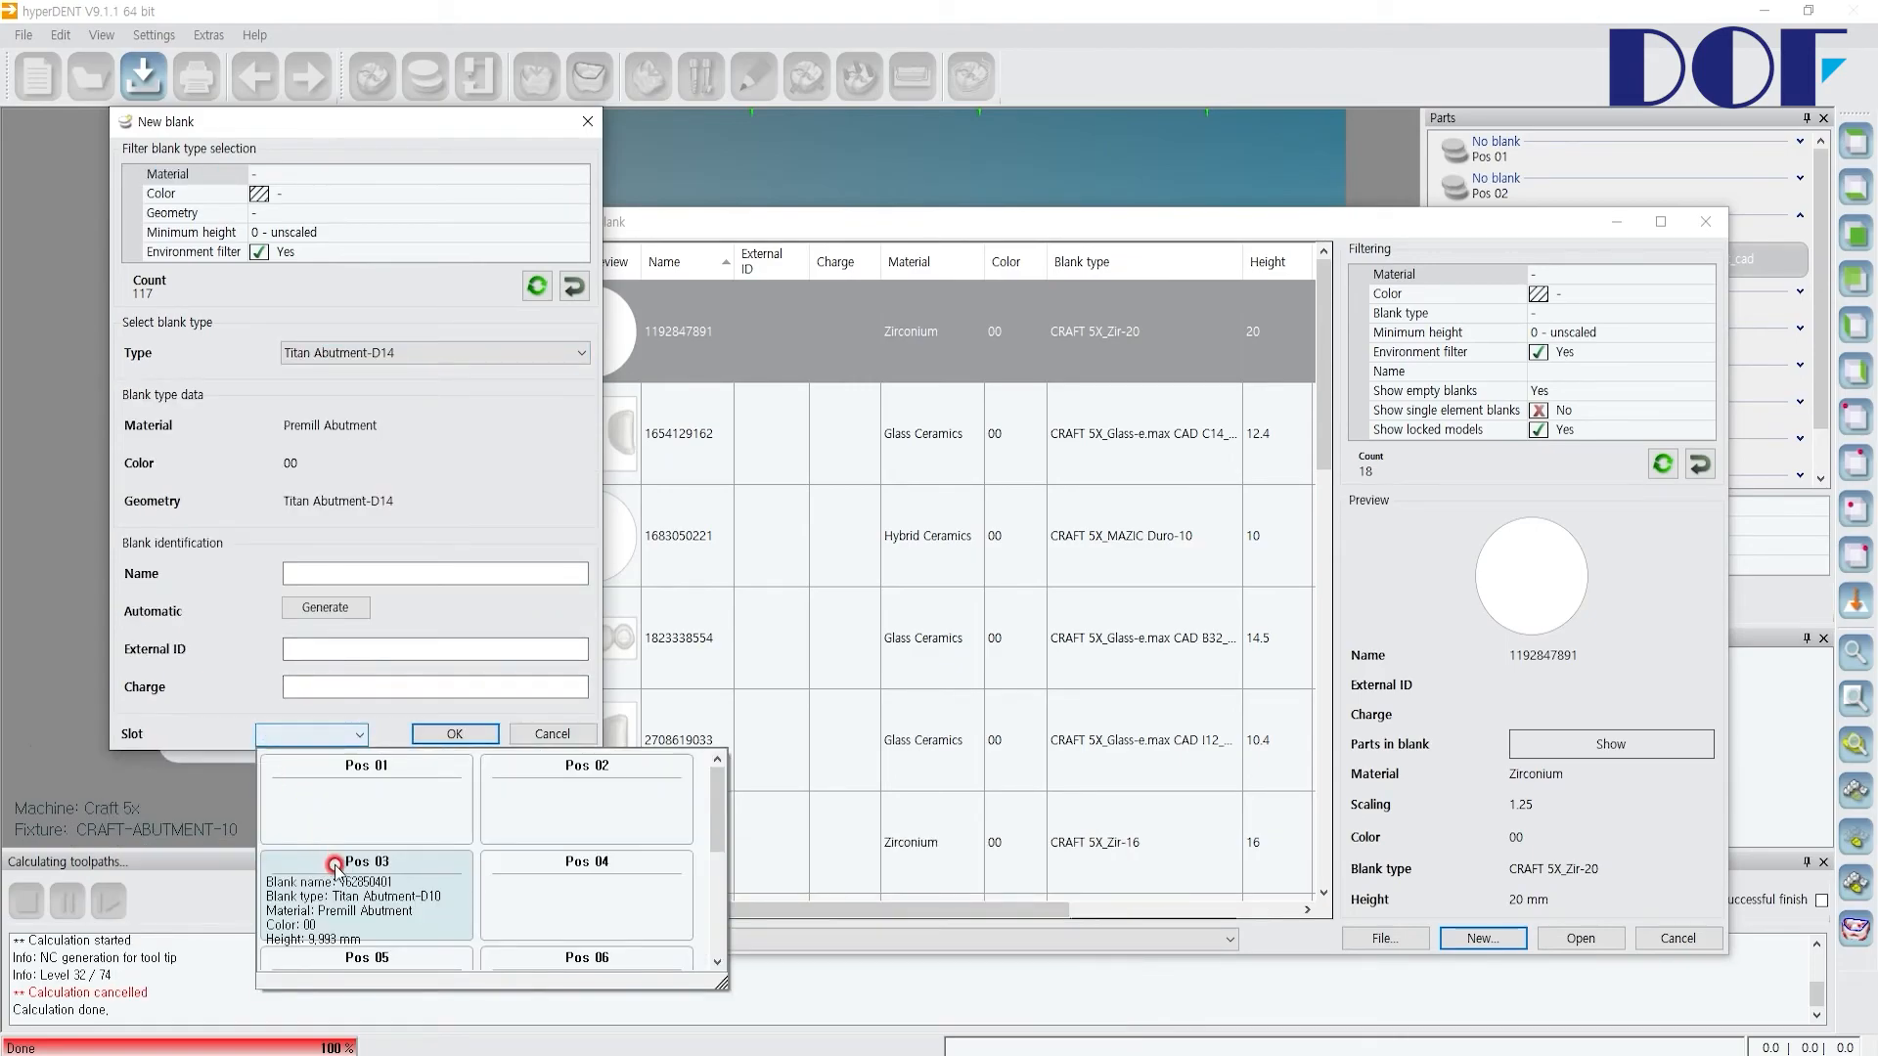
click(587, 797)
click(456, 735)
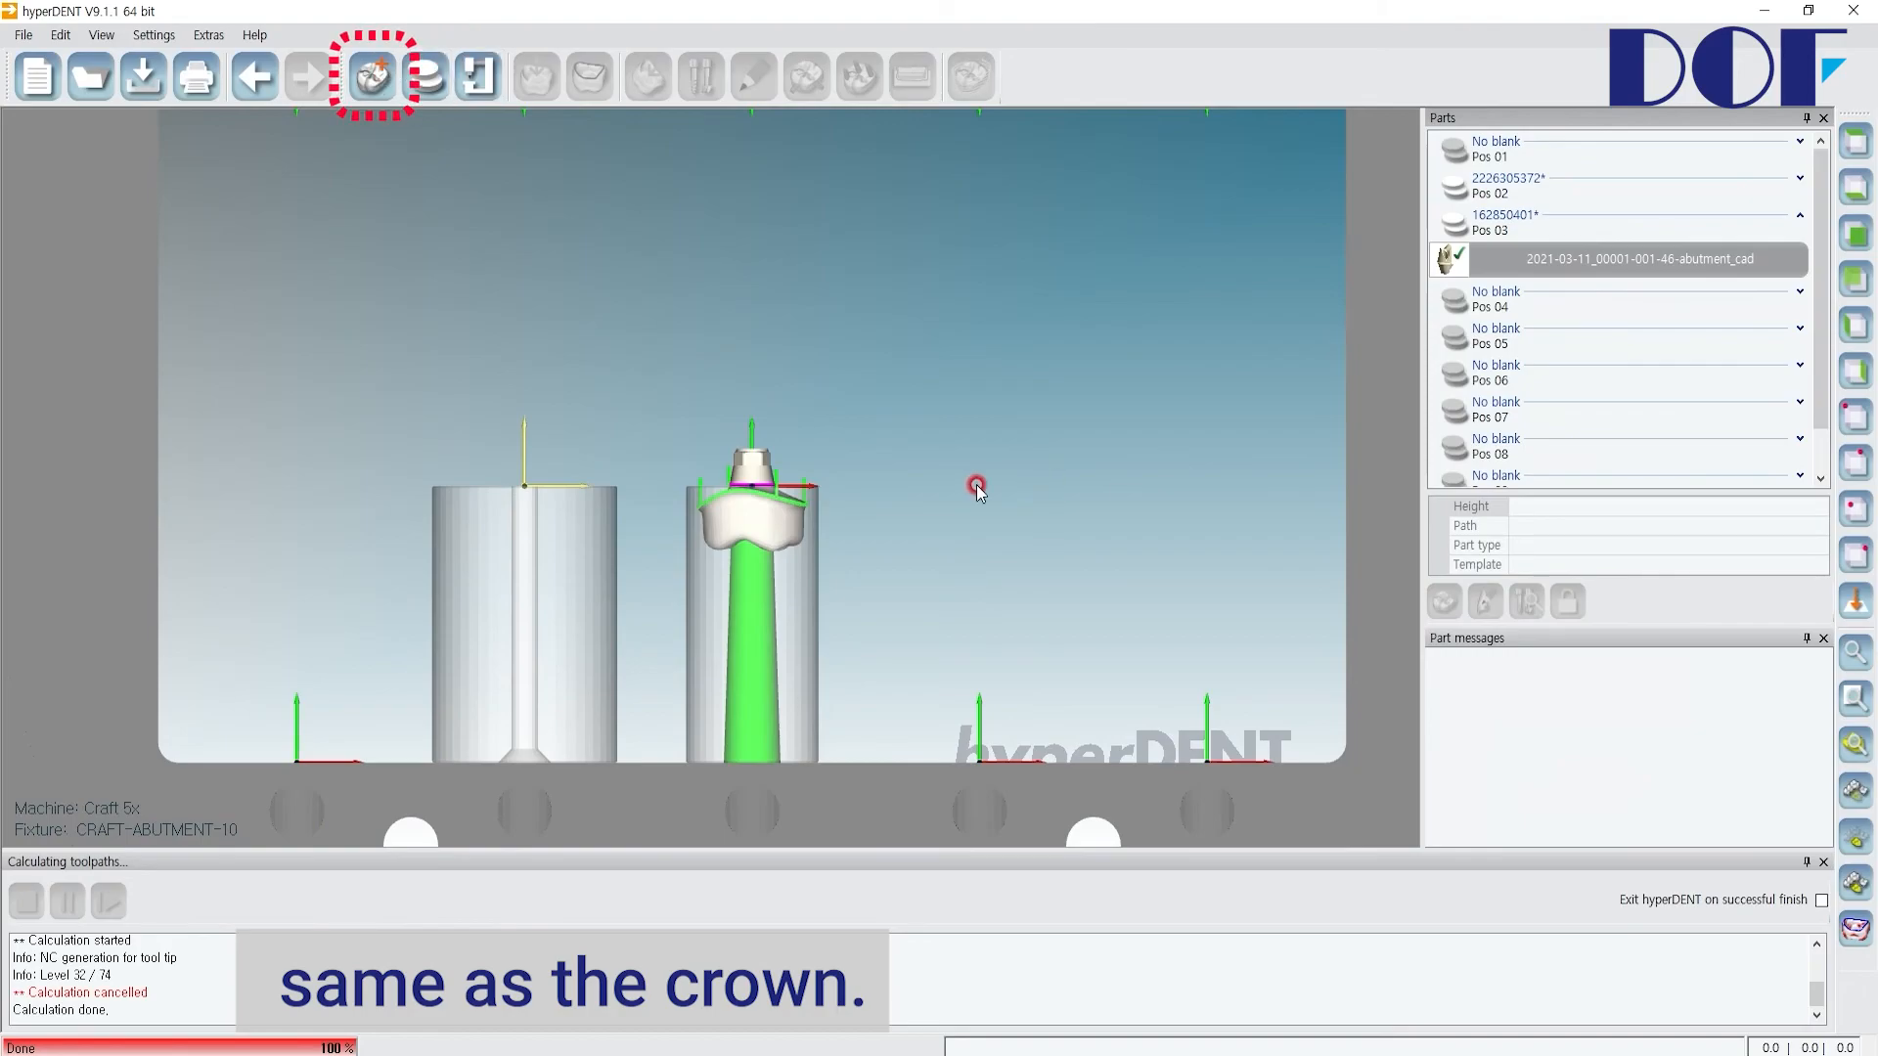
Step: Load the 46 tooth_without_abutment_cad file again into slot Pos 02
click(372, 75)
click(715, 381)
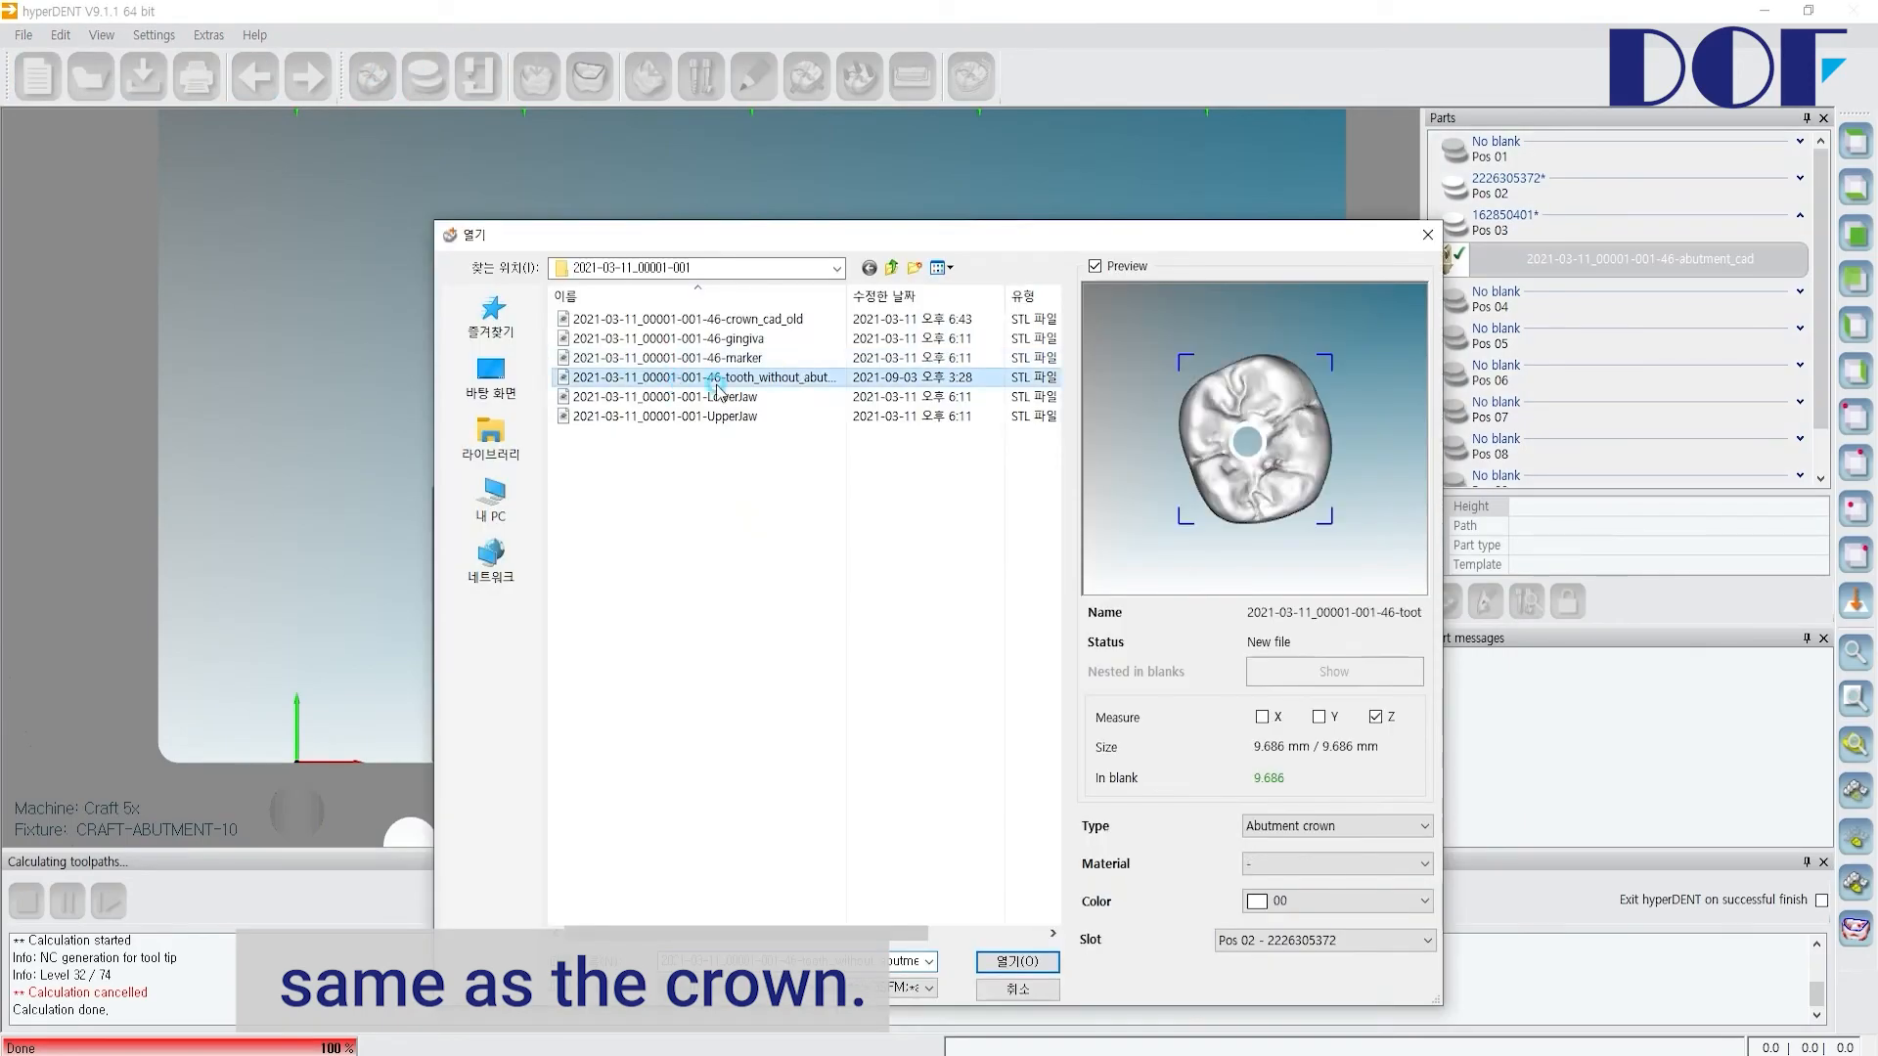
click(1017, 961)
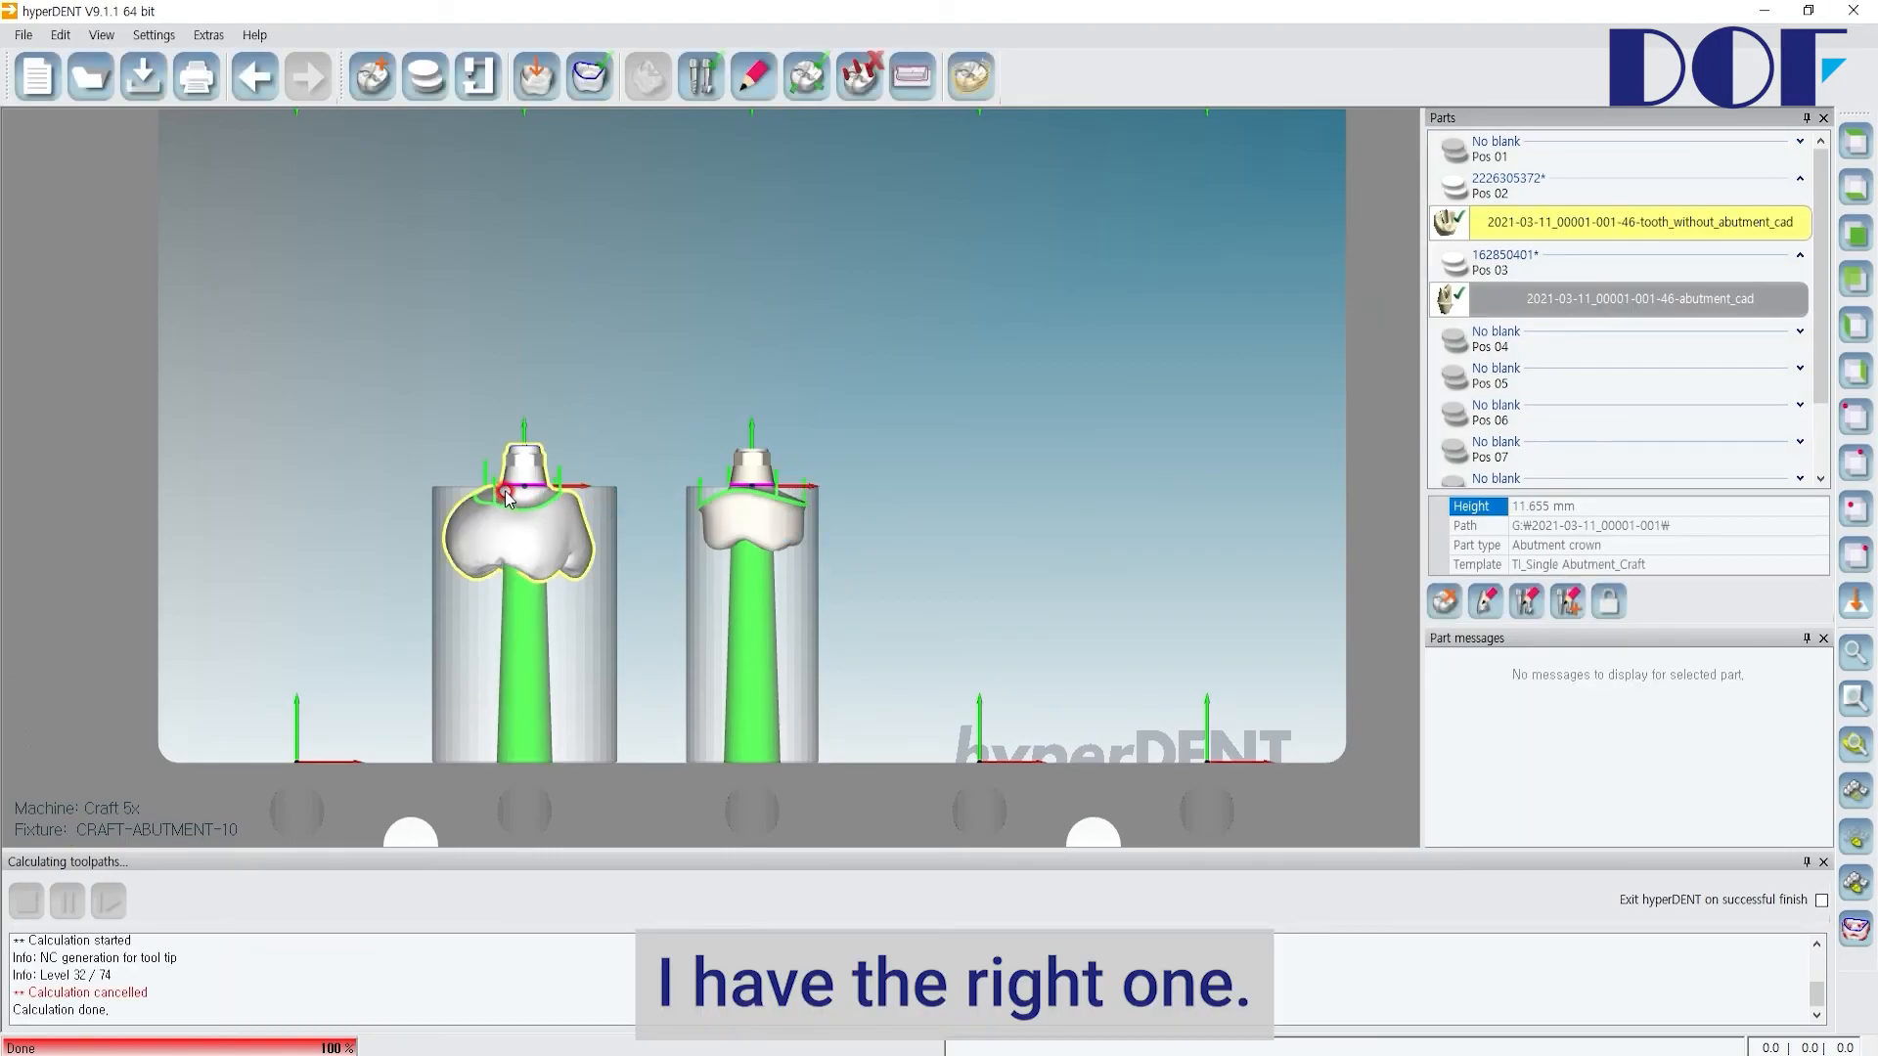
Step: Zoom in to inspect the crown's margin line on the Pos 02 blank
scroll(521, 480, up, 6)
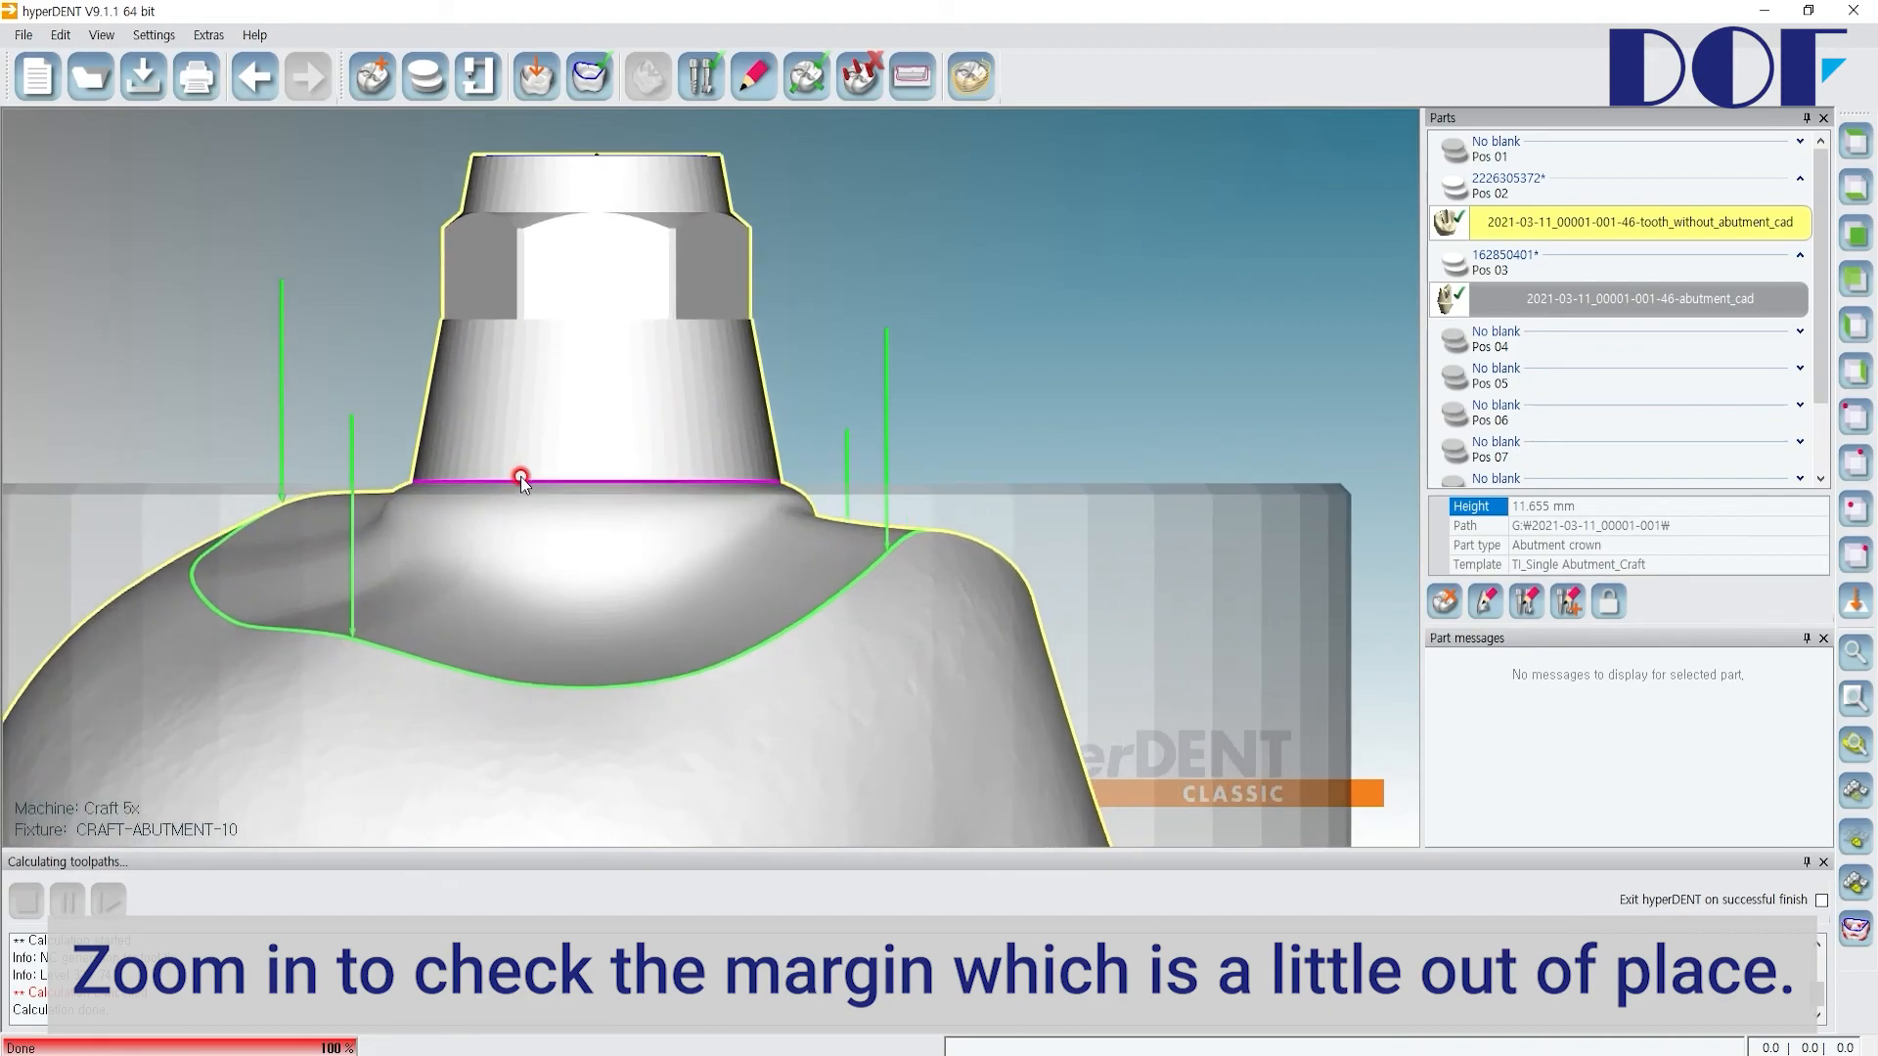
scroll(725, 498, up, 2)
scroll(726, 489, down, 4)
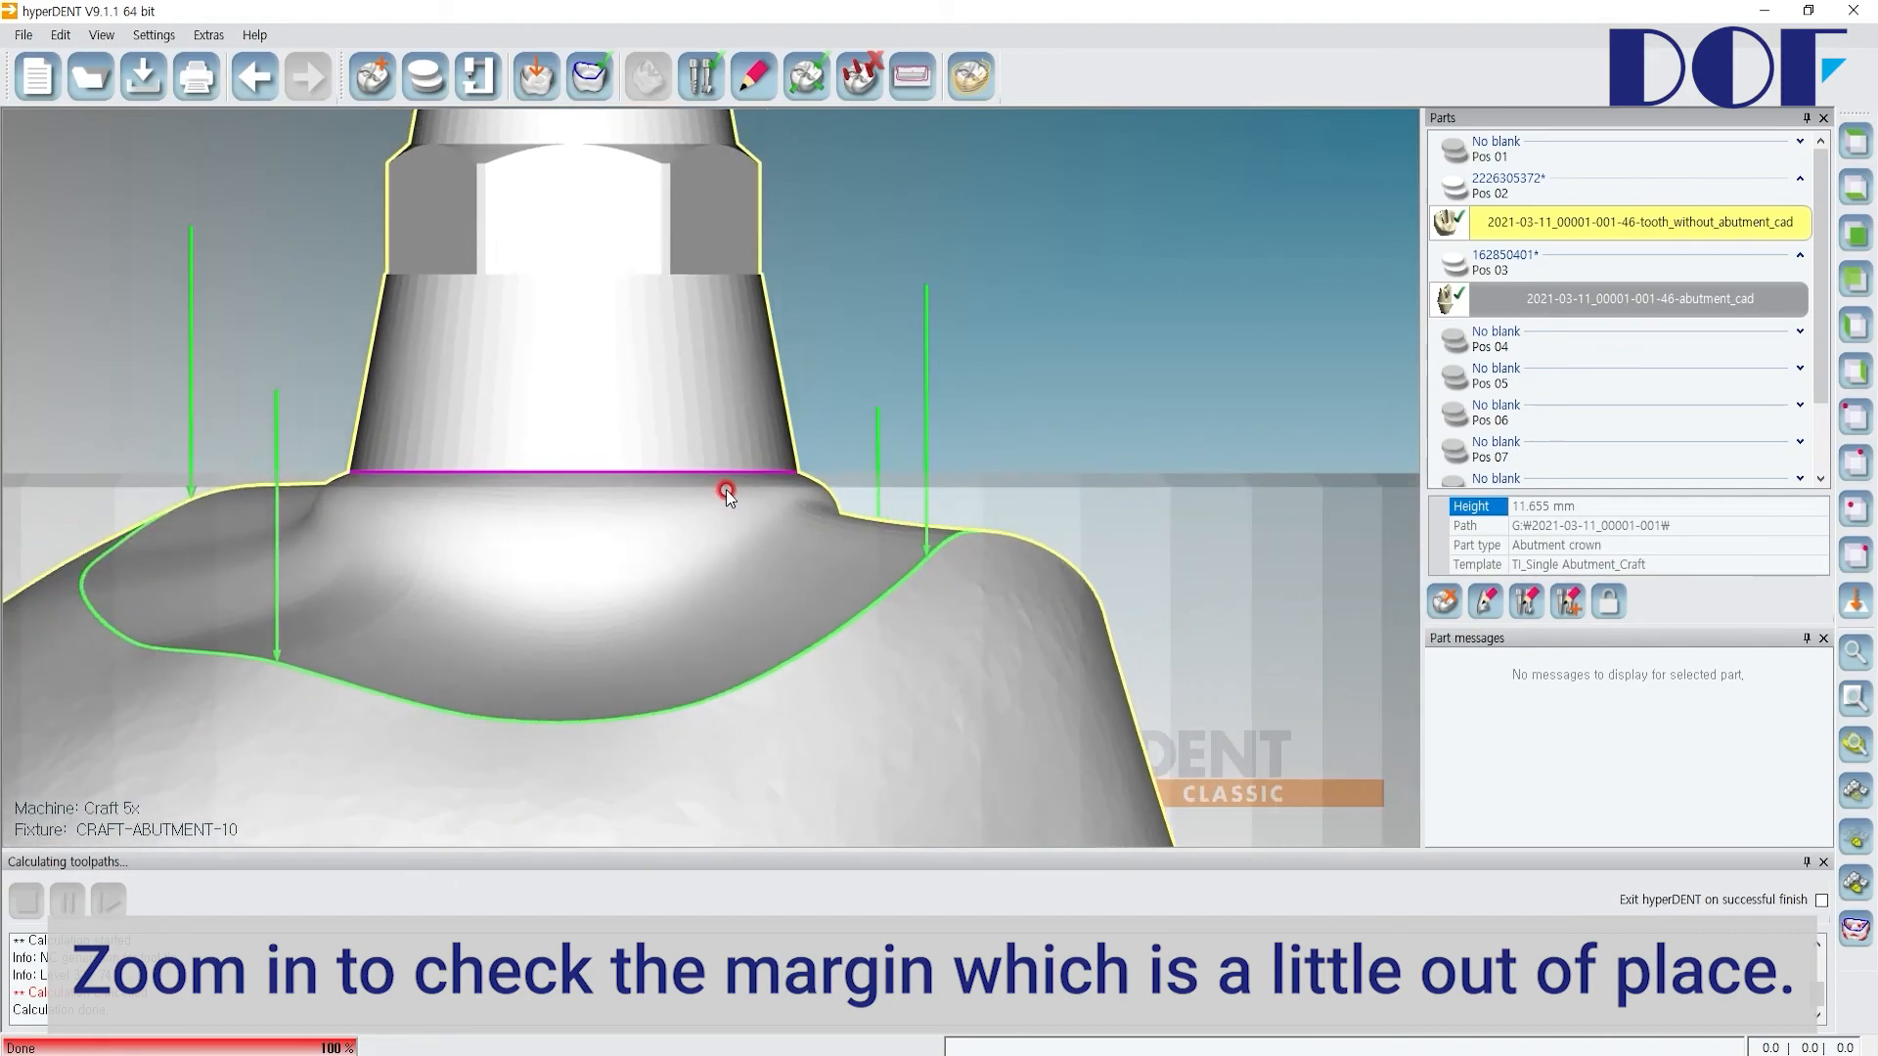
scroll(740, 479, down, 1)
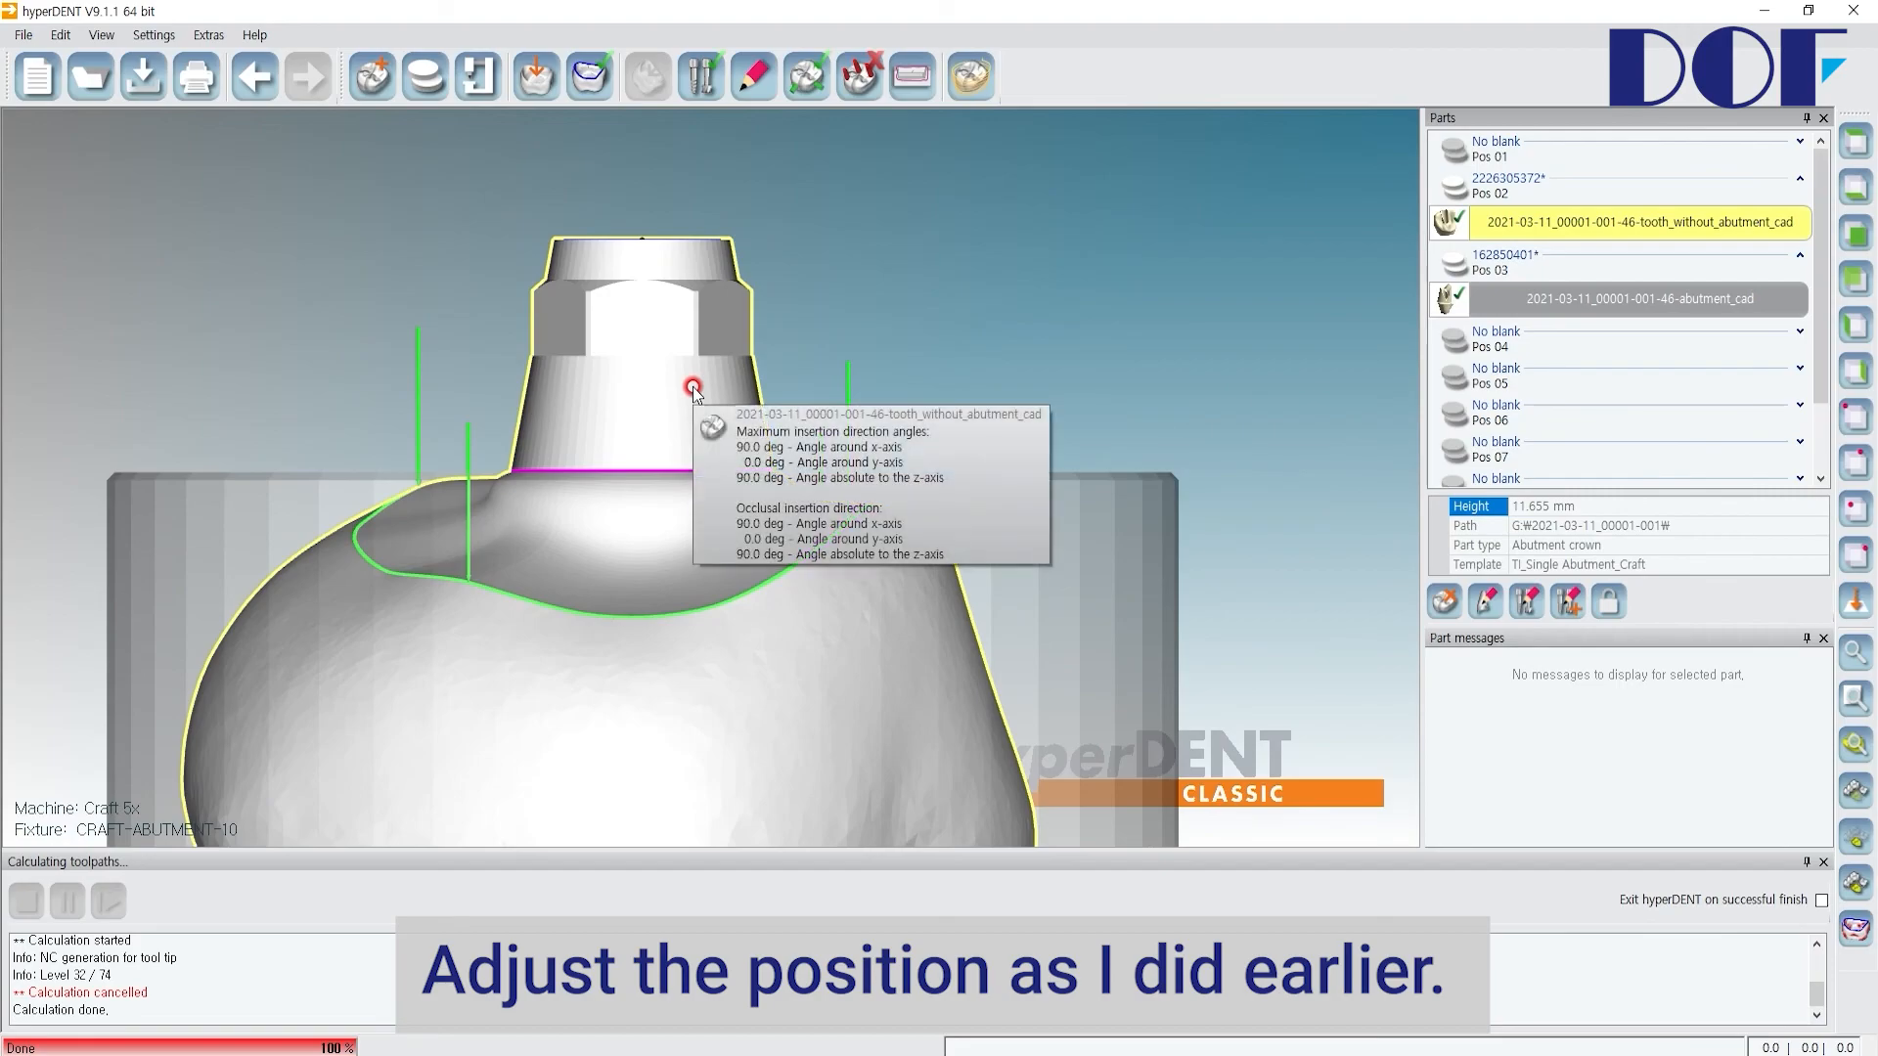
scroll(678, 405, up, 2)
scroll(678, 405, down, 2)
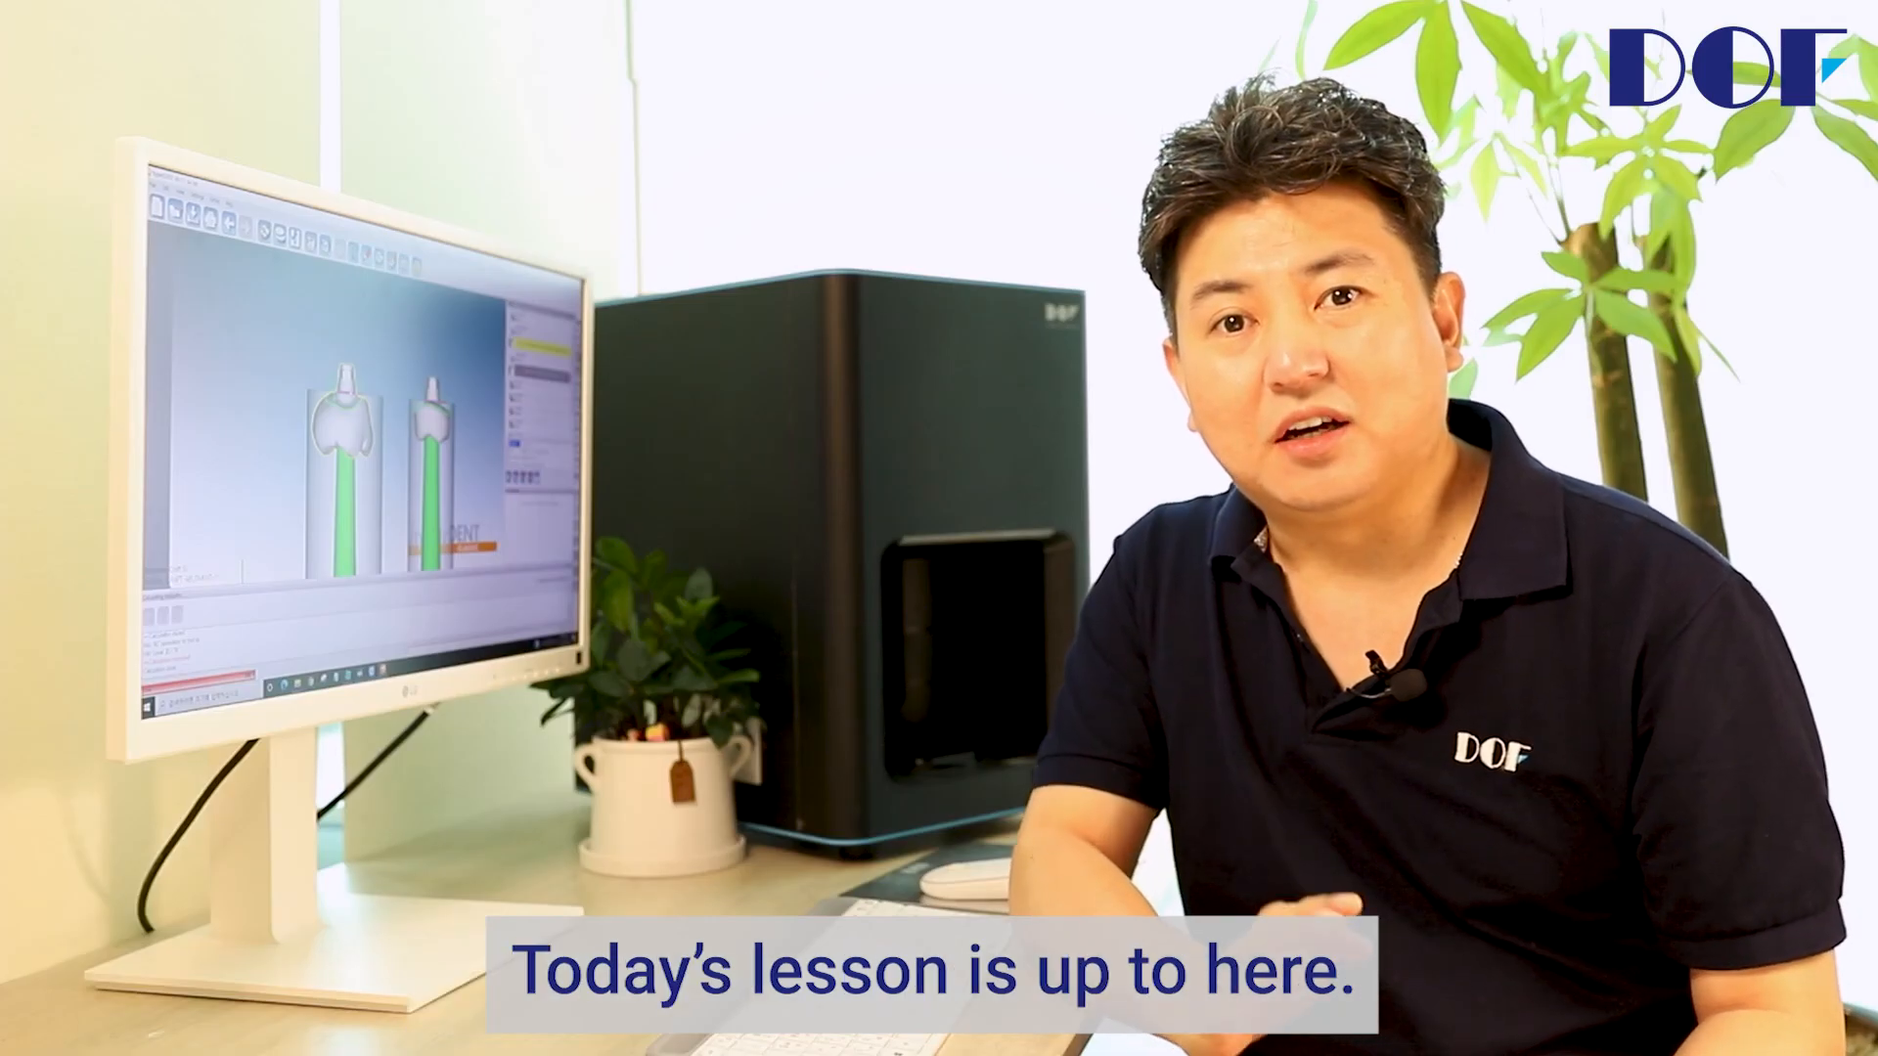